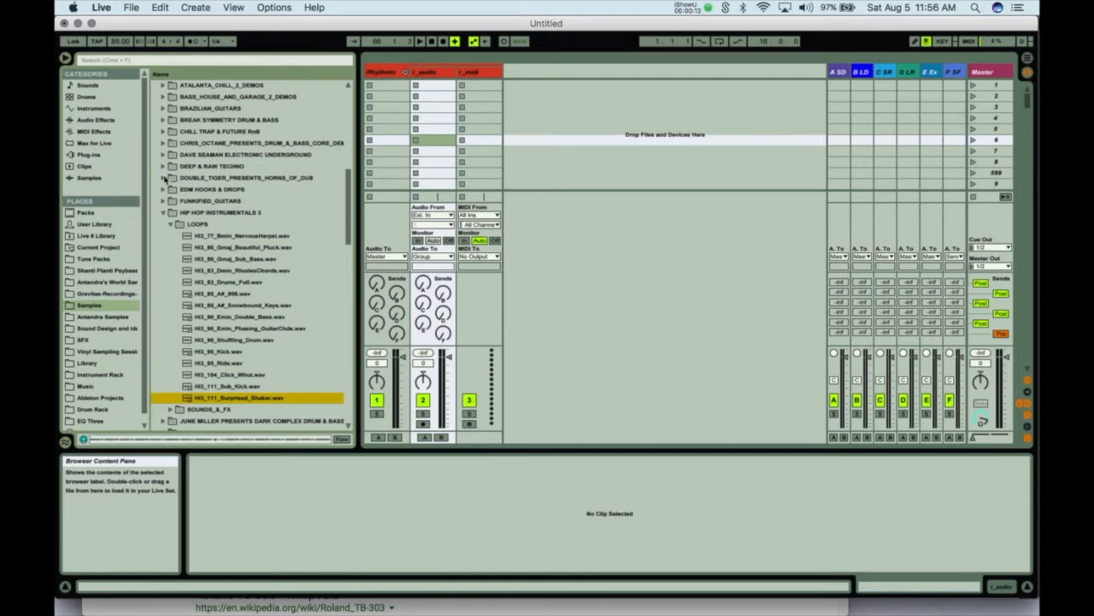
- Audition the LS_140_Perc_04.wav and LS_140_Perc_10.wav loops in the LEON SWITCH DEEP DARK DUBSTEP sample folder
left_click(165, 179)
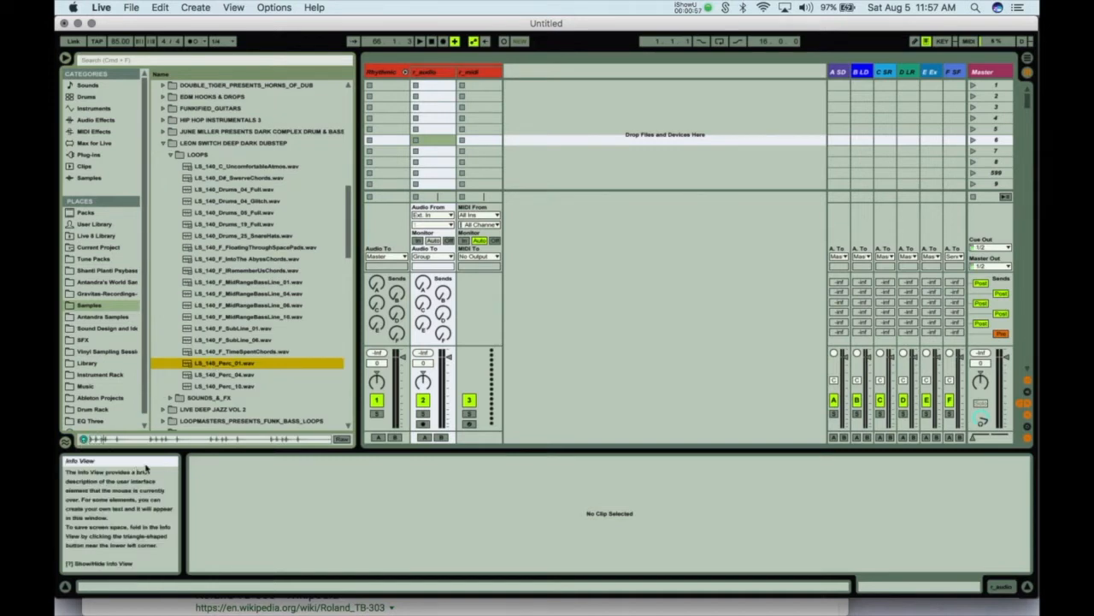
left_click(218, 376)
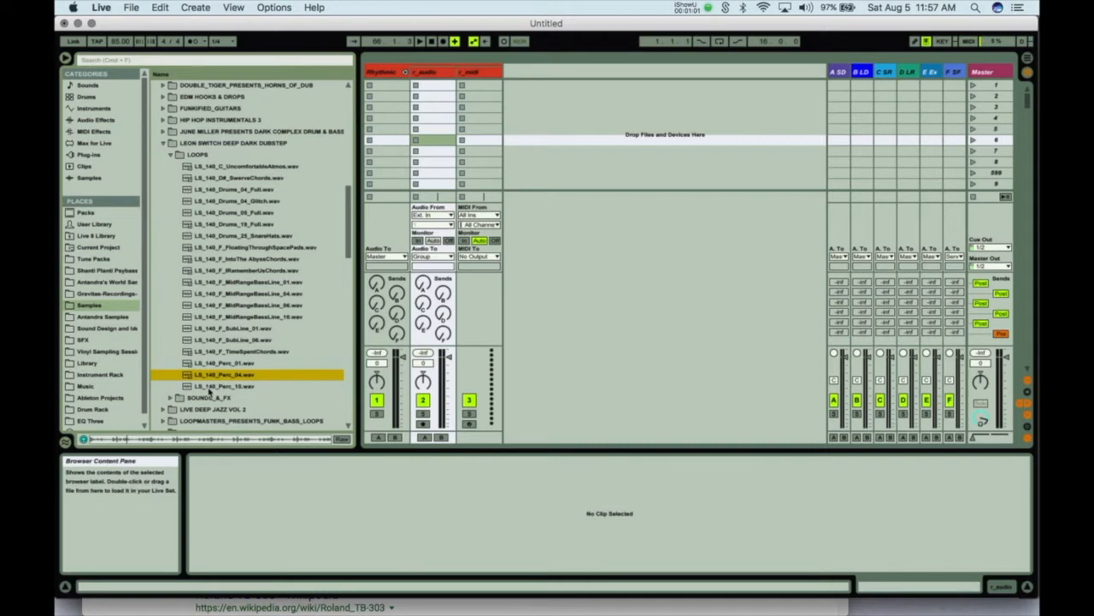
left_click(209, 386)
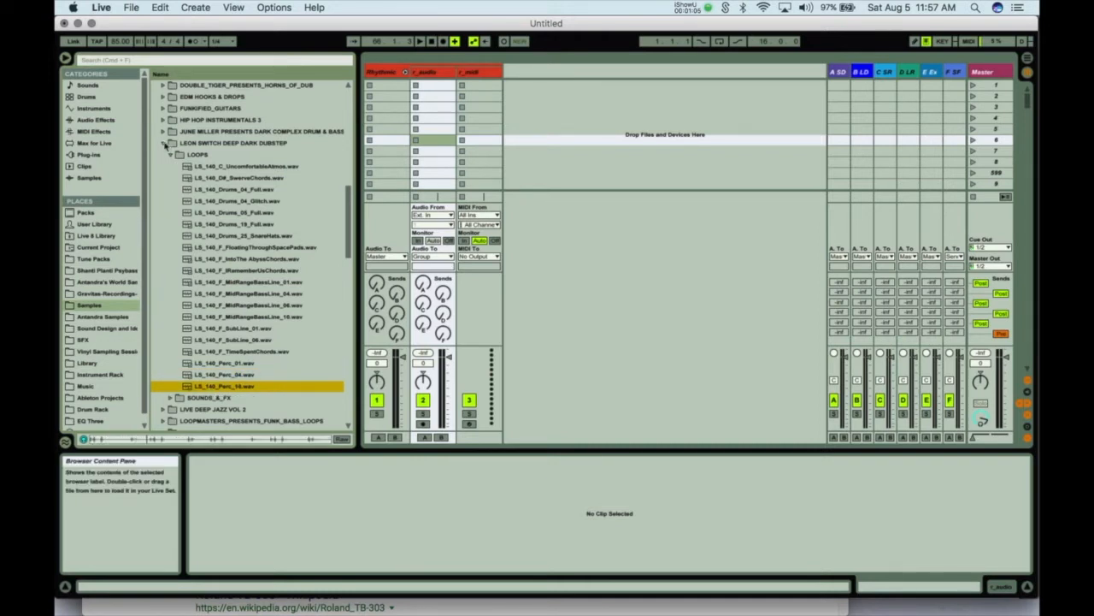
- Audition the MP2_137_A_Dub_Bass, MP2_76_Drums and MP2_130_Drums_1 loops in the MAD PROFESSOR REEL TO REEL REGGAE VOL 2 folder
left_click(165, 144)
scroll(163, 174, "down", 2)
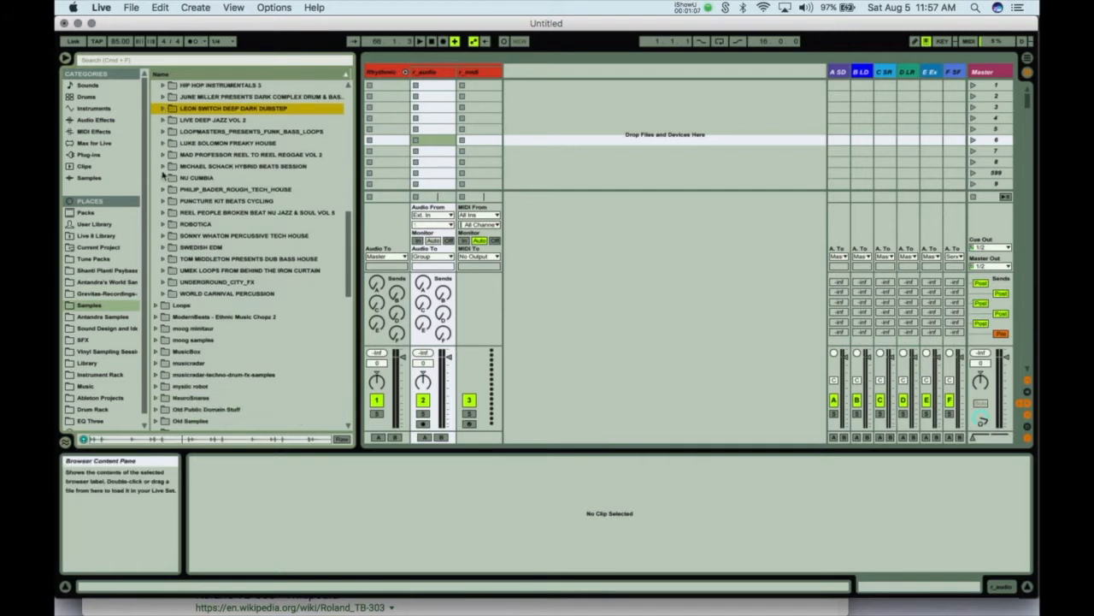
left_click(166, 155)
left_click(163, 155)
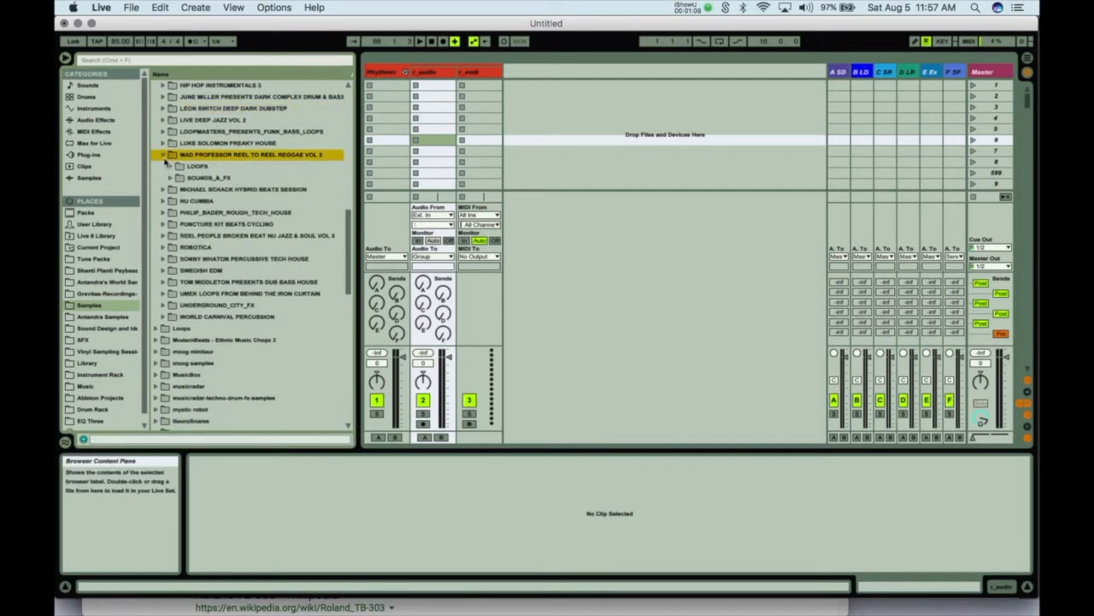
left_click(170, 165)
scroll(195, 287, "down", 1)
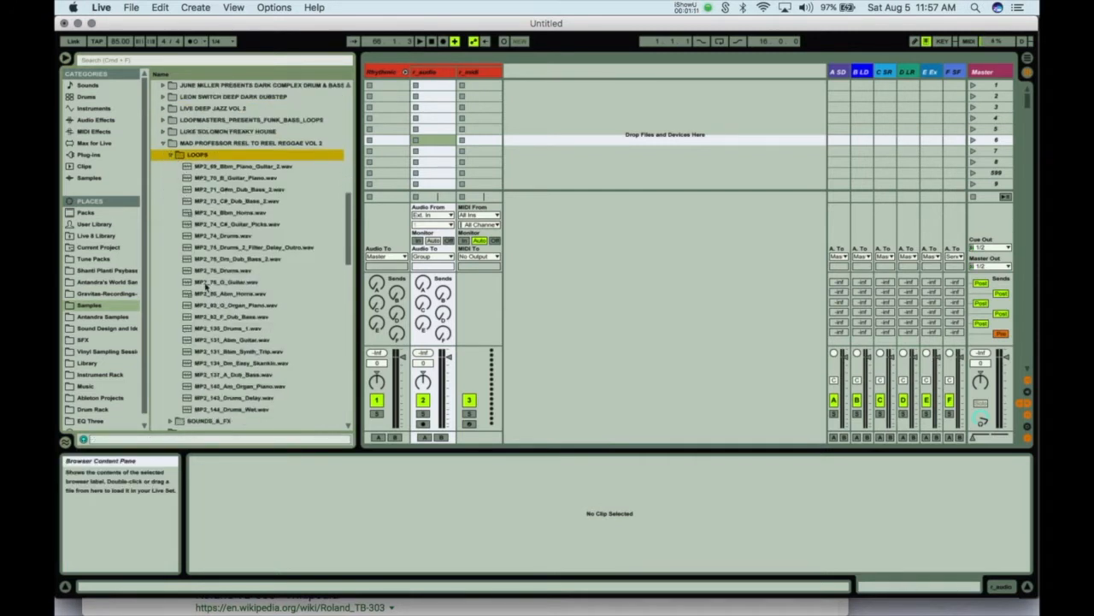
scroll(195, 288, "down", 2)
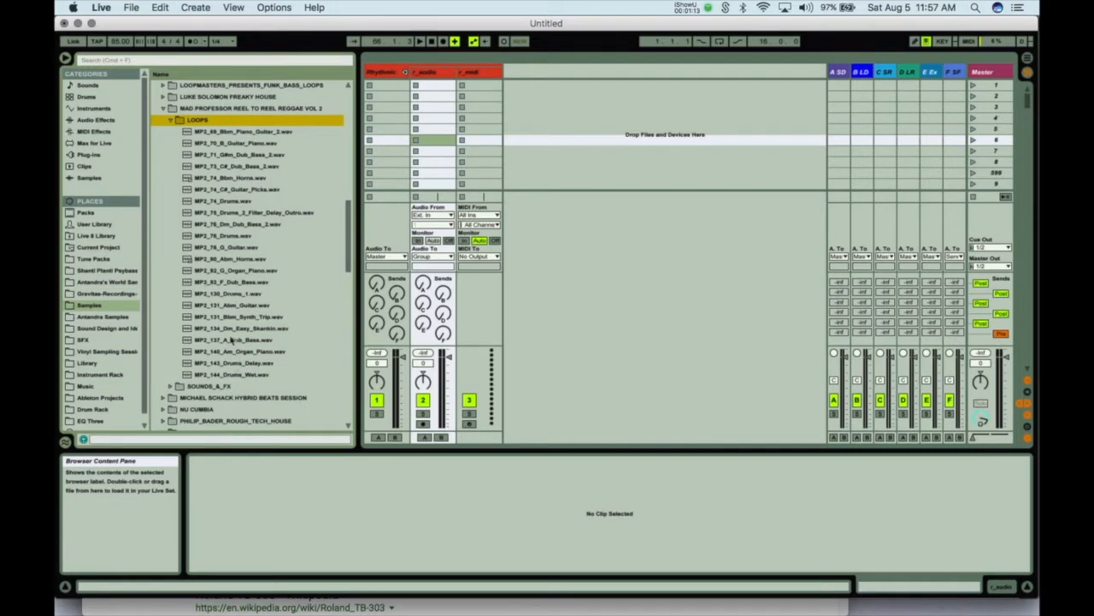
left_click(229, 340)
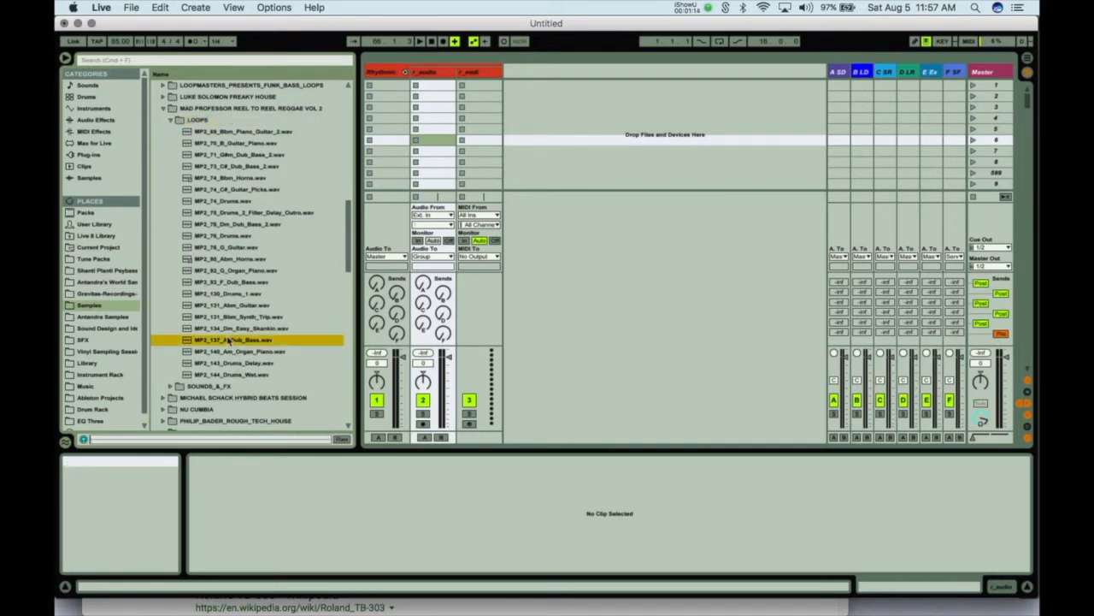
left_click(229, 237)
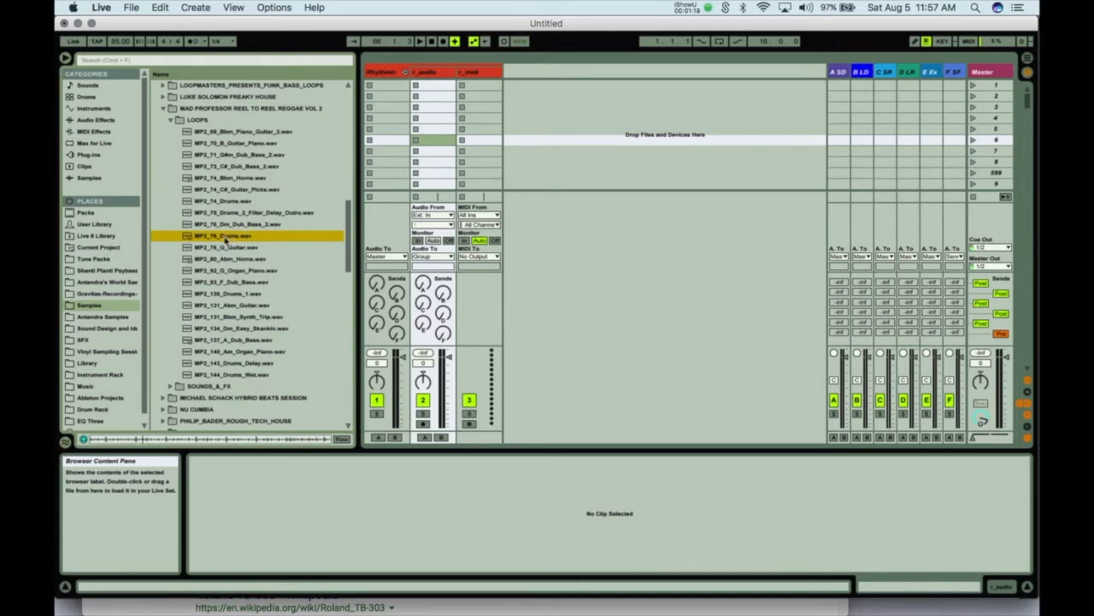
left_click(231, 293)
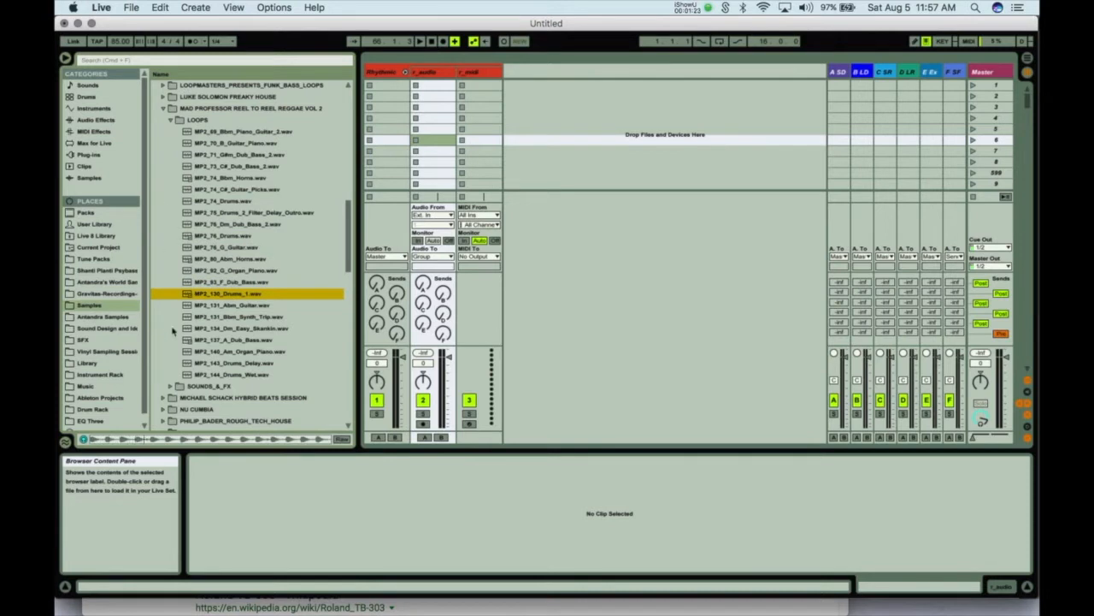
- Audition the first conga, full percussion and conga shaker loops in the WORLD CARNIVAL PERCUSSION folder
left_click(172, 386)
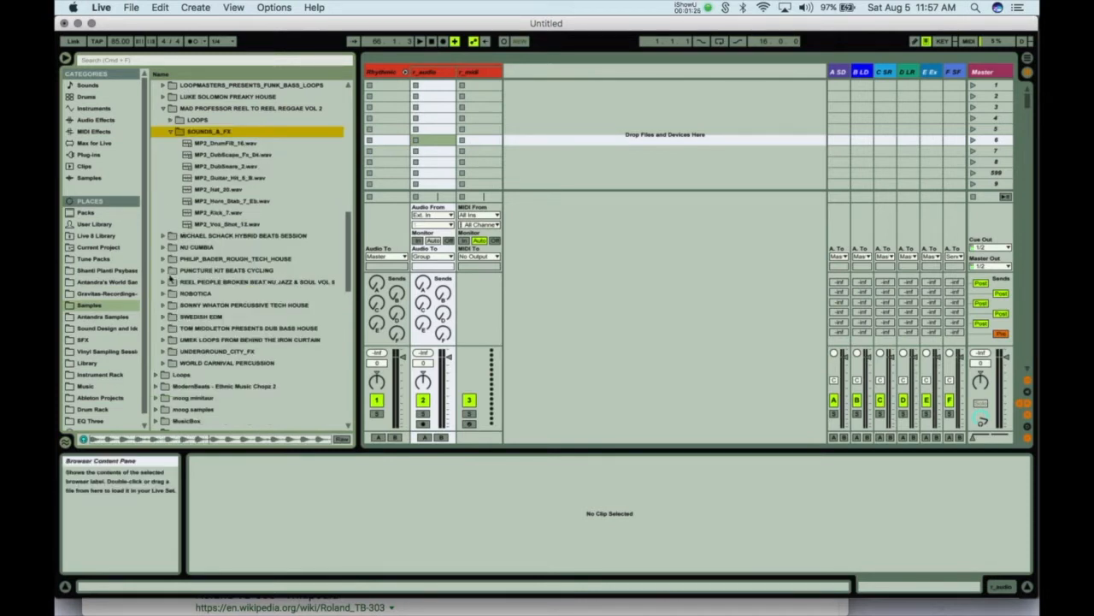
left_click(166, 270)
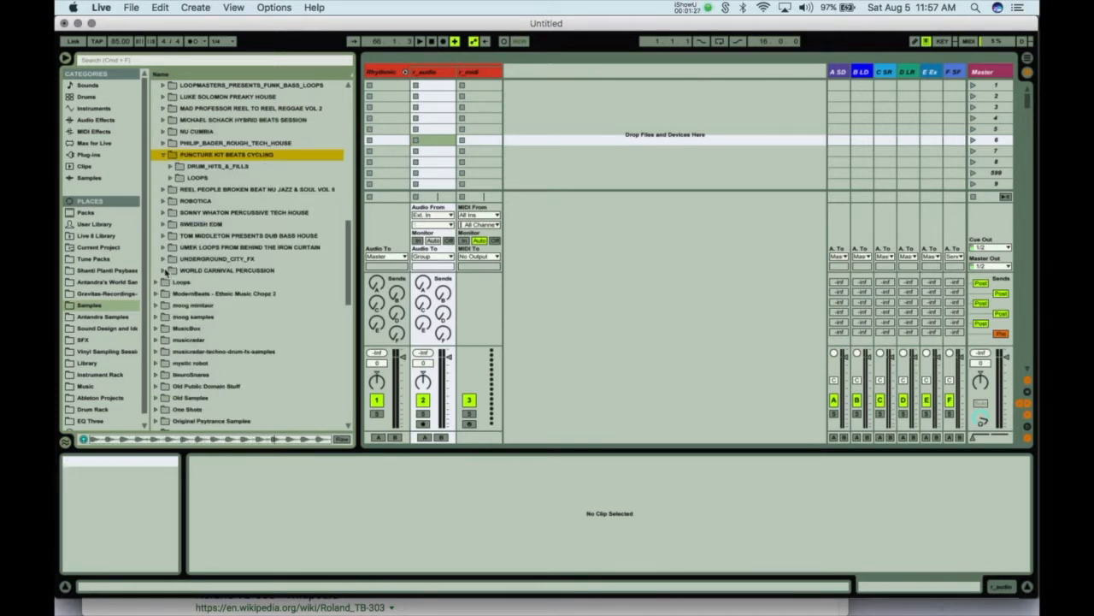
left_click(166, 271)
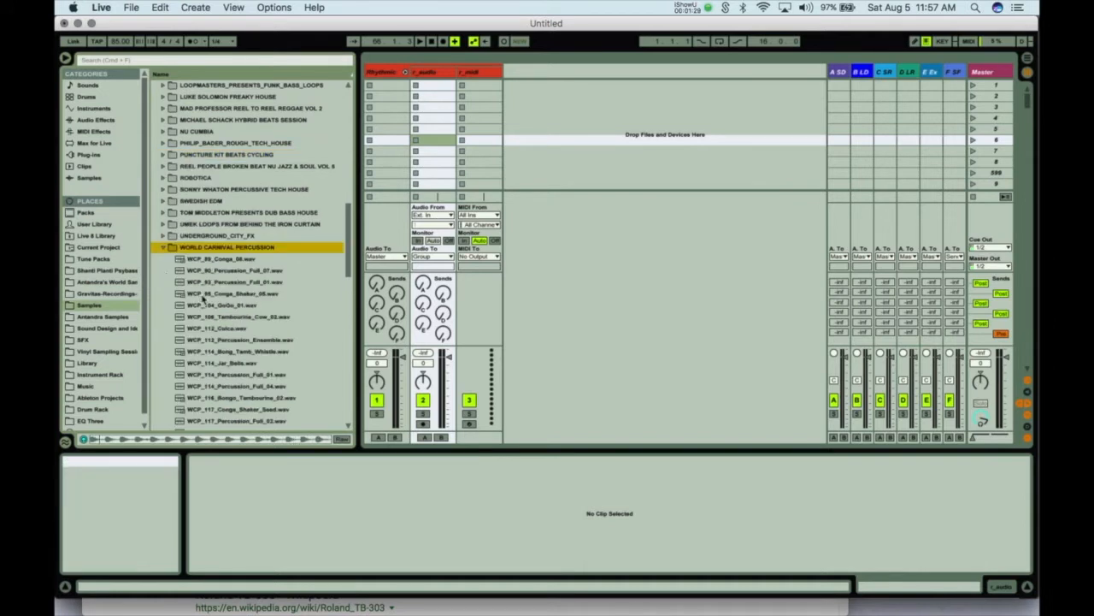
left_click(219, 282)
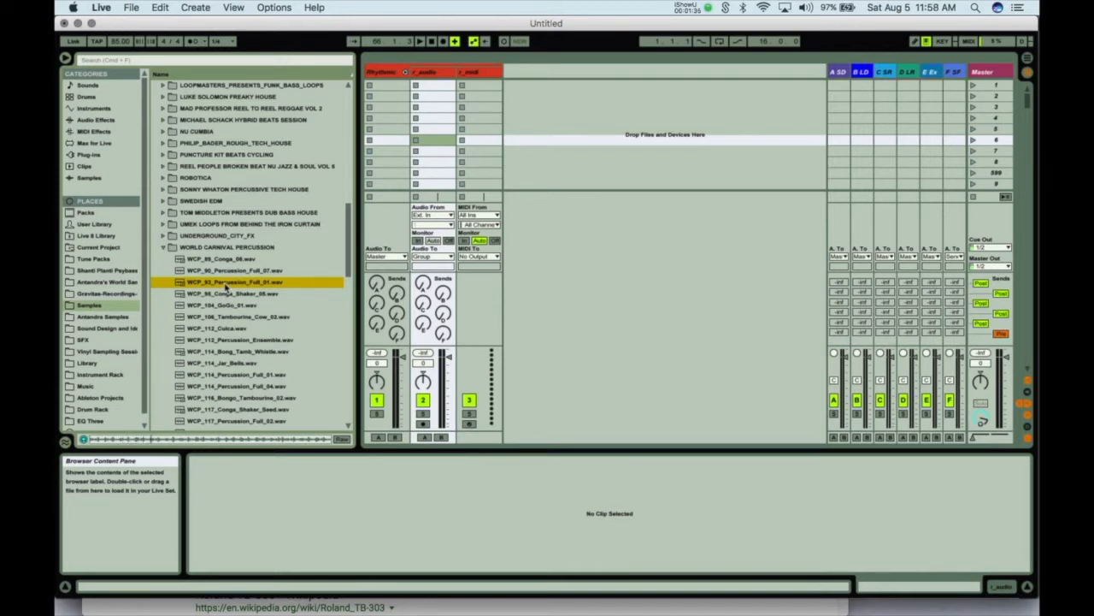
left_click(218, 272)
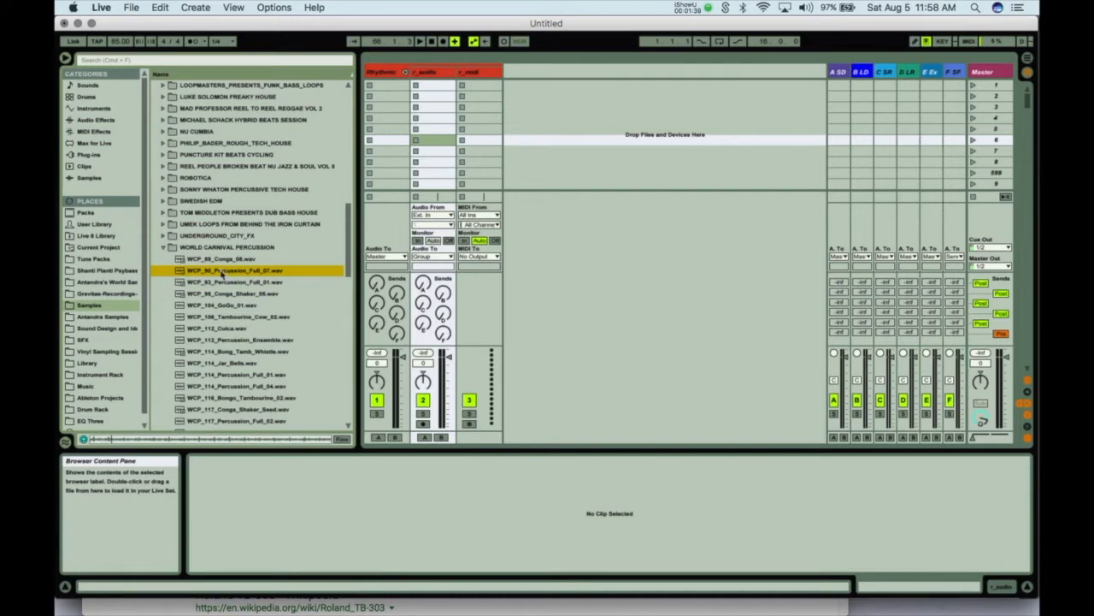
left_click(215, 260)
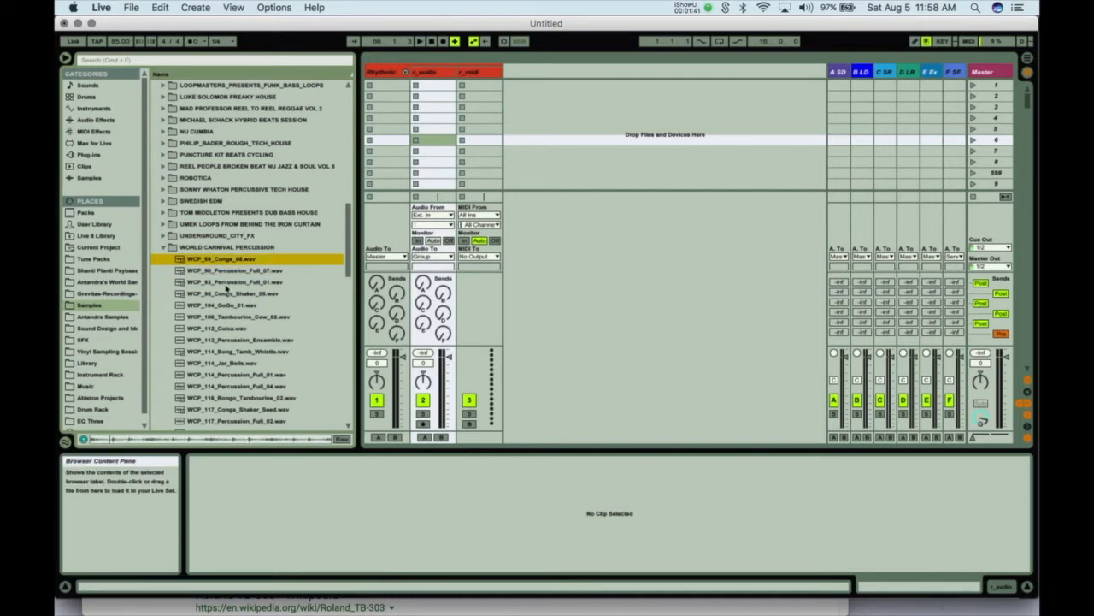
left_click(225, 283)
left_click(233, 293)
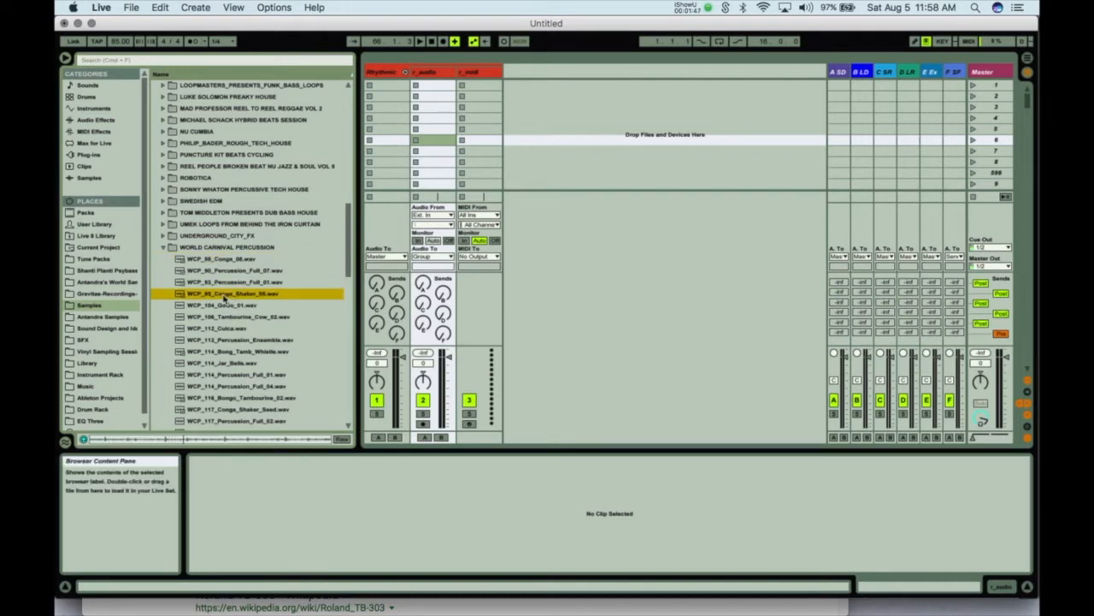
- Place WCP_93_Percussion_Full_01.wav in the first r_audio clip slot and slice it to a new MIDI track with one slice per transient
left_click(224, 284)
left_click_drag(224, 286, 438, 87)
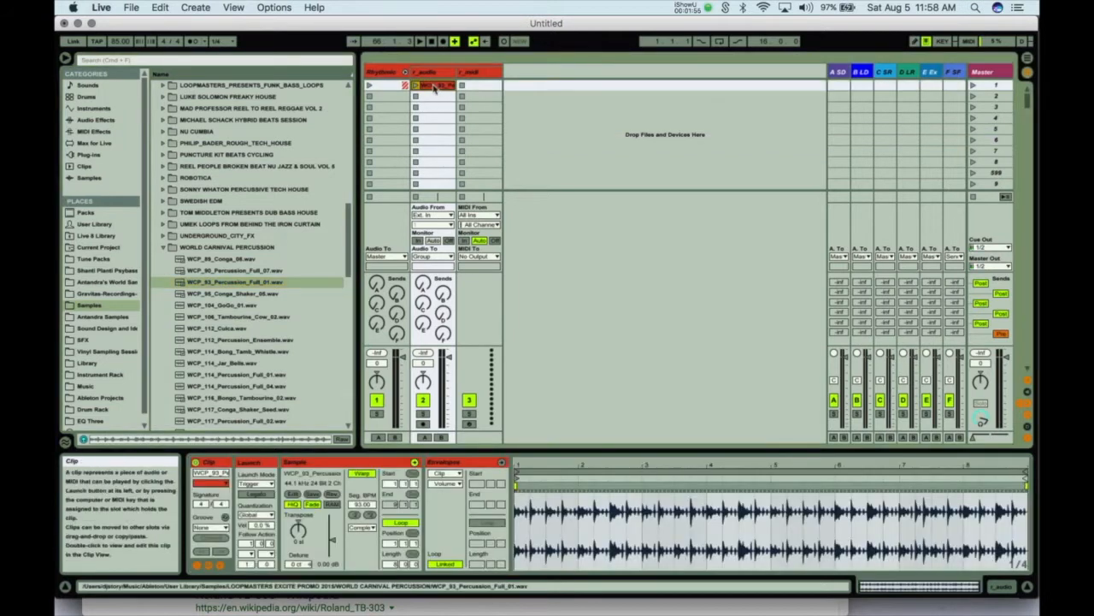
right_click(435, 88)
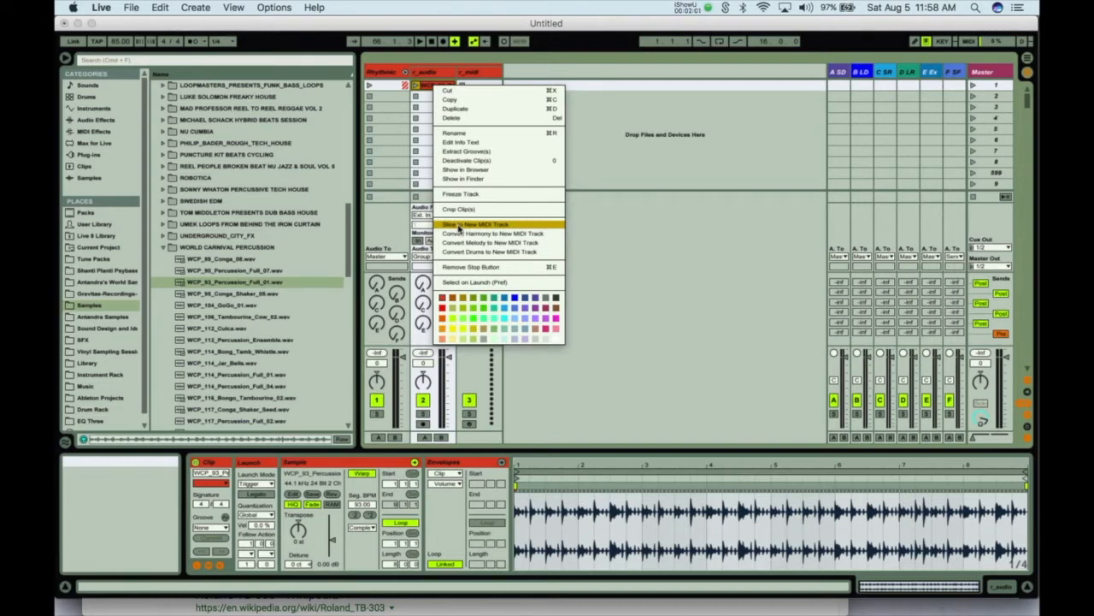
left_click(459, 227)
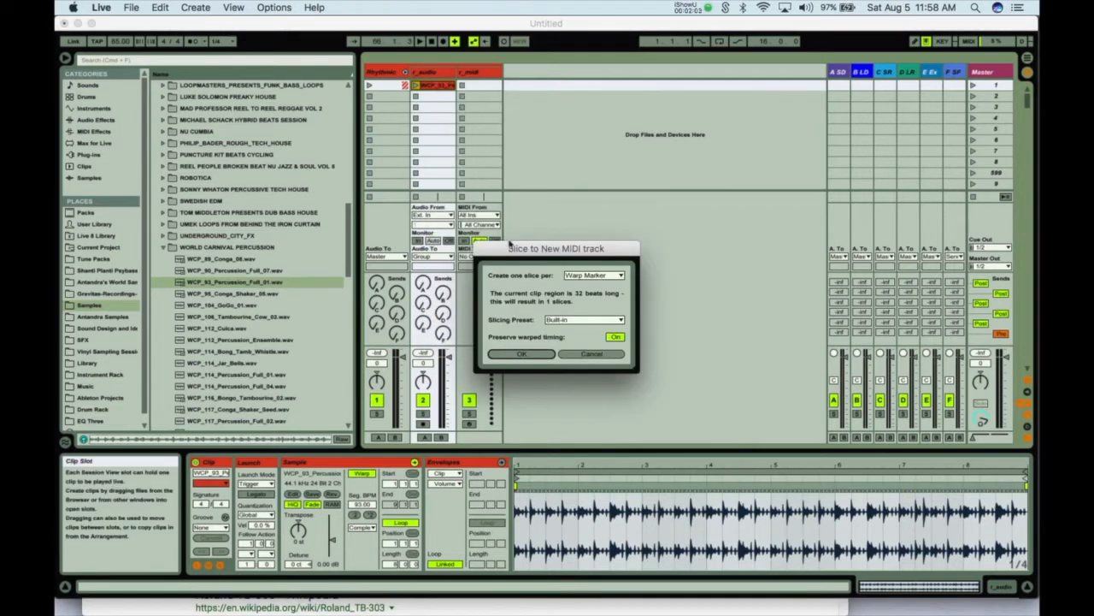
left_click(587, 276)
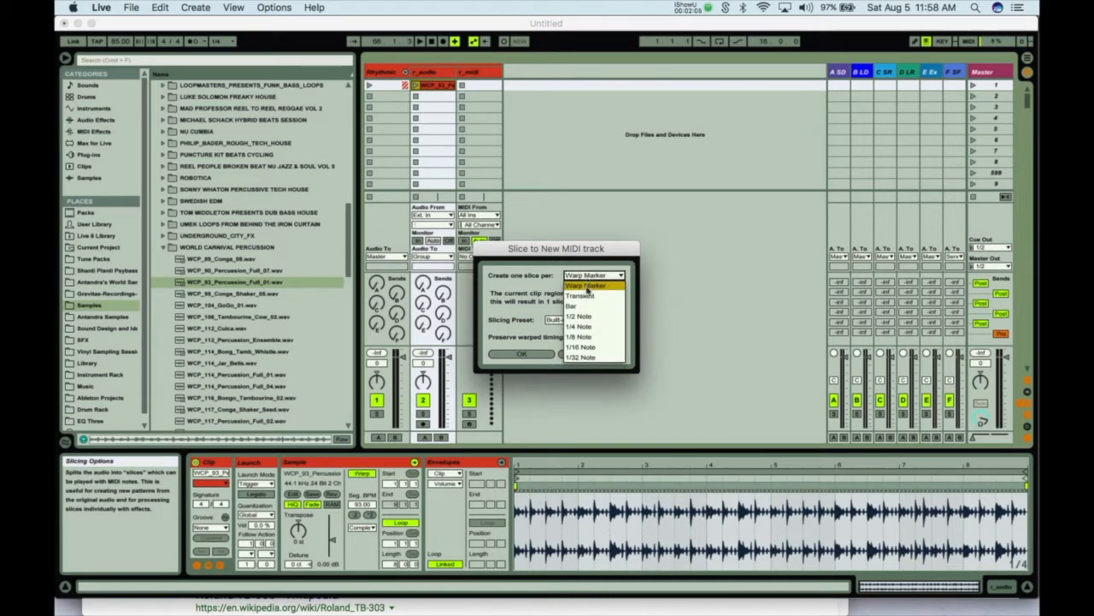
left_click(590, 293)
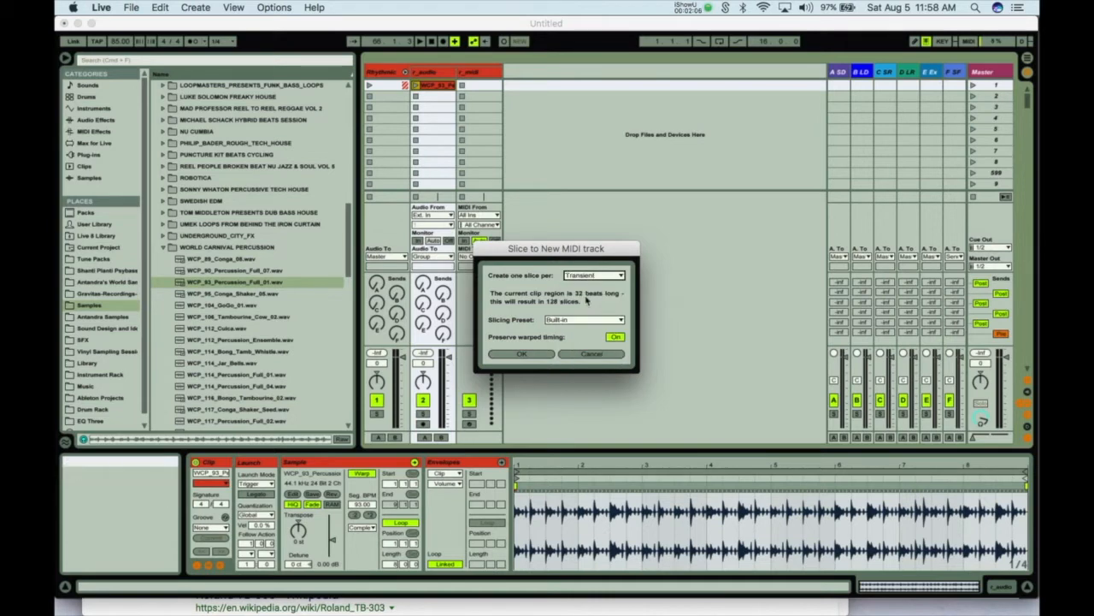
left_click(525, 355)
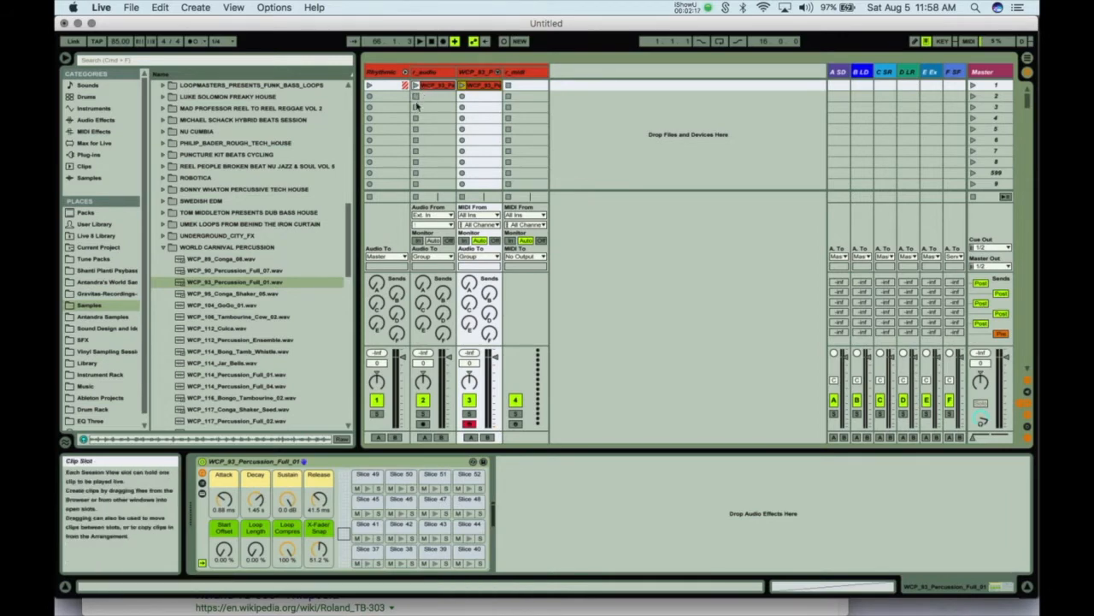
- Play the sliced MIDI clip and examine its slice notes in an enlarged note editor
left_click(461, 85)
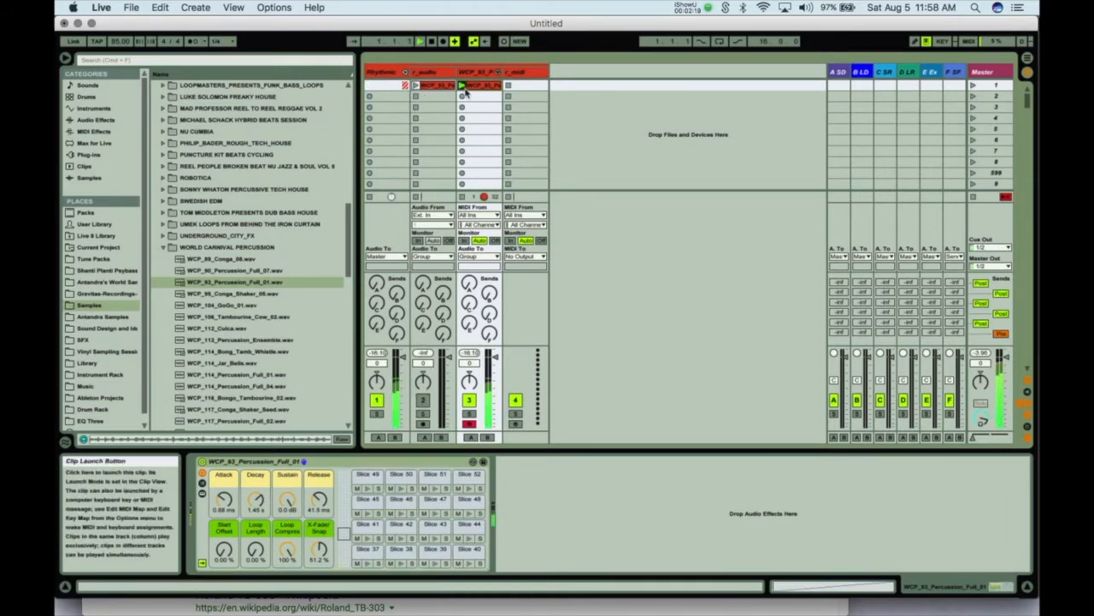
left_click(484, 90)
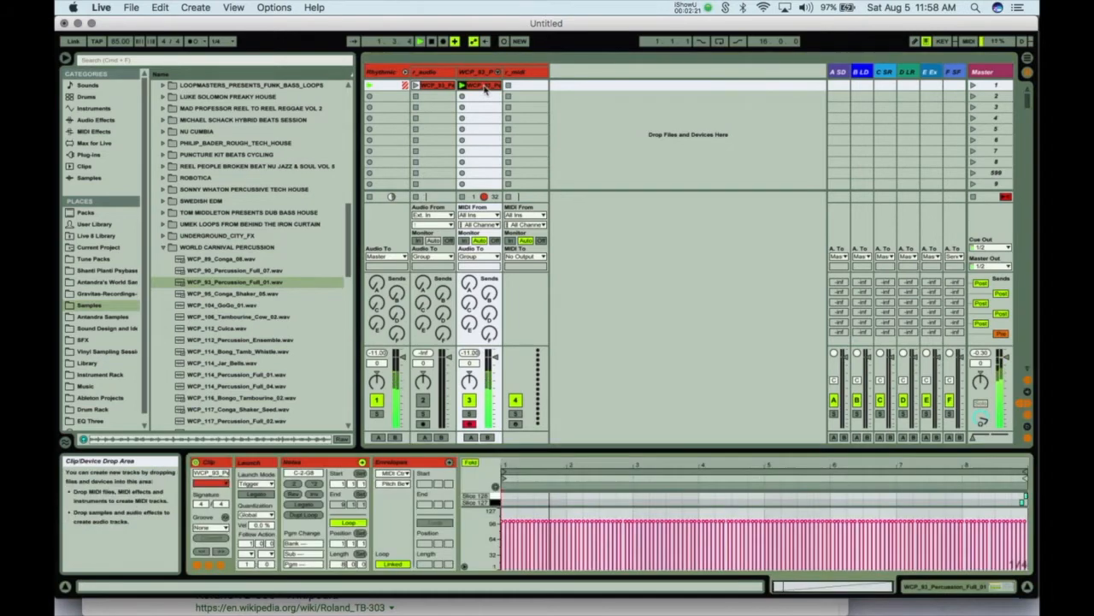
left_click_drag(576, 426, 582, 111)
scroll(672, 402, "down", 10)
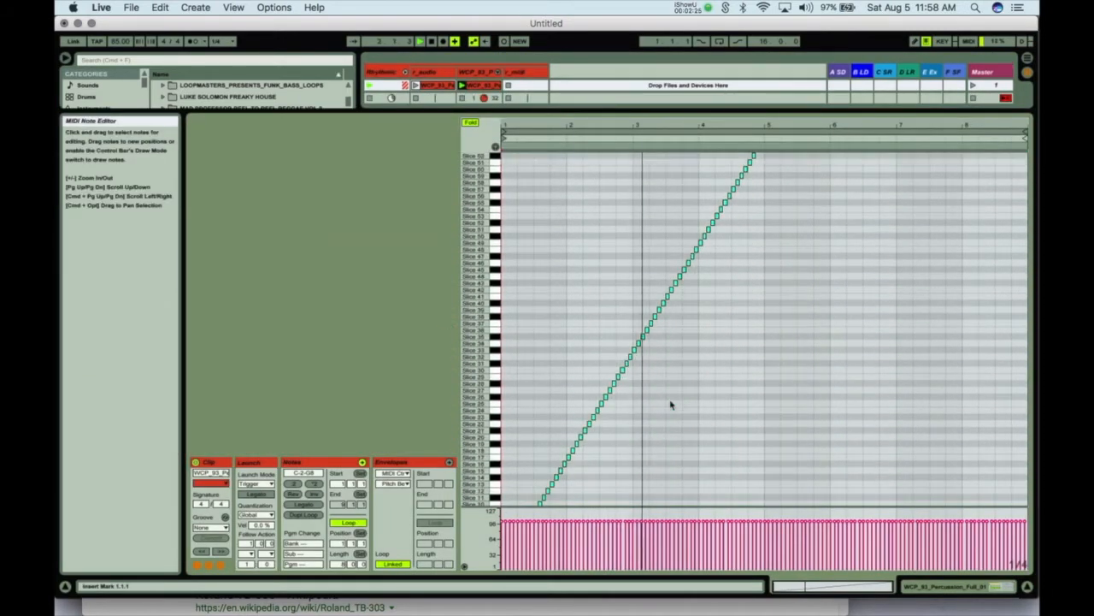
scroll(672, 405, "up", 10)
scroll(672, 404, "up", 1)
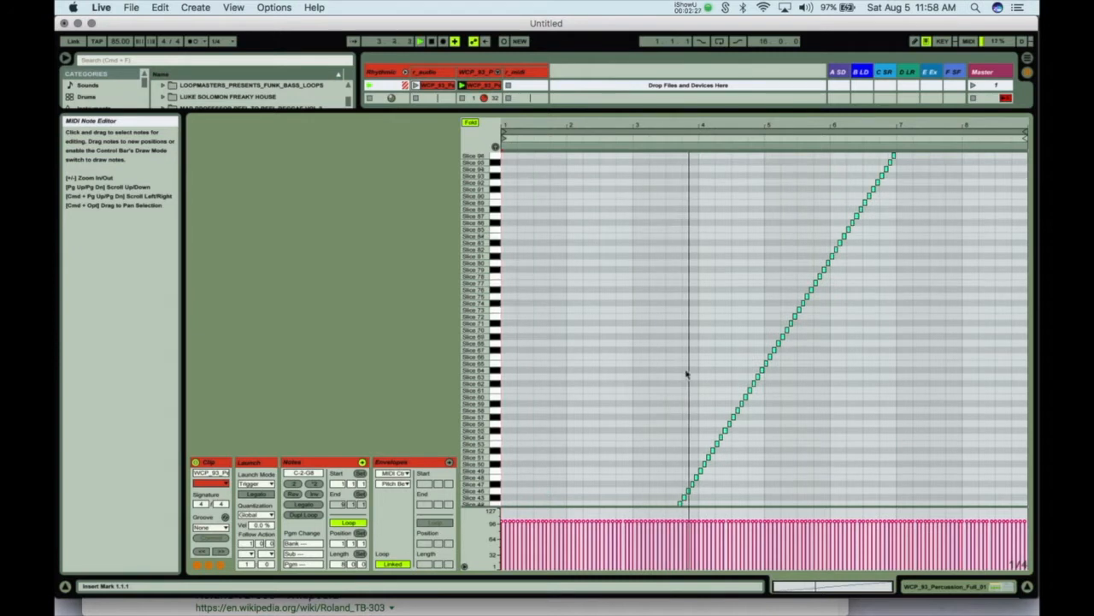
scroll(706, 354, "up", 5)
scroll(707, 354, "up", 3)
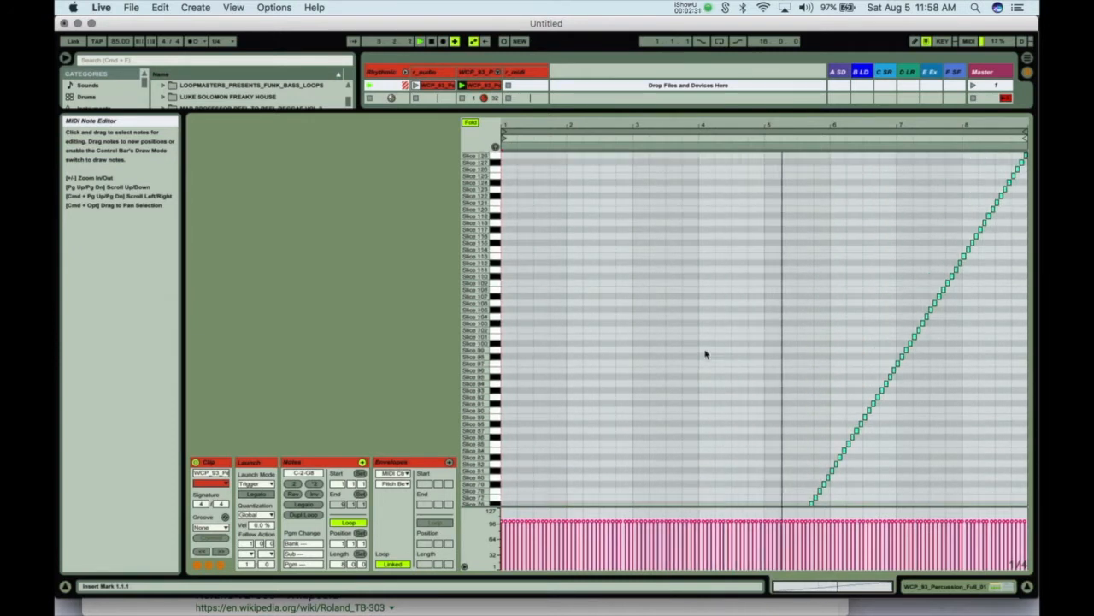
scroll(706, 354, "down", 3)
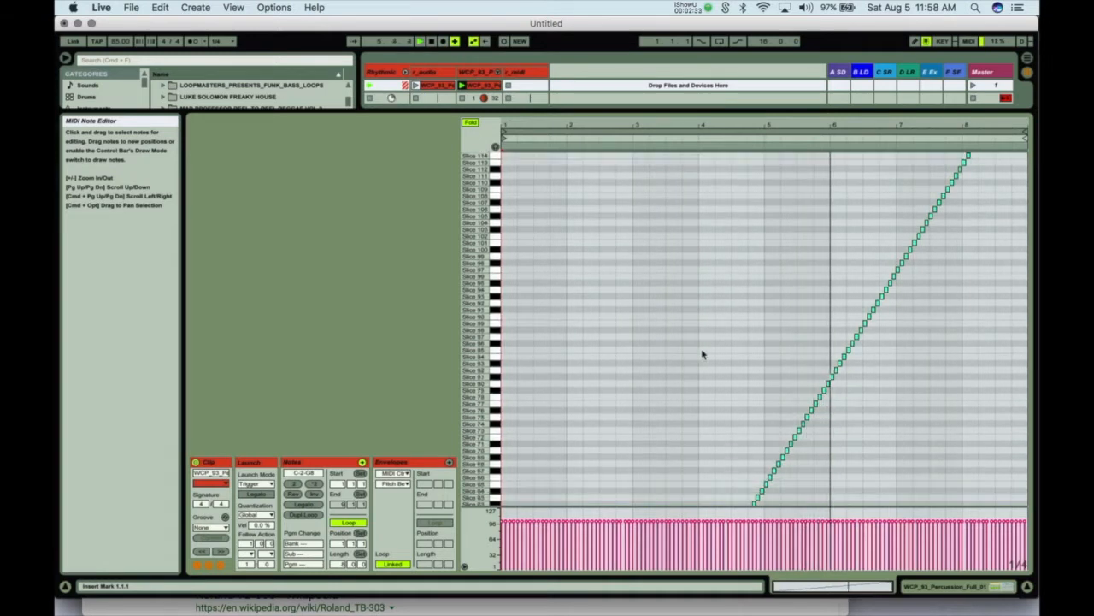
left_click(690, 354)
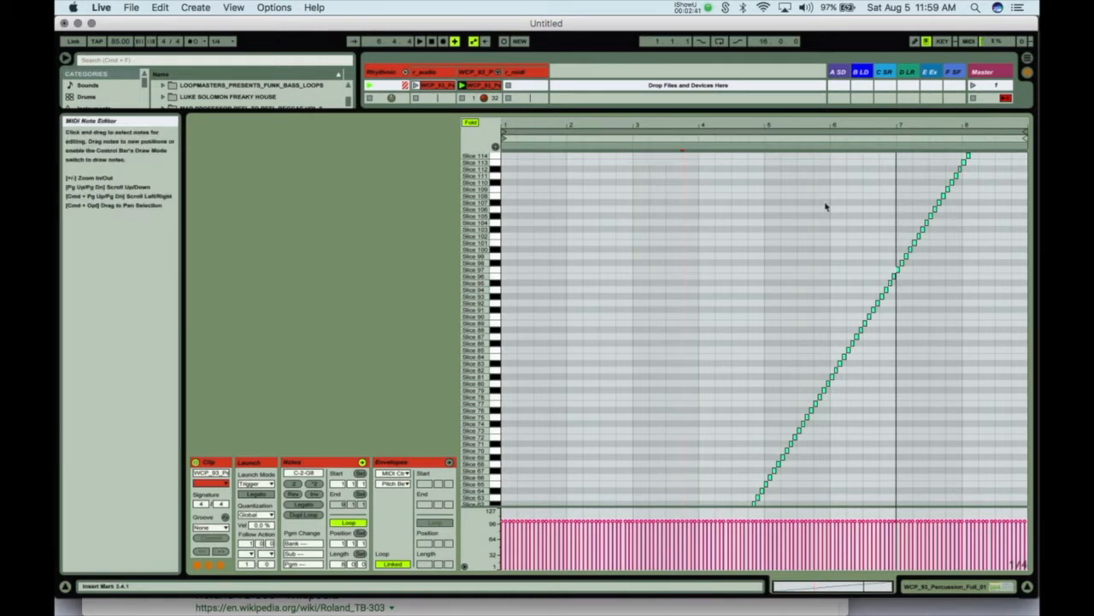
left_click(781, 254)
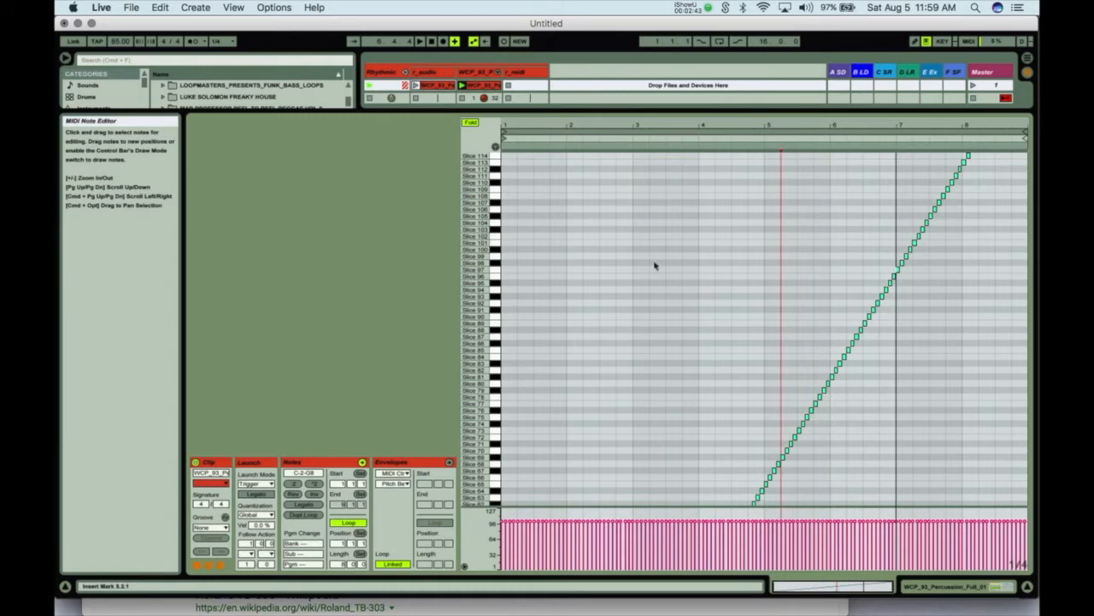
- Add the Random MIDI effect in front of the sliced percussion rack
key("shift+Tab")
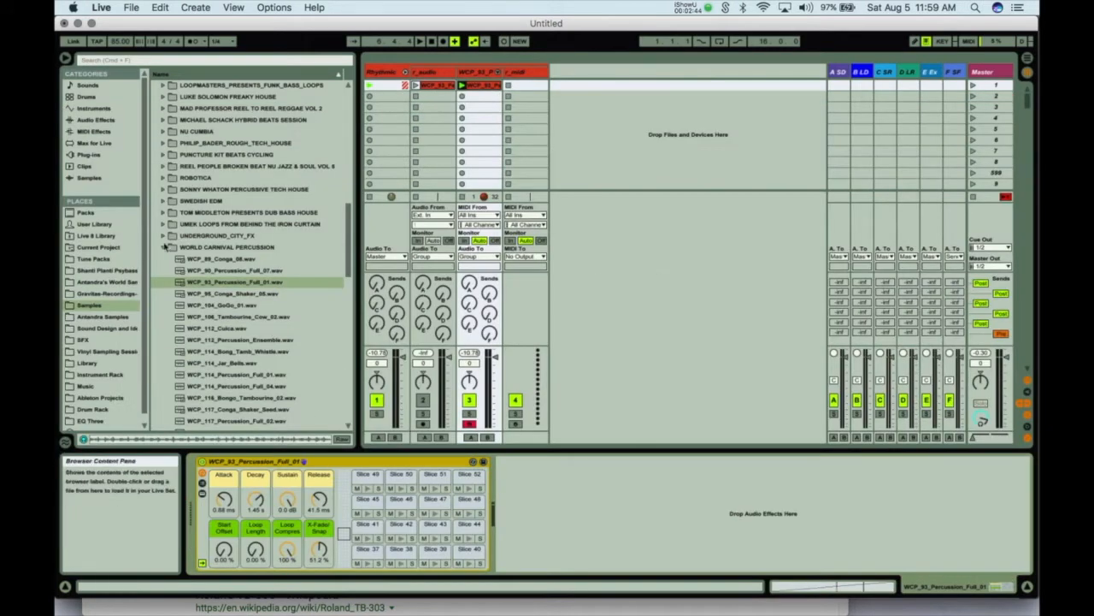
left_click(93, 131)
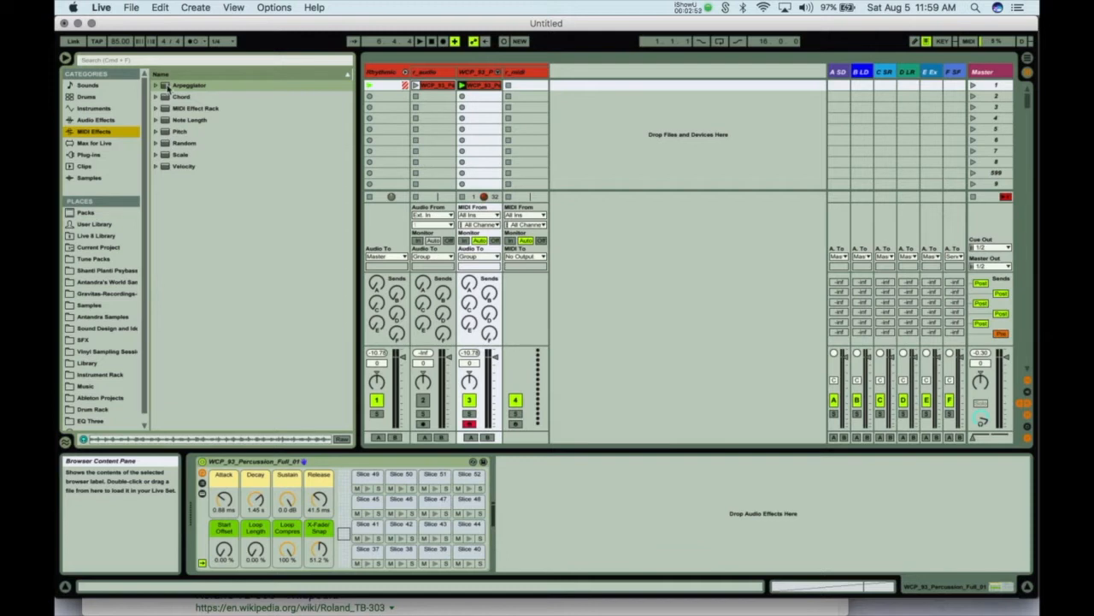
left_click(168, 146)
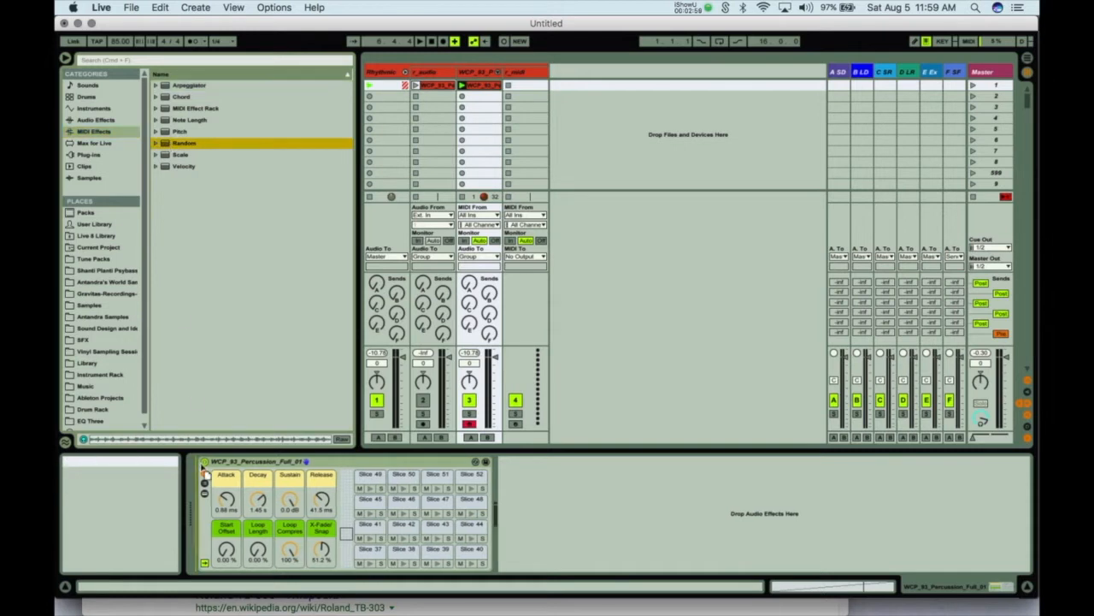
key("Return")
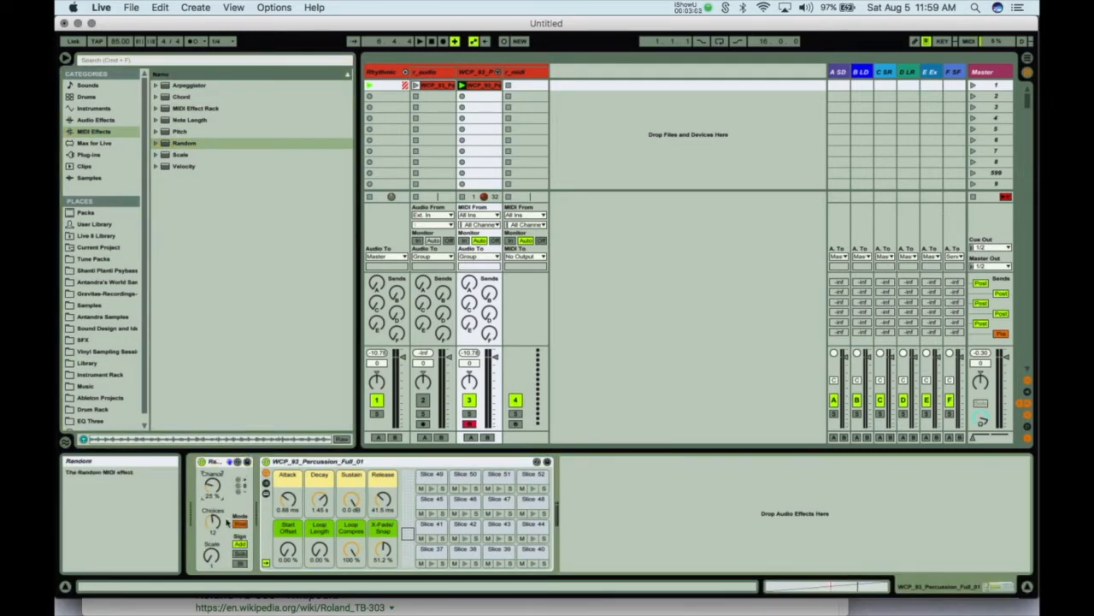
- Configure the Random effect with Chance 50%, Choices 24, Scale 24 and the Sign set to Bi
left_click_drag(212, 519, 212, 535)
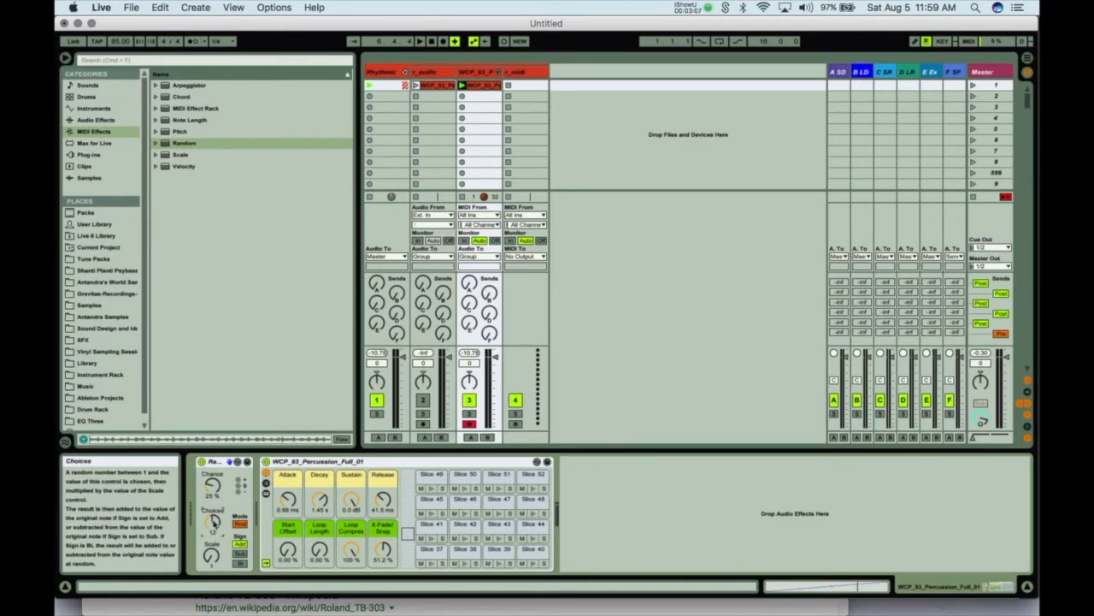
left_click(242, 563)
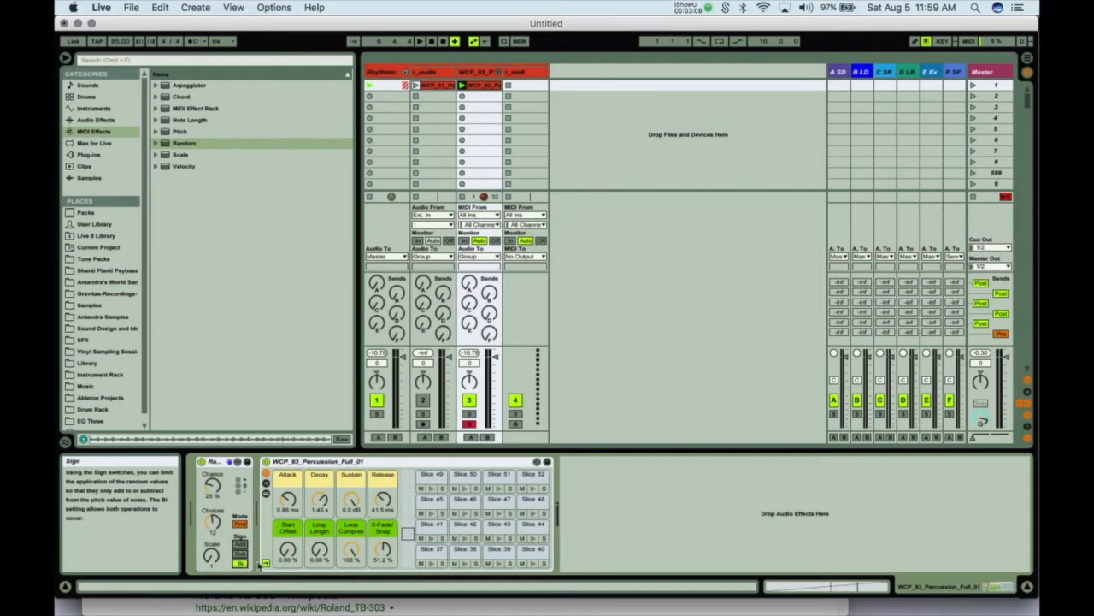
mouse_move(211, 556)
left_mouse_down()
mouse_move(211, 534)
mouse_move(211, 565)
left_mouse_up()
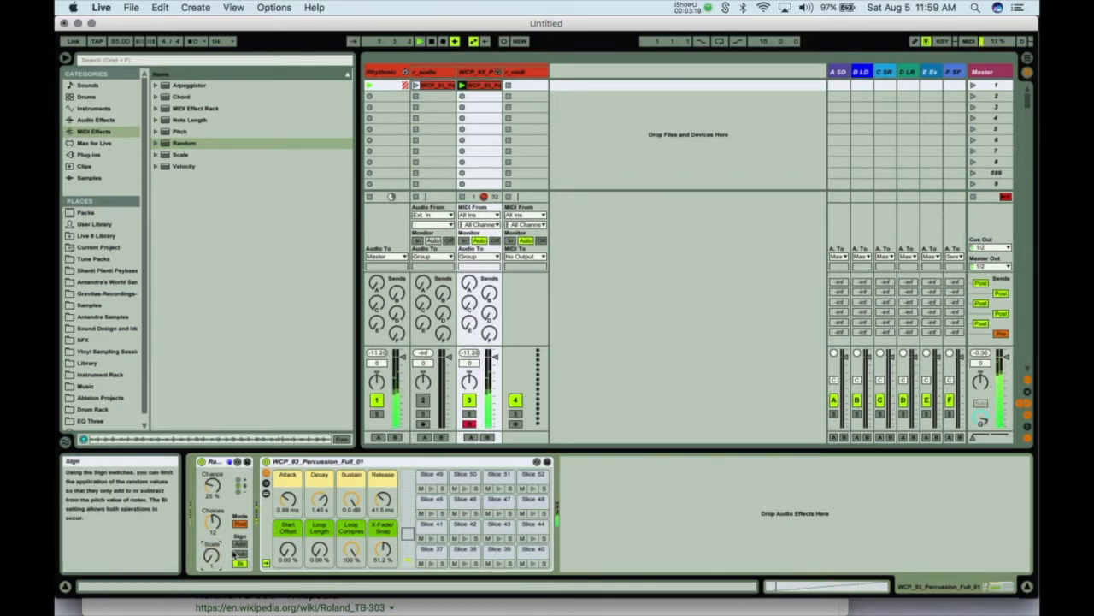
left_click_drag(212, 554, 211, 550)
left_click_drag(211, 484, 211, 473)
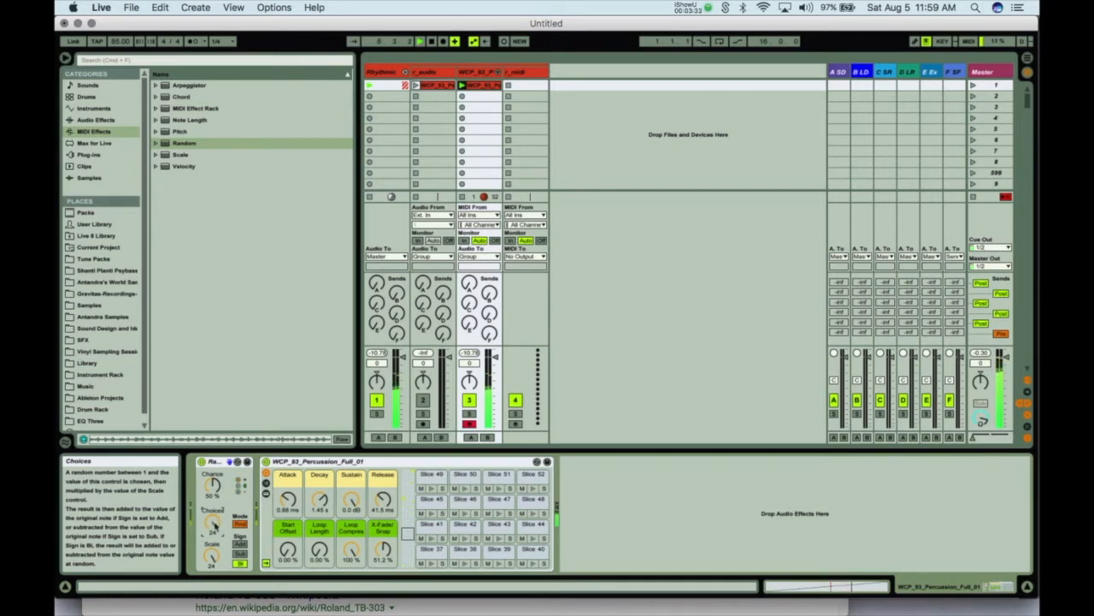
- Examine the slice notes of the sliced percussion clip, return to its device chain and play it with the randomization
double_click(477, 94)
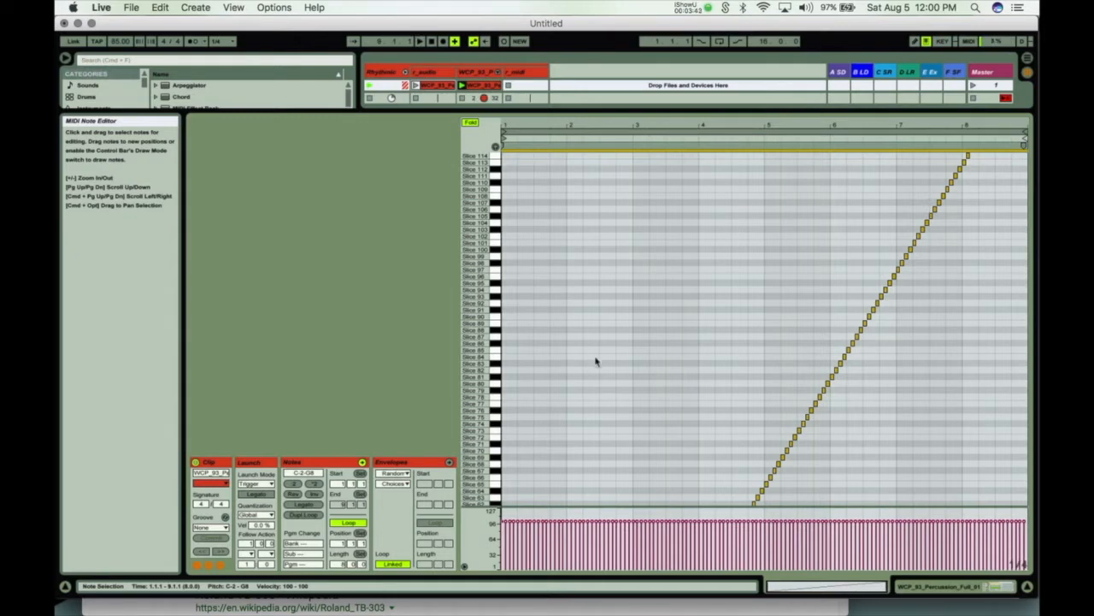
key("shift+Tab")
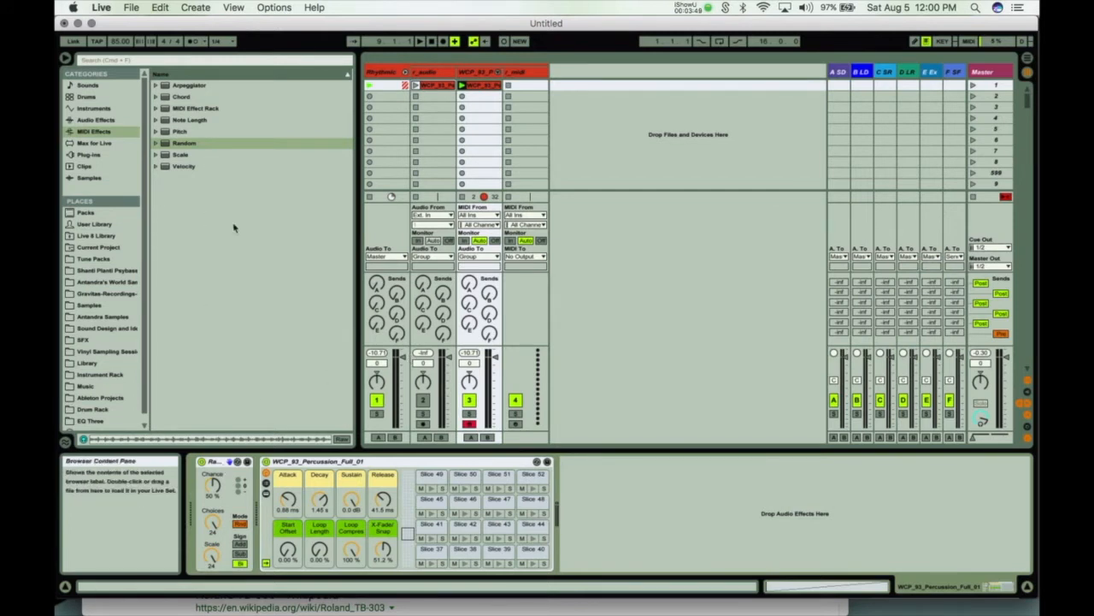
key("space")
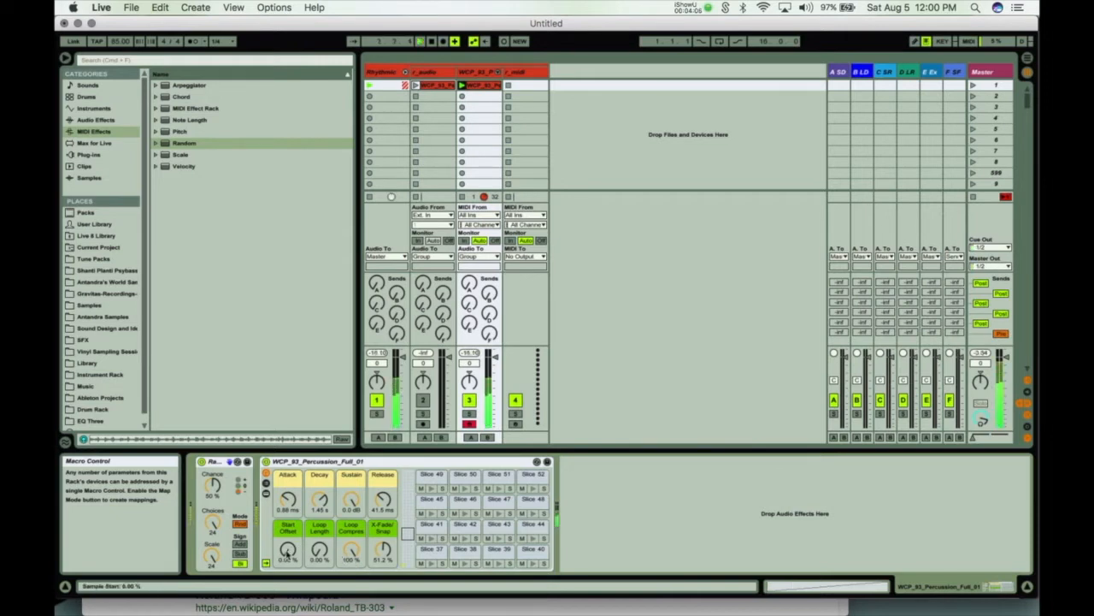
- Try the slice rack macros at Decay 128 ms, Sustain -30 dB, Release 2.59 ms, Loop Length 72.3% and Loop Compress 28.3%
left_click_drag(319, 551, 351, 556)
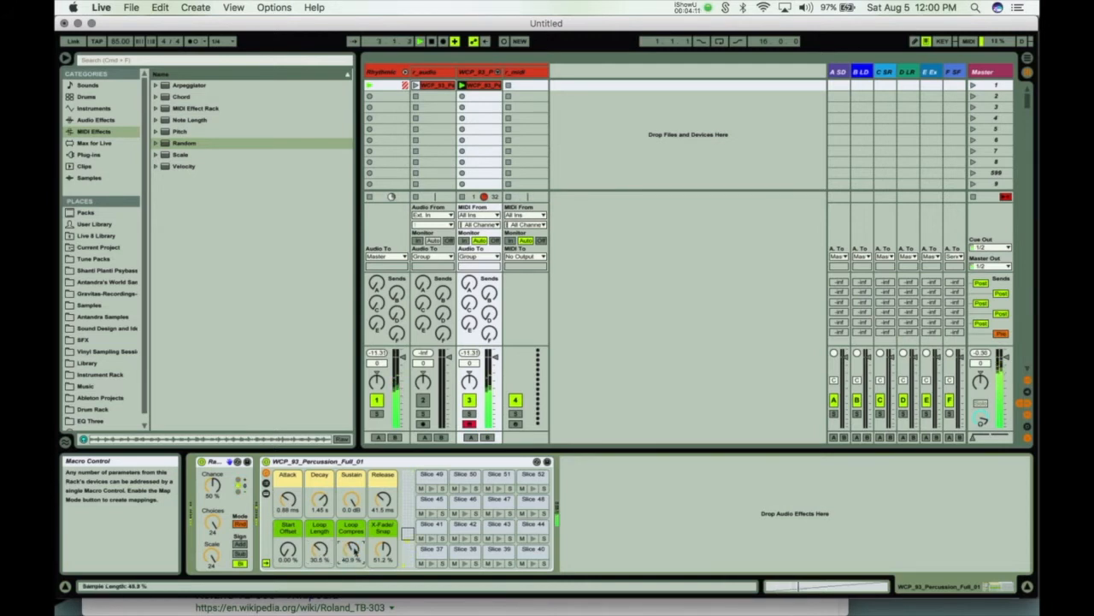
left_click_drag(320, 549, 318, 556)
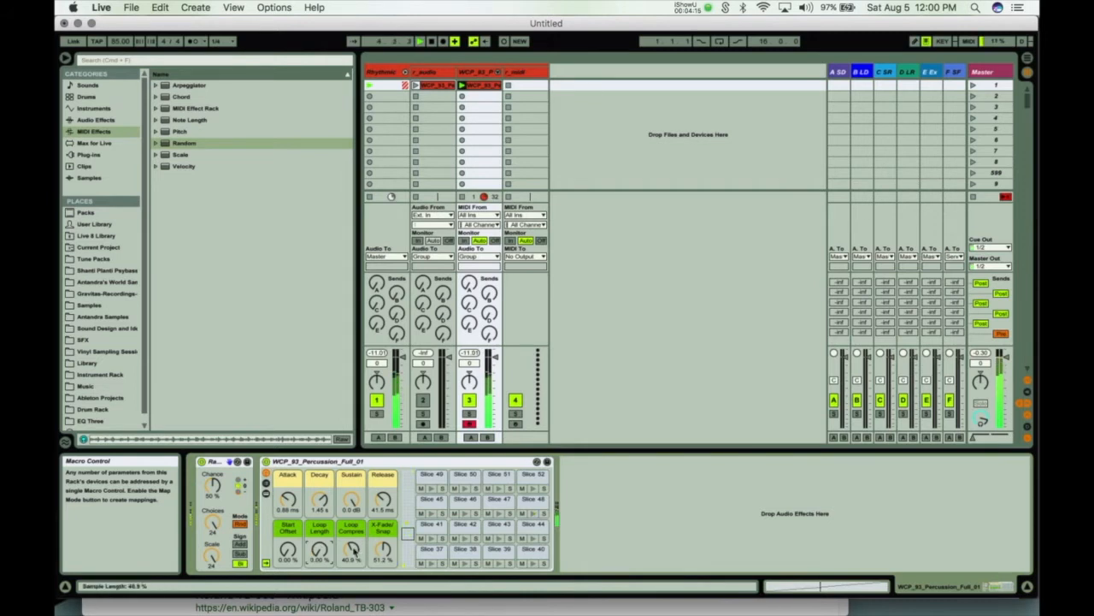
left_click_drag(320, 552, 353, 509)
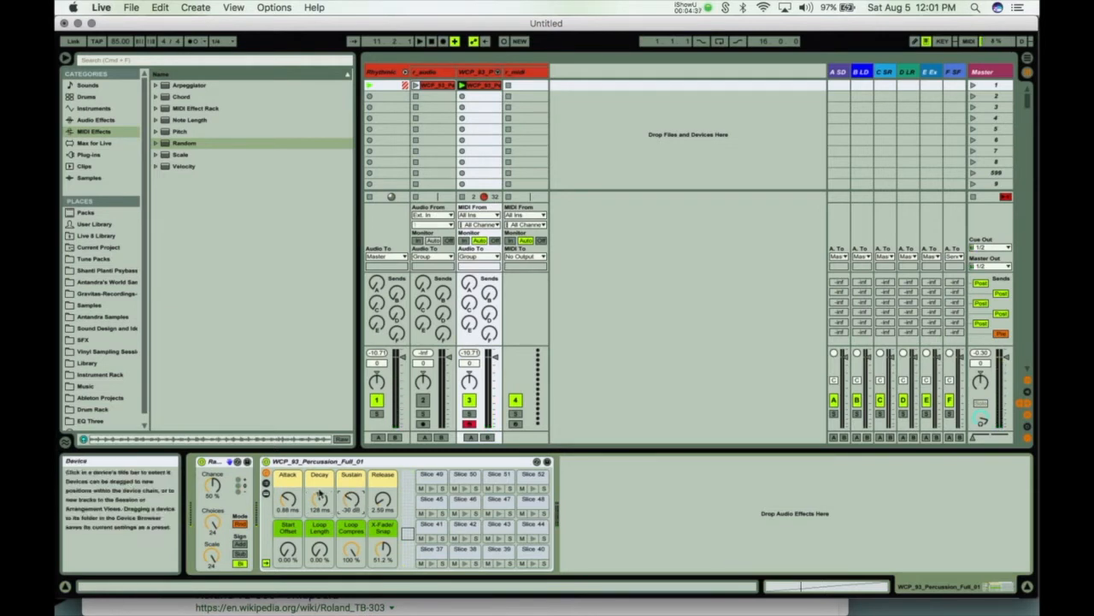
key("space")
left_click_drag(319, 552, 352, 549)
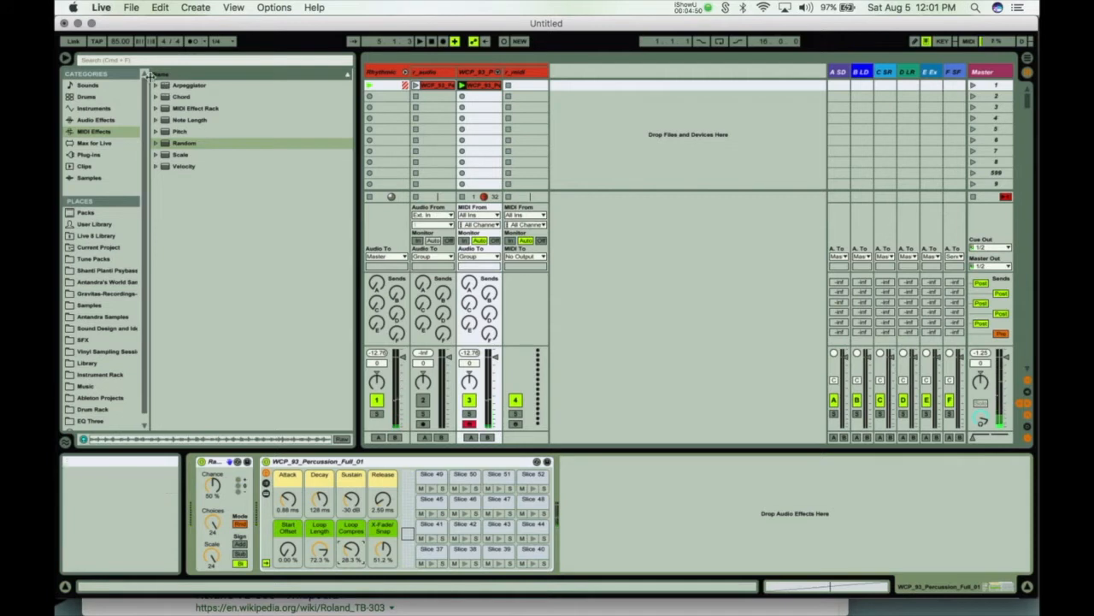
- Add the Resonators audio effect after the sliced percussion rack
left_click(96, 120)
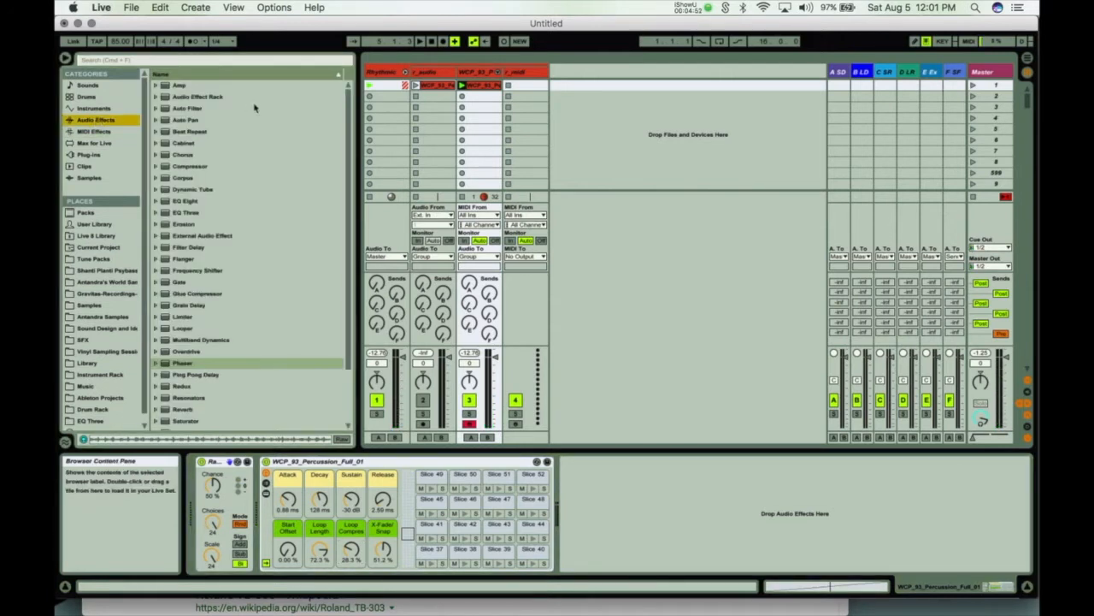
scroll(196, 347, "down", 3)
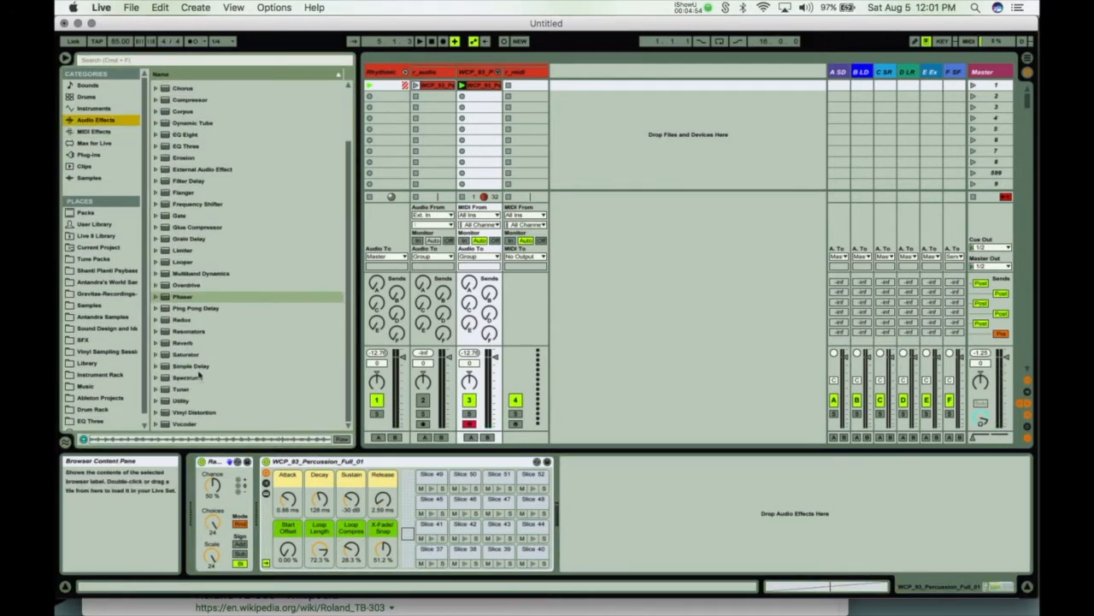
left_click(184, 333)
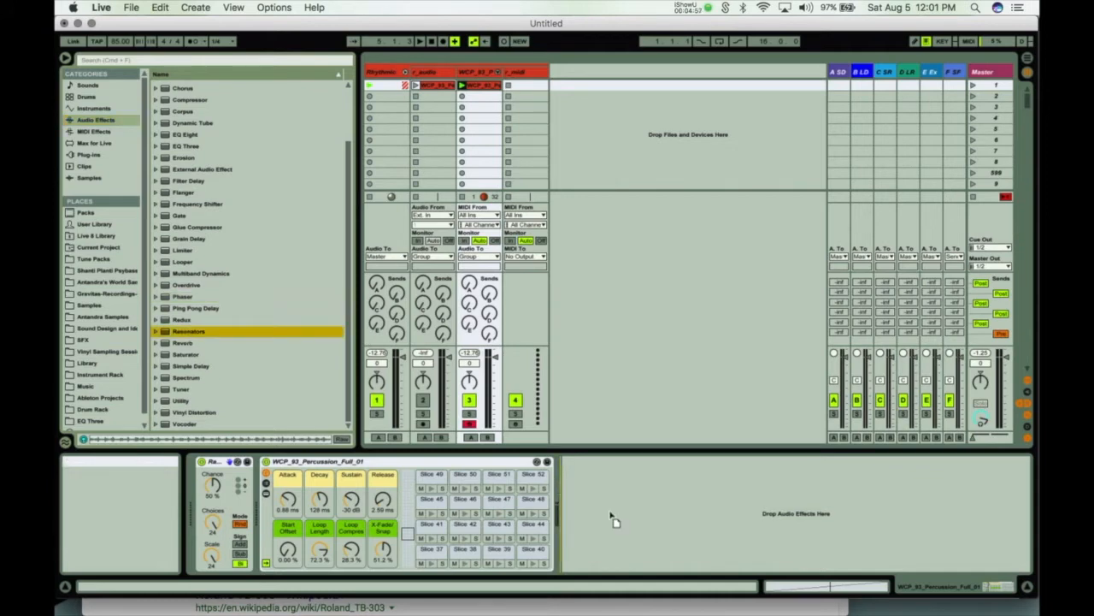
left_click_drag(612, 473, 612, 473)
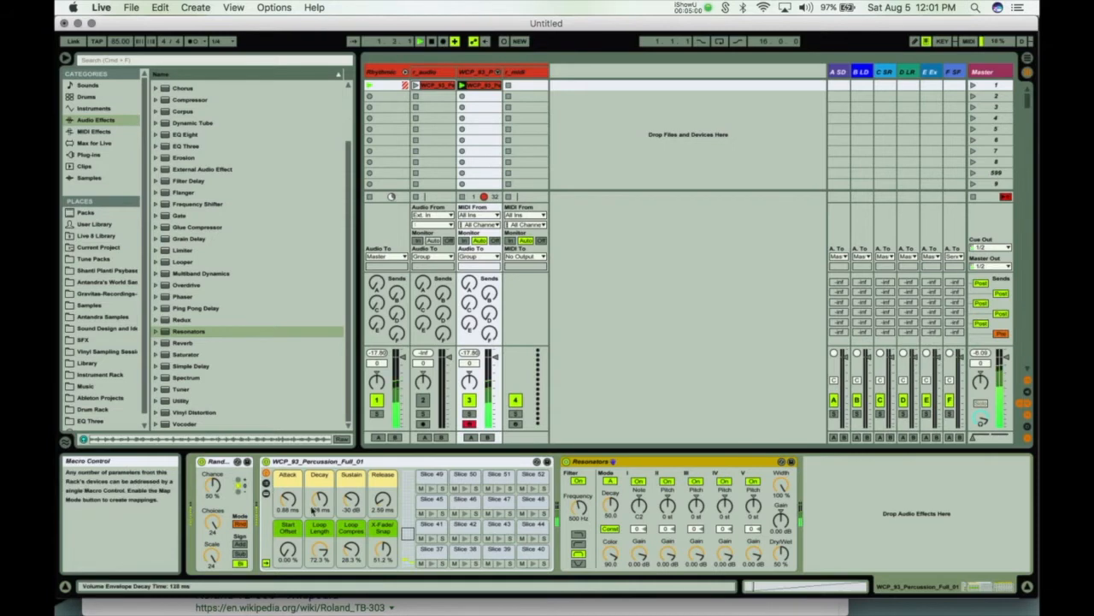
- Set the slice rack macros to Loop Length 0%, Loop Compress 95.3%, Decay 9.73 s, Sustain -39 dB and Release 24.7 ms
left_click_drag(322, 524, 351, 554)
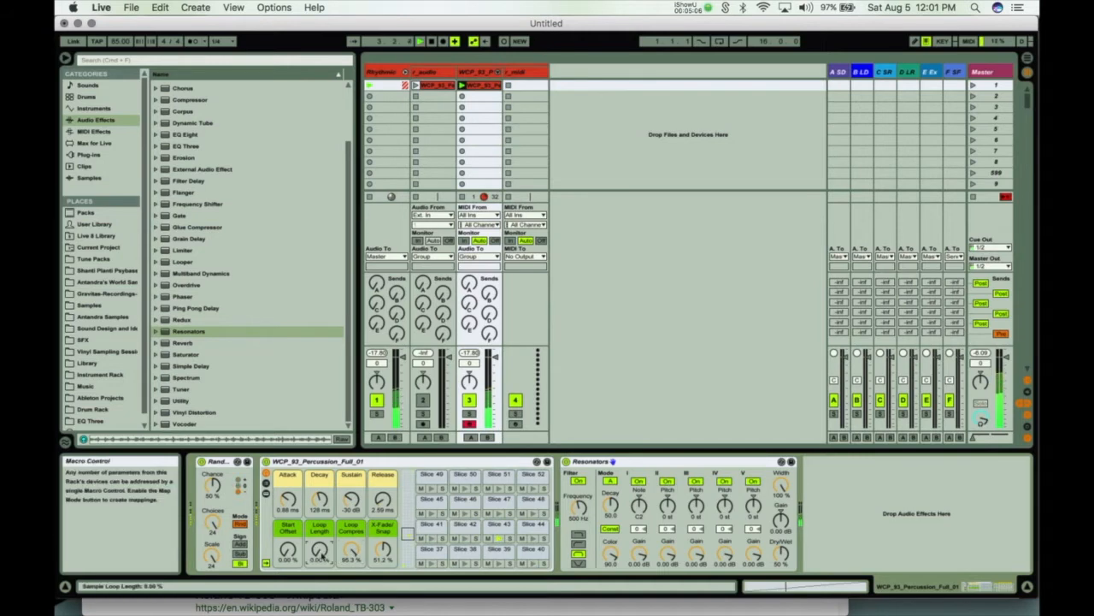
left_click_drag(322, 499, 356, 505)
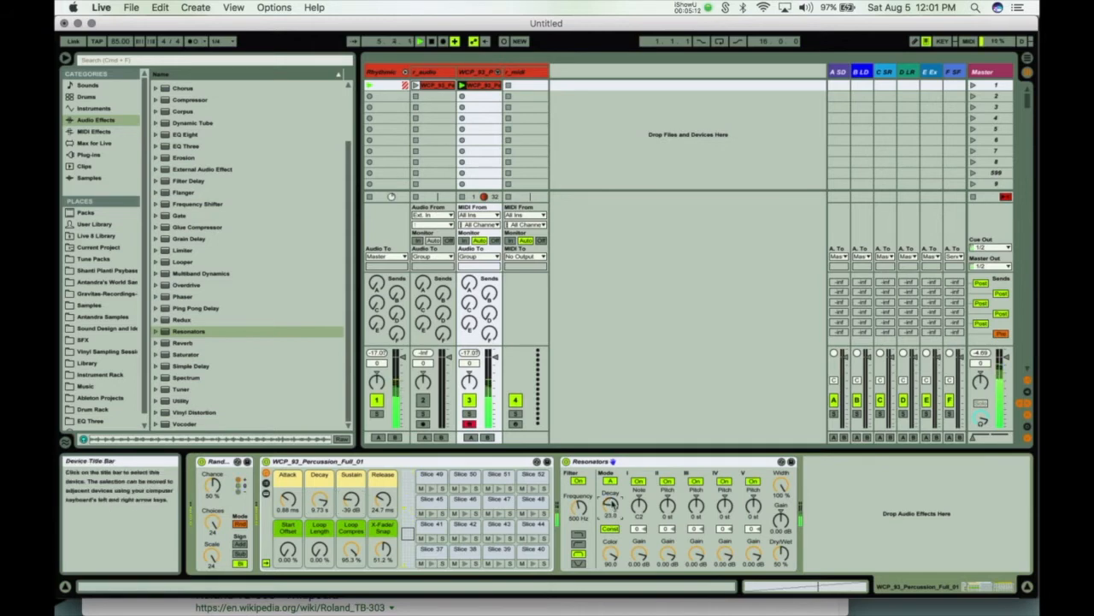
- Tune Resonators to mode B with Decay 94.4 and the resonator I Note at C1 while auditioning the clip
left_click_drag(638, 504, 643, 534)
mouse_move(643, 508)
left_mouse_down()
mouse_move(643, 492)
mouse_move(643, 526)
mouse_move(643, 515)
left_mouse_up()
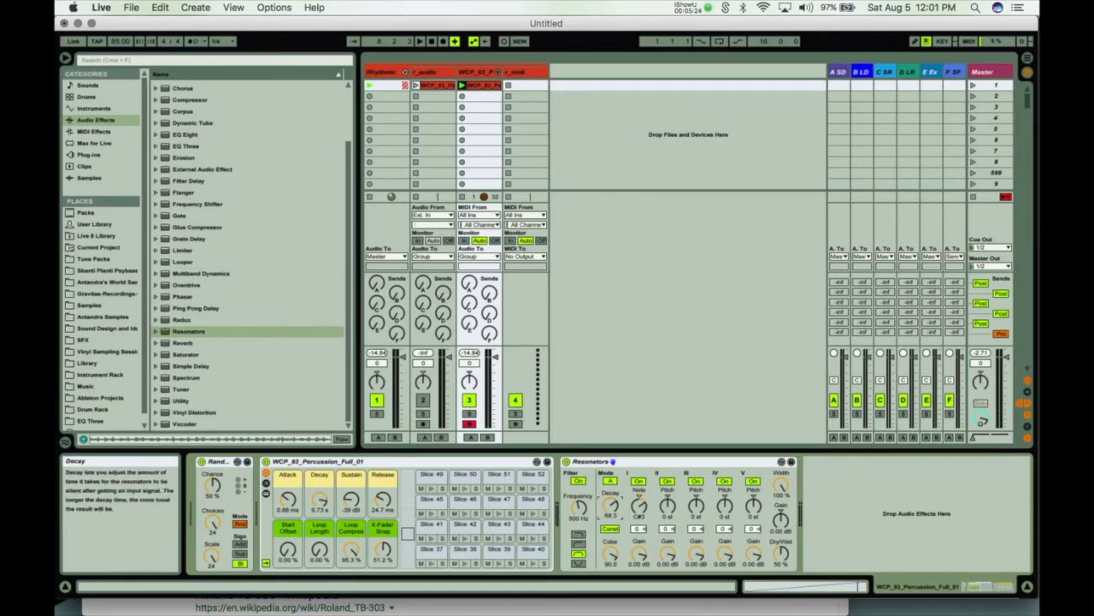
key("space")
left_click(611, 481)
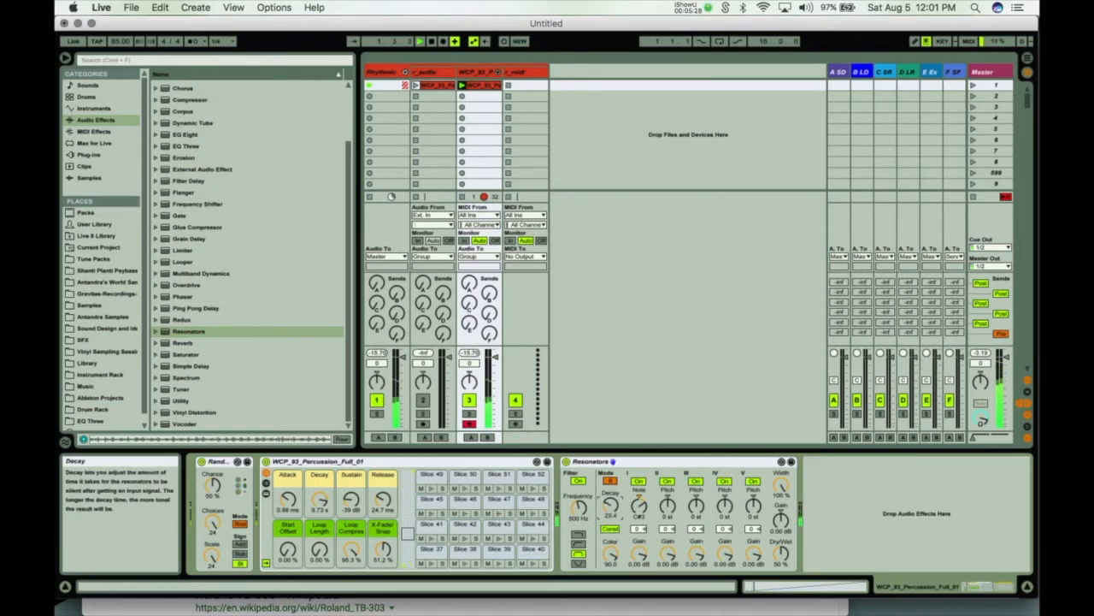
left_click(611, 482)
left_click_drag(639, 506, 643, 532)
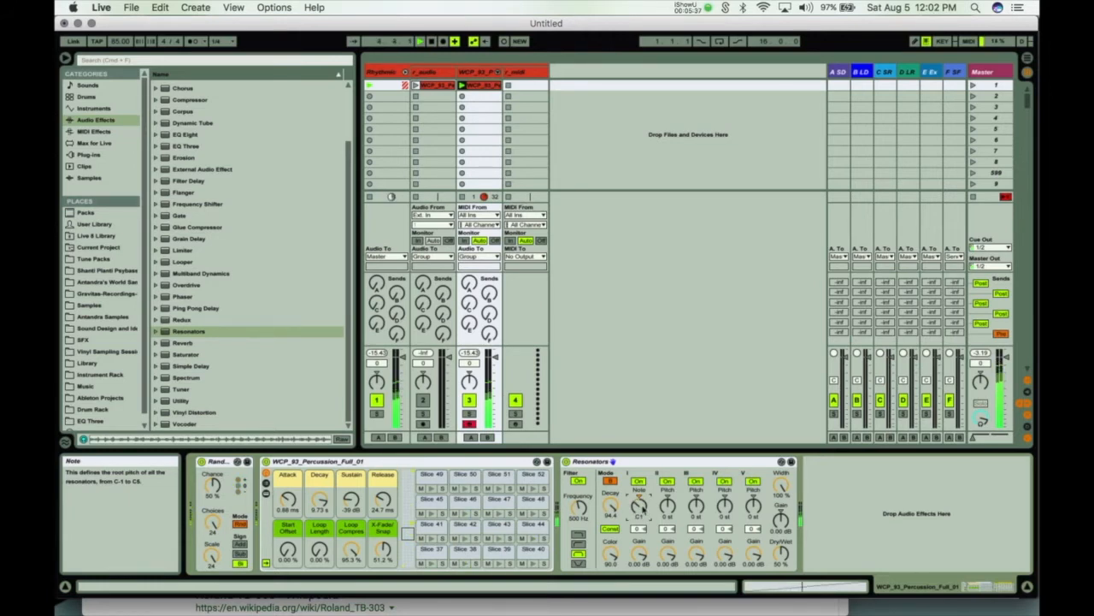
- Group Random, the sliced percussion rack and Resonators into one Instrument Rack
left_click(226, 467)
left_click(603, 462, "shift")
key("super+g")
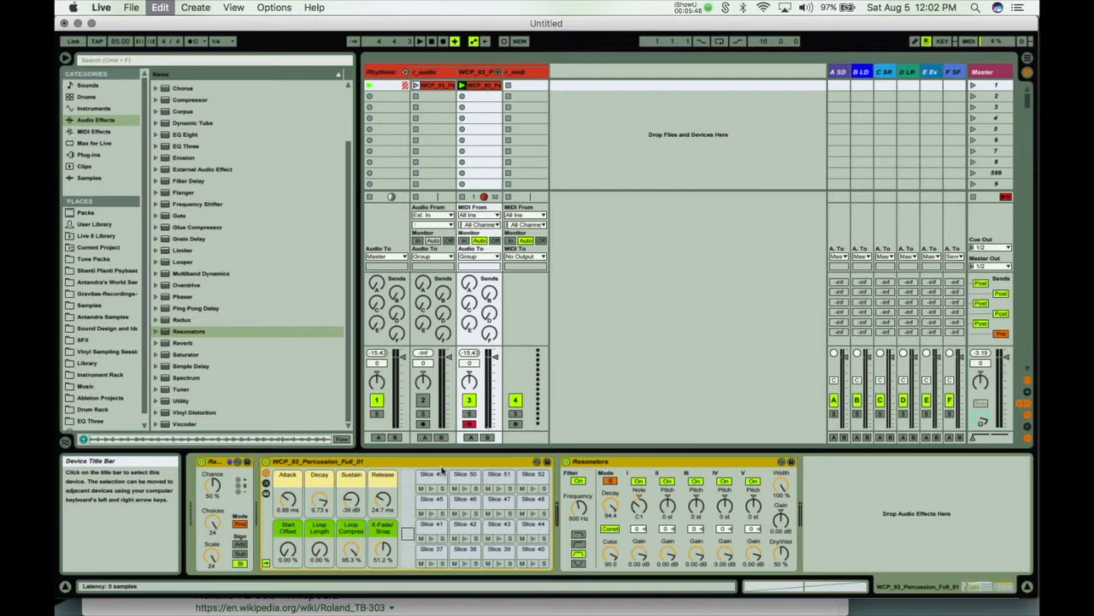
key("Delete")
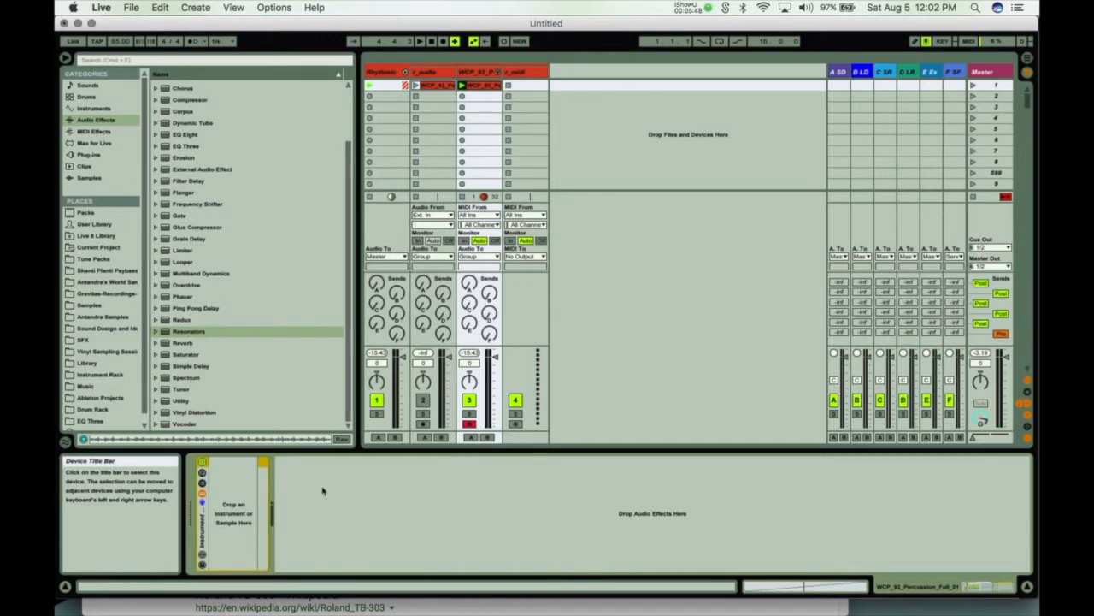
key("super+z")
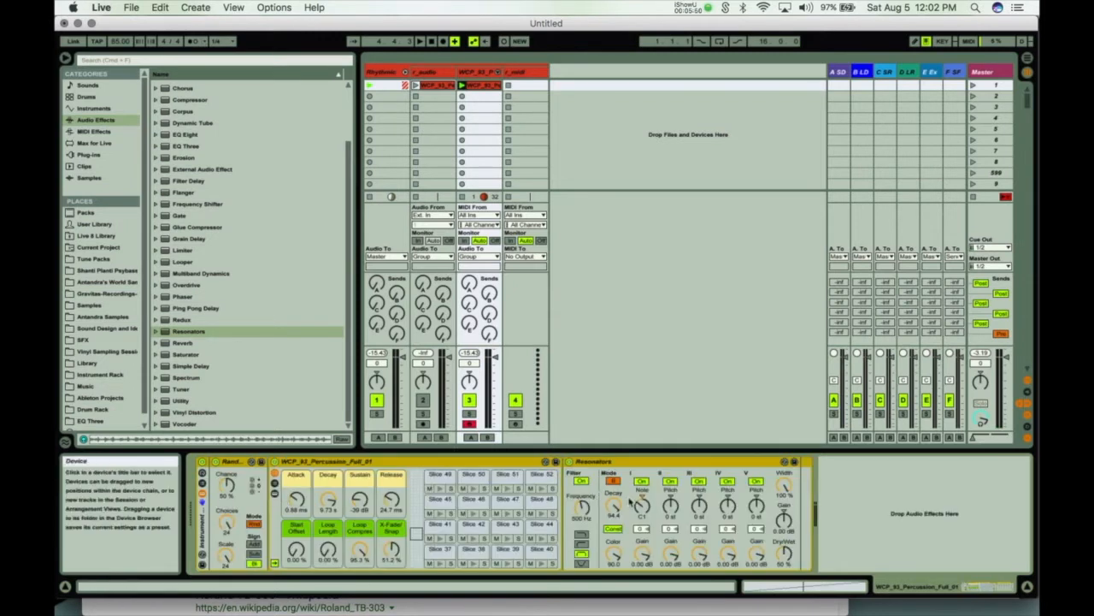
- Map the Resonators I Note to Macro 1 and set its mapping range from C1 to C3
right_click(646, 509)
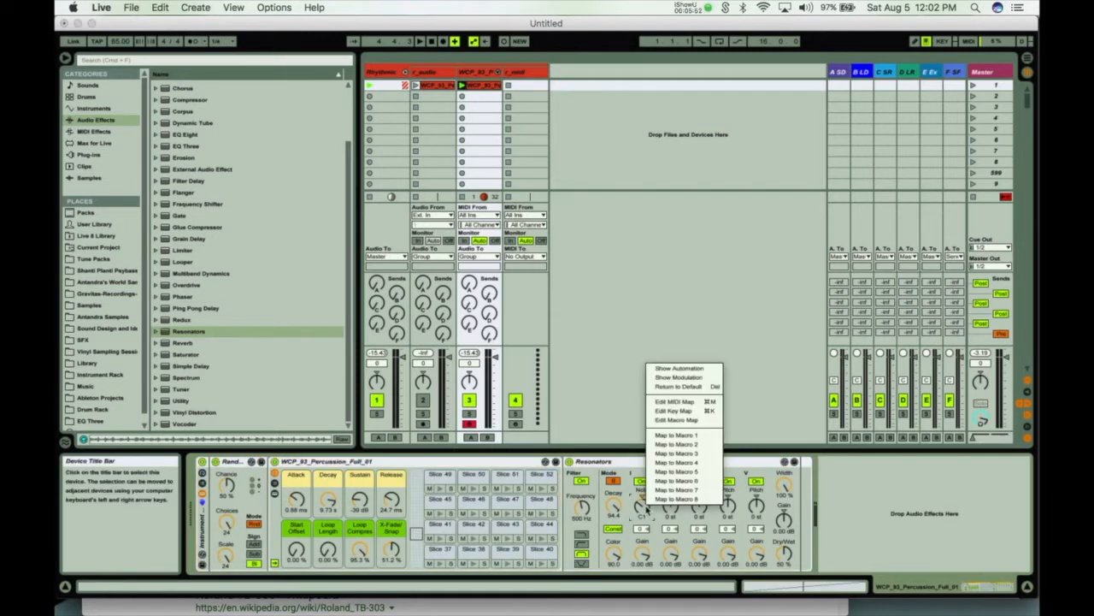
left_click(659, 439)
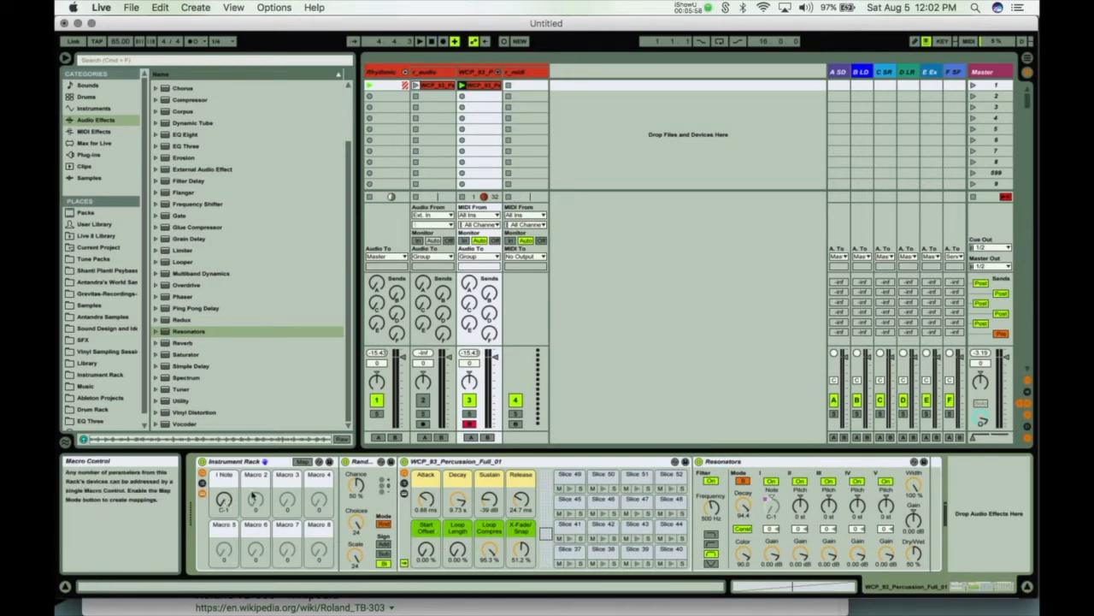
left_click(302, 463)
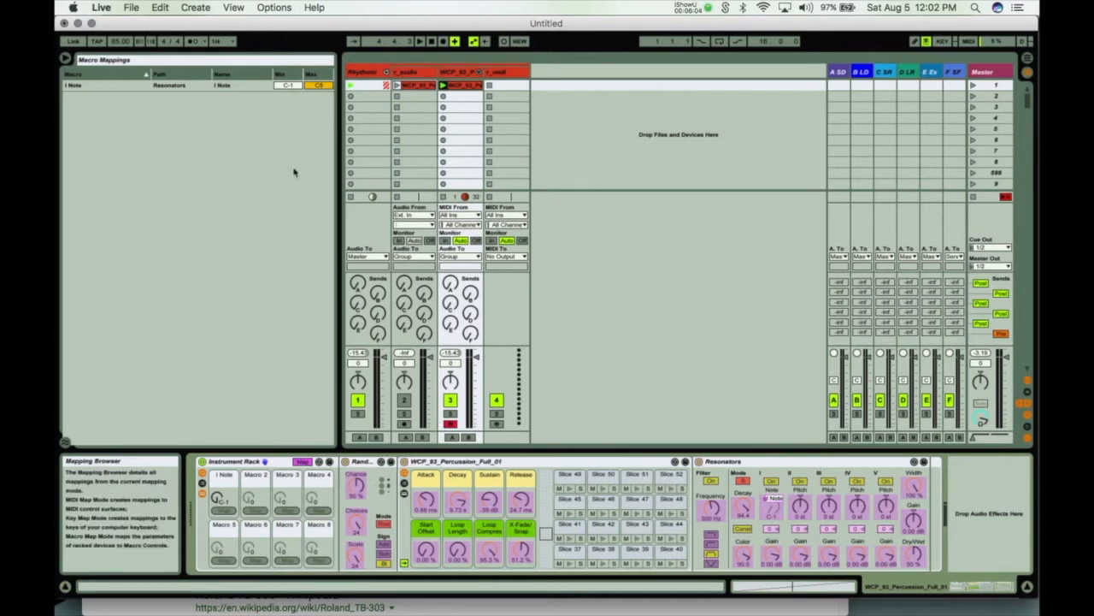
left_click_drag(287, 87, 287, 68)
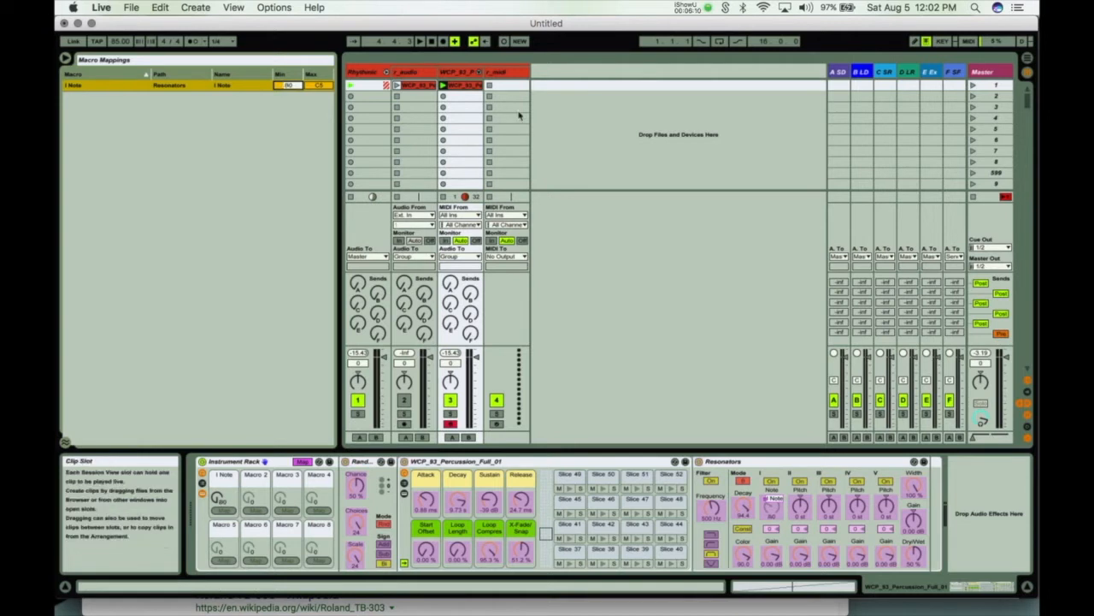
left_click(320, 87)
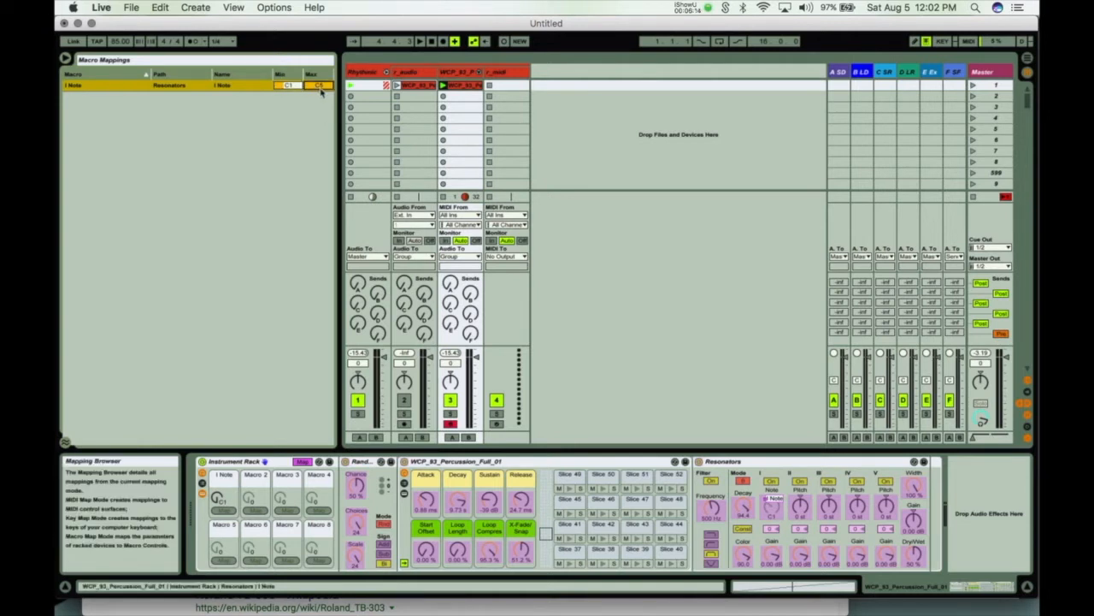
key("c")
type("3")
left_click(303, 462)
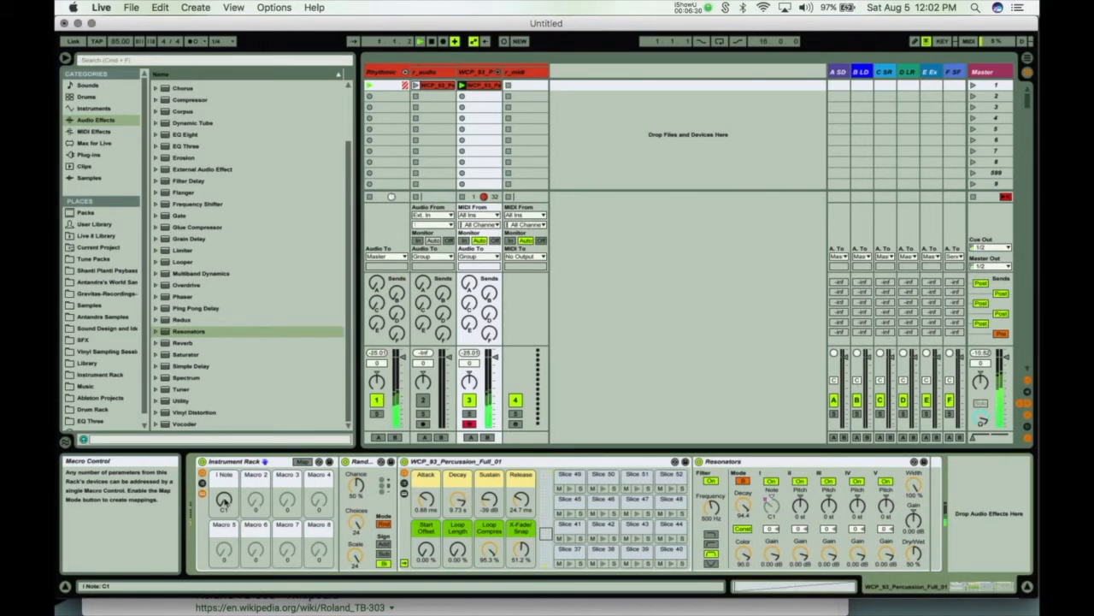
- Audition the I Note macro during playback and set its mapping maximum to C2
mouse_move(224, 500)
left_mouse_down()
mouse_move(224, 487)
mouse_move(224, 501)
left_mouse_up()
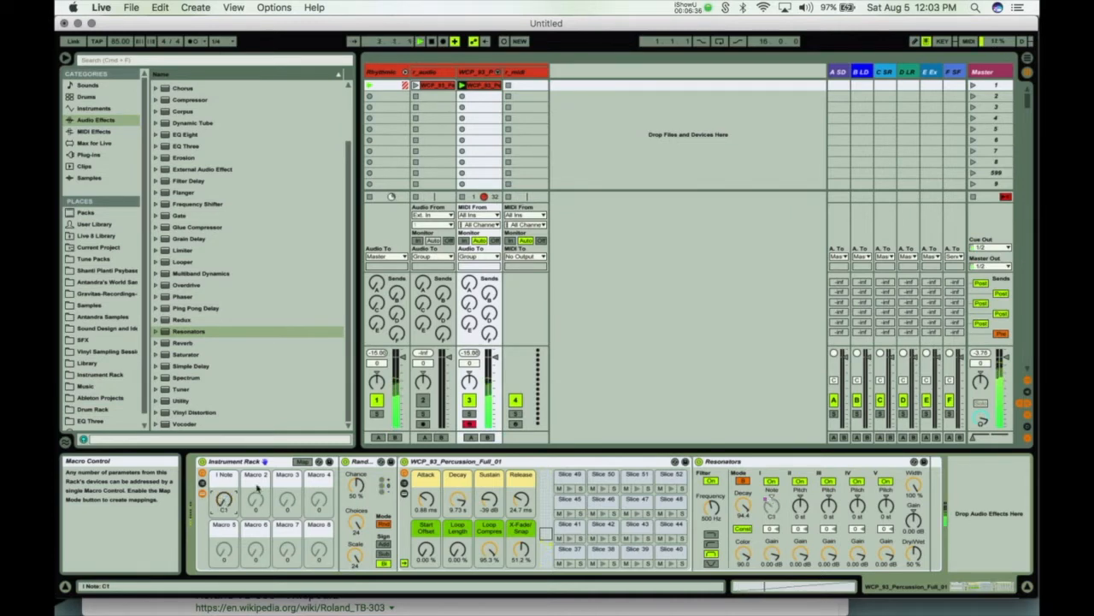
left_click(301, 461)
left_click_drag(319, 85, 319, 93)
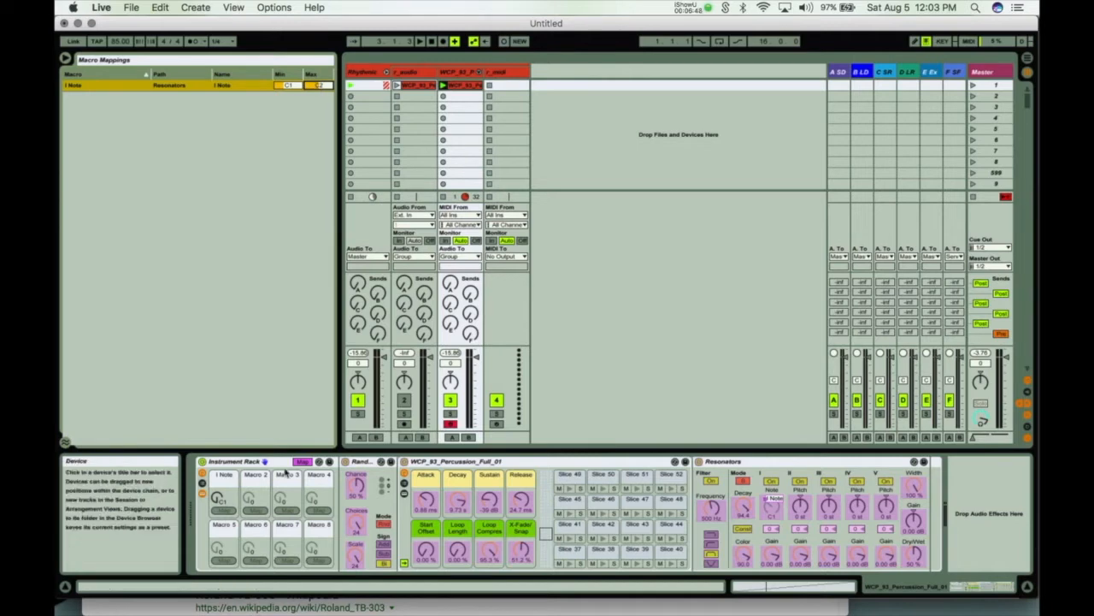
left_click(302, 462)
- Play the clip while sweeping the I Note macro up and down through its range, ending at C1
key("space")
left_click_drag(224, 500, 224, 428)
left_click_drag(226, 501, 226, 575)
left_click_drag(225, 504, 225, 472)
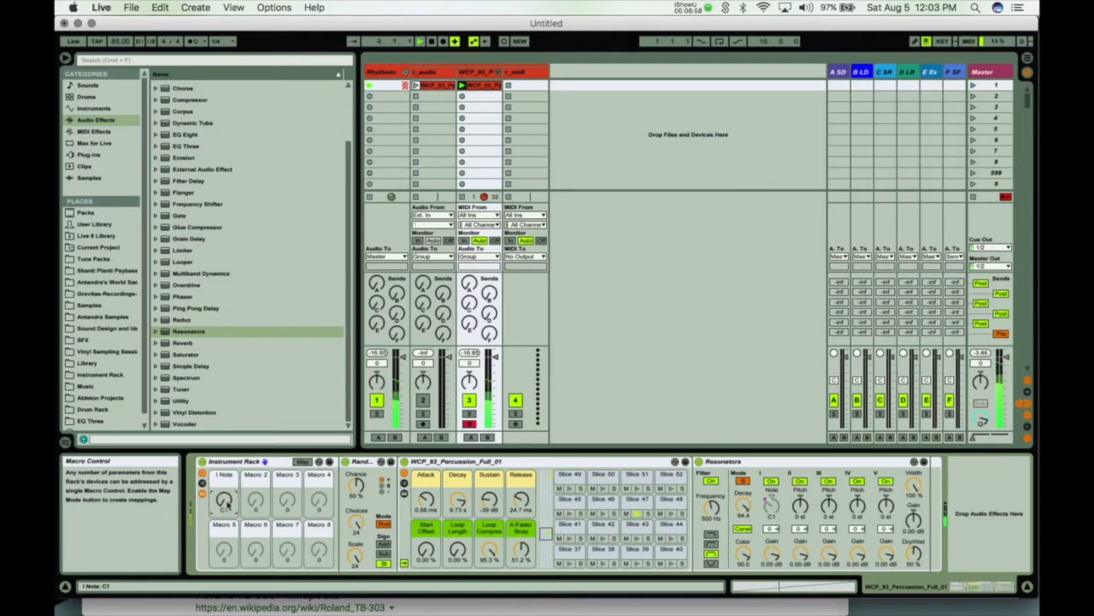
left_click_drag(226, 505, 229, 509)
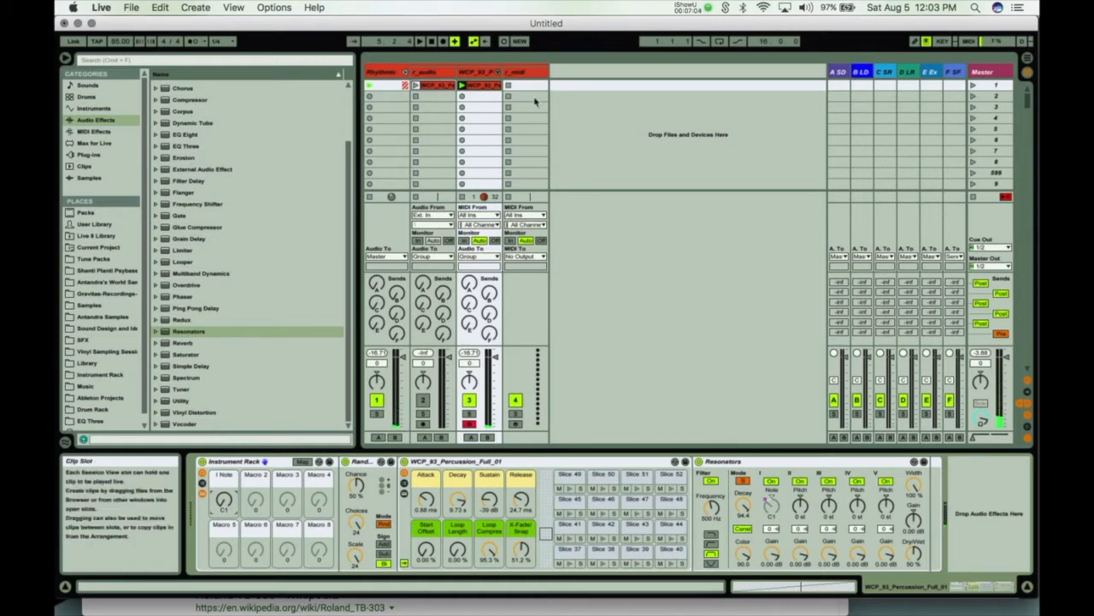
- Load Simpler onto the r_midi track
left_click(524, 73)
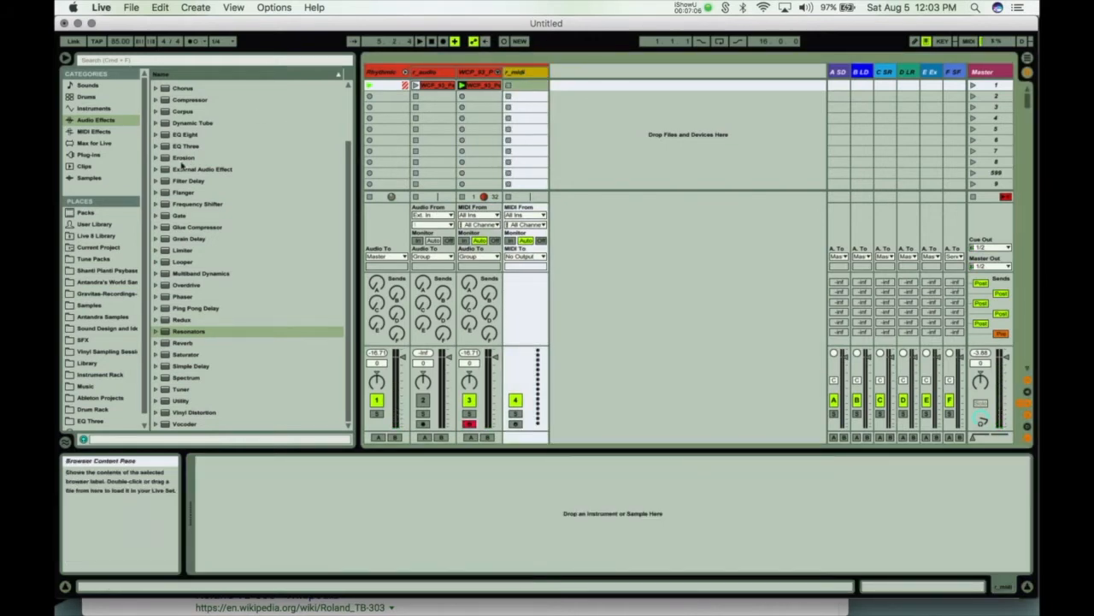
left_click(95, 108)
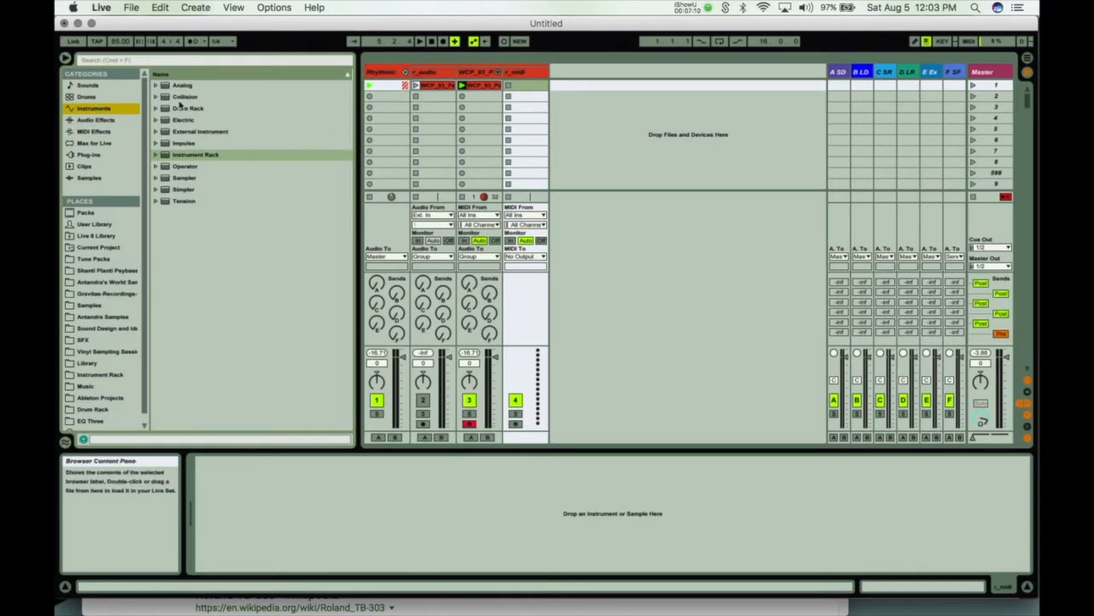
left_click(177, 190)
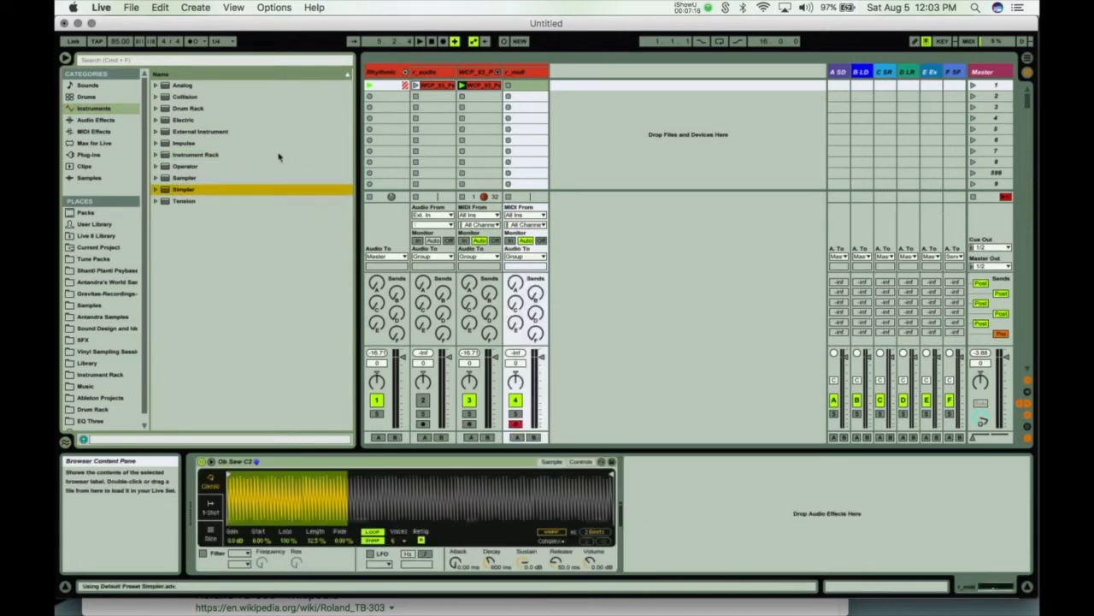
- Browse the User Library's Samples folder and a free sample pack's Drum Hits for a suitable drum sample
left_click(89, 177)
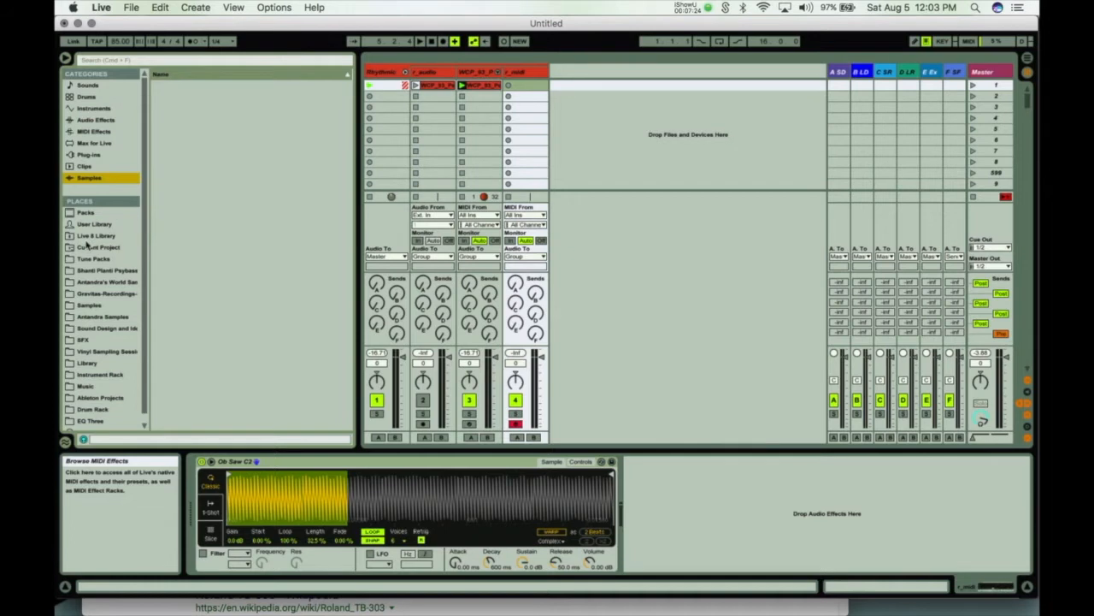
left_click(89, 236)
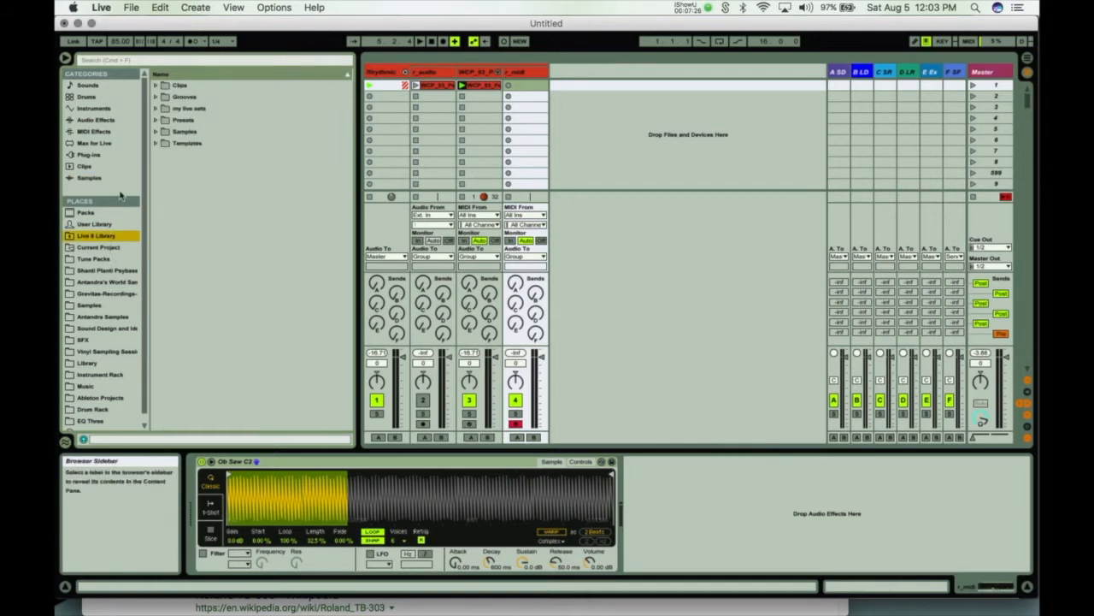
left_click(89, 224)
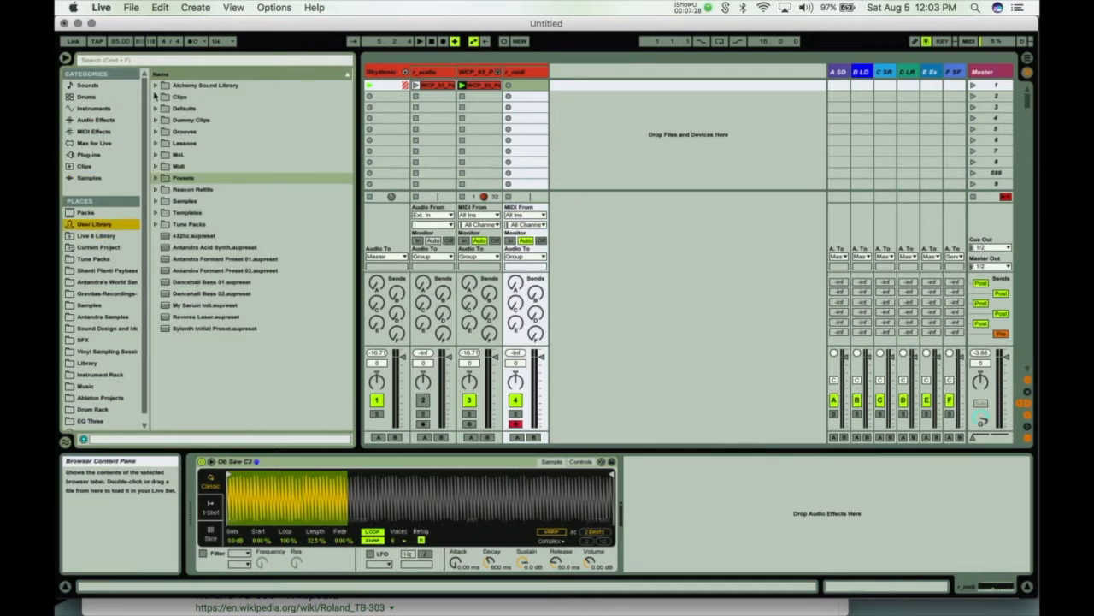
left_click(155, 201)
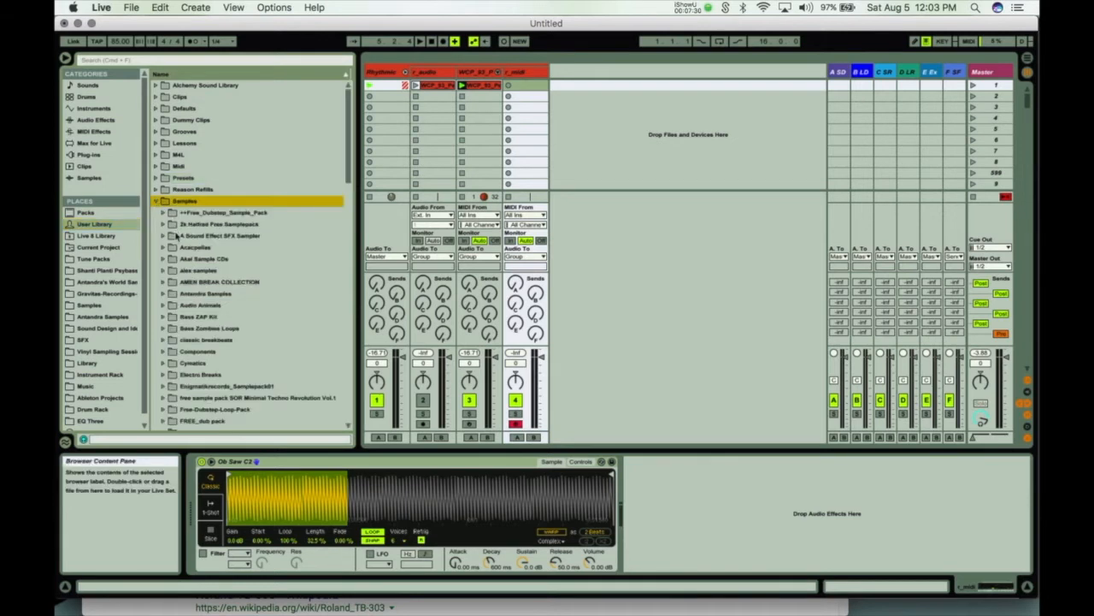
left_click(163, 225)
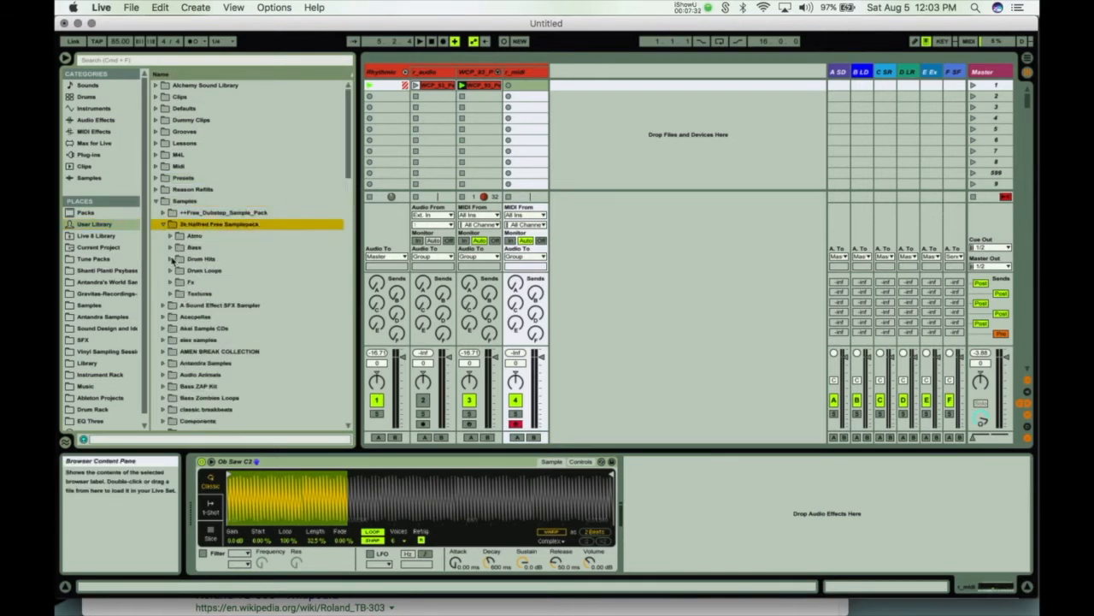
left_click(172, 259)
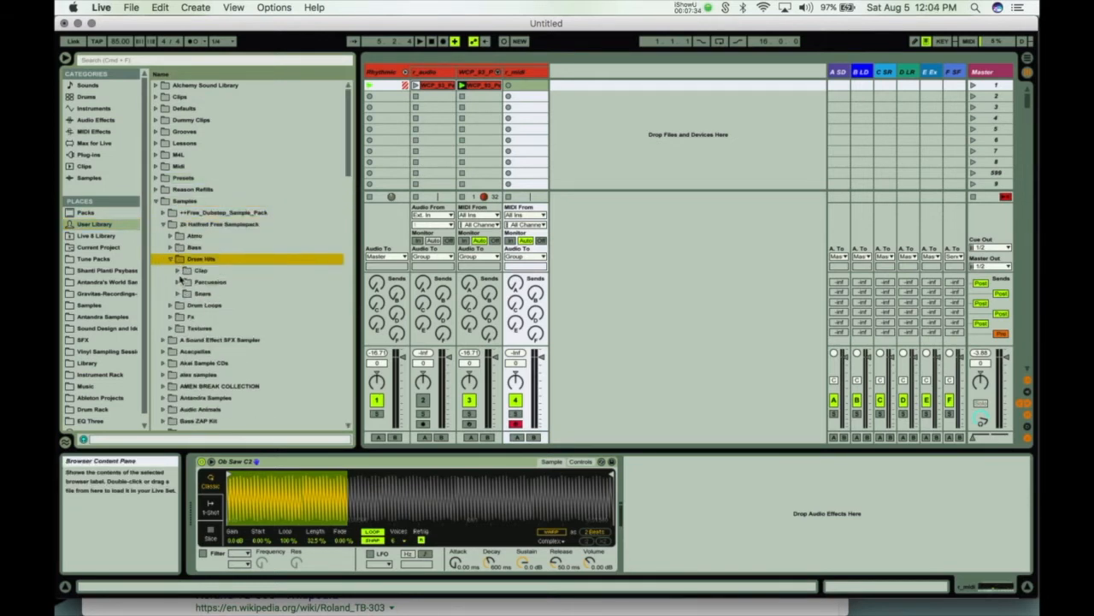
left_click(173, 259)
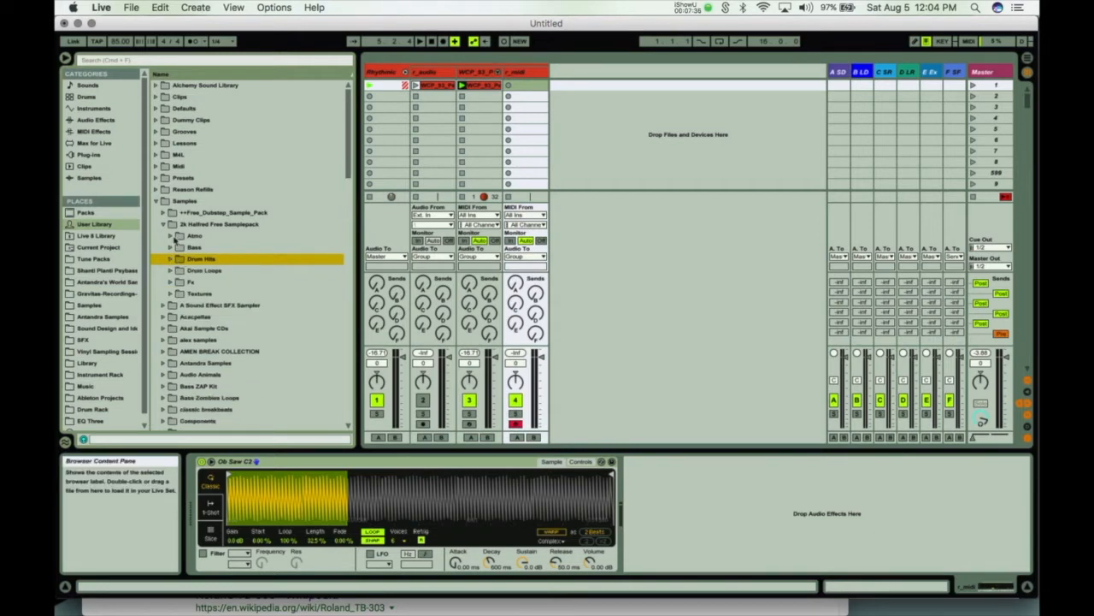
left_click(171, 260)
left_click(178, 283)
left_click(177, 283)
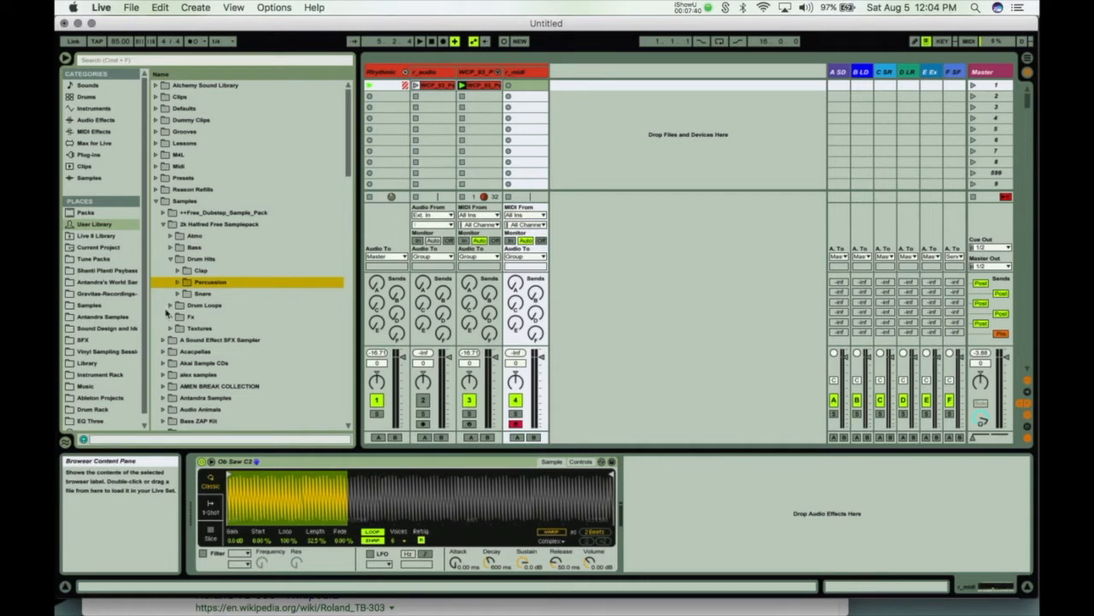
left_click(172, 258)
left_click(163, 224)
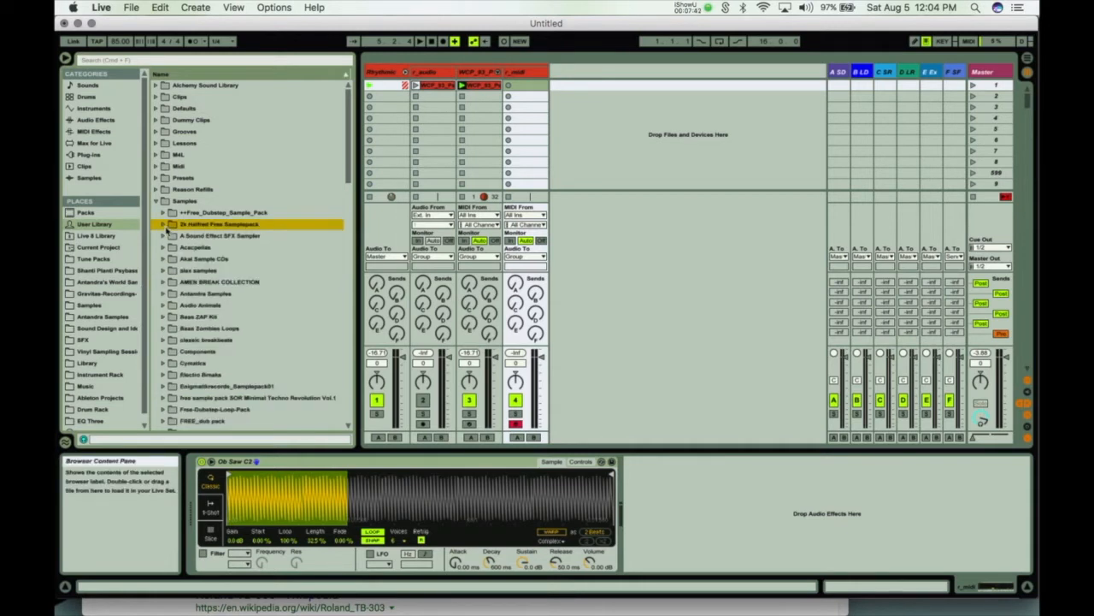
- Load EB_Kit02_Kick n hat.wav from the Electro Breaks KIT_2 drum kit folder into Simpler
scroll(165, 354, "down", 2)
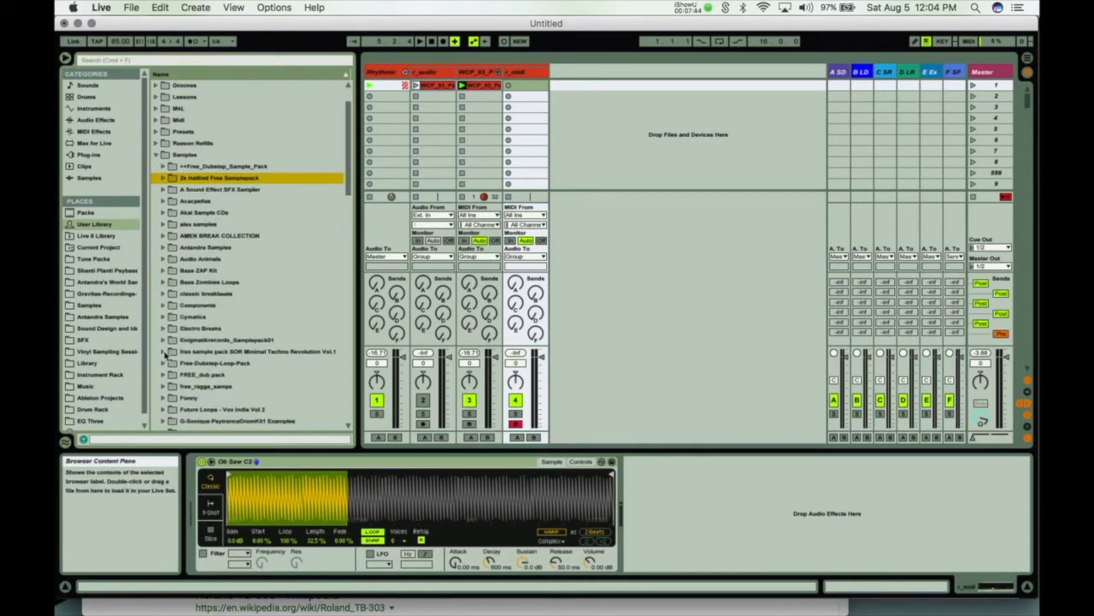
left_click(163, 329)
scroll(171, 308, "down", 2)
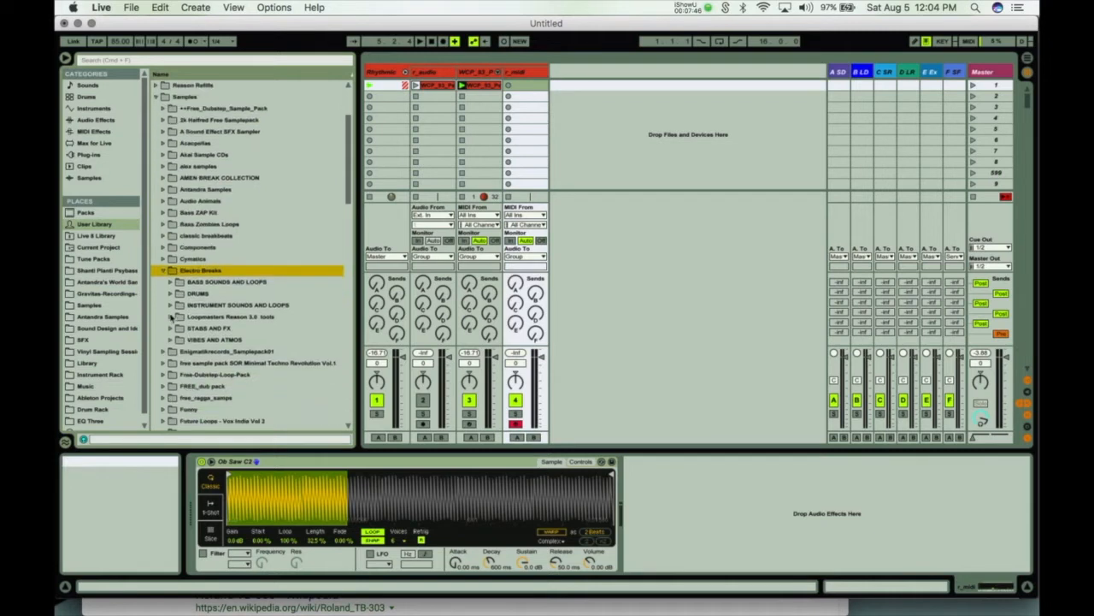
left_click(172, 294)
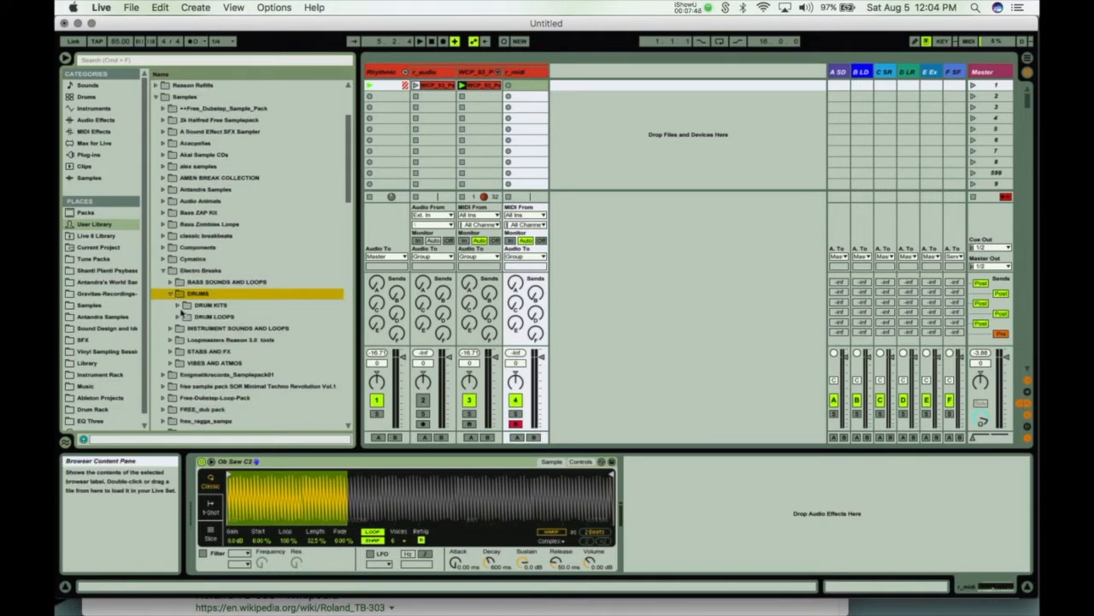
left_click(182, 305)
left_click(192, 328)
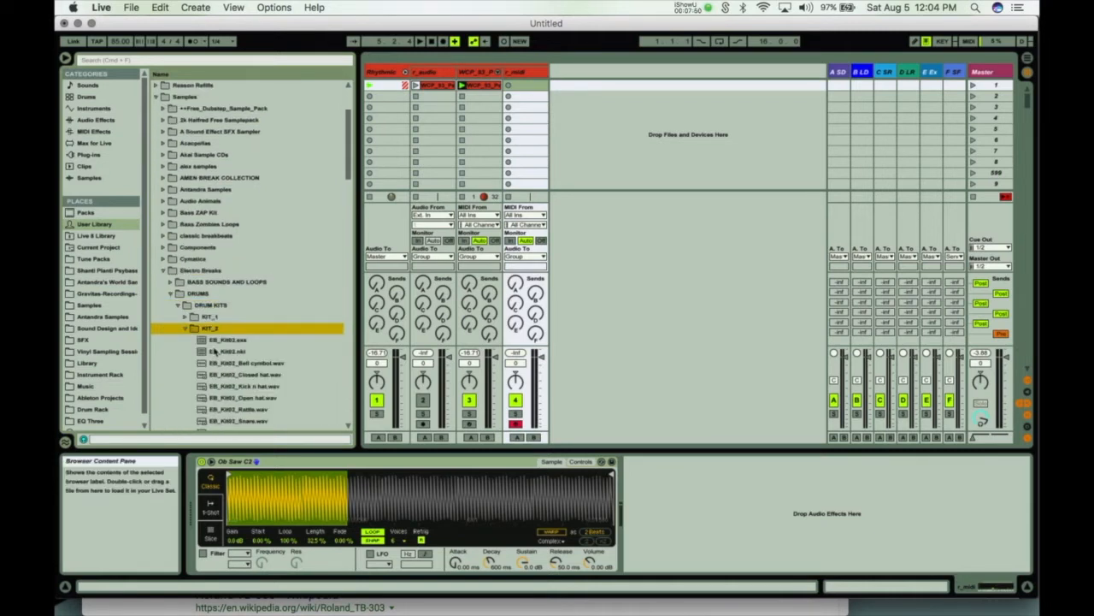
scroll(214, 351, "down", 3)
left_click(239, 329)
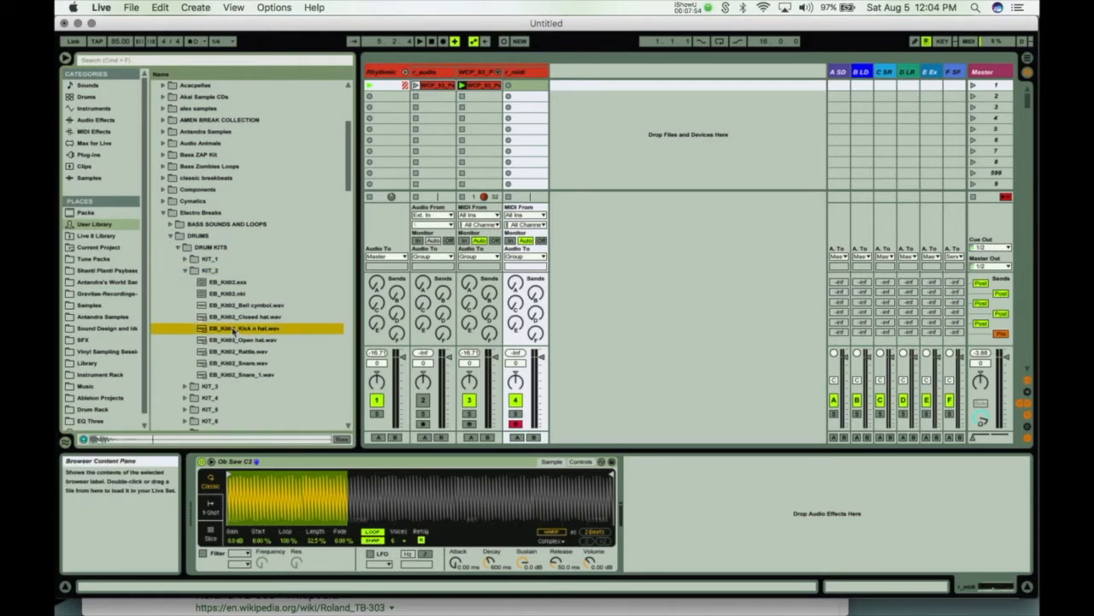
left_click_drag(233, 332, 324, 498)
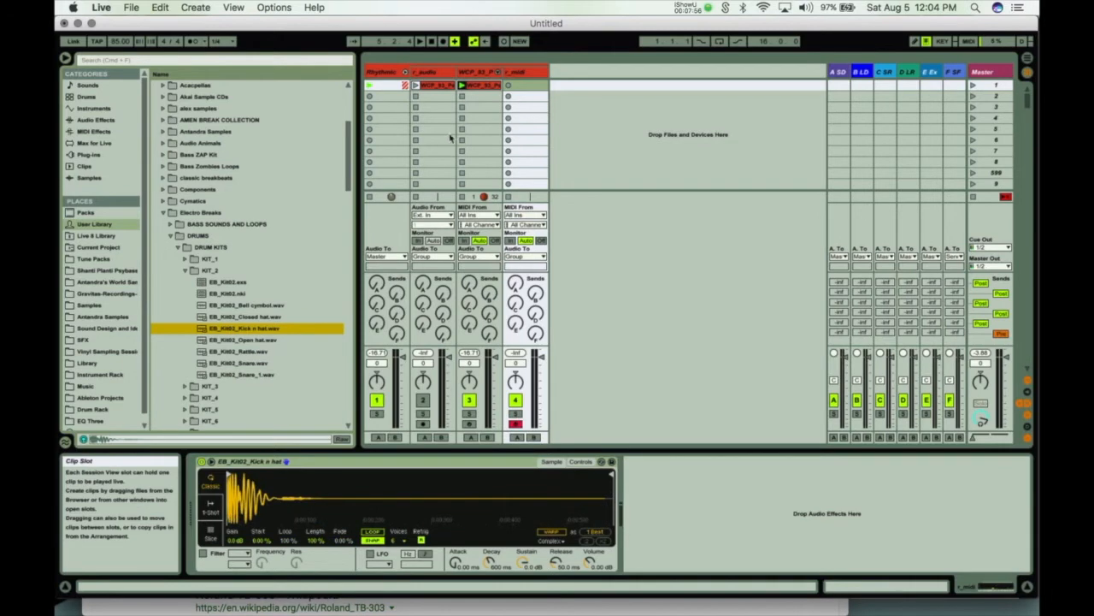
- Create a one-bar looping clip in the r_midi track's first slot, with a C3 kick note on each of the four beats
double_click(515, 89)
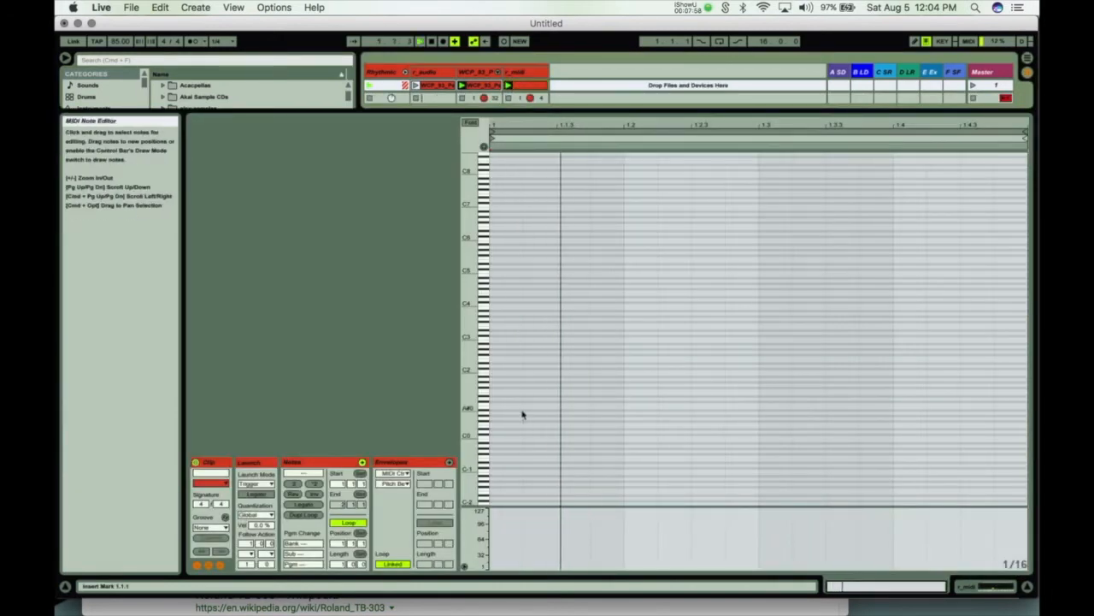
double_click(497, 340)
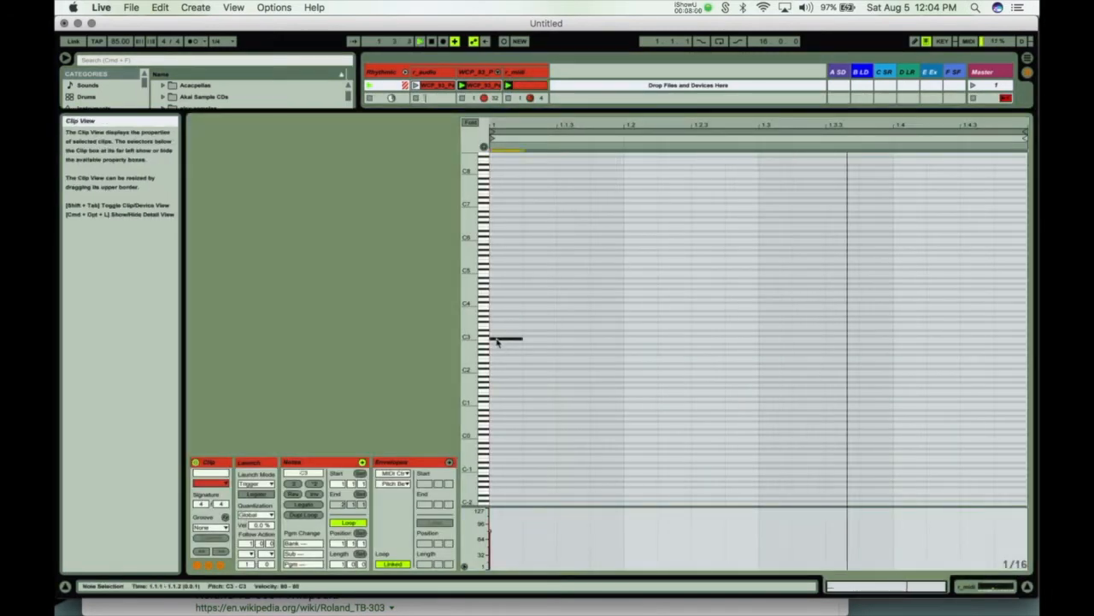
left_click_drag(542, 308, 504, 364)
left_click(551, 309)
left_click_drag(552, 307, 502, 354)
left_click(624, 298)
left_click_drag(621, 299, 501, 362)
key("super+d")
key("super+d")
key("super+d")
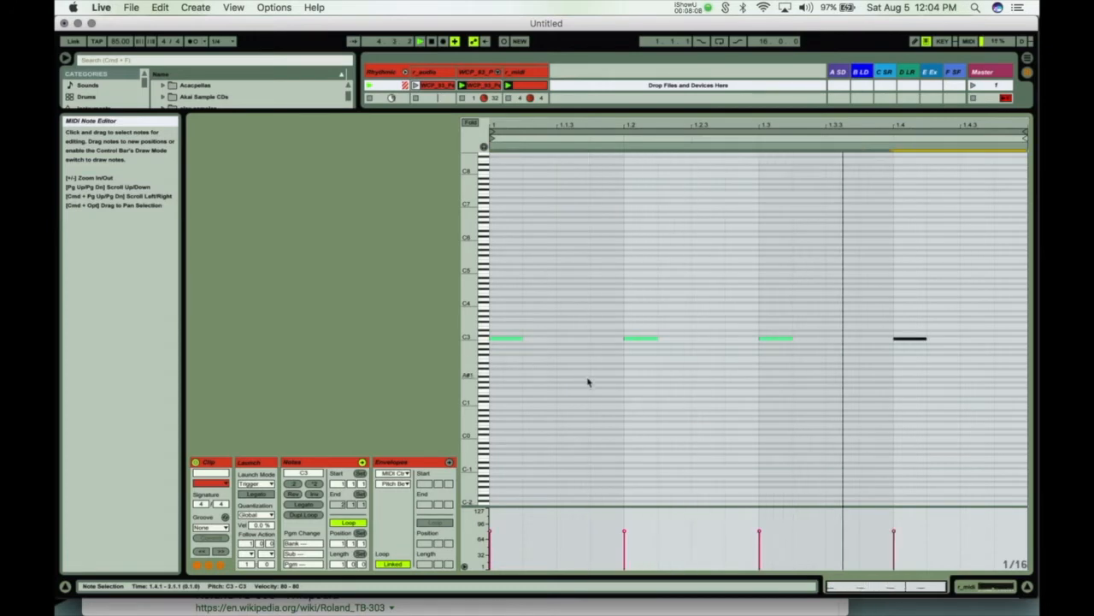
key("shift+Tab")
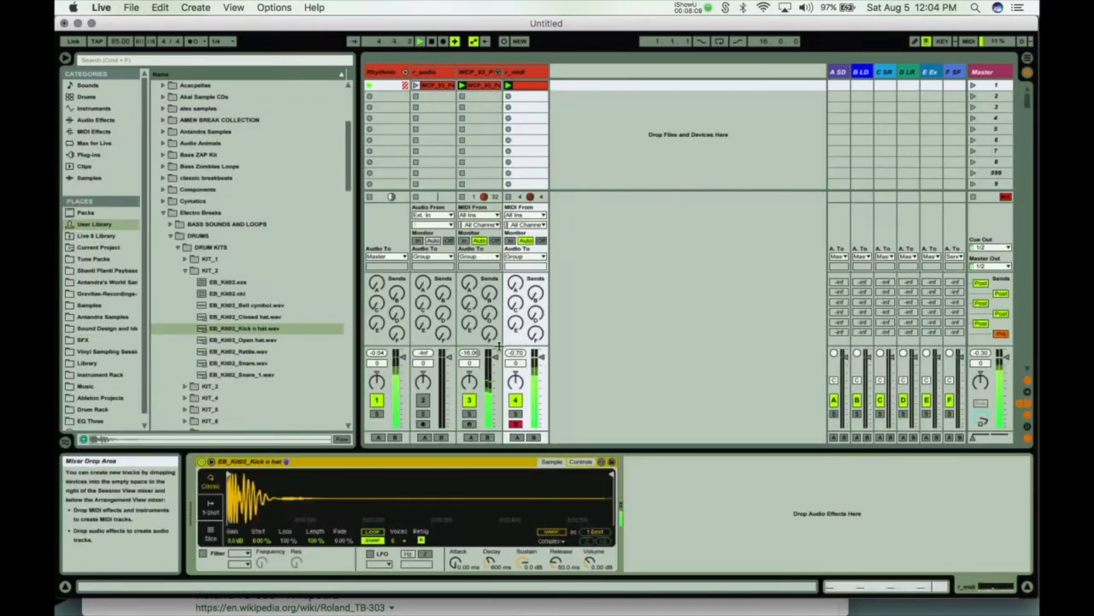
- Raise the sliced percussion track's I Note macro to C2 and set the song tempo to 144 BPM
left_click(476, 75)
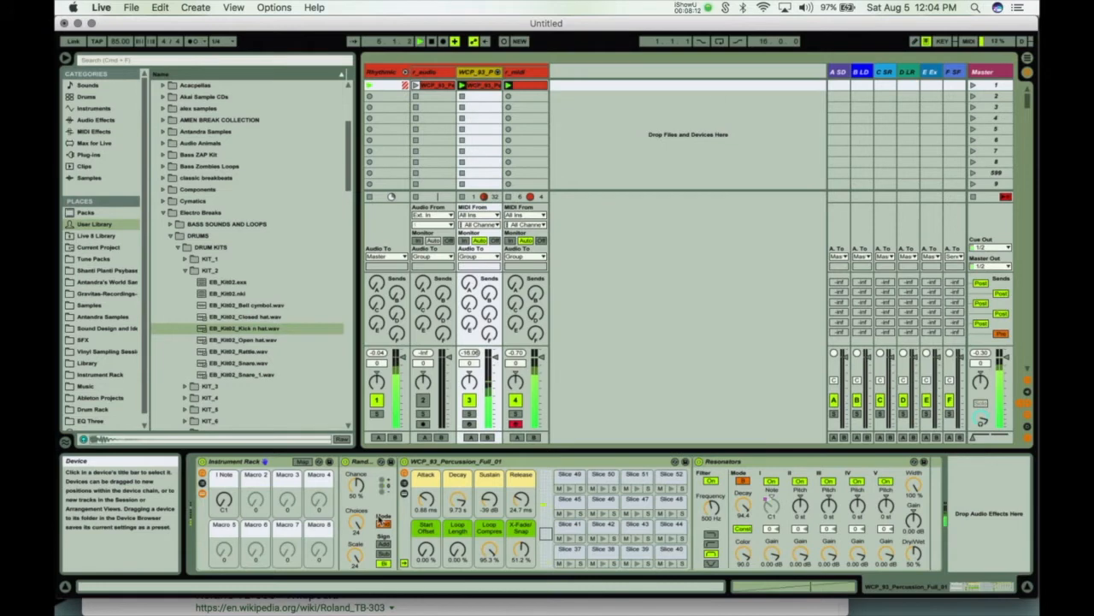
left_click(236, 461)
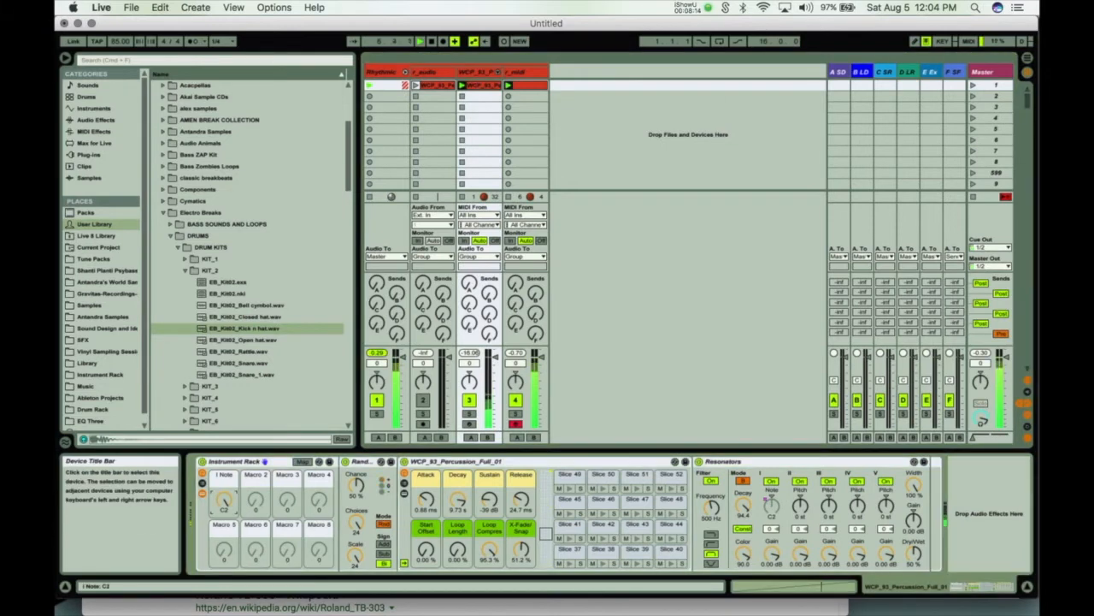
left_click(224, 501)
left_click_drag(227, 501, 227, 480)
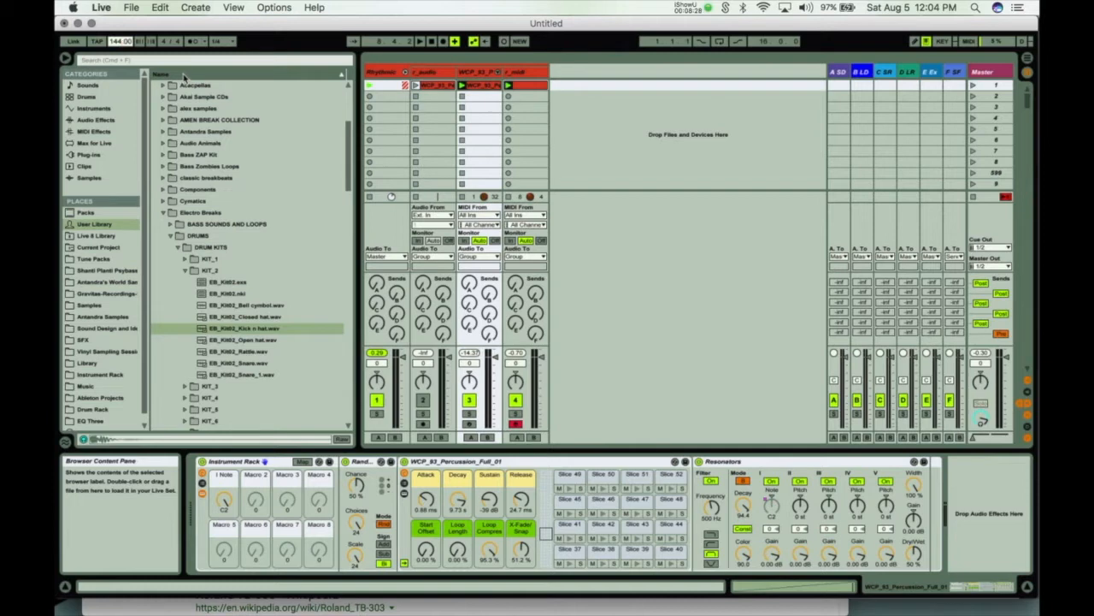
- Restart playback and sweep the I Note macro, ending at C1
left_click(482, 97)
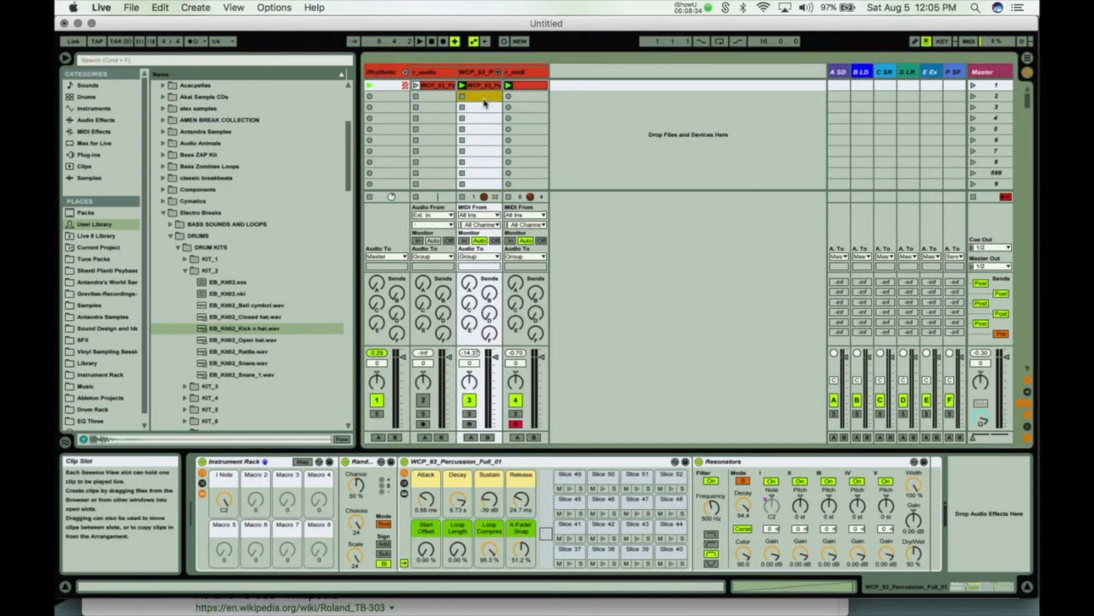
key("space")
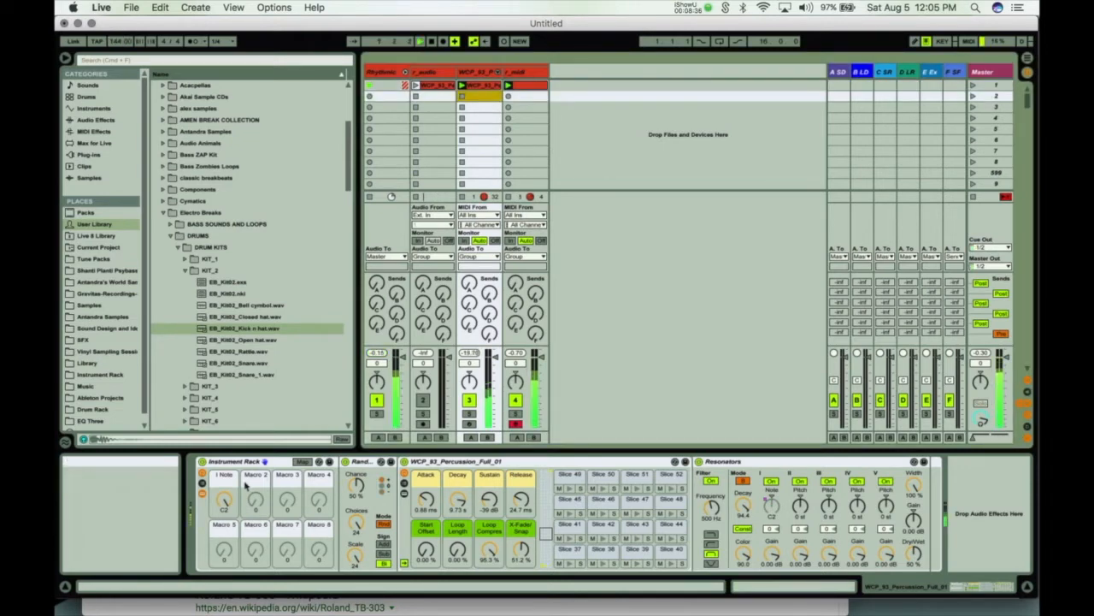
left_click_drag(225, 496, 224, 501)
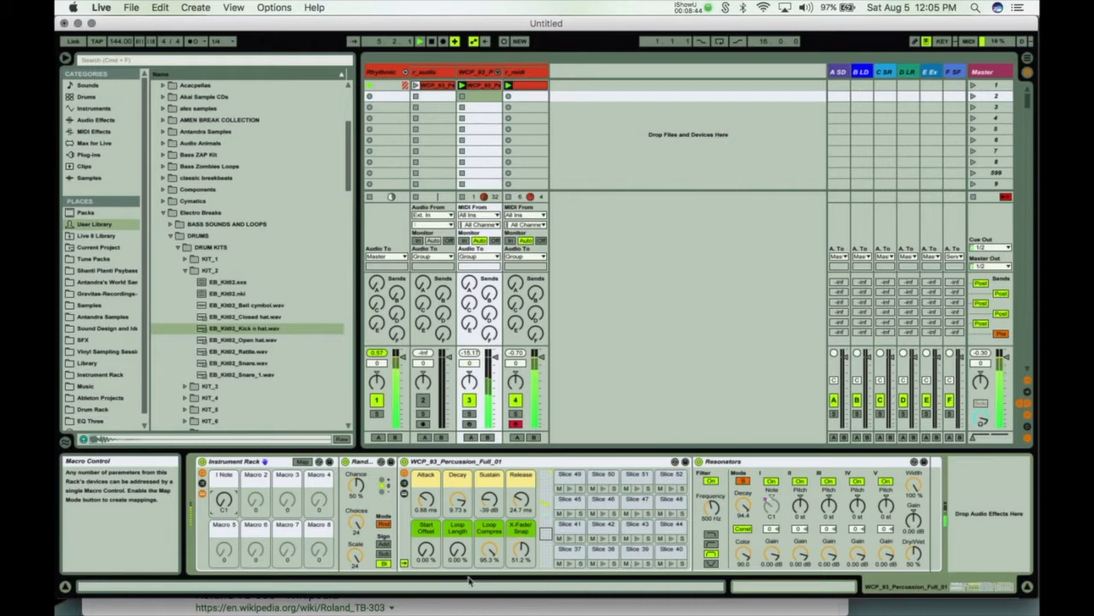
- Set the sliced percussion rack's Loop Compress to 21.3 % and Loop Length to about 60.2 % during playback
left_click_drag(458, 550, 489, 614)
left_click_drag(457, 550, 458, 615)
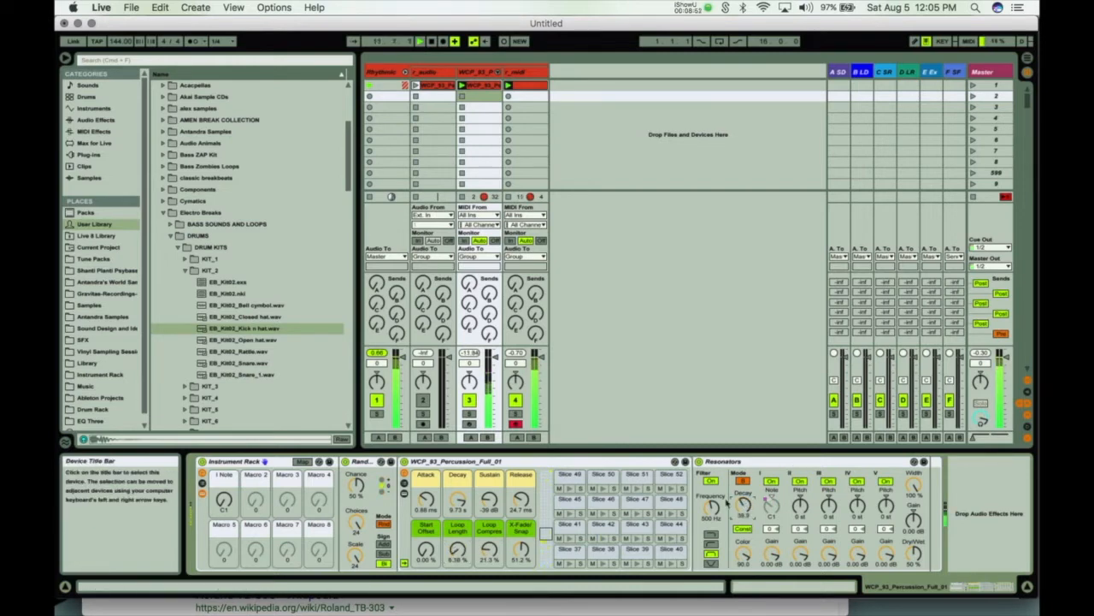
left_click_drag(458, 550, 459, 509)
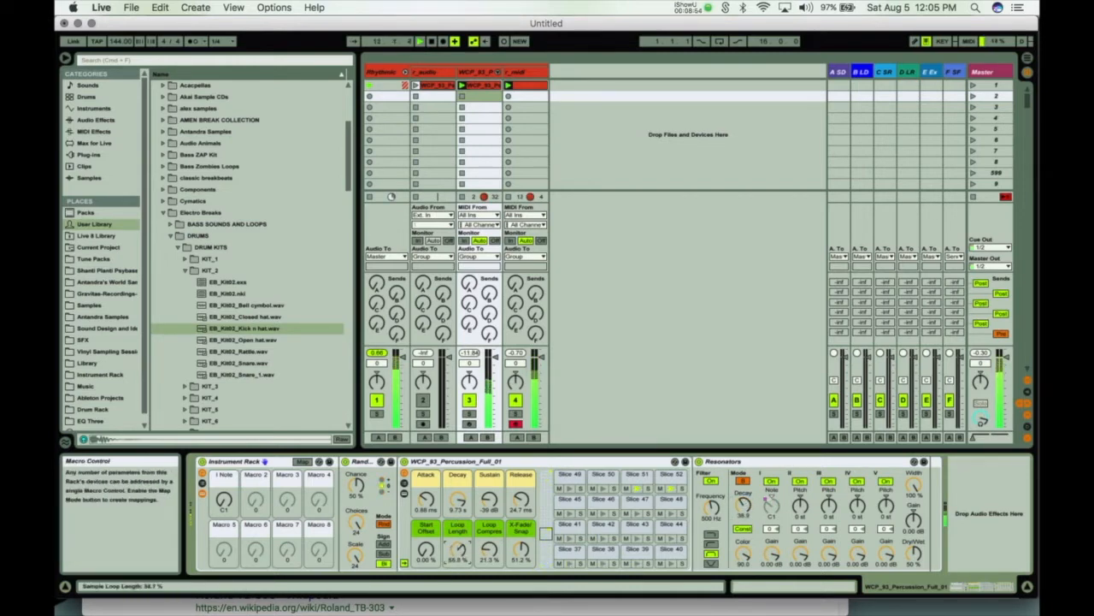
- Switch Resonators to Mode A with Decay at about 50.8 while auditioning the I Note macro, ending at C1
left_click_drag(224, 498, 226, 509)
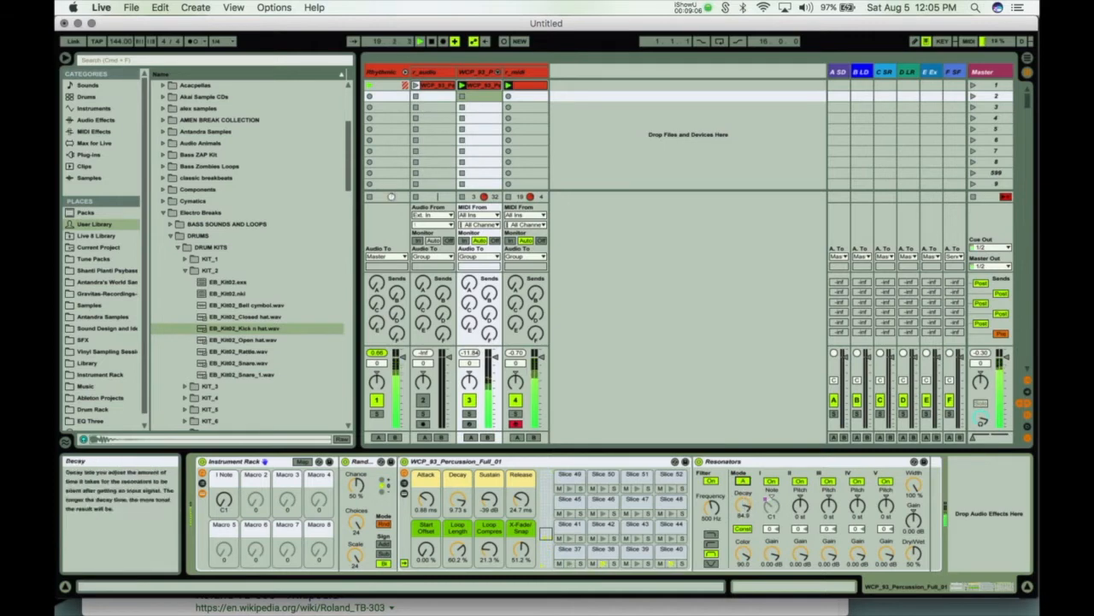
left_click_drag(743, 503, 743, 538)
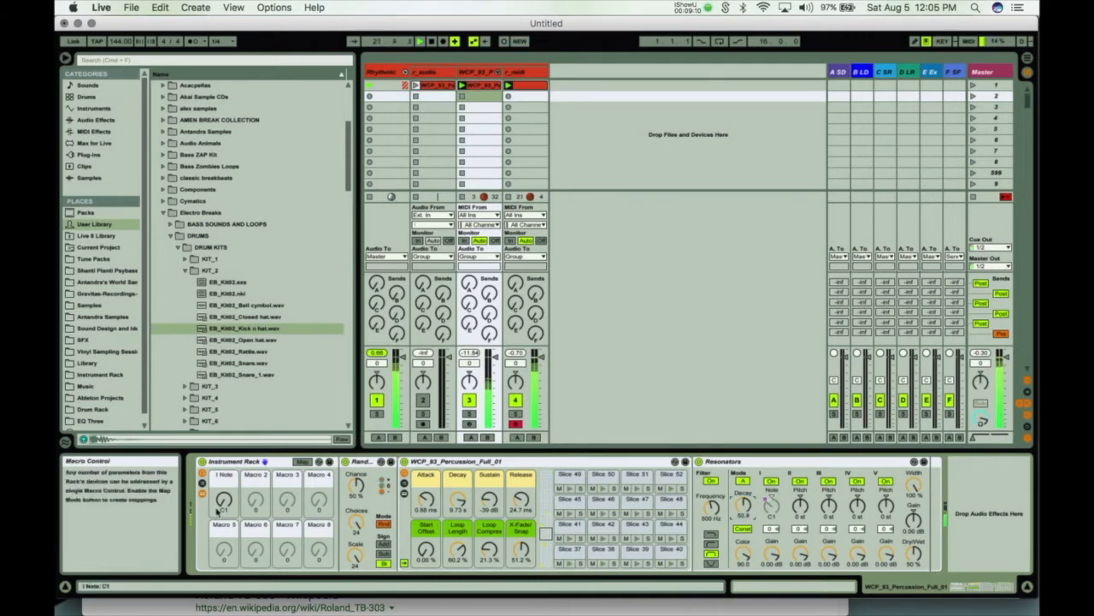
mouse_move(222, 503)
left_mouse_down()
mouse_move(222, 547)
mouse_move(223, 493)
mouse_move(223, 513)
left_mouse_up()
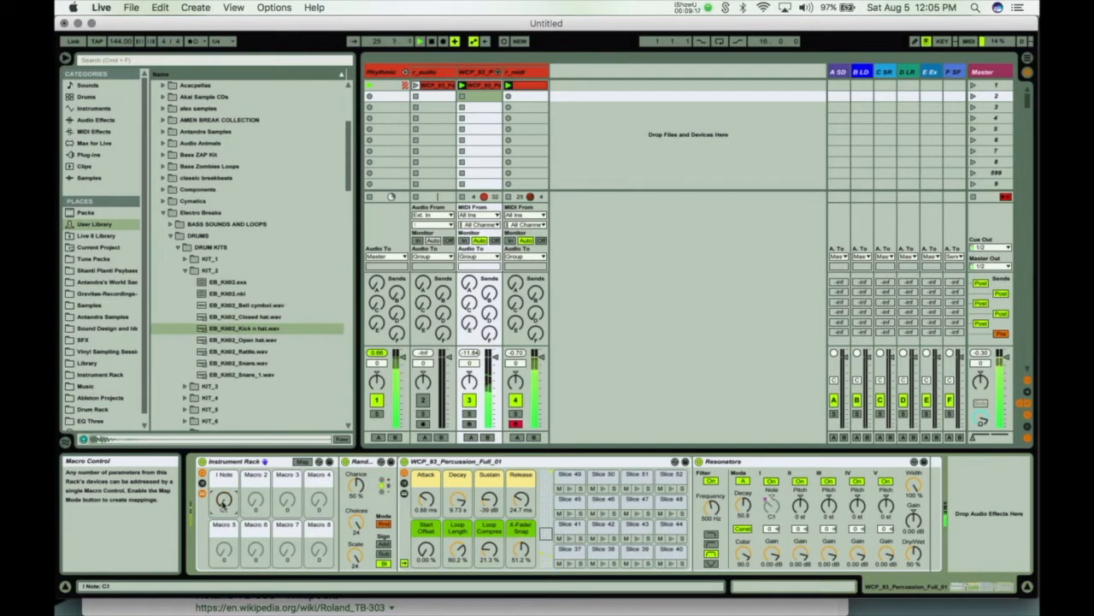
- Open the sliced percussion clip and show its envelope for the rack's I Note macro
double_click(481, 87)
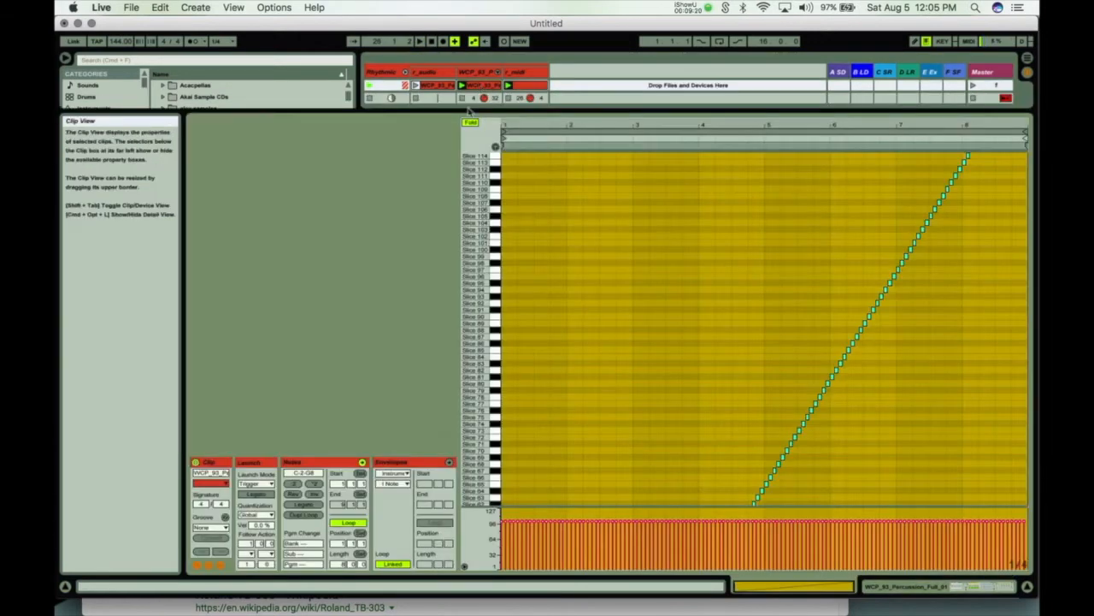
left_click(220, 566)
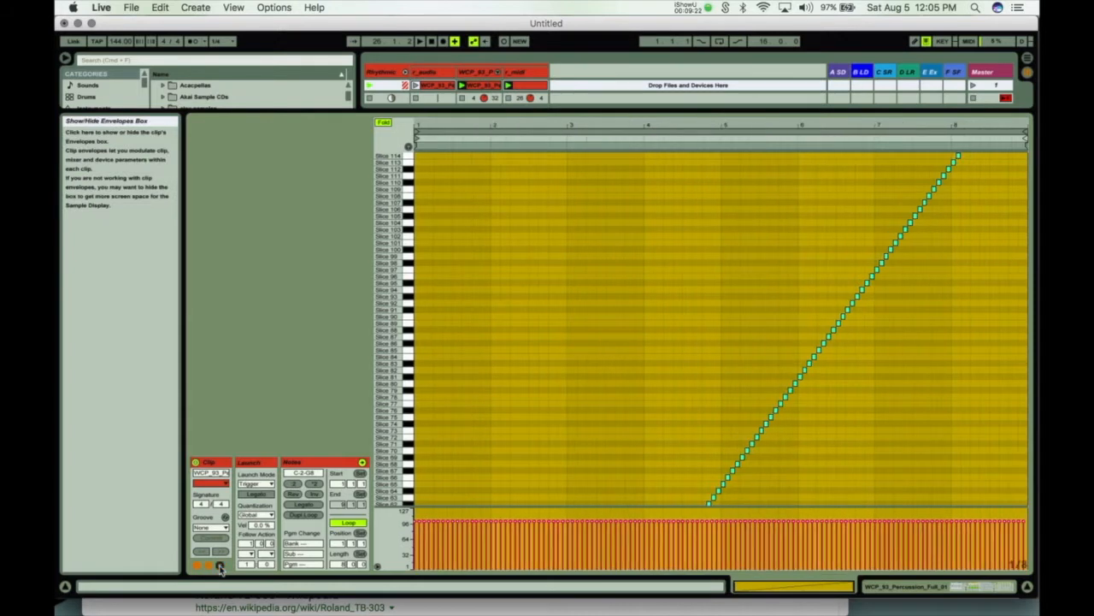
left_click(219, 565)
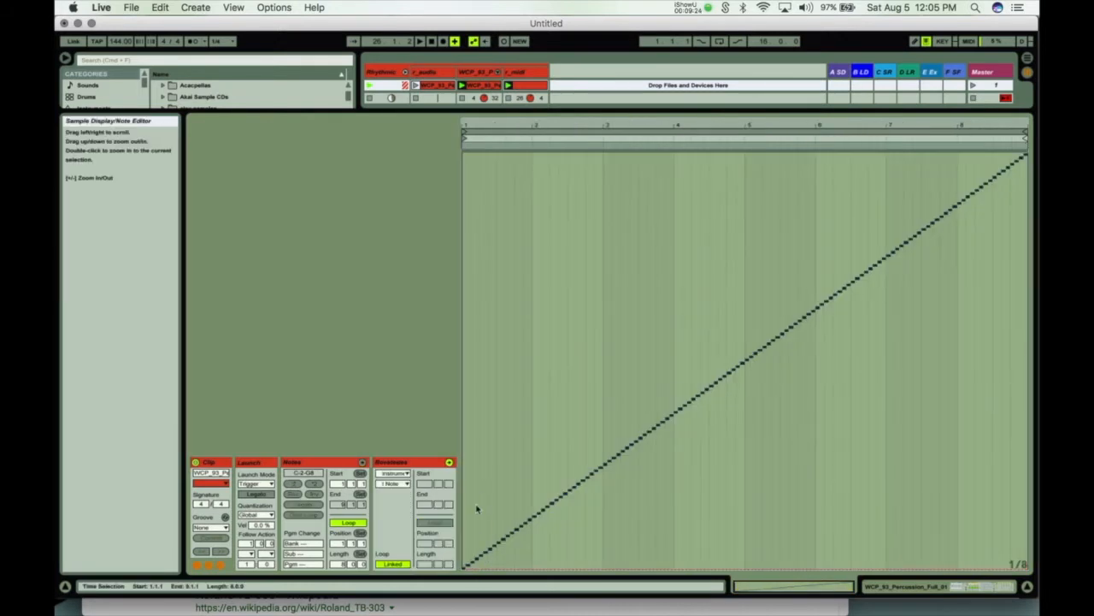
left_click(399, 484)
left_click(491, 550)
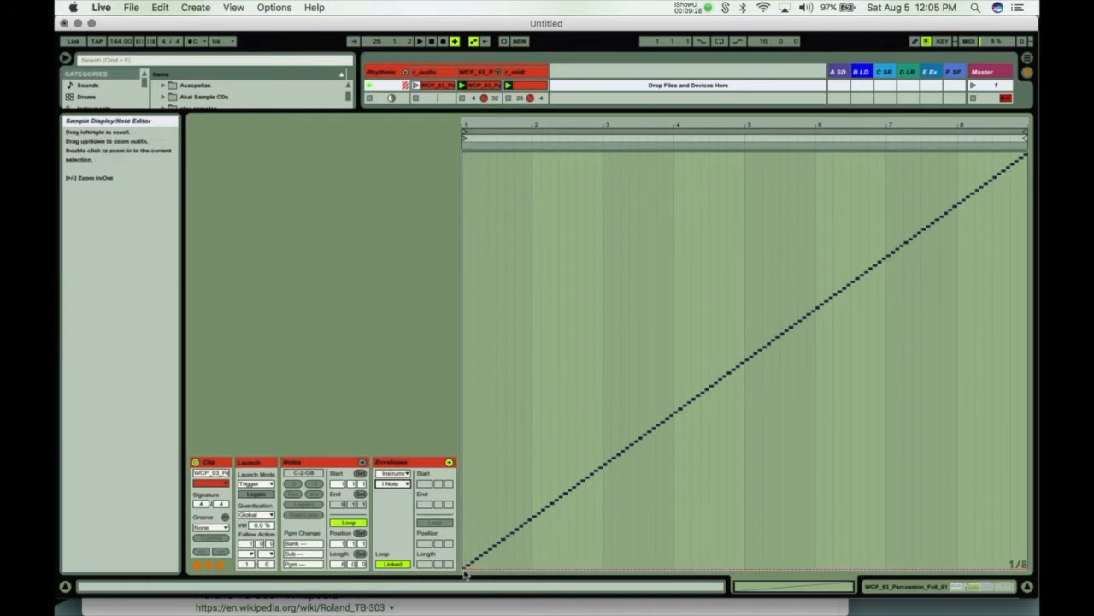
- Try a rising I Note envelope ramp from the clip's start to bar 2
left_click_drag(503, 567, 533, 155)
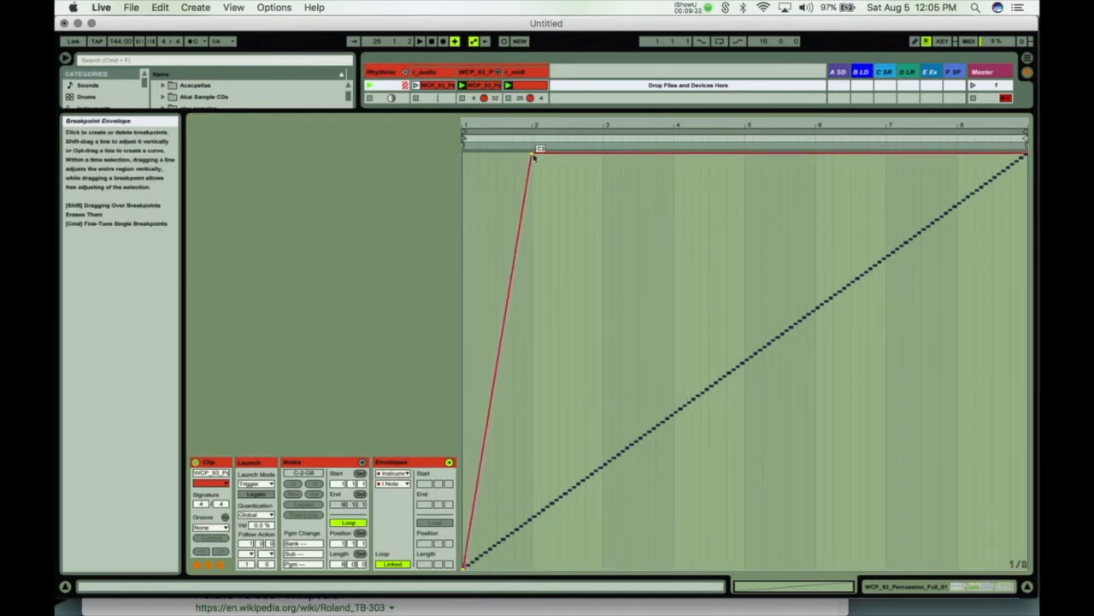
left_click(534, 156)
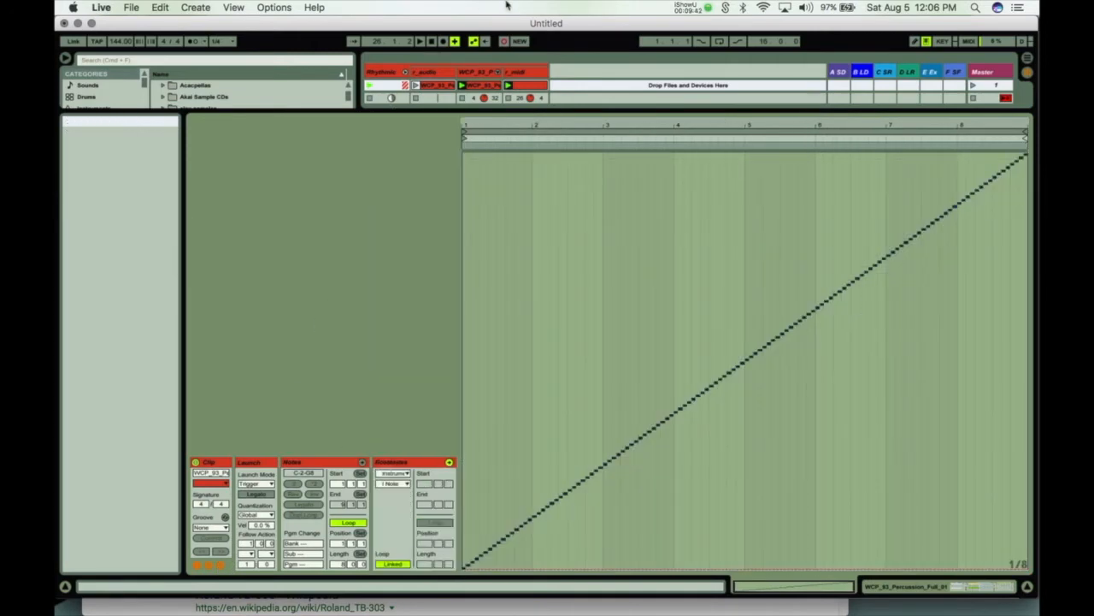
key("shift+Tab")
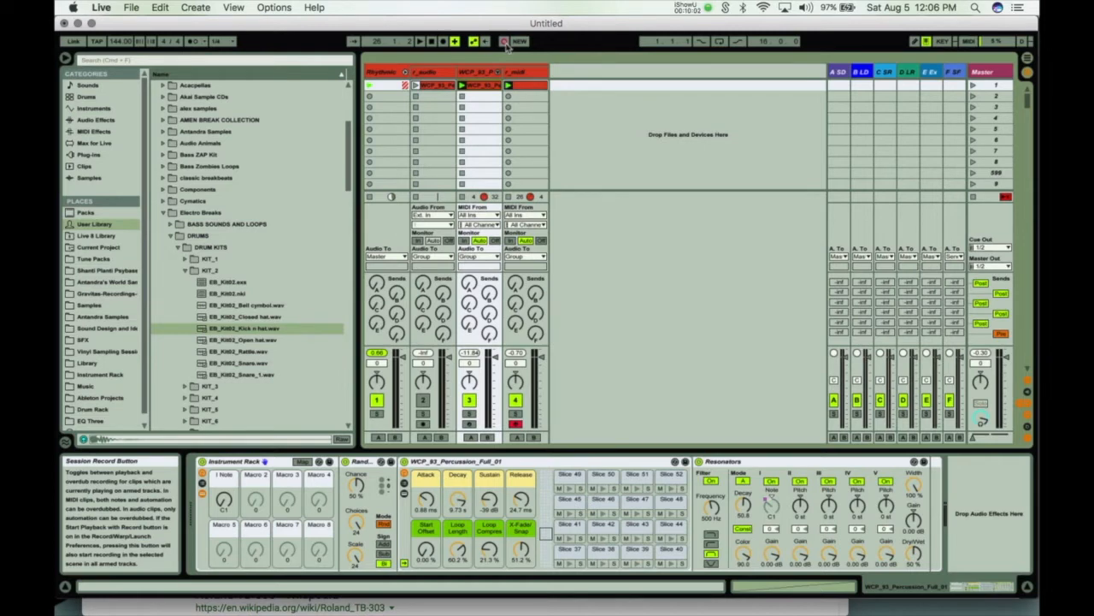
- Record I Note macro automation into the sliced percussion clip, sweeping between C1 and C2 during playback and ending at C1
double_click(485, 86)
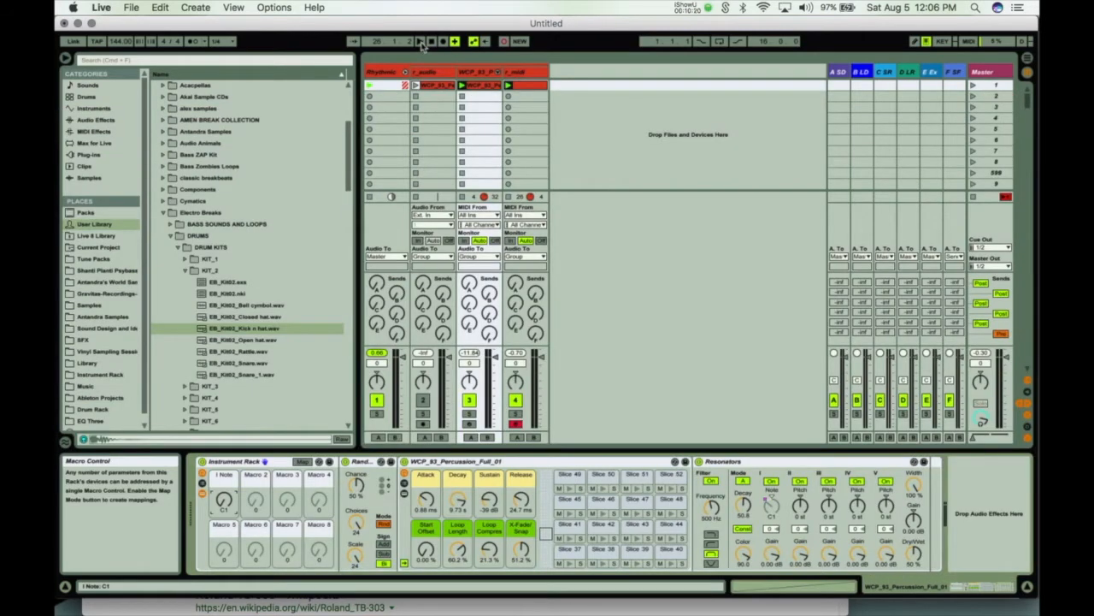
left_click(420, 41)
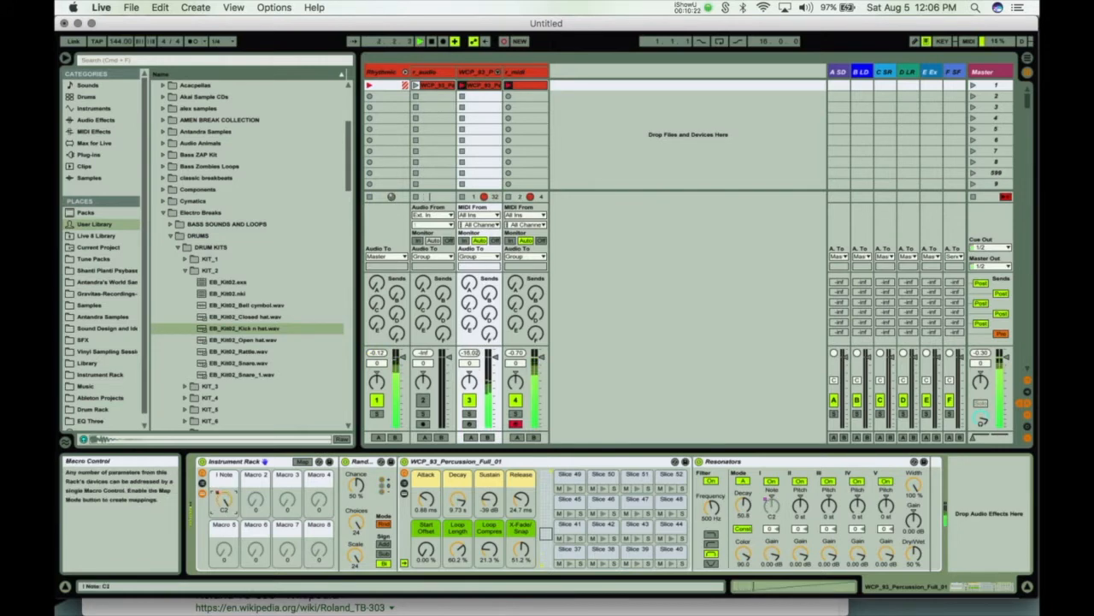
left_click_drag(223, 499, 223, 505)
left_click_drag(224, 502, 223, 501)
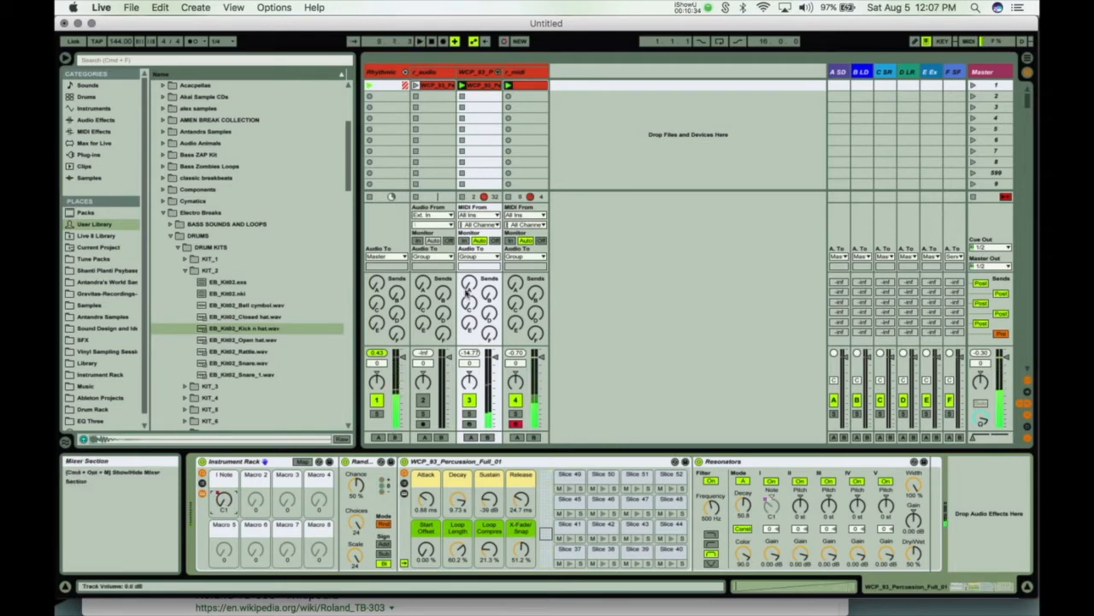
- Delete the intermediate breakpoints on the clip's I Note envelope rise just before bar 4, leaving a straight ramp, and audition it
double_click(479, 85)
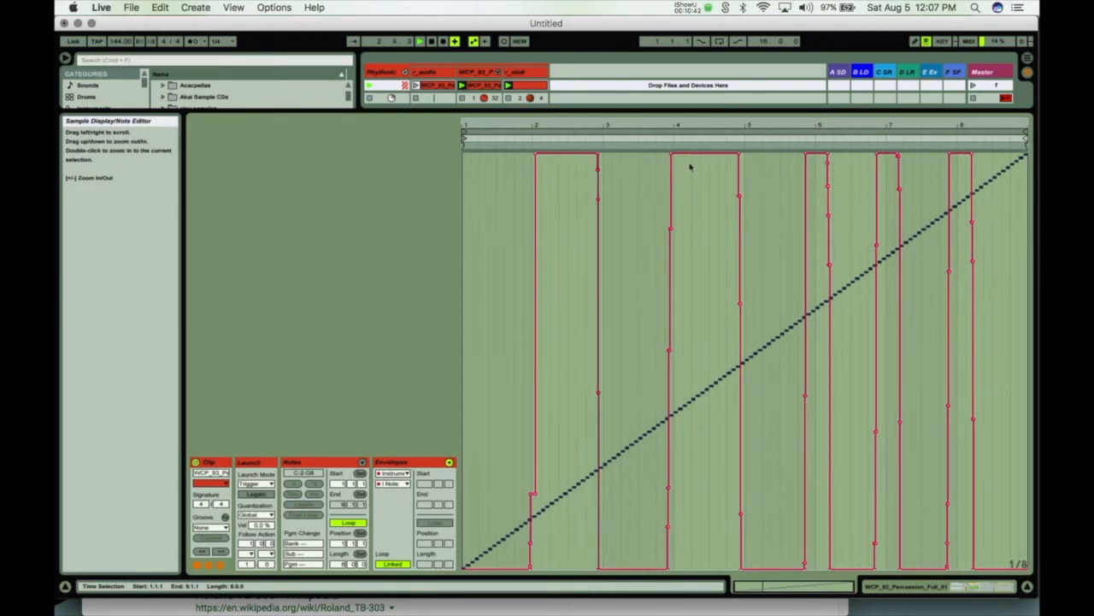
mouse_move(707, 120)
left_mouse_down()
mouse_move(707, 175)
mouse_move(699, 125)
left_mouse_up()
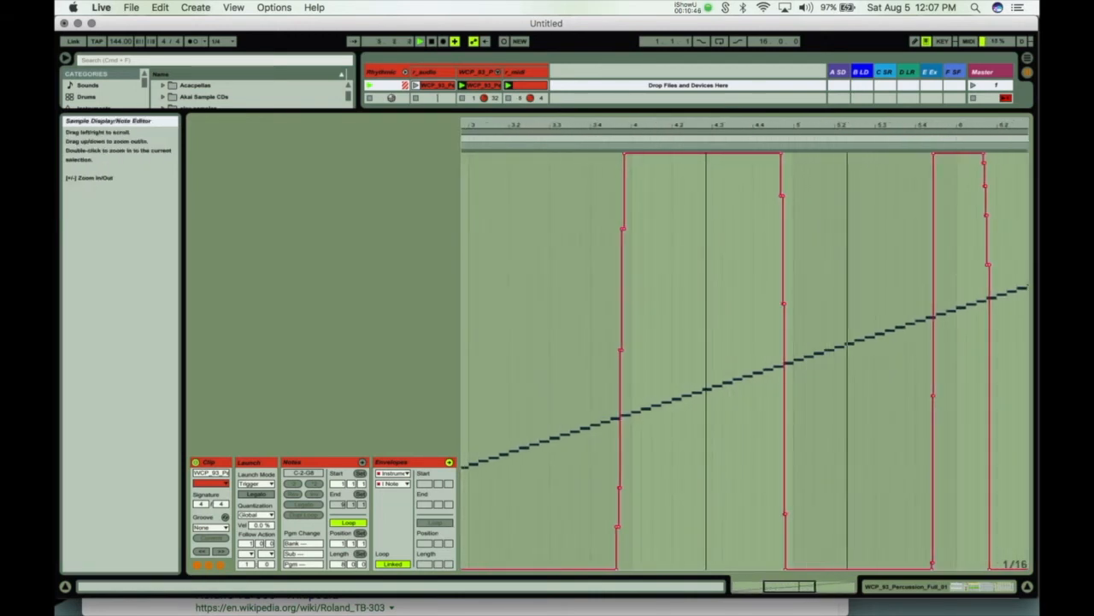
left_click_drag(631, 123, 697, 200)
left_click(625, 228)
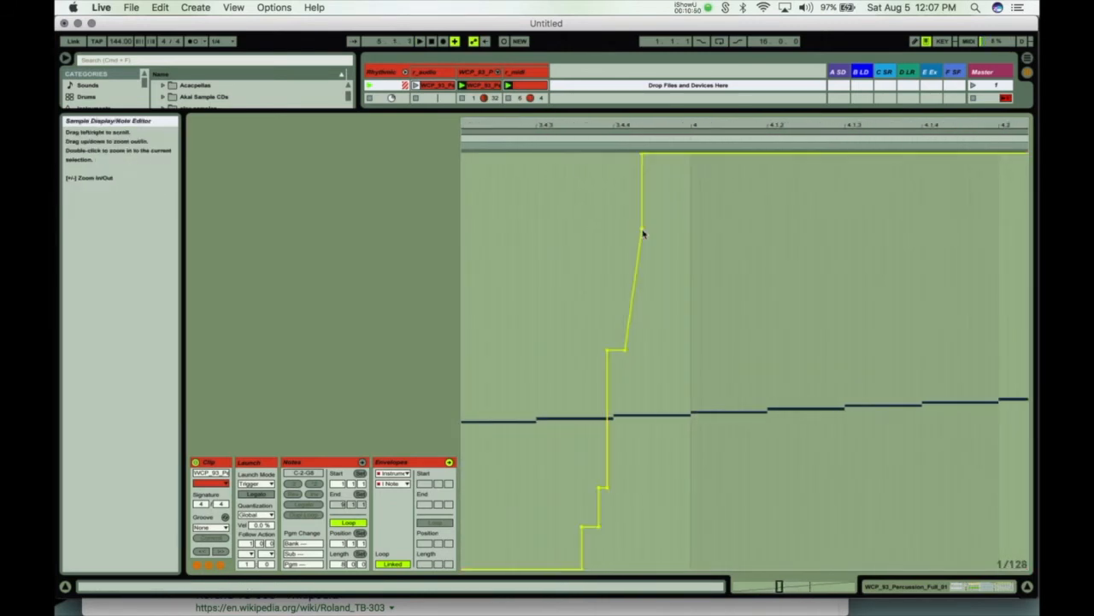
left_click(644, 231)
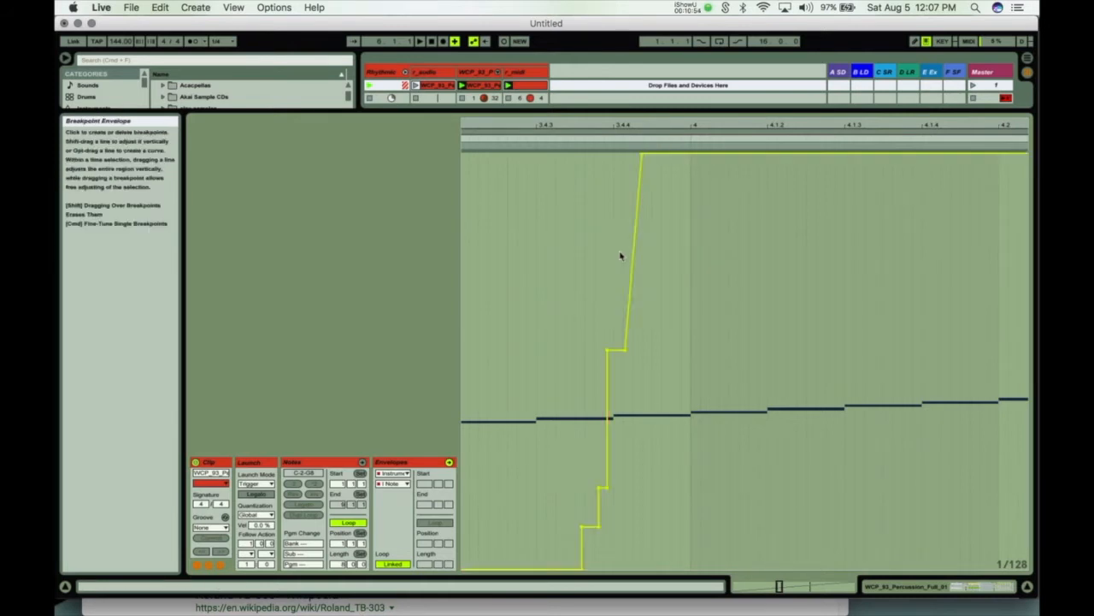
left_click(607, 349)
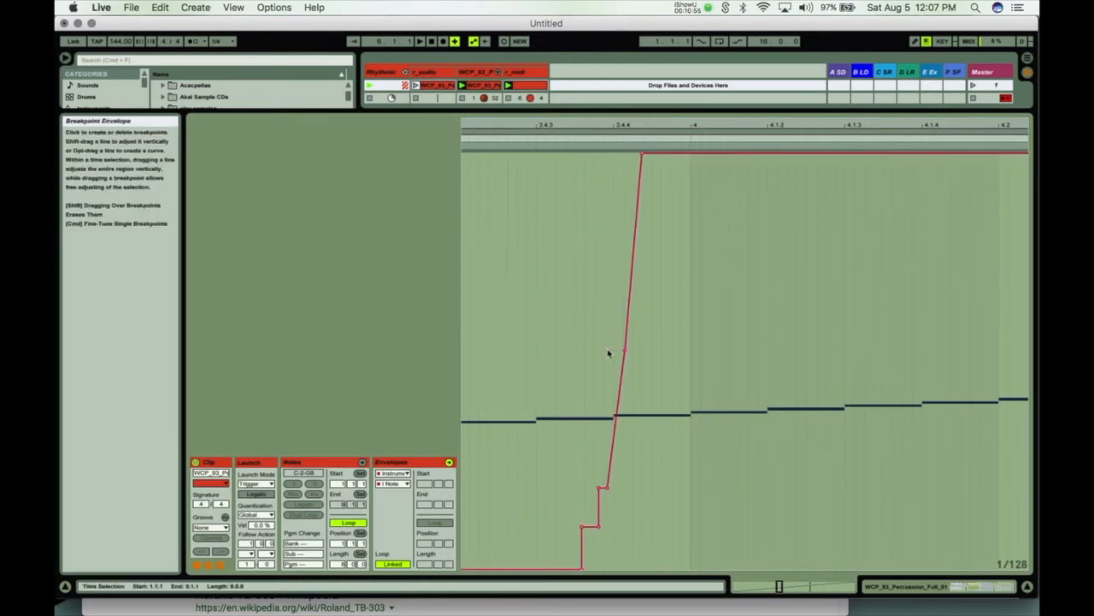
left_click(605, 493)
left_click(599, 528)
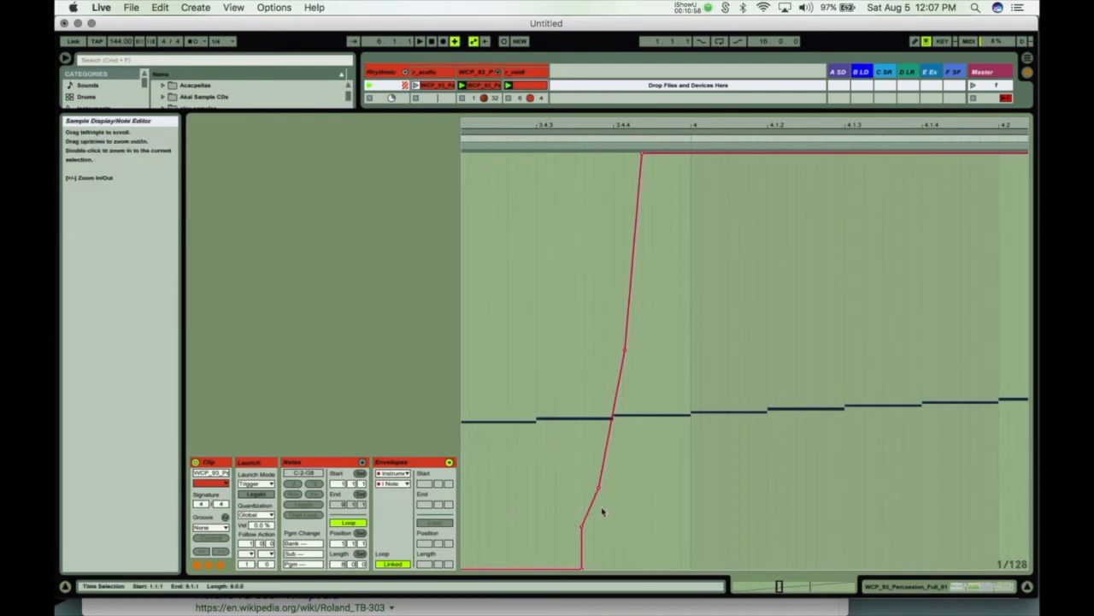
left_click(600, 490)
left_click(625, 351)
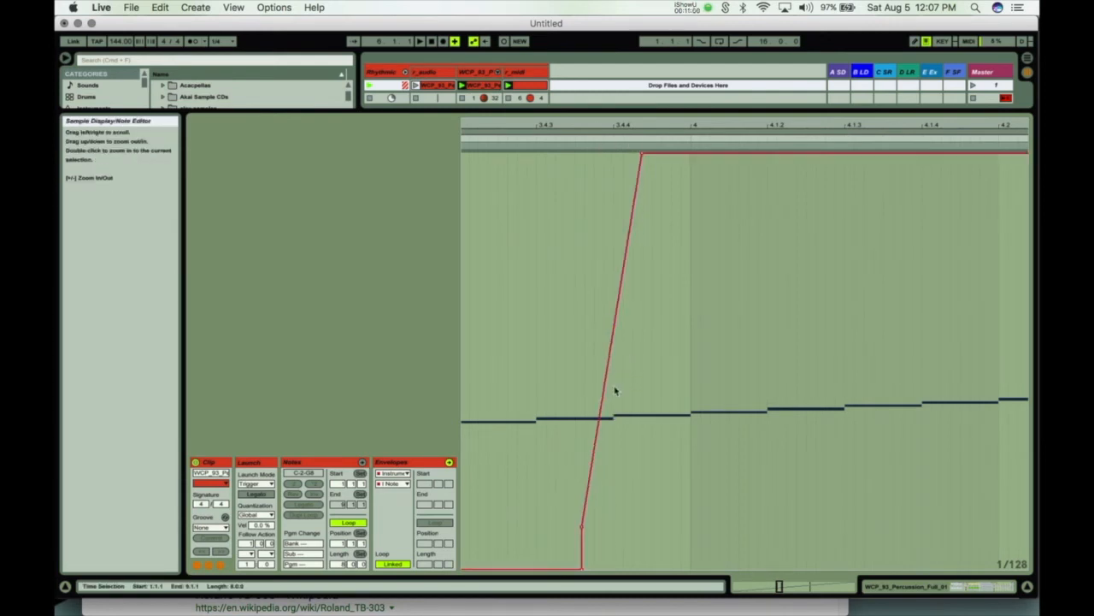
left_click(582, 528)
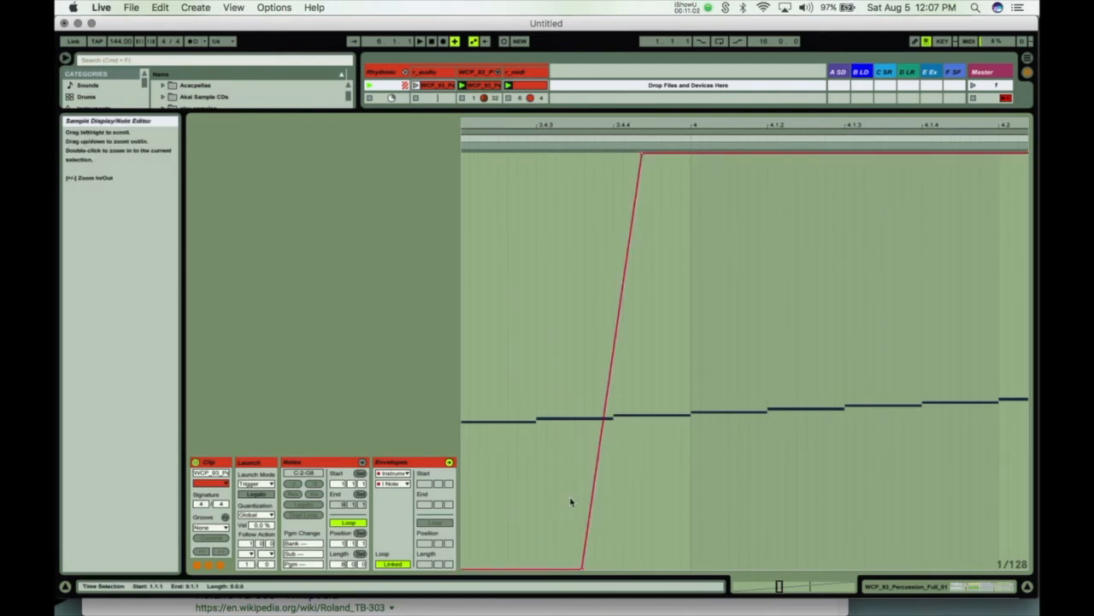
left_click(498, 139)
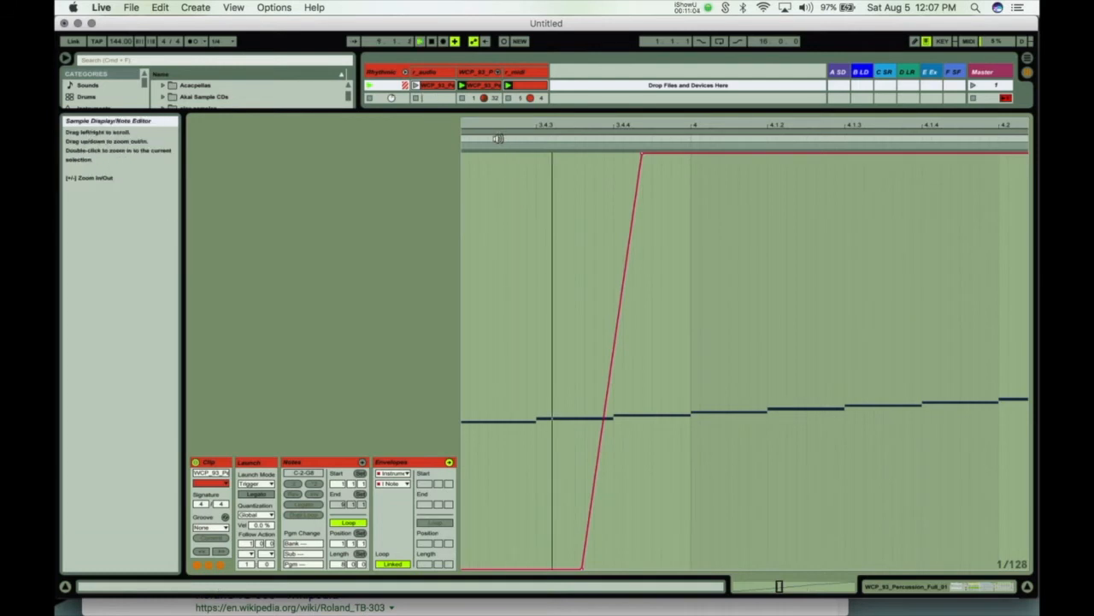
left_click_drag(522, 124, 666, 52)
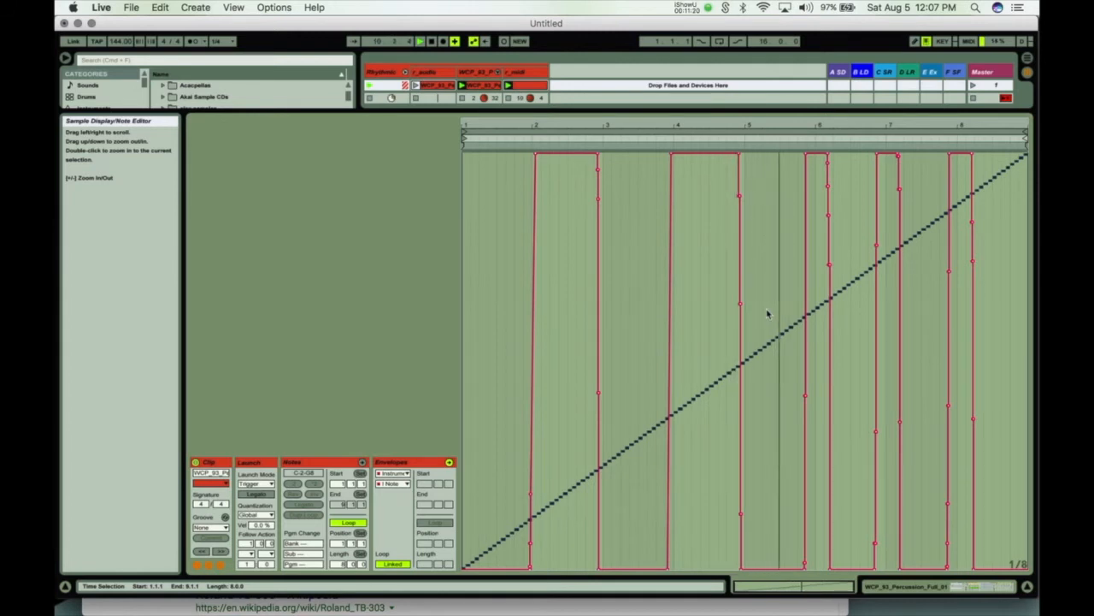
- Clear the intermediate breakpoints from the I Note rise before bar 6, move its lower breakpoint back to about 5.4, and audition it
left_click_drag(809, 127, 808, 278)
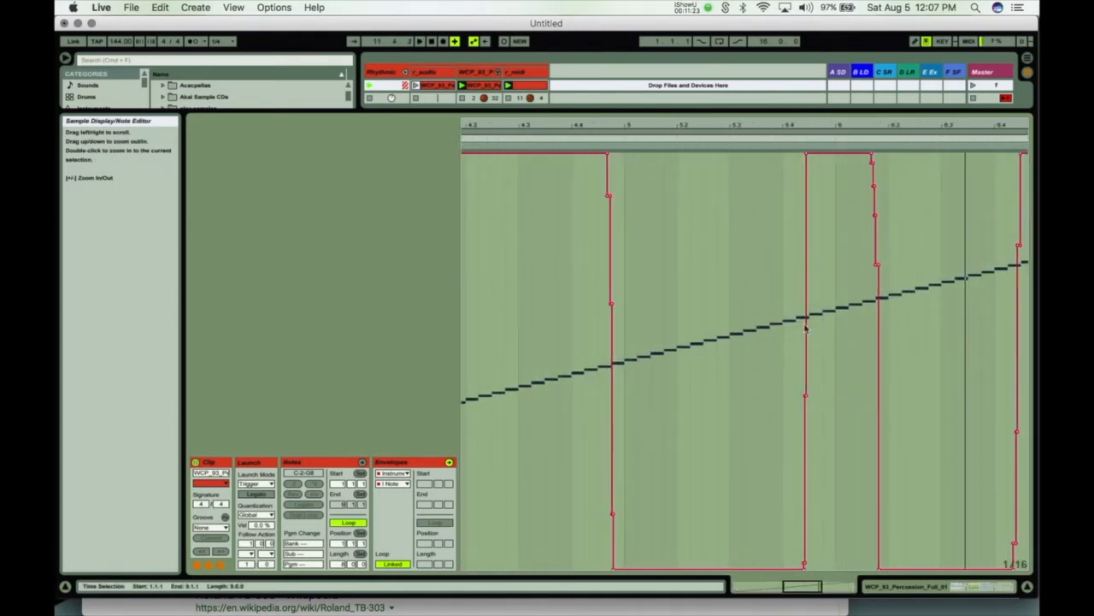
left_click(786, 539)
left_click_drag(786, 517, 806, 519)
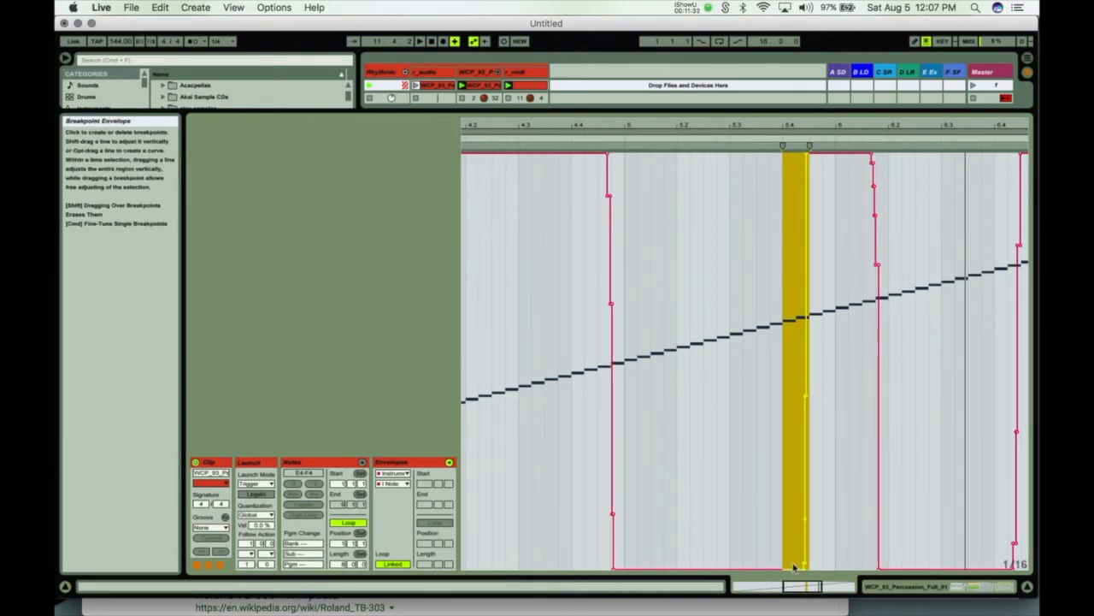
left_click(776, 410)
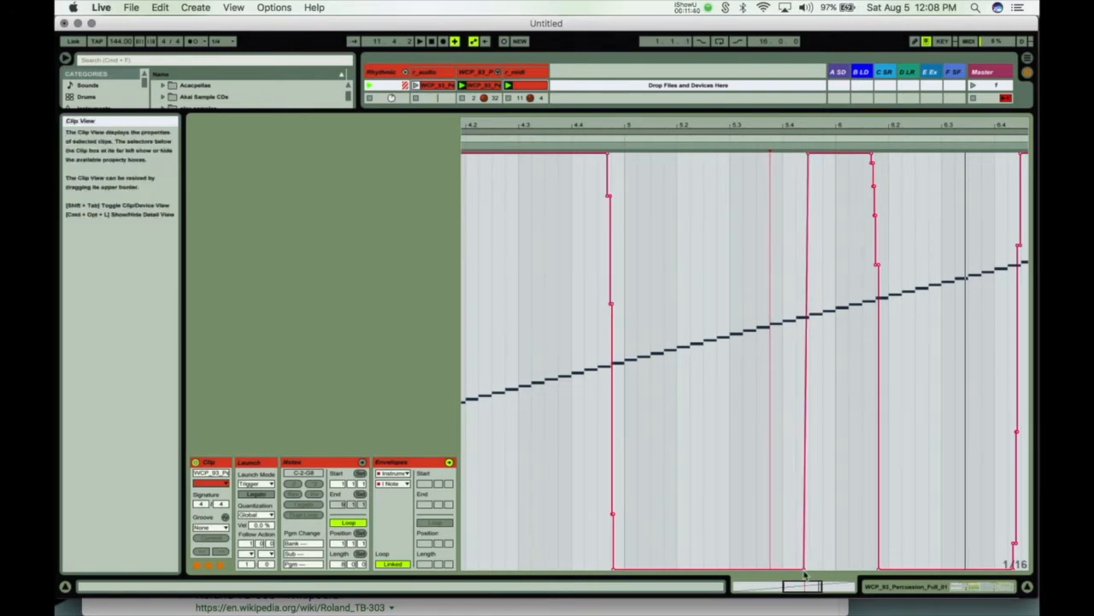
left_click_drag(805, 569, 780, 568)
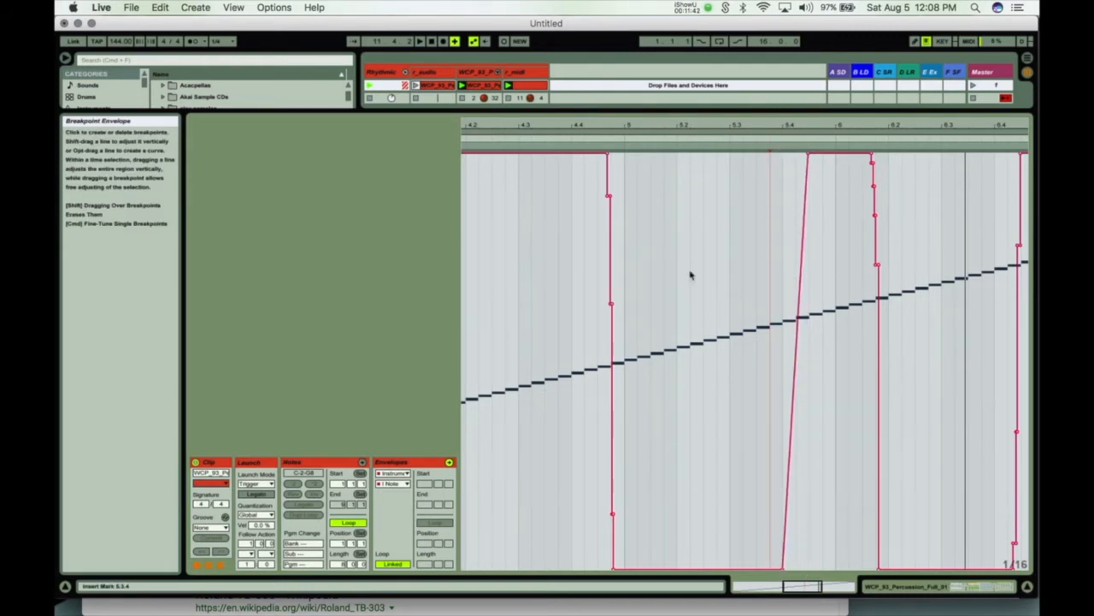
left_click(573, 139)
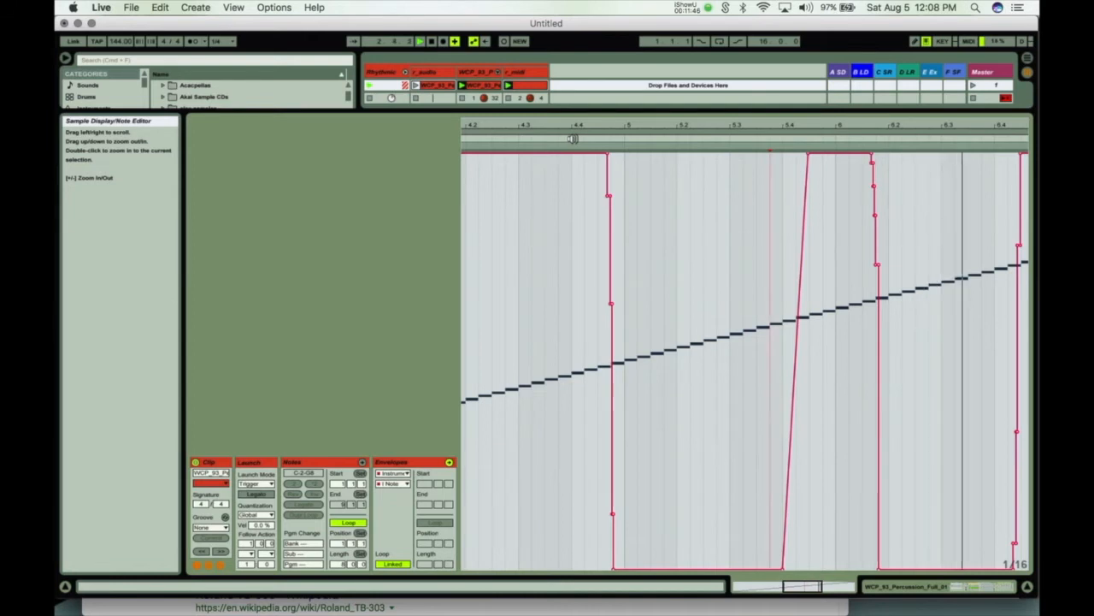
- Stretch the I Note rise before bar 4 into a long ramp starting just before bar 3 and peaking at about bar 4
left_click_drag(569, 125, 568, 92)
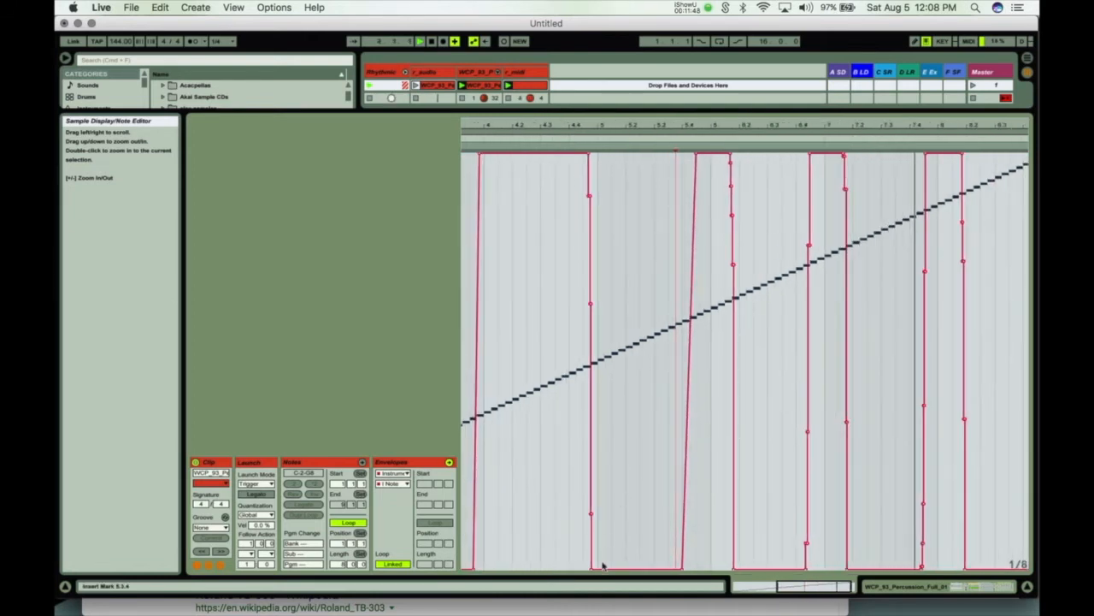
scroll(849, 368, "right", 1)
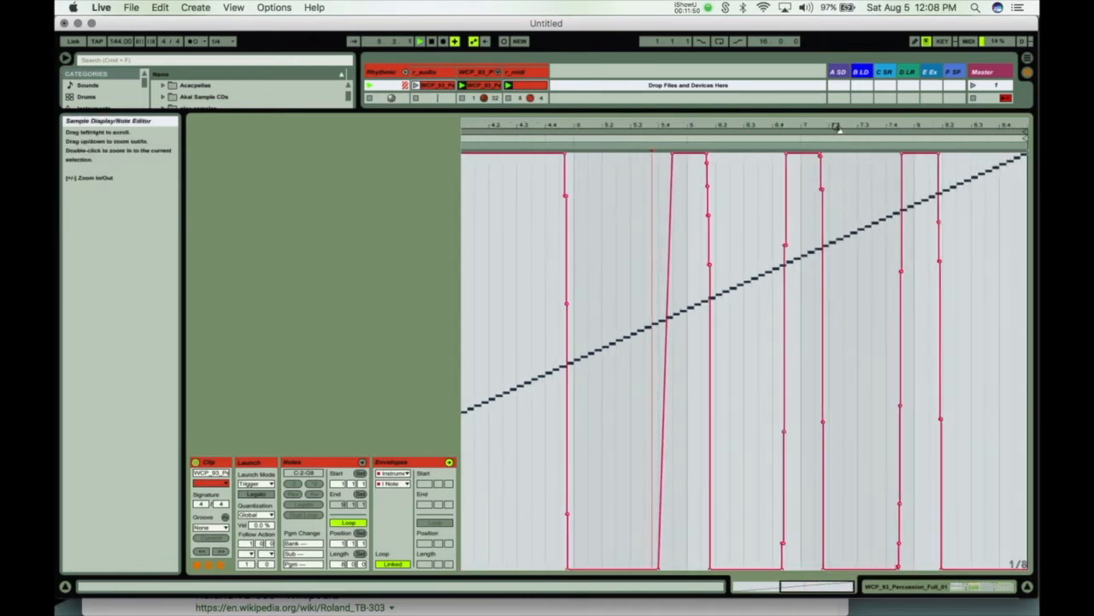
left_click_drag(837, 127, 834, 93)
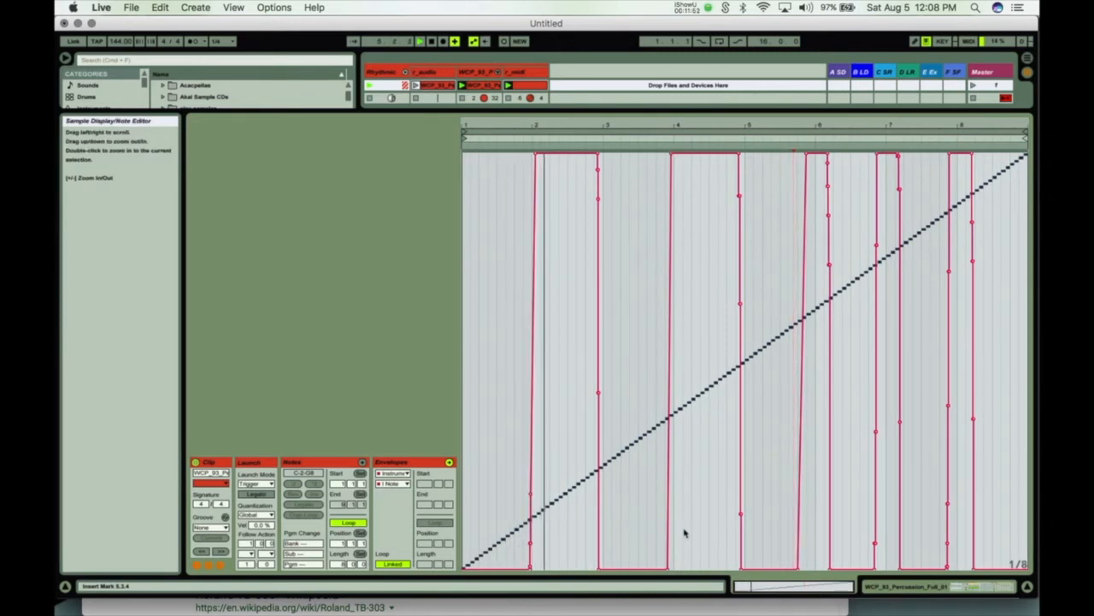
left_click_drag(668, 567, 600, 568)
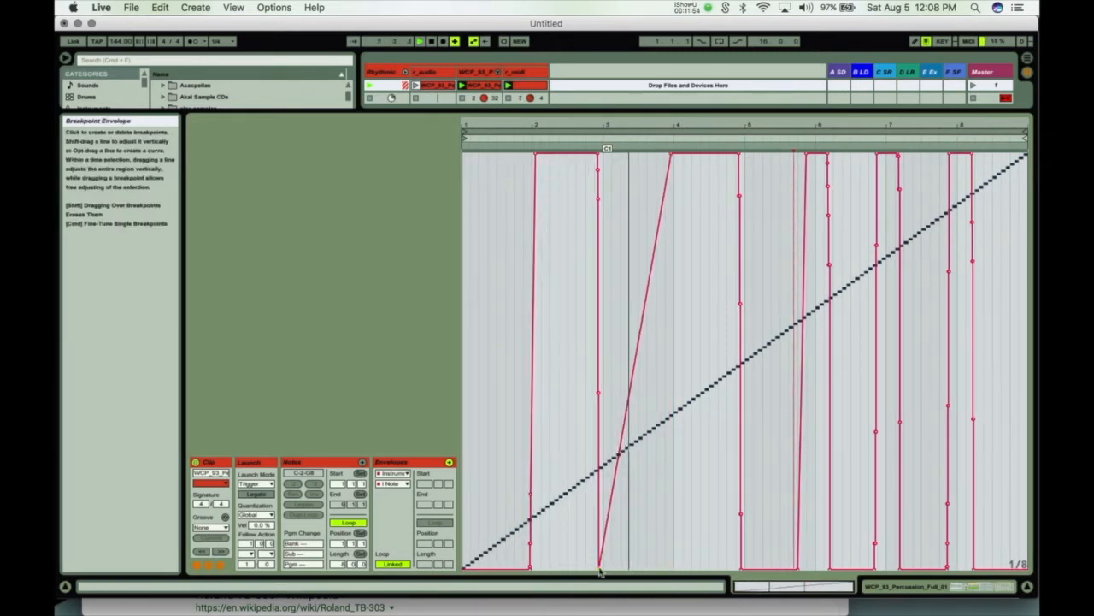
left_click_drag(673, 156, 675, 154)
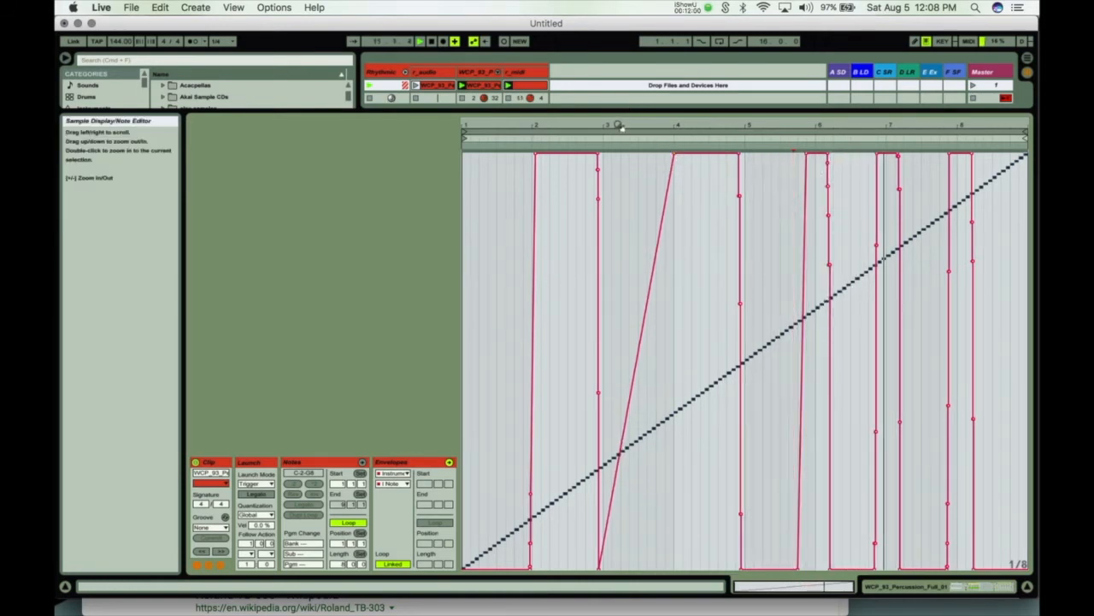
left_click_drag(620, 125, 621, 147)
left_click_drag(604, 110, 610, 342)
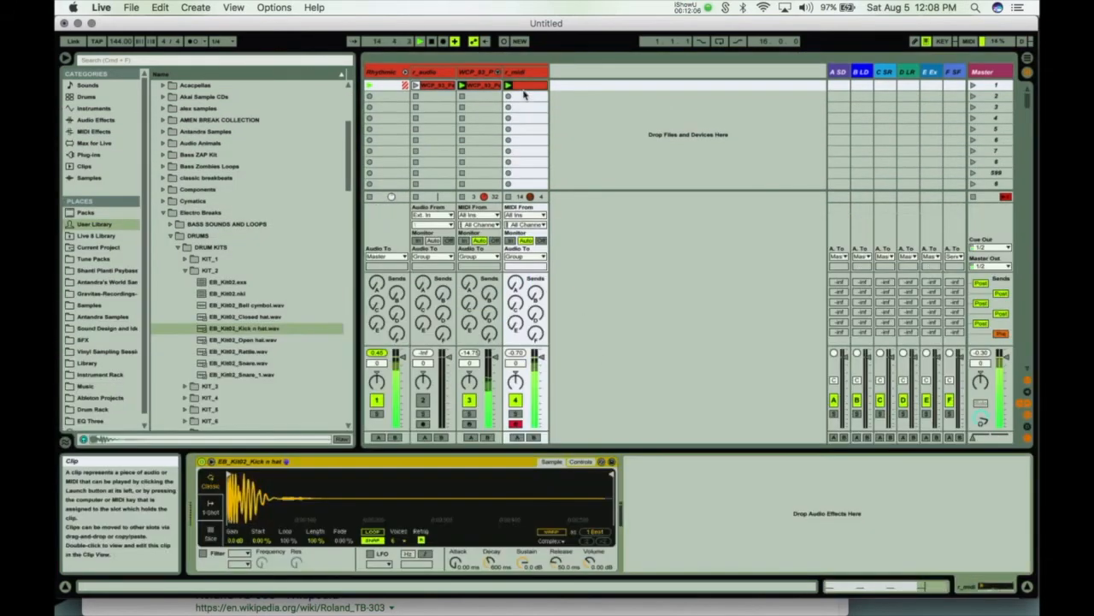
- Add the Grain Delay audio effect after Resonators on the sliced percussion track
left_click(485, 94)
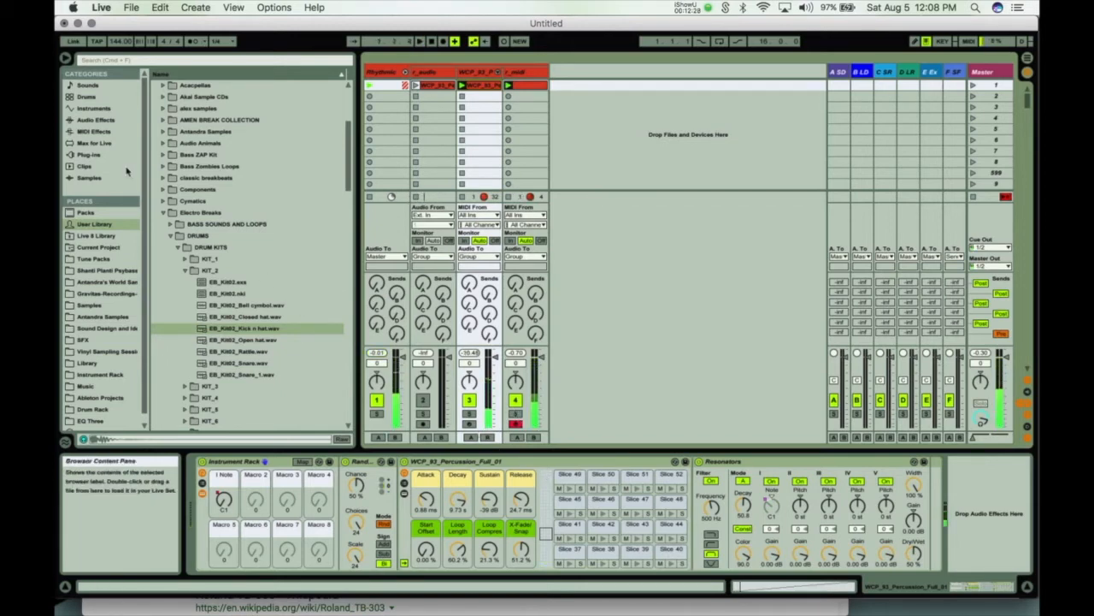
left_click(94, 120)
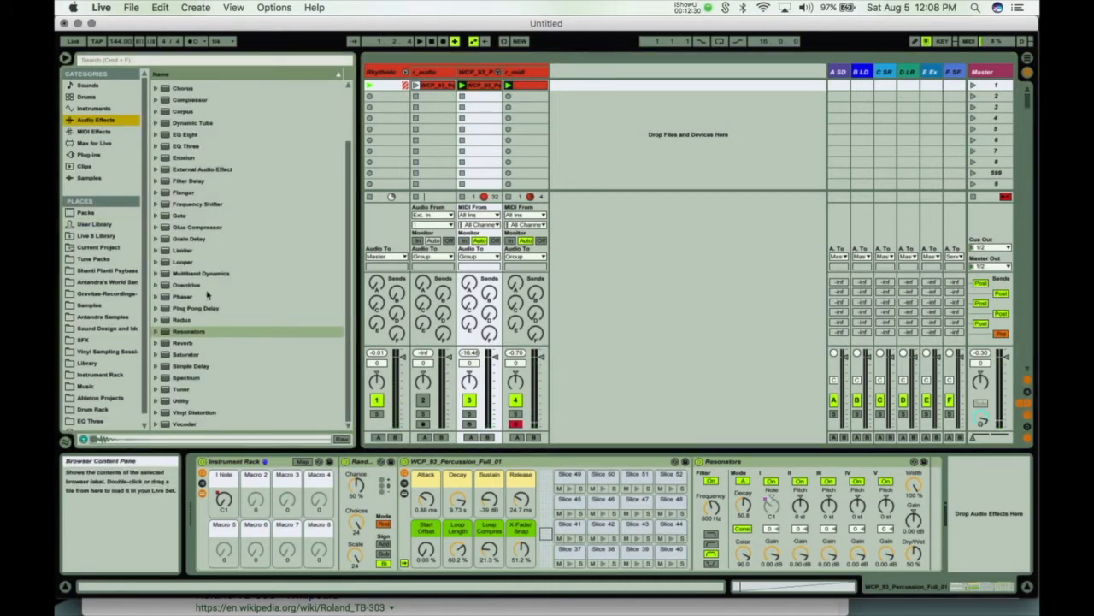
left_click(187, 239)
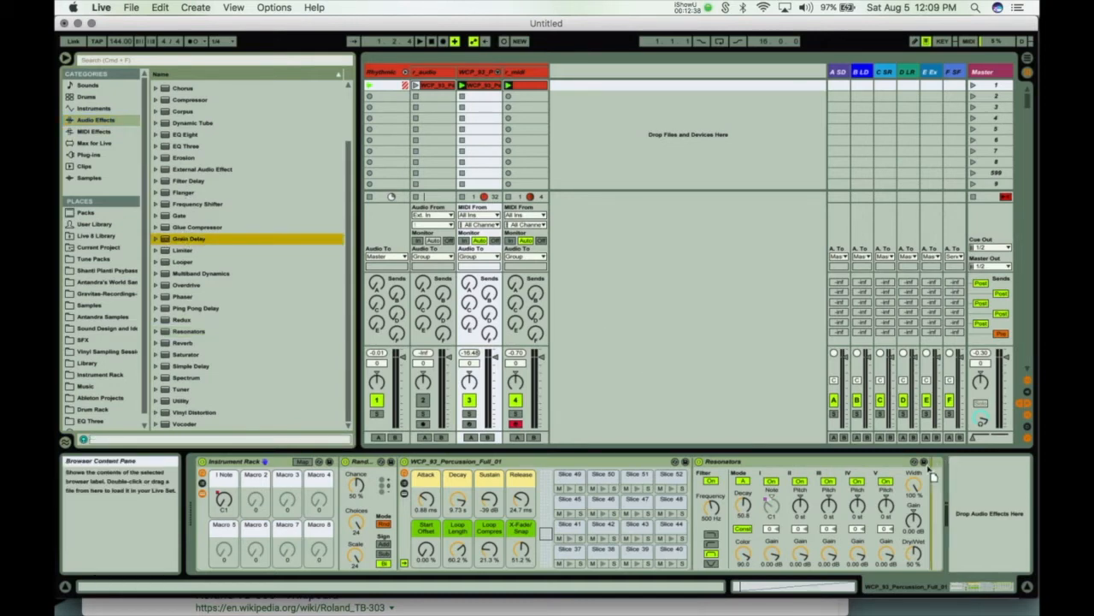
key("Return")
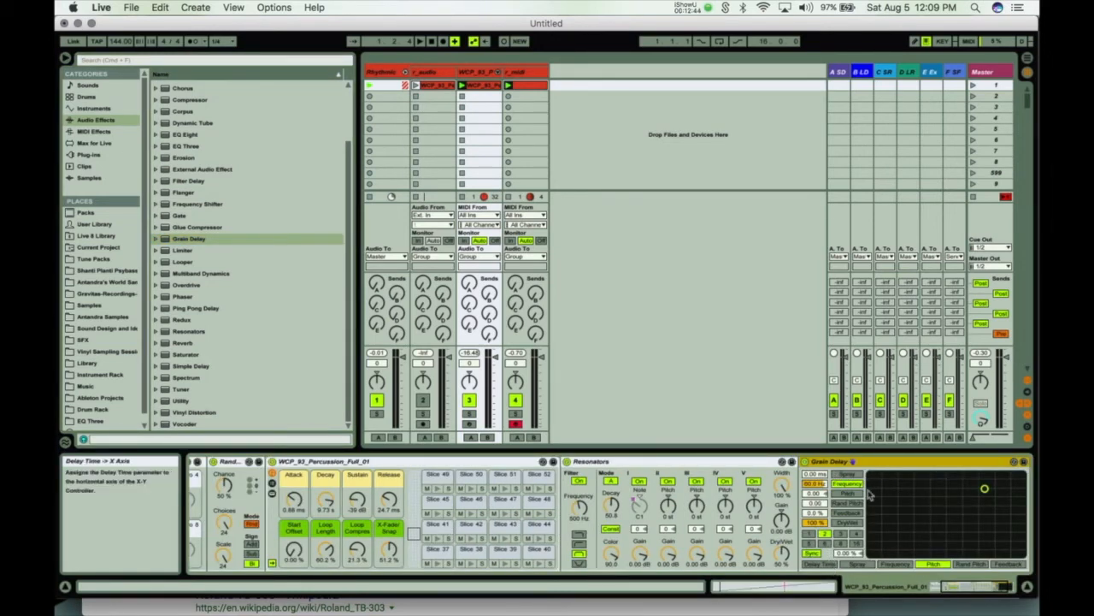
- Map Grain Delay's X-Y controller to Frequency and Spray, switch the delay from Sync to Time mode, and sweep Frequency down to 1.00 Hz
left_click(848, 474)
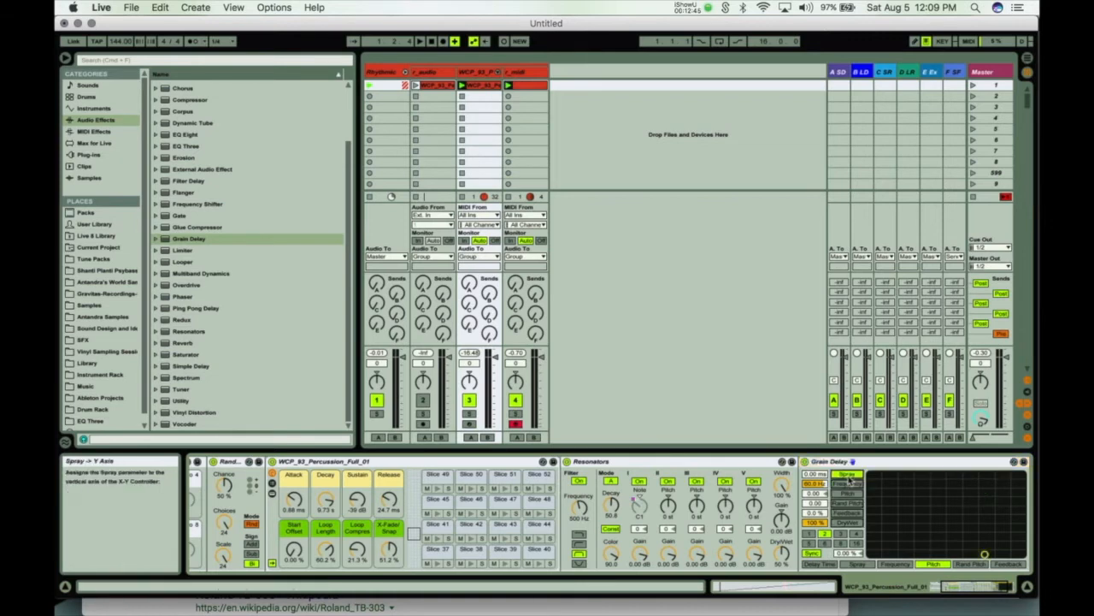
left_click(895, 565)
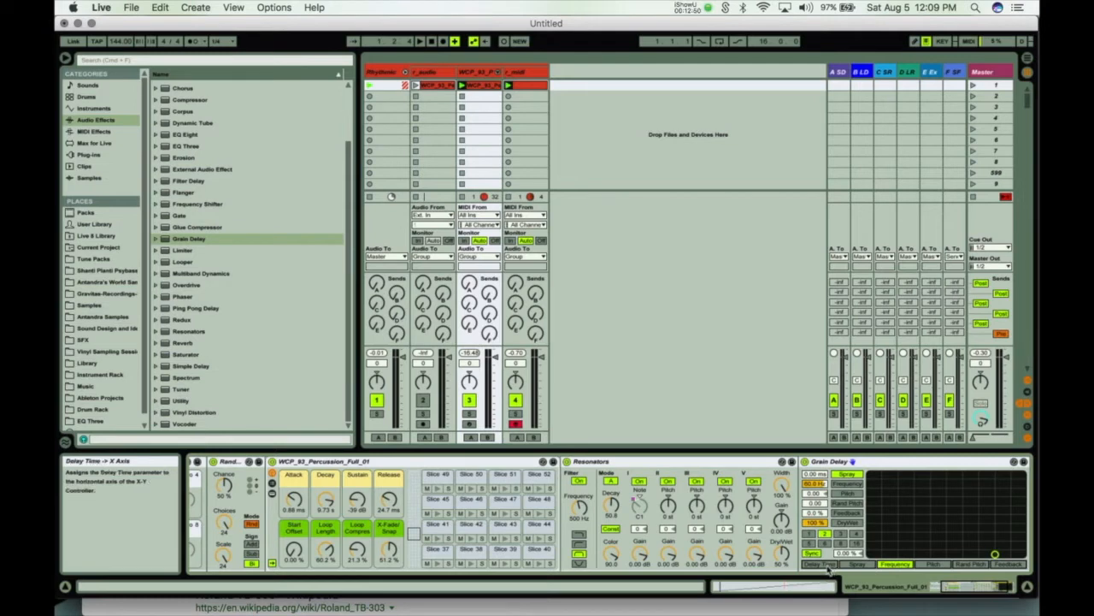
left_click(813, 553)
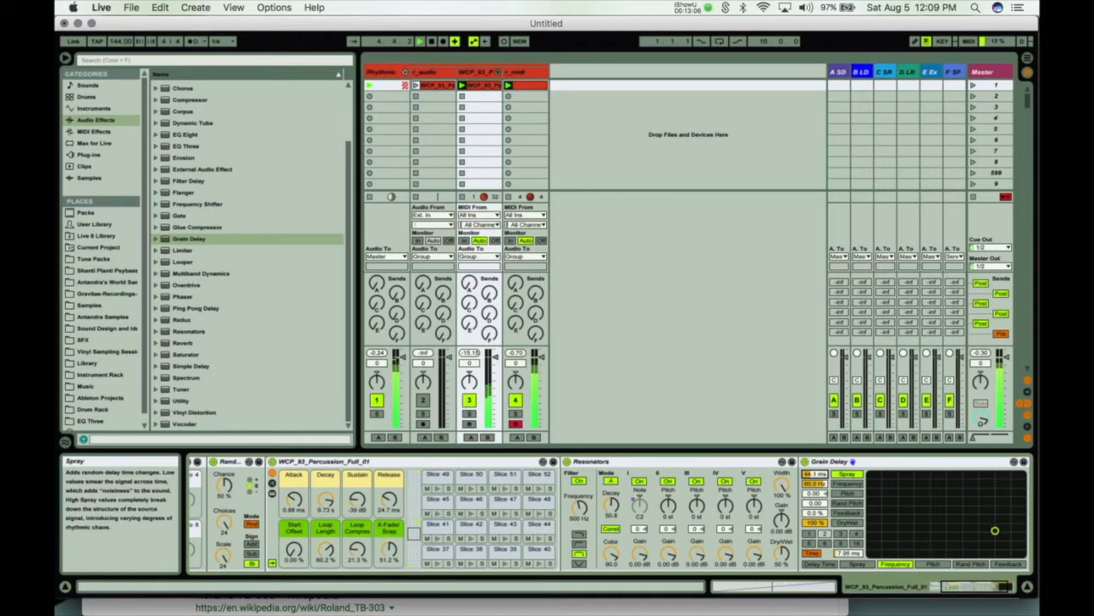
left_click_drag(815, 474, 815, 491)
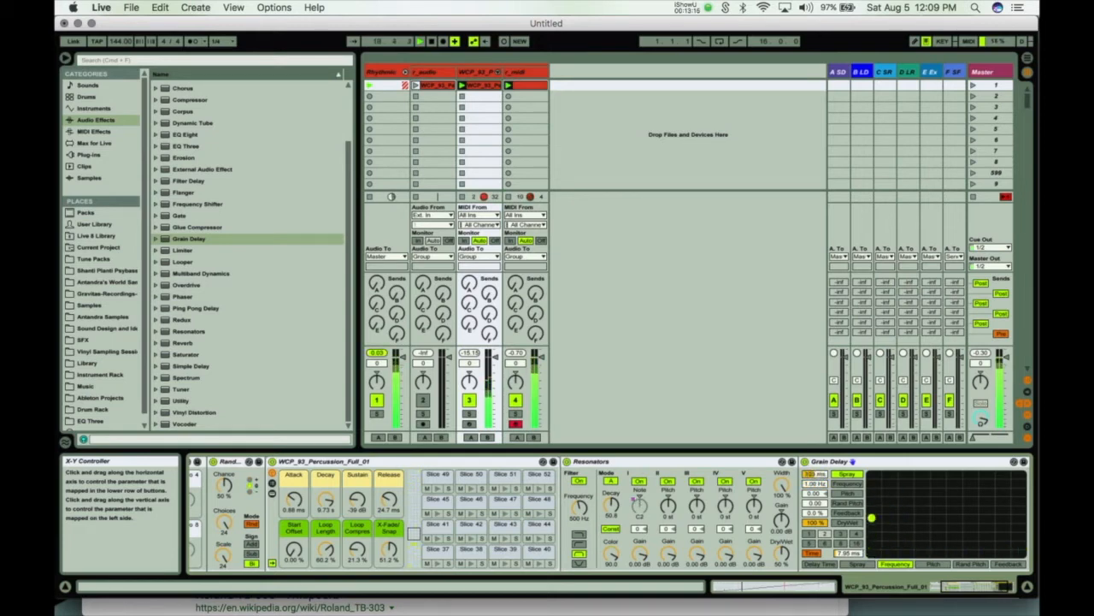
left_click_drag(911, 542, 881, 554)
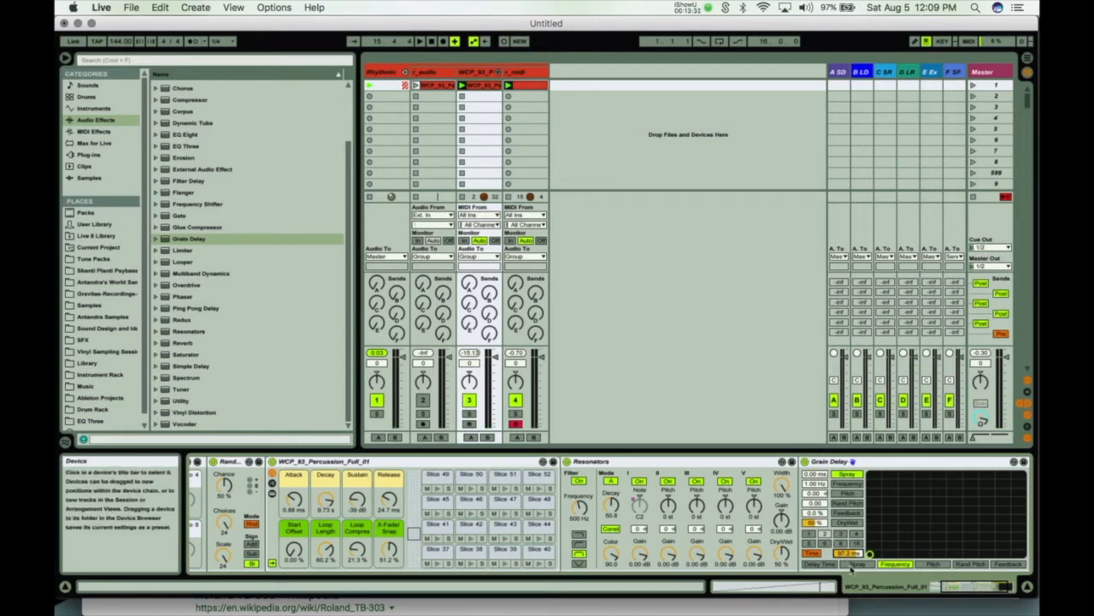
- Assign Delay Time to the horizontal axis of Grain Delay's controller and set Feedback to 79% while auditioning
left_click(820, 565)
left_click(924, 546)
key("space")
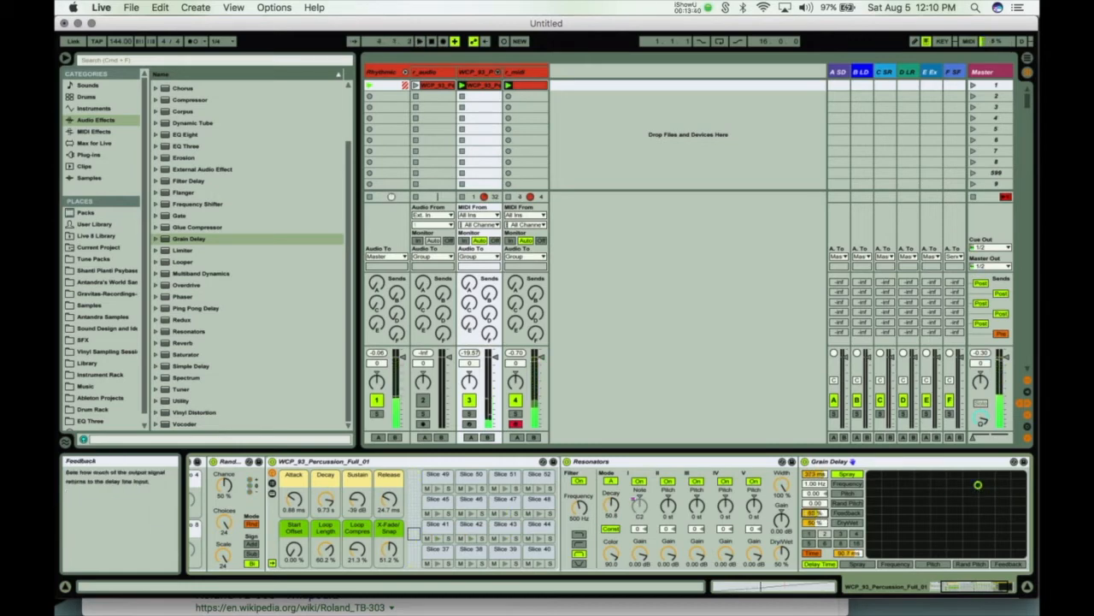
left_click_drag(909, 493, 899, 517)
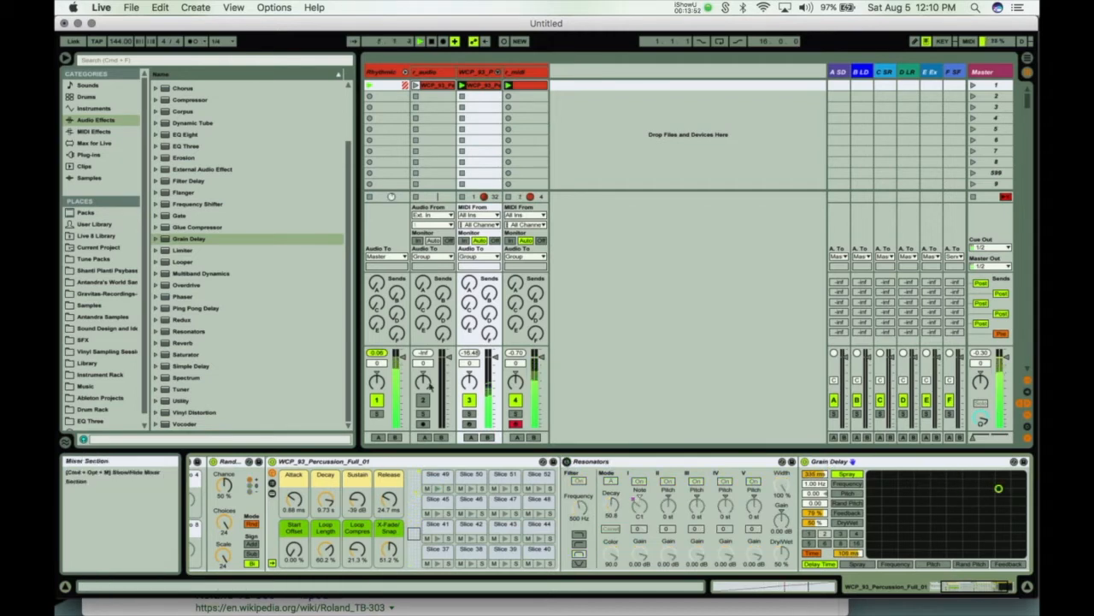
- Sweep Grain Delay's Spray and Delay Time together across the X-Y controller during playback to audition their combined effect
mouse_move(938, 513)
left_mouse_down()
mouse_move(905, 490)
mouse_move(979, 514)
mouse_move(1021, 480)
left_mouse_up()
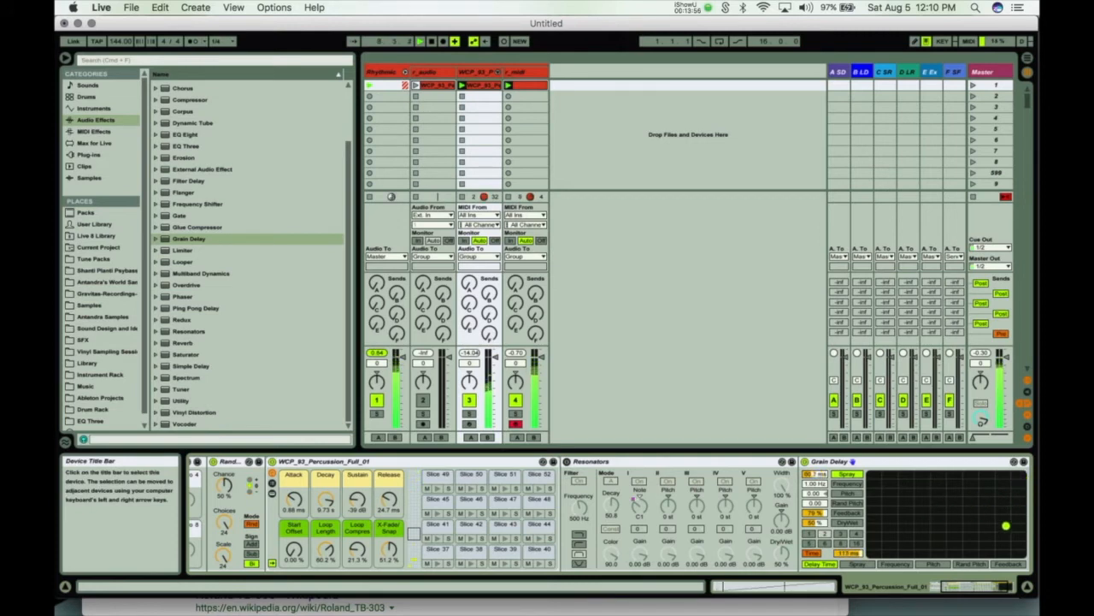
left_click_drag(950, 541, 884, 514)
mouse_move(932, 474)
left_mouse_down()
mouse_move(1009, 501)
mouse_move(884, 527)
left_mouse_up()
mouse_move(906, 480)
left_mouse_down()
mouse_move(997, 492)
mouse_move(895, 552)
mouse_move(929, 501)
left_mouse_up()
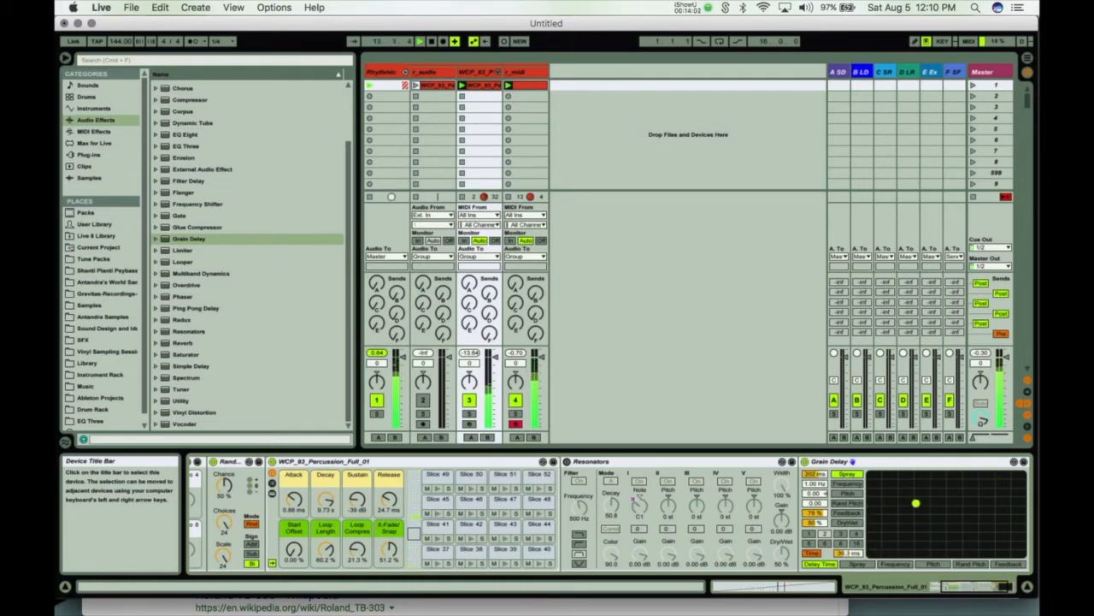
left_click_drag(900, 550, 968, 517)
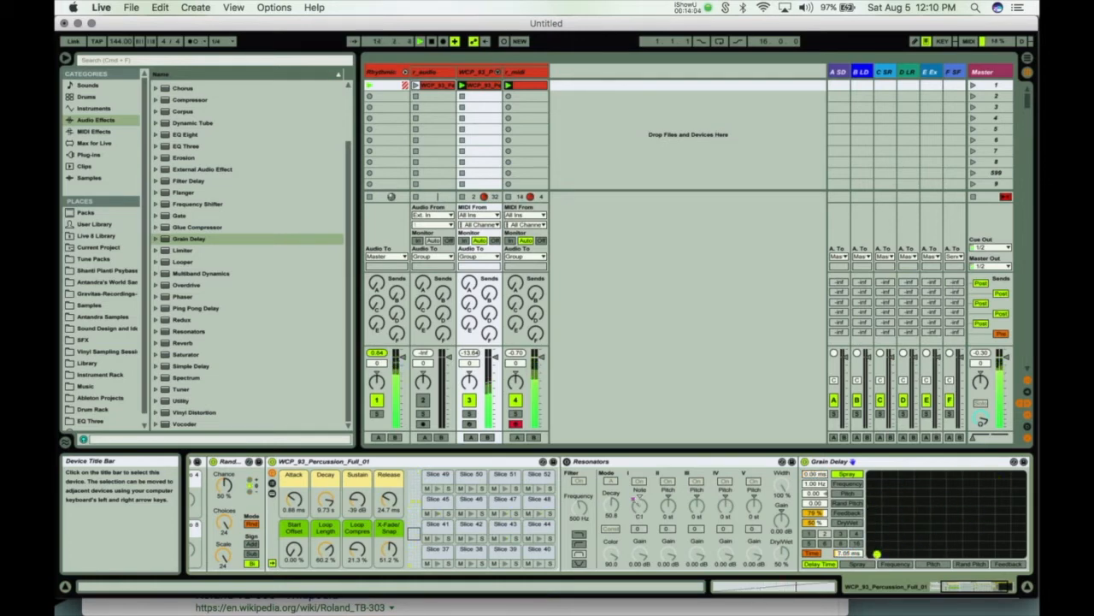
mouse_move(901, 505)
left_mouse_down()
mouse_move(982, 554)
mouse_move(927, 493)
left_mouse_up()
mouse_move(886, 554)
left_mouse_down()
mouse_move(889, 506)
mouse_move(880, 535)
left_mouse_up()
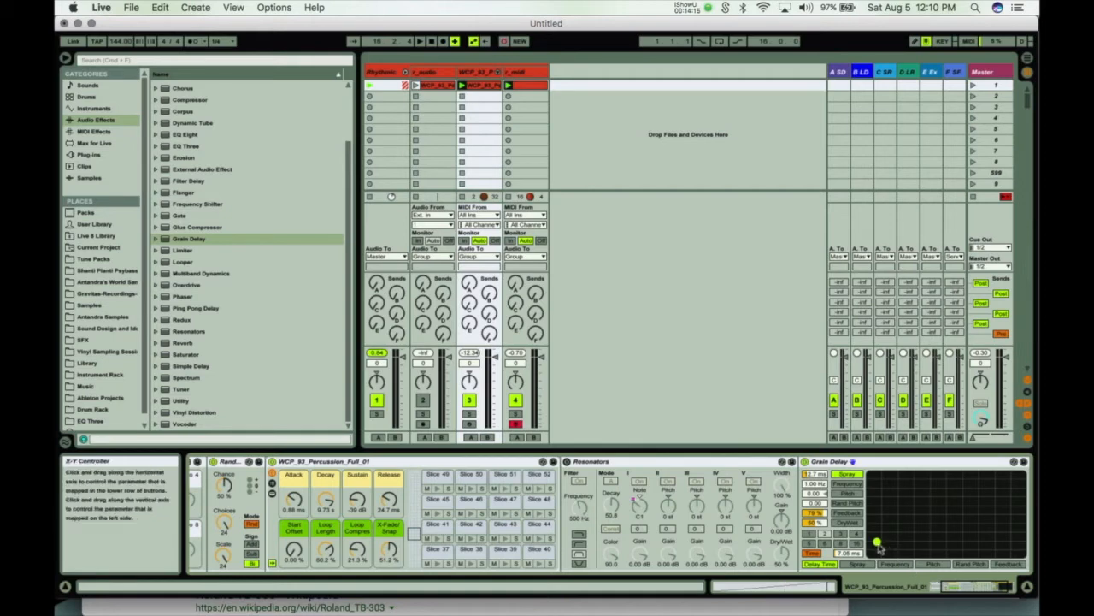
- Record Spray and Delay Time automation from Grain Delay's X-Y controller into the playing clip, then stop automation recording
key("space")
mouse_move(967, 508)
left_mouse_down()
mouse_move(902, 493)
mouse_move(973, 498)
mouse_move(1013, 530)
mouse_move(898, 540)
mouse_move(997, 511)
mouse_move(915, 487)
left_mouse_up()
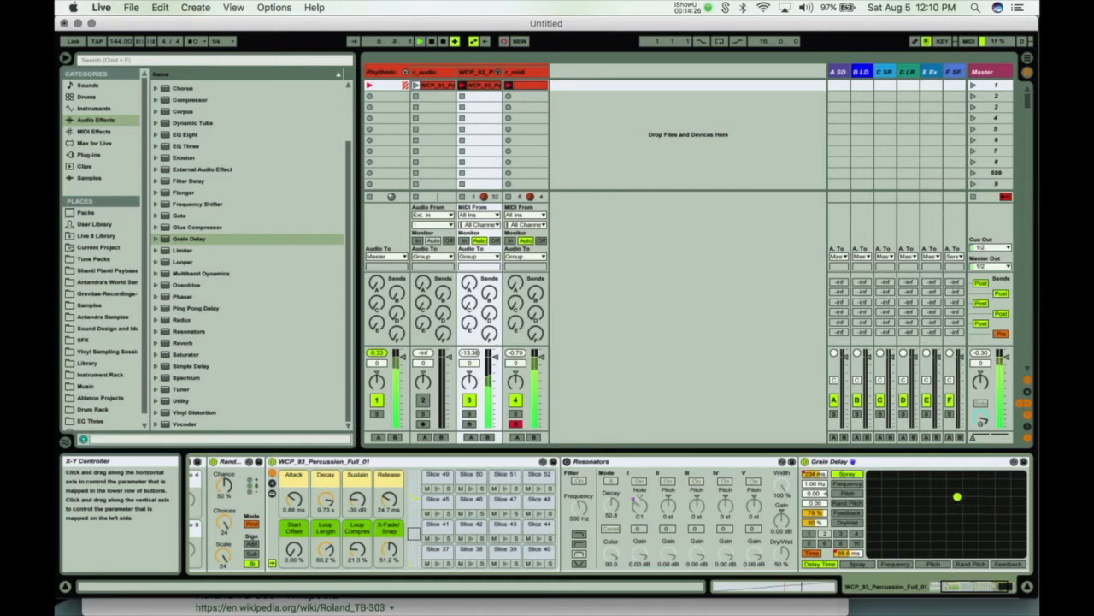
left_click_drag(900, 525, 871, 554)
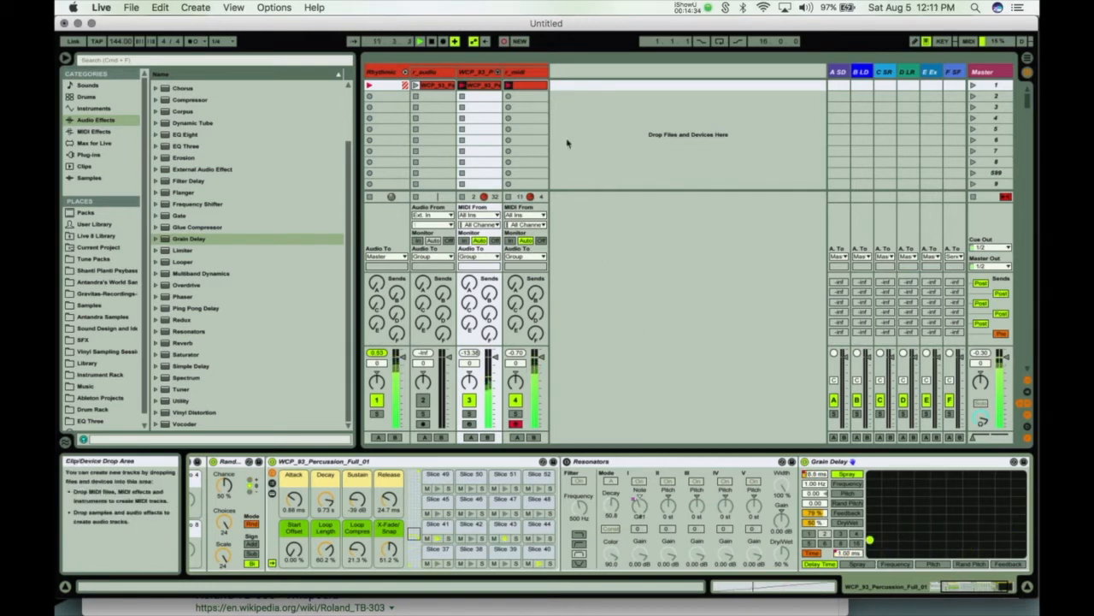
left_click(503, 40)
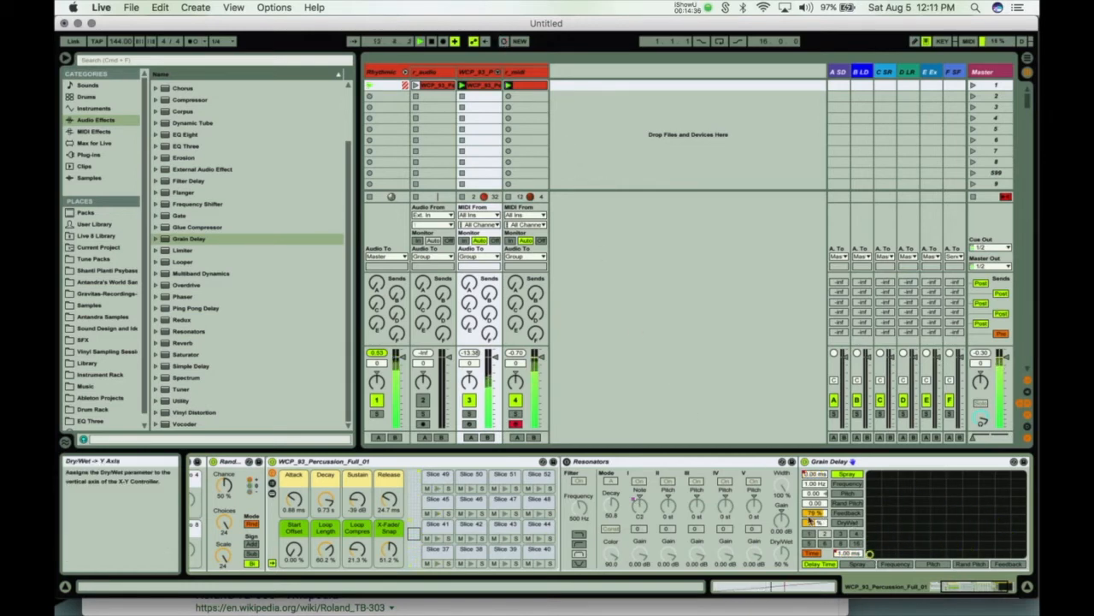
- Move Resonators after Grain Delay in the device chain and leave it switched on
mouse_move(590, 462)
left_mouse_down()
mouse_move(1034, 487)
mouse_move(988, 468)
left_mouse_up()
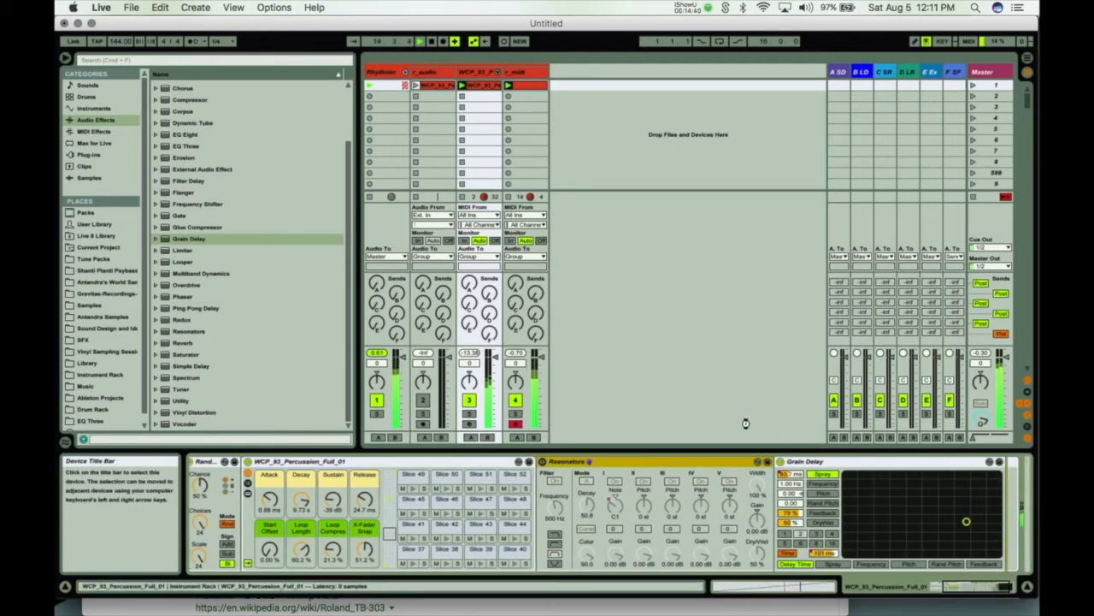
left_click(776, 462)
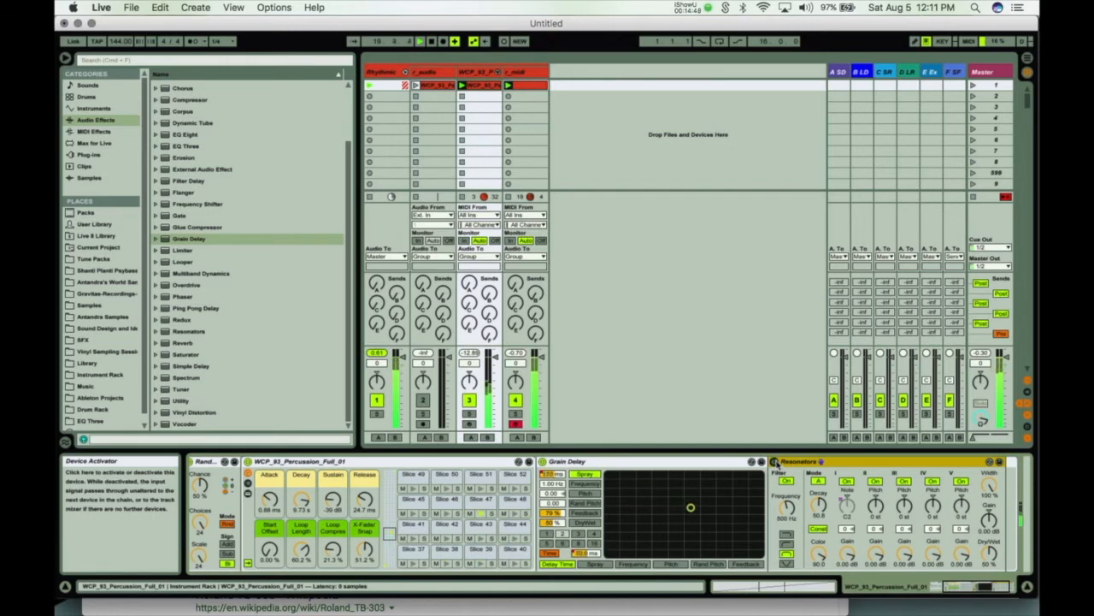
left_click(774, 462)
left_click(775, 463)
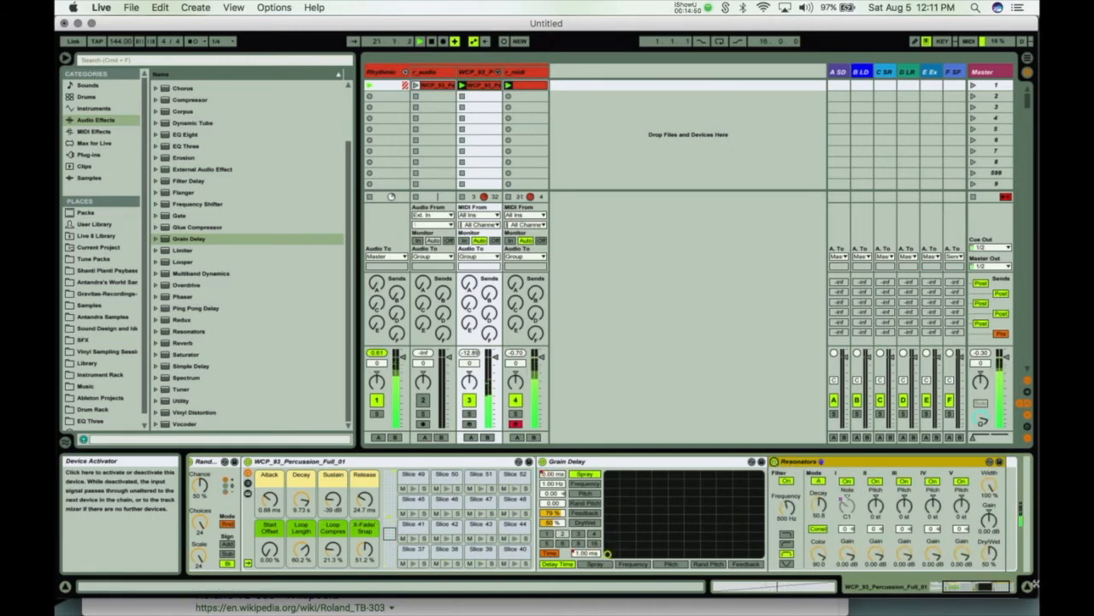
- Audition sweeps of Resonators' Dry/Wet amount during playback, finishing at 0%
left_click_drag(990, 547, 989, 478)
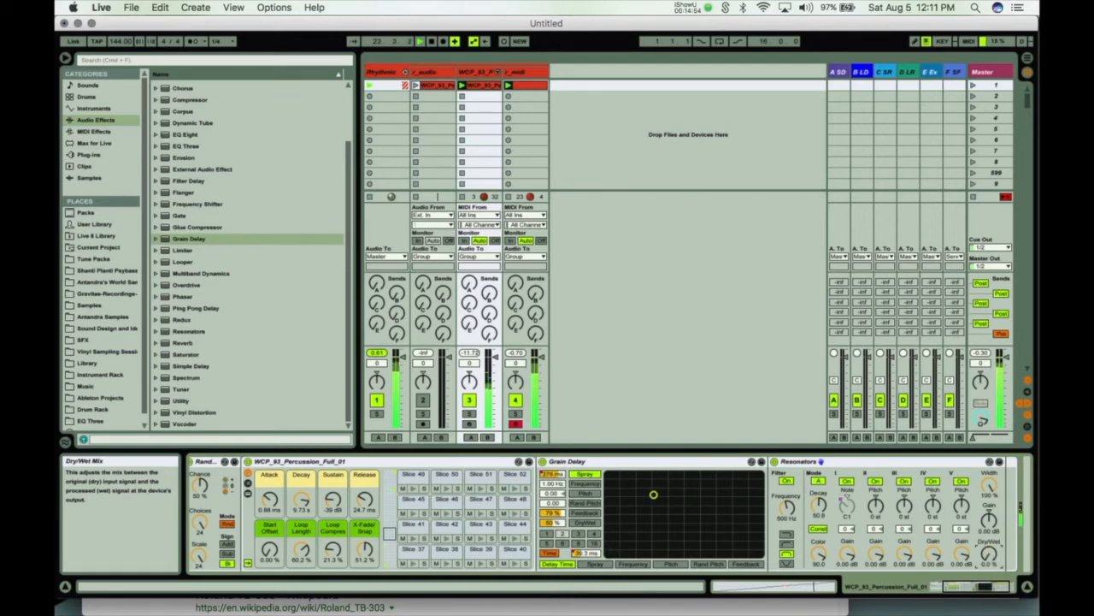
left_click_drag(989, 556, 990, 479)
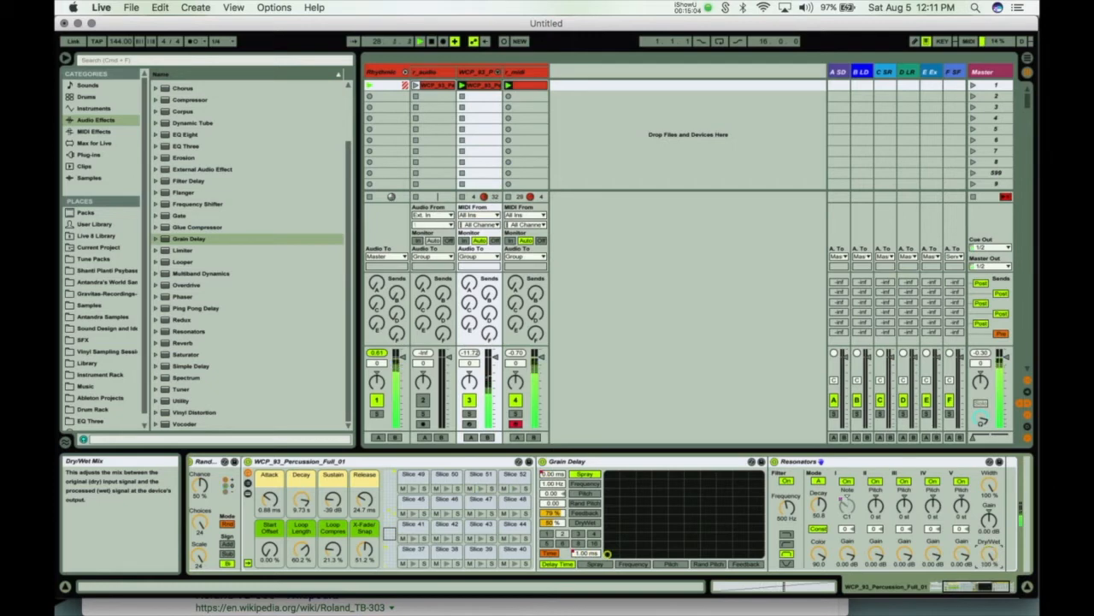
left_click_drag(989, 479, 989, 520)
left_click_drag(989, 479, 993, 557)
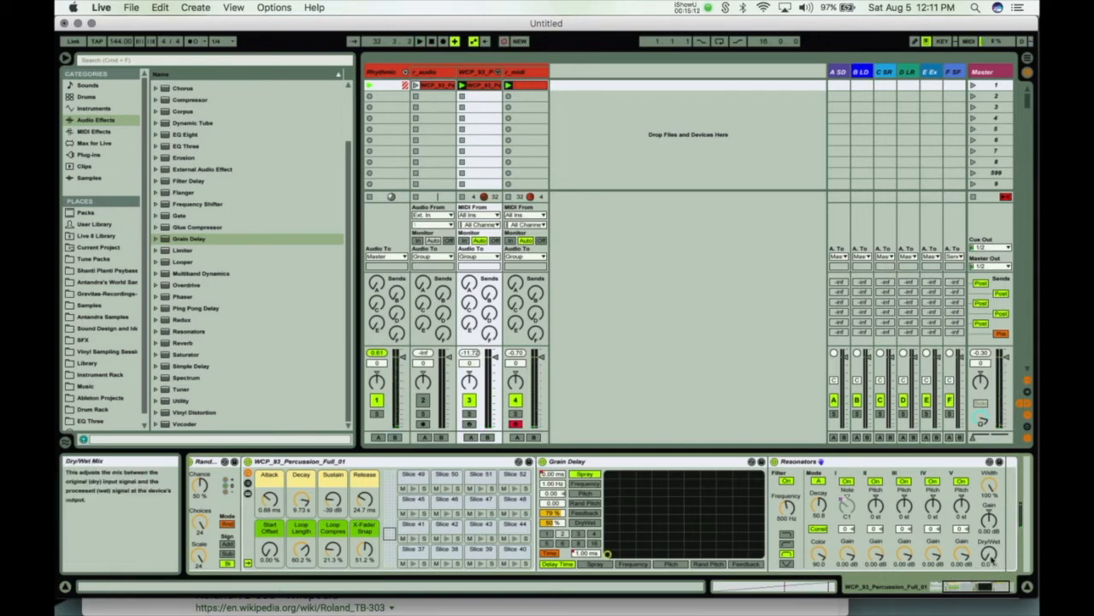
- Record Resonators' Dry/Wet automation into the playing clip, sweeping the amount up and back down
key("space")
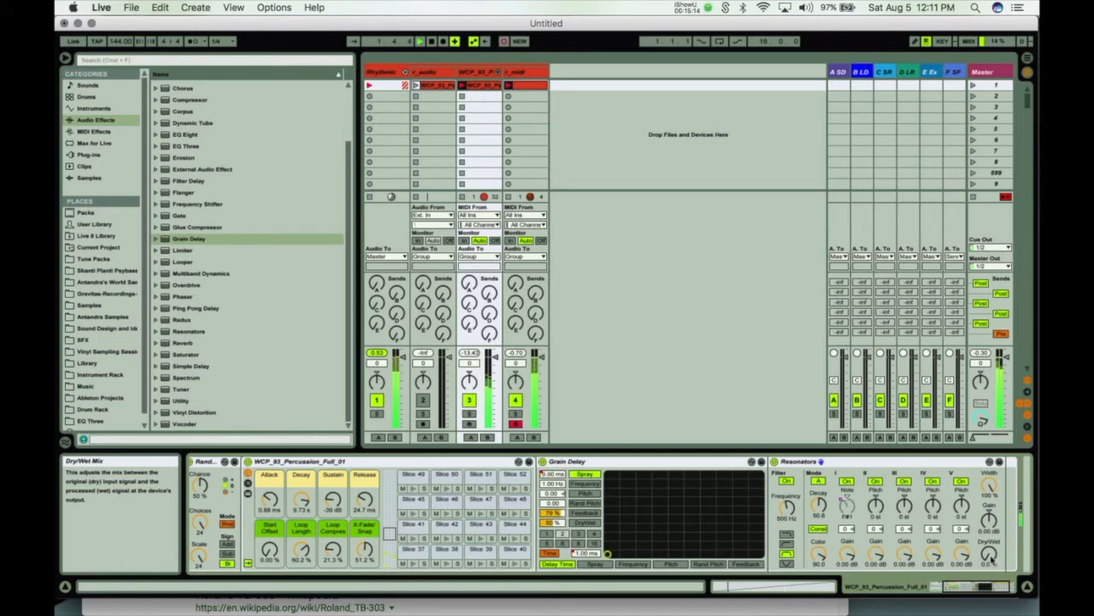
left_click_drag(990, 555, 990, 470)
left_click_drag(647, 542, 708, 497)
left_click_drag(991, 557, 991, 608)
left_click_drag(991, 558, 991, 607)
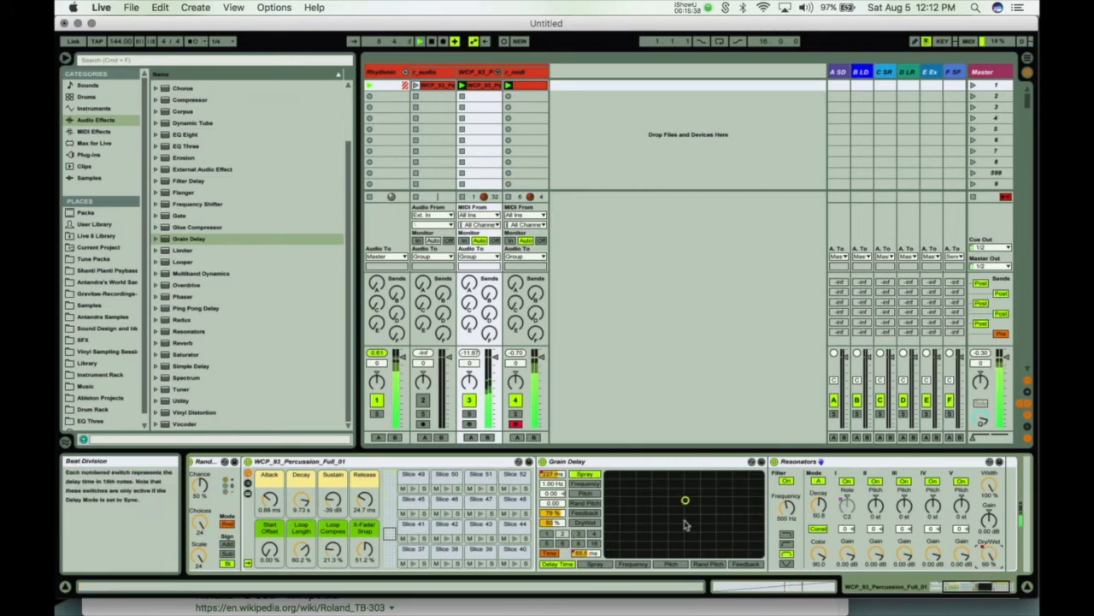
- Open the instrument rack's macro mappings and lower the I Note minimum to F0 during playback
scroll(756, 525, "left", 1)
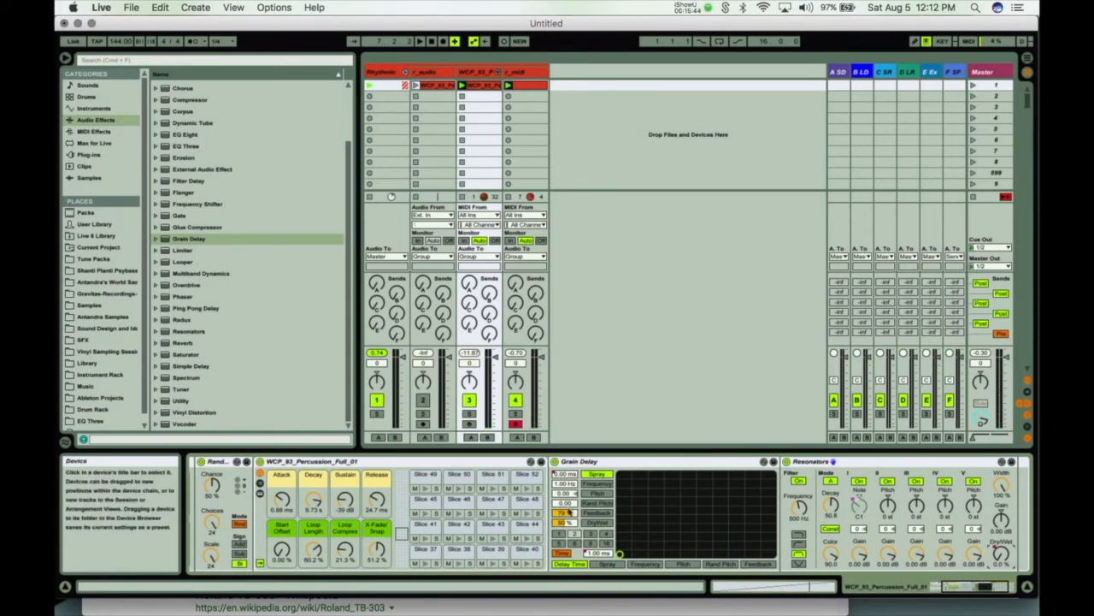
scroll(525, 464, "left", 3)
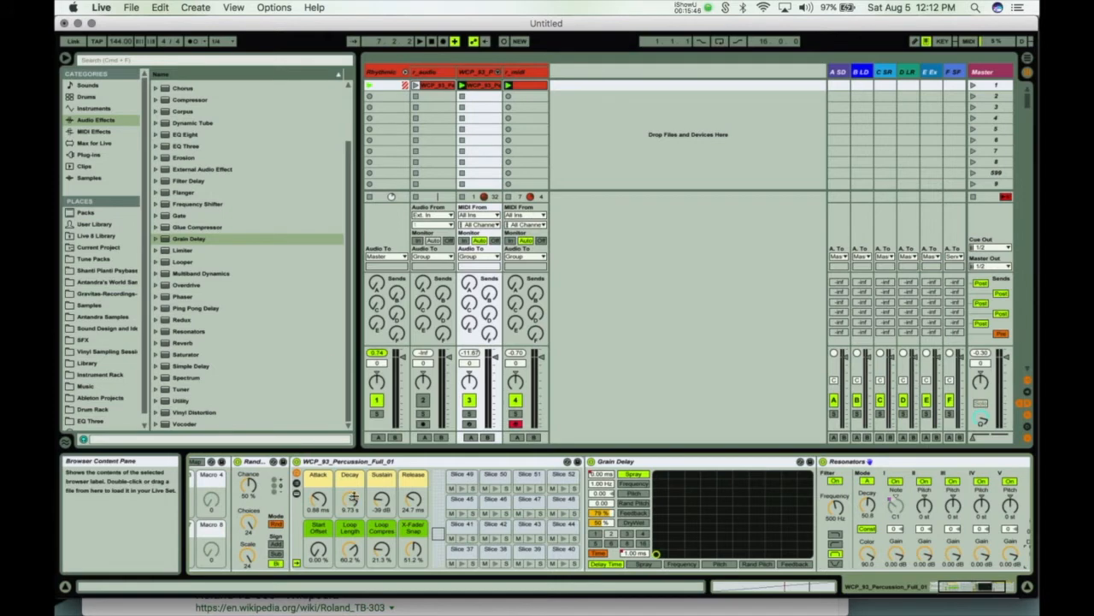
scroll(332, 508, "left", 7)
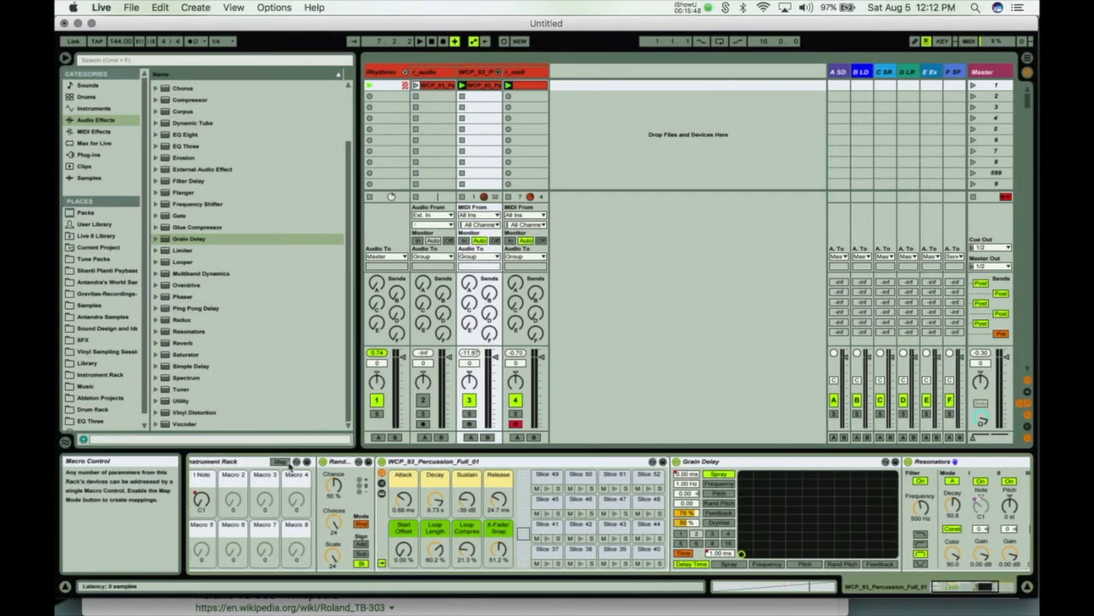
left_click(278, 461)
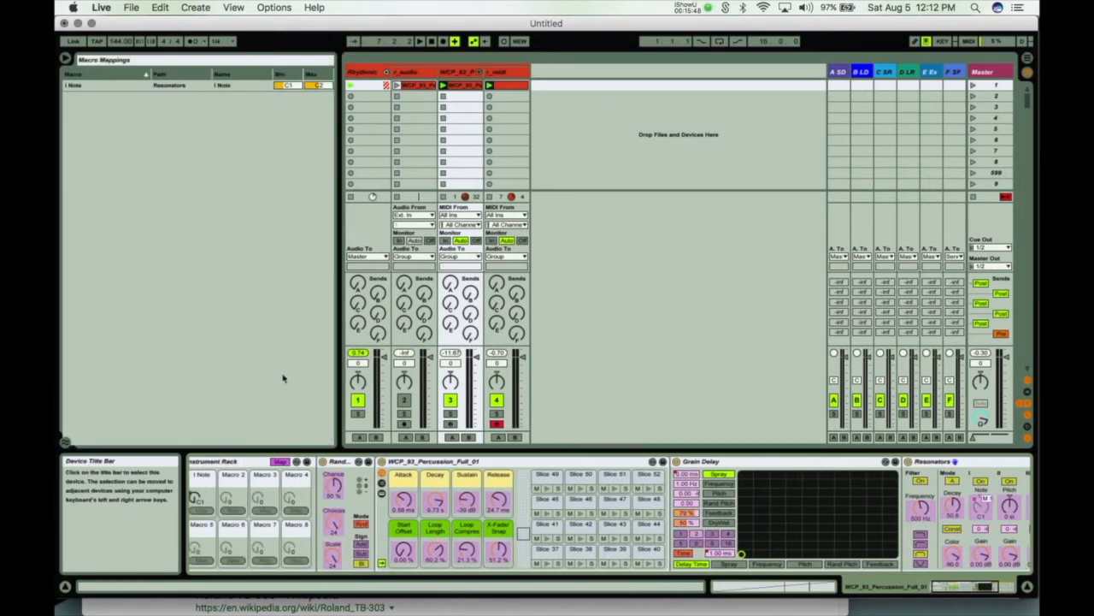
key("space")
left_click(286, 86)
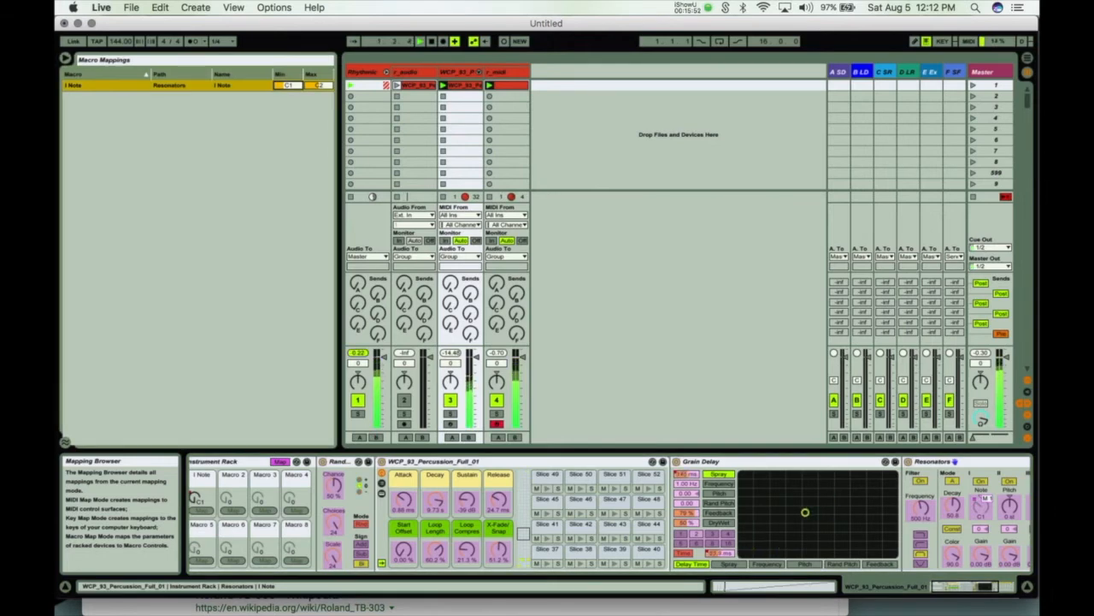
left_click_drag(288, 85, 288, 104)
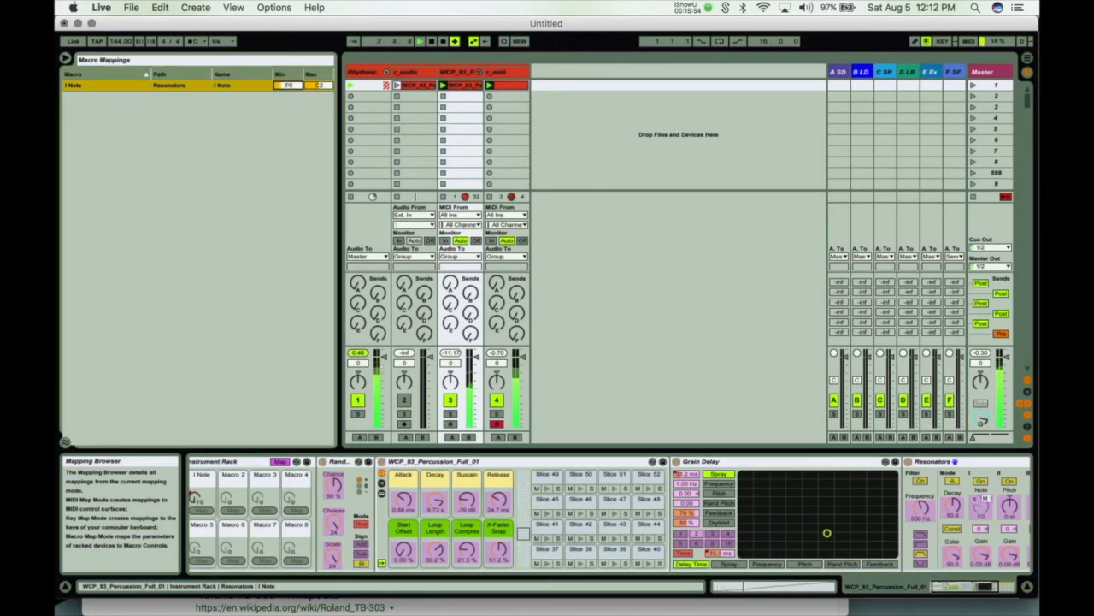
- Audition different I Note macro ranges, ending with a minimum of D0 and a maximum of D#2
left_click_drag(319, 85, 319, 104)
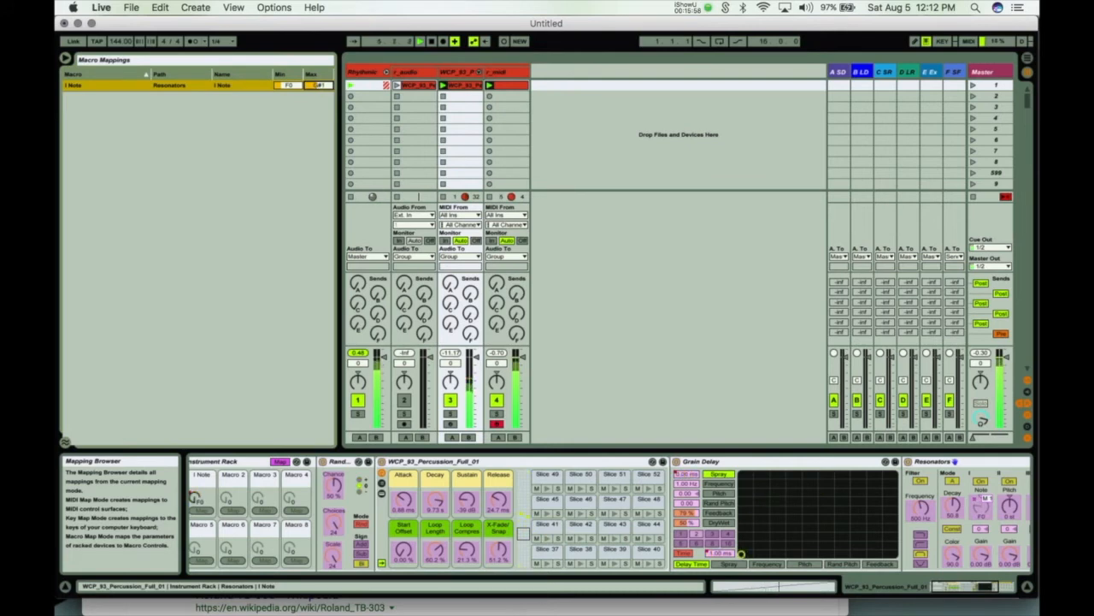
left_click_drag(286, 85, 319, 91)
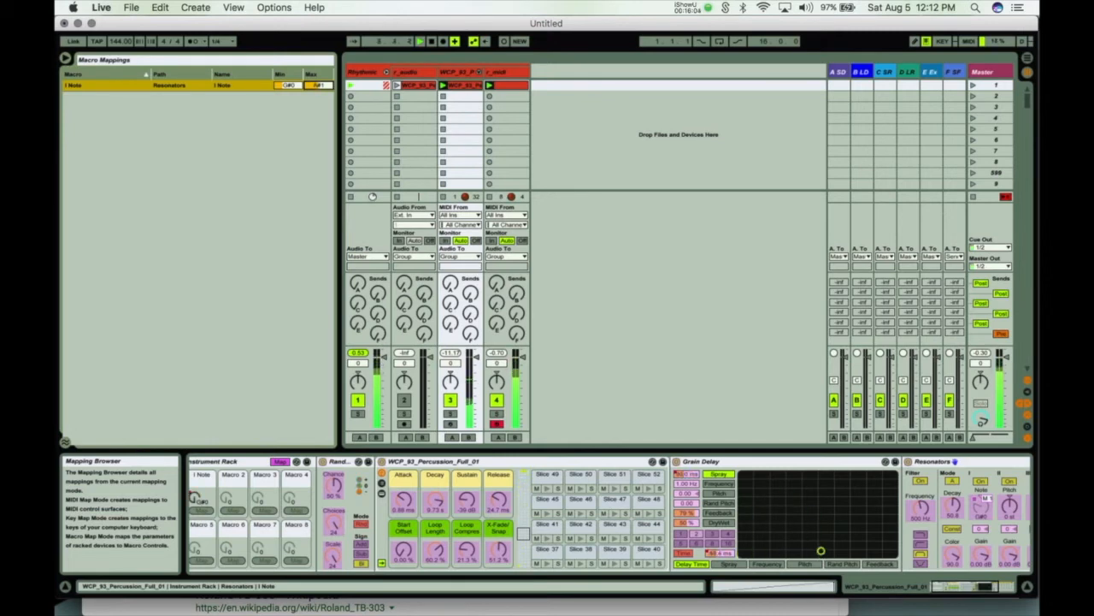
left_click_drag(291, 88, 289, 87)
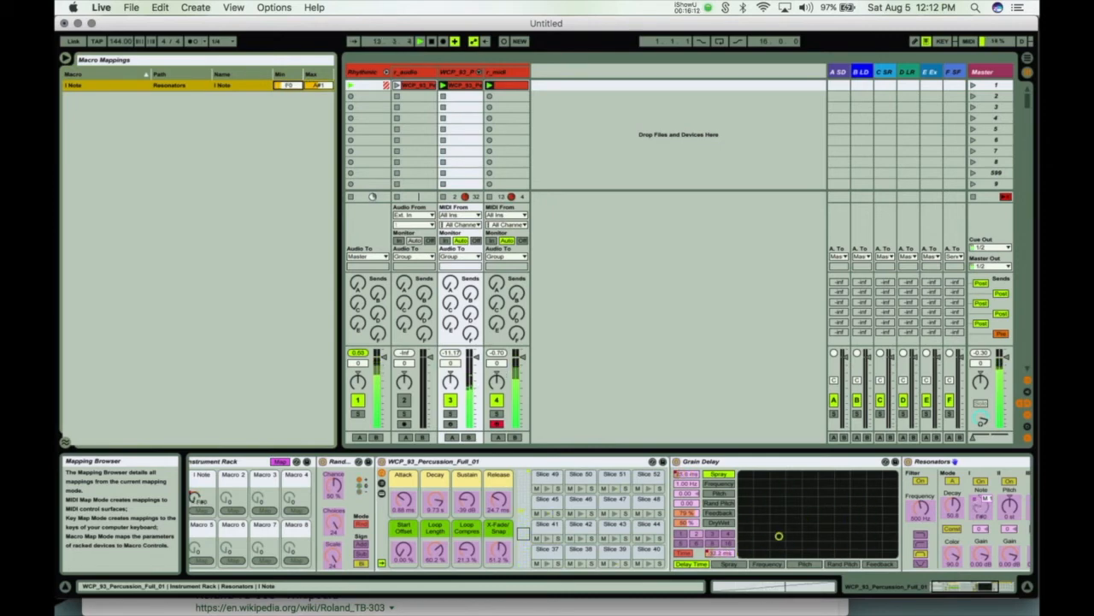
left_click_drag(289, 85, 310, 86)
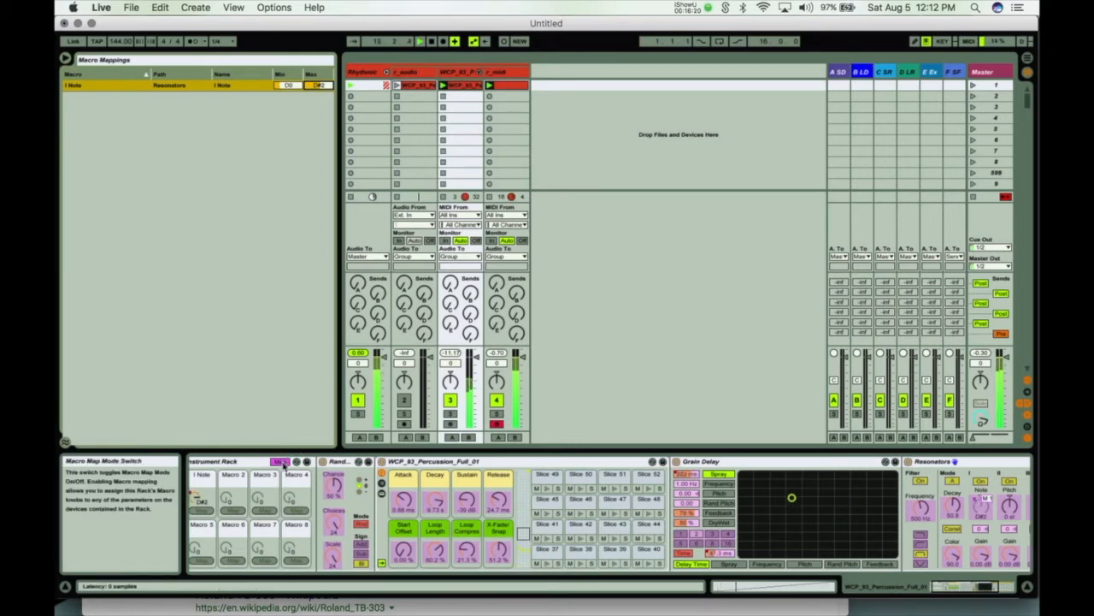
- Narrow the I Note macro mapping range to a minimum of A0 and a maximum of G1
left_click_drag(315, 87, 314, 93)
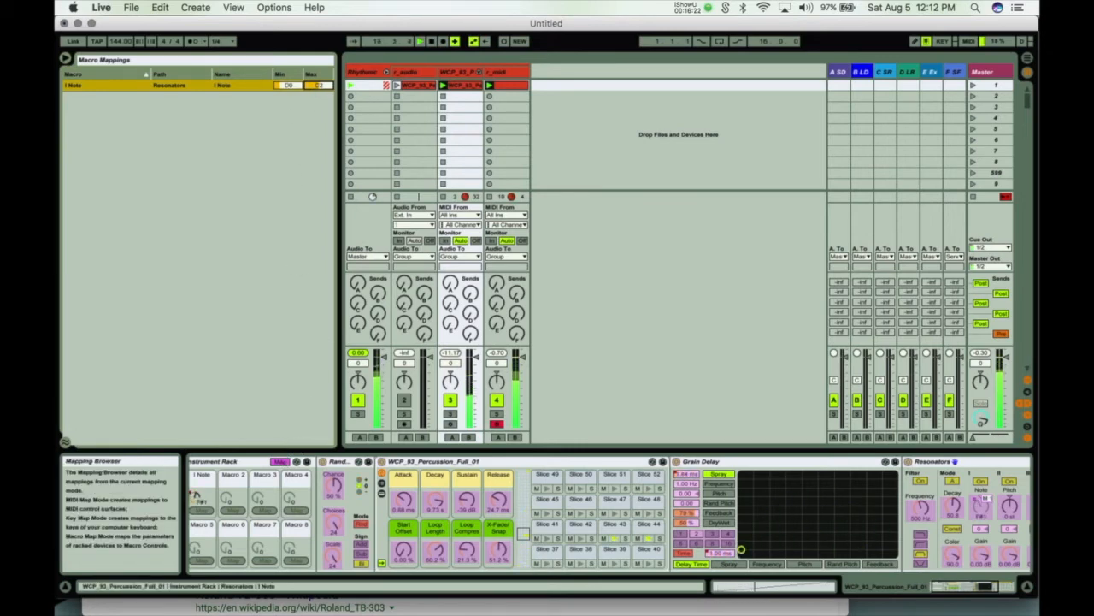
left_click(290, 87)
left_click_drag(316, 87, 286, 93)
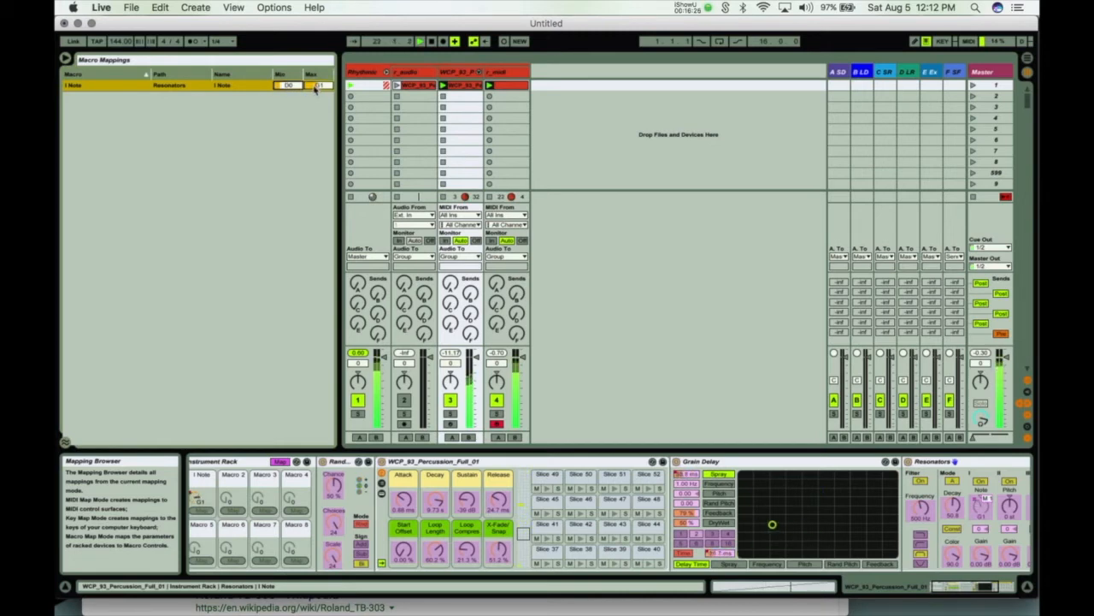
left_click_drag(288, 85, 288, 82)
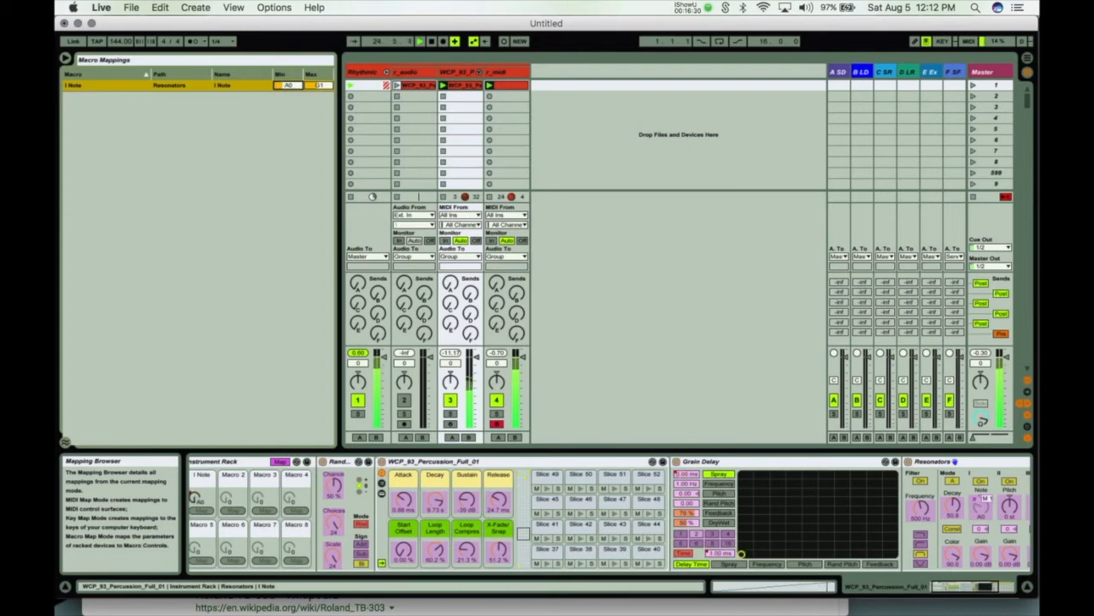
- Lower the I Note macro's mapping minimum to G0 and leave macro mapping
left_click_drag(296, 85, 290, 89)
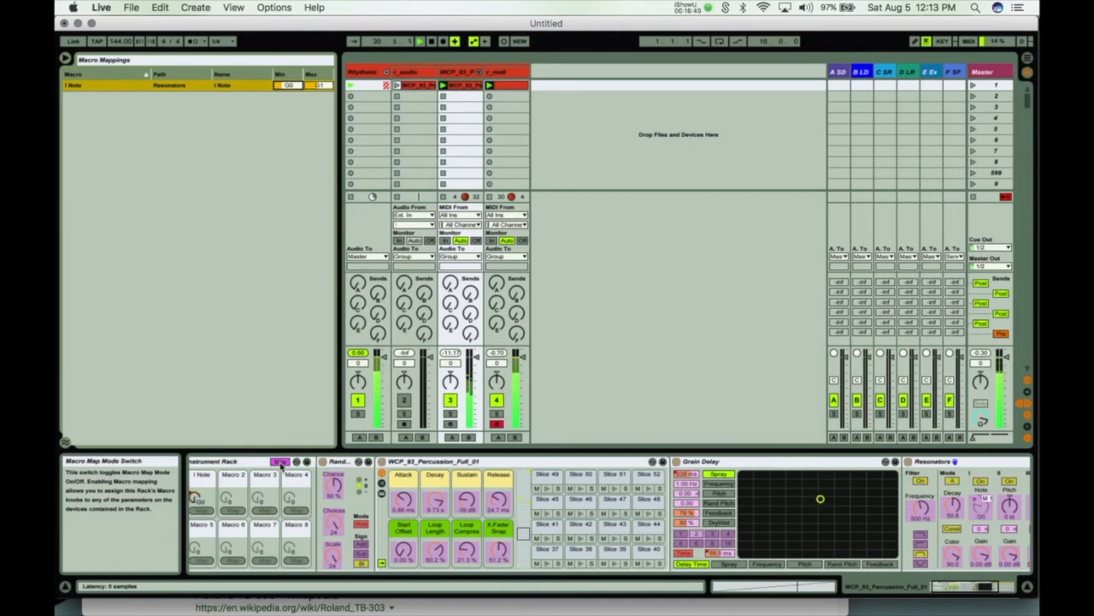
left_click(281, 462)
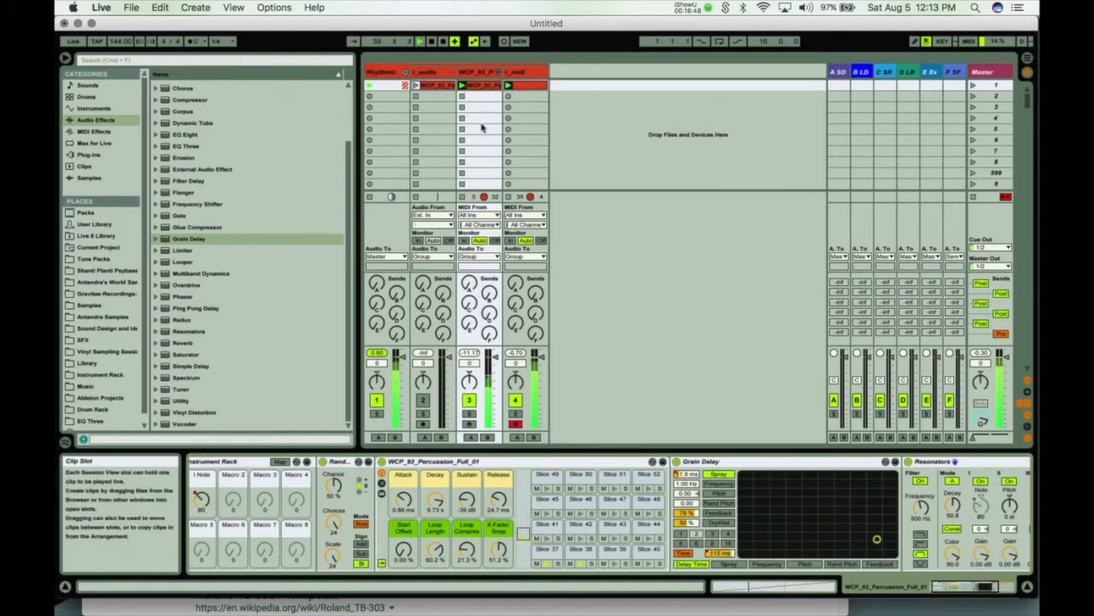
- Stop the kick clip and audition the automated percussion clip on its own from the start
left_click(462, 107)
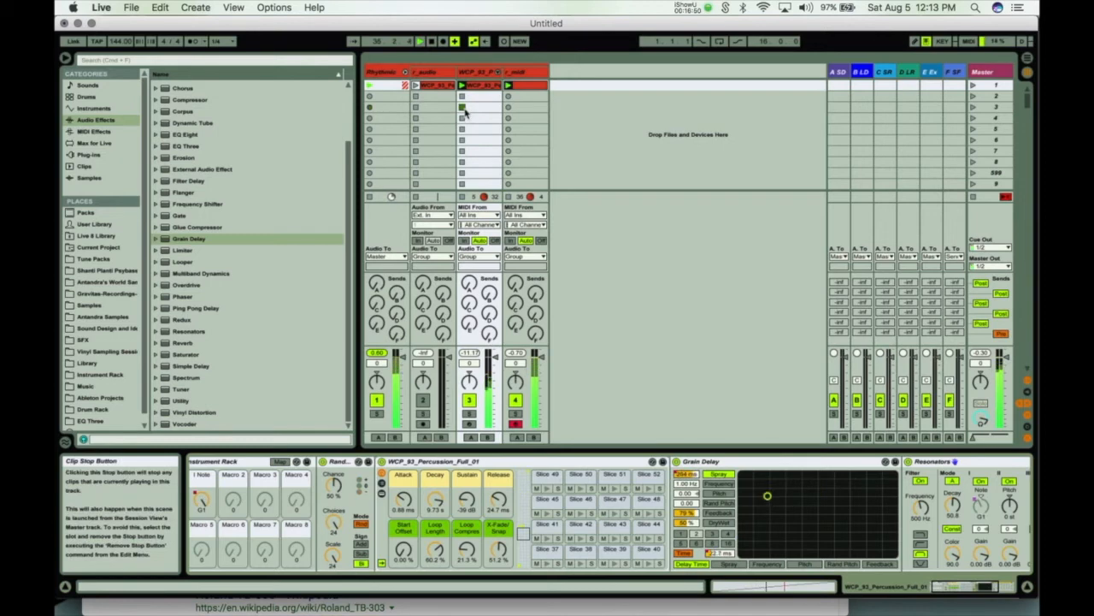
left_click(509, 198)
left_click(462, 86)
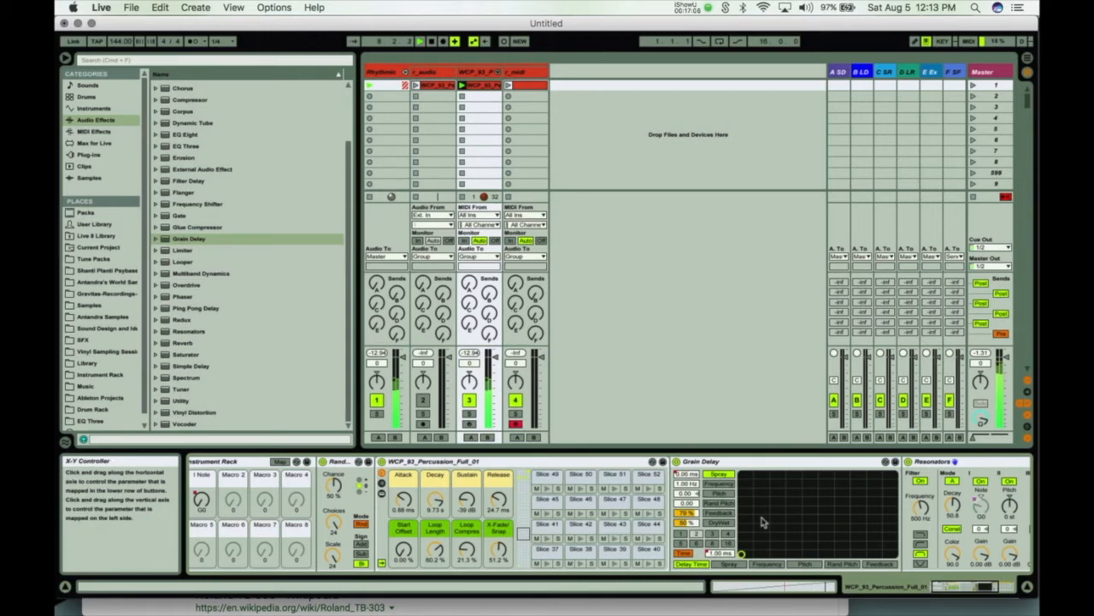
left_click_drag(761, 521, 832, 495)
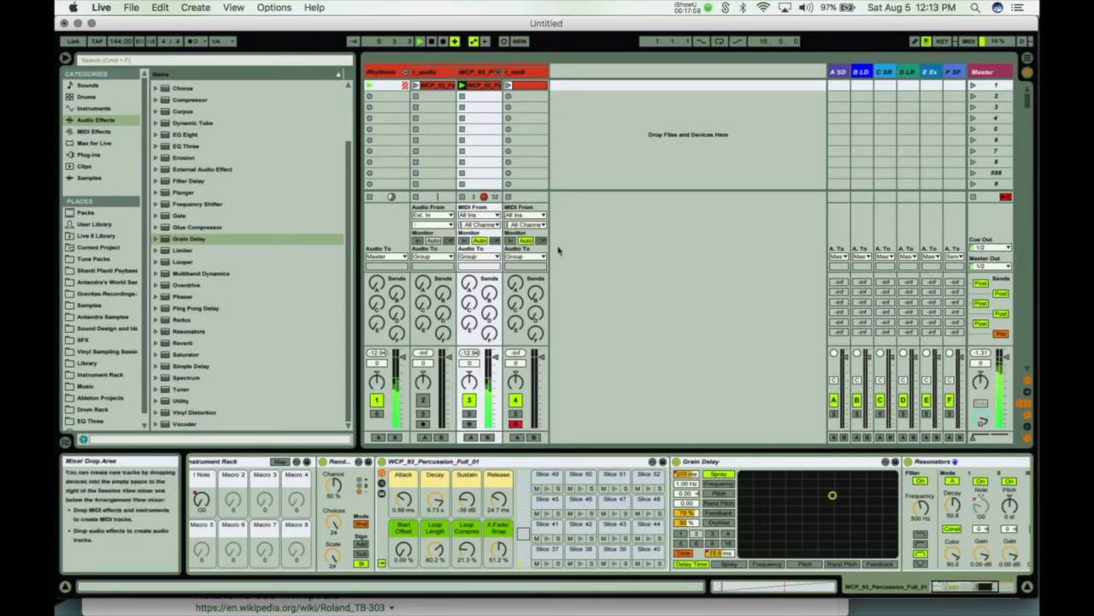
- Compare the original r_audio loop with the processed percussion clip, then stop the original loop
left_click(417, 88)
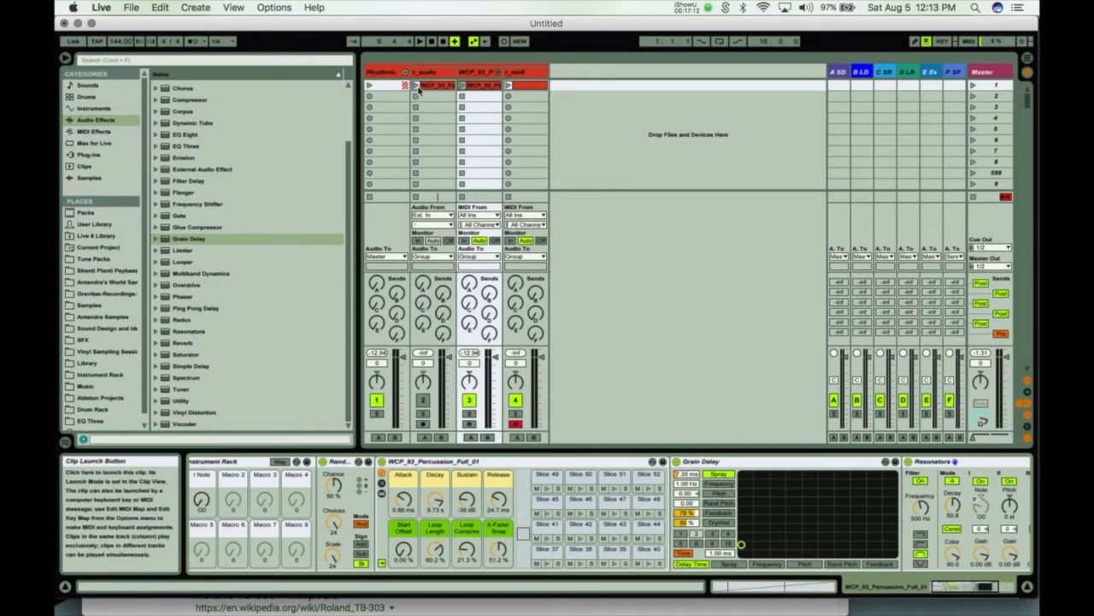
left_click(422, 413)
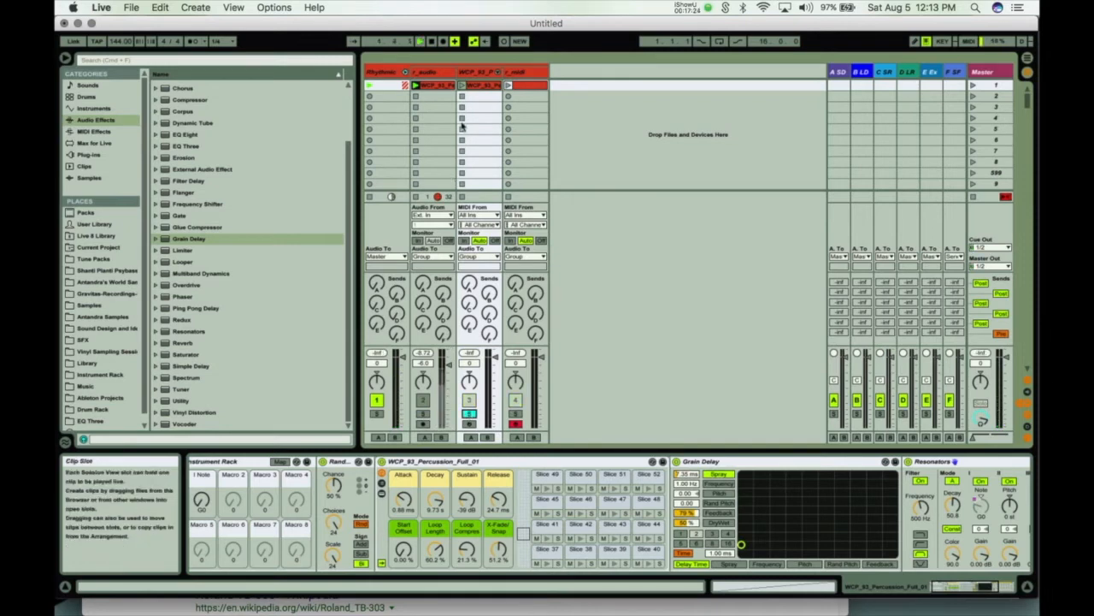
left_click(462, 86)
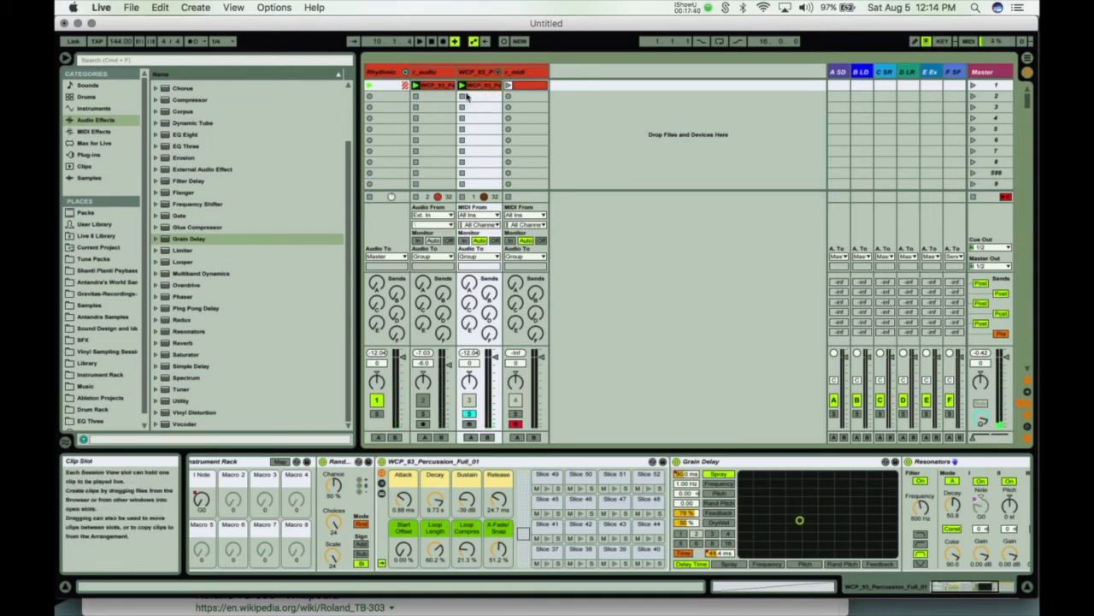
left_click(417, 97)
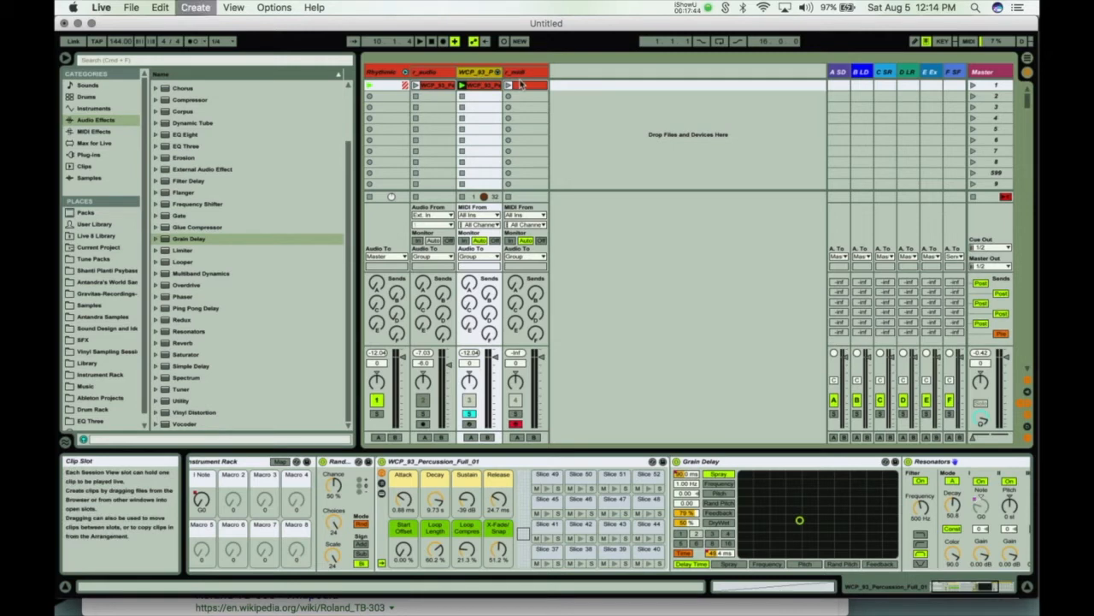
- Insert an audio track beside the processed percussion track and take its input from WCP 93 Percussion Full-01
key("super+t")
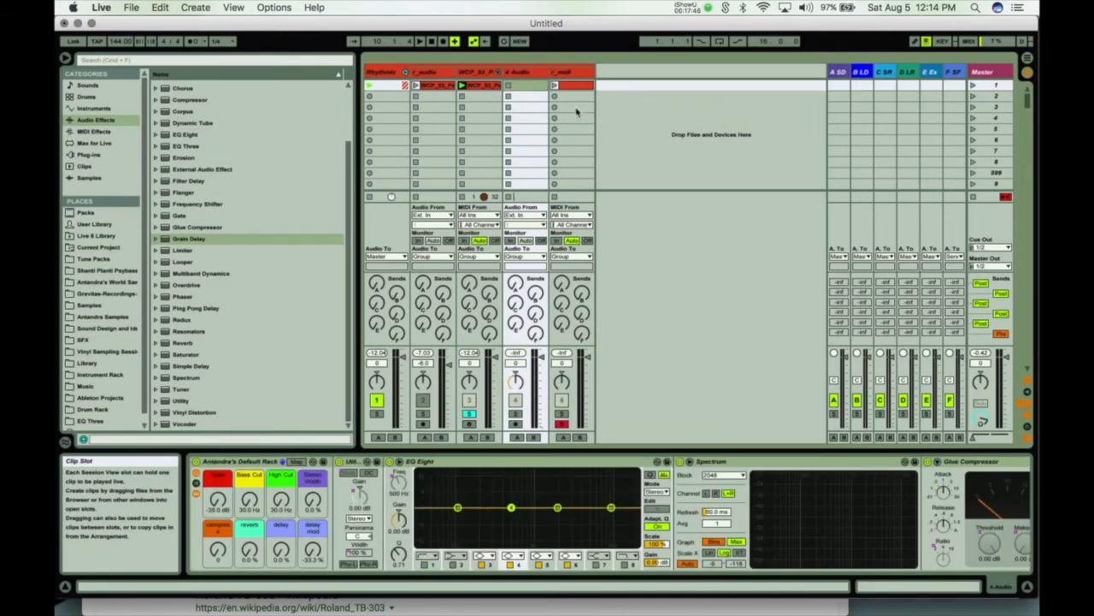
left_click(522, 215)
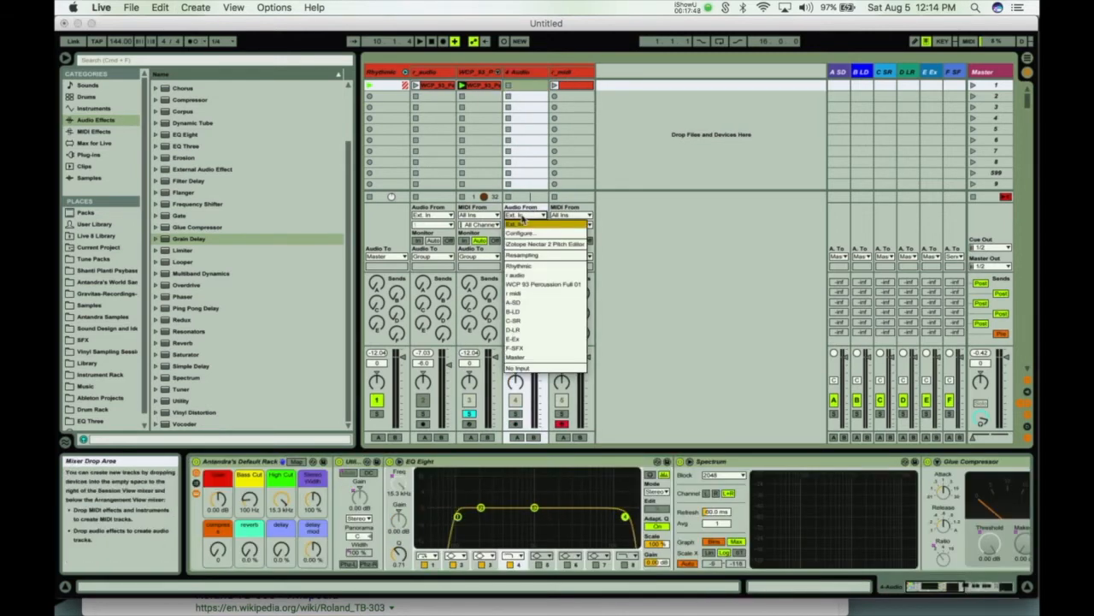
left_click(530, 254)
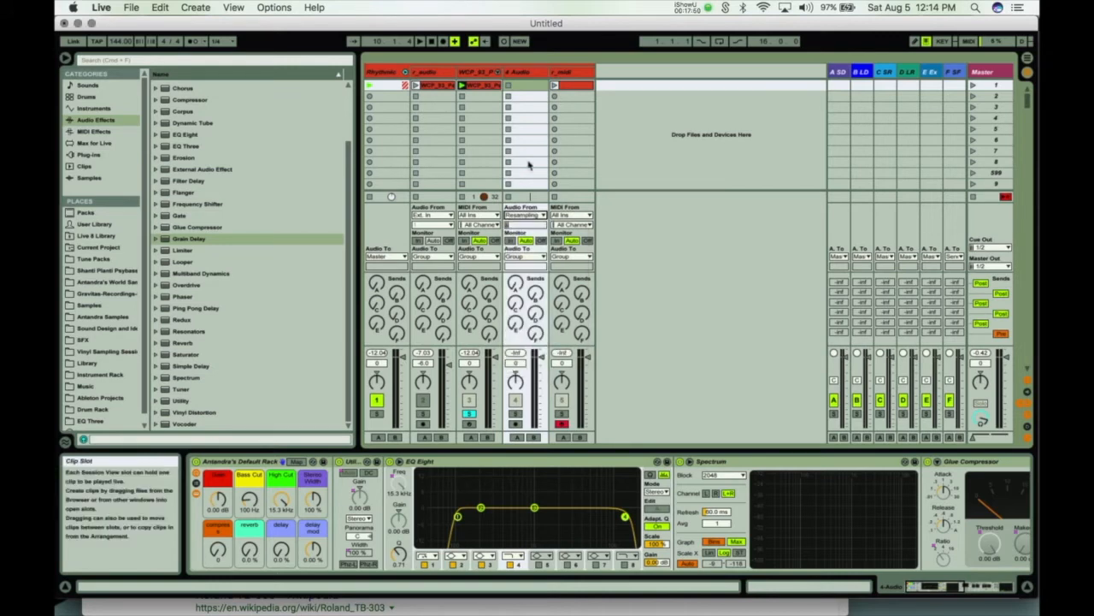
left_click(519, 218)
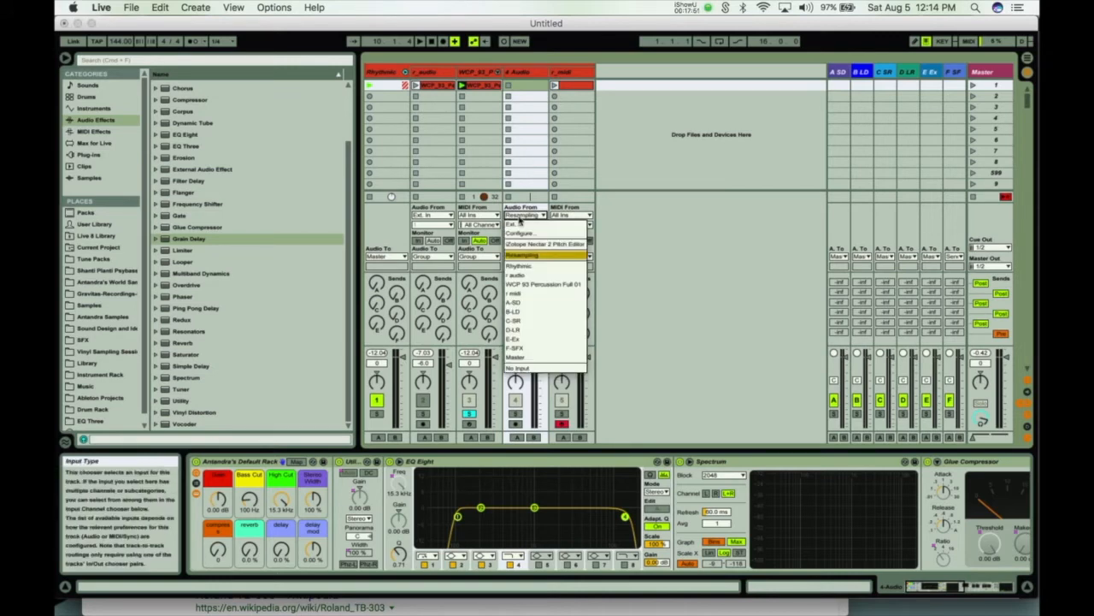
left_click(528, 285)
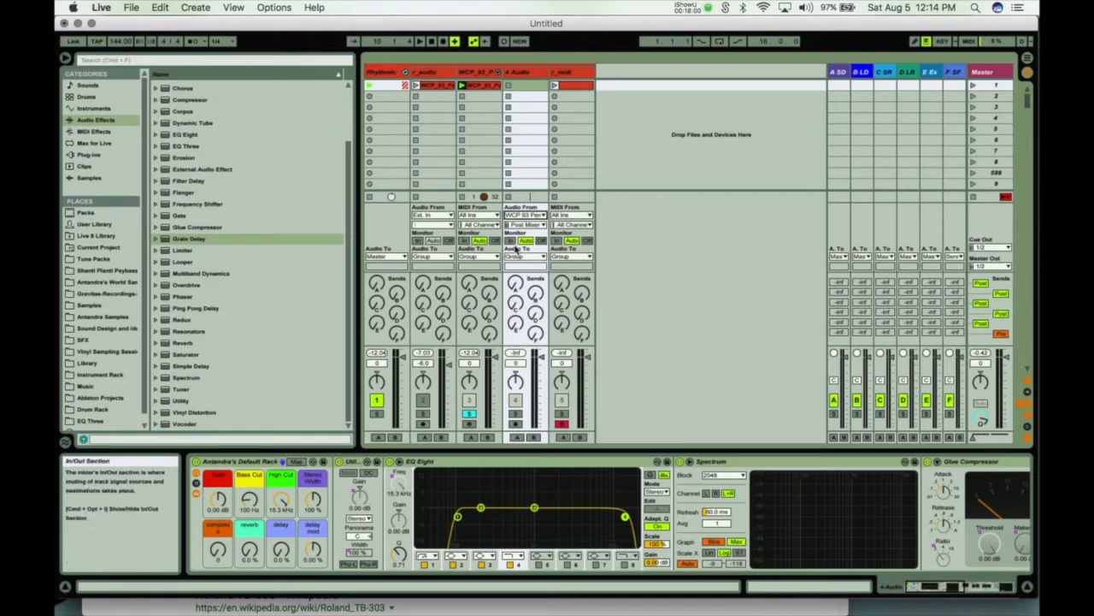
- Turn the new audio track's monitoring off, arm it for recording and rename it psy perc
left_click(542, 242)
left_click(516, 422)
left_click(518, 73)
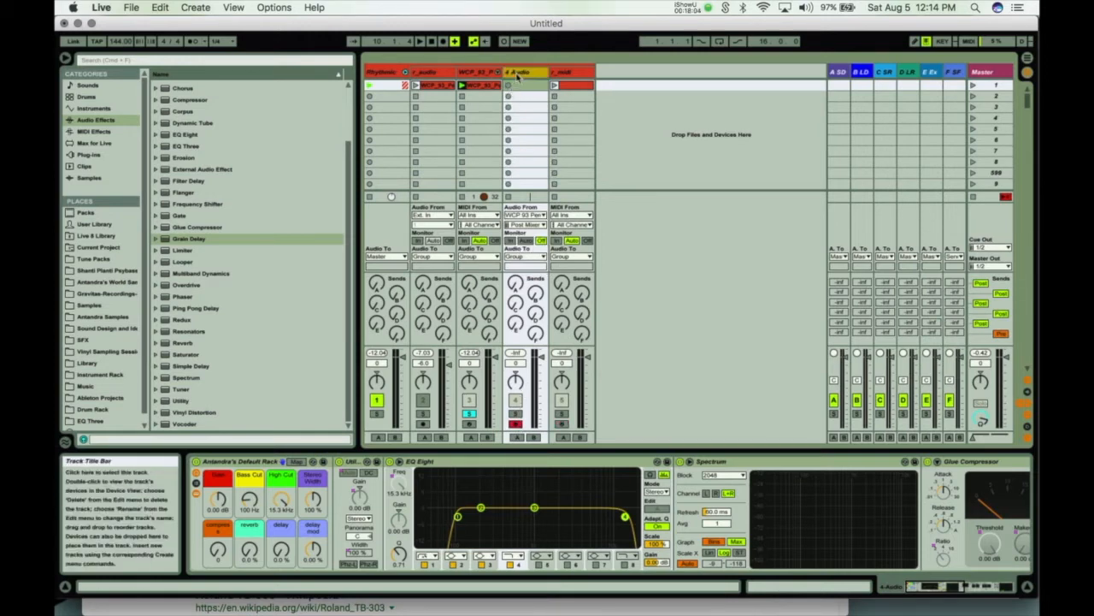
key("super+r")
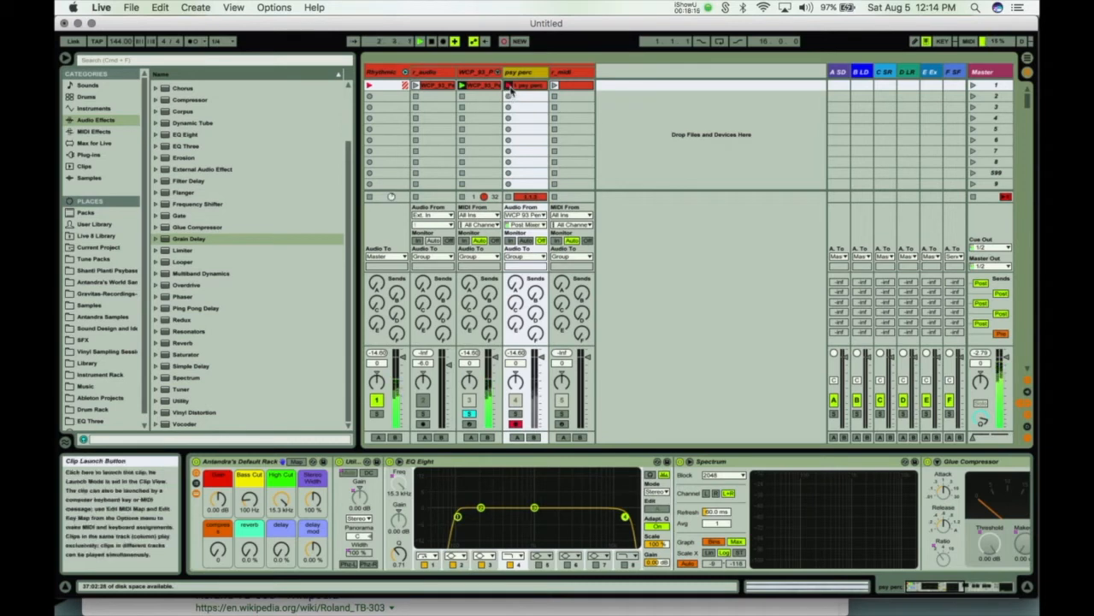
- Record eight bars of the processed percussion into the psy perc track and play the recording back soloed
double_click(518, 89)
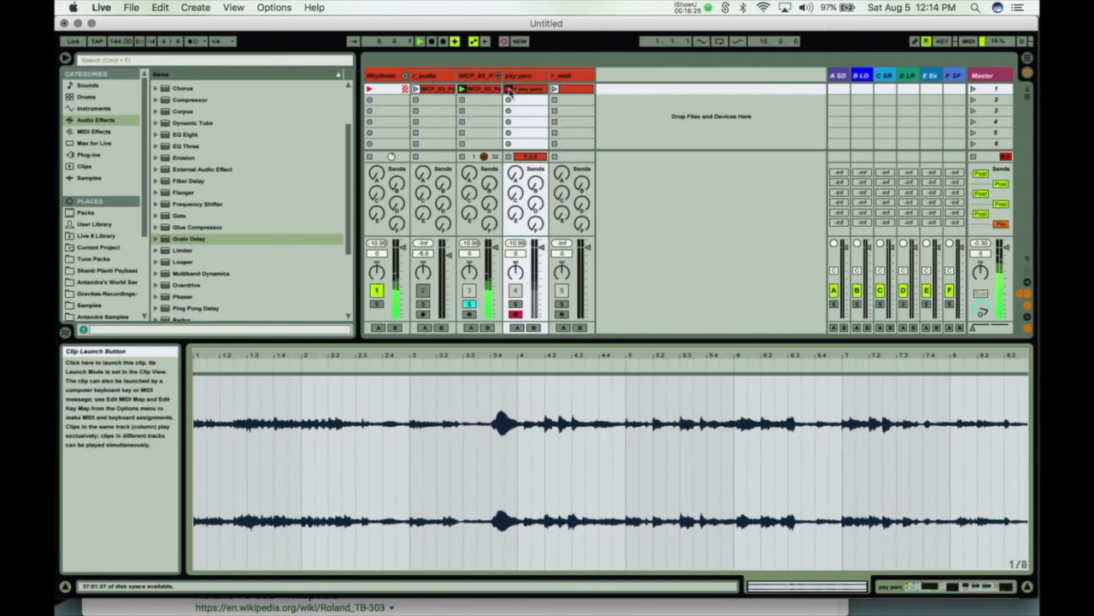
left_click(509, 90)
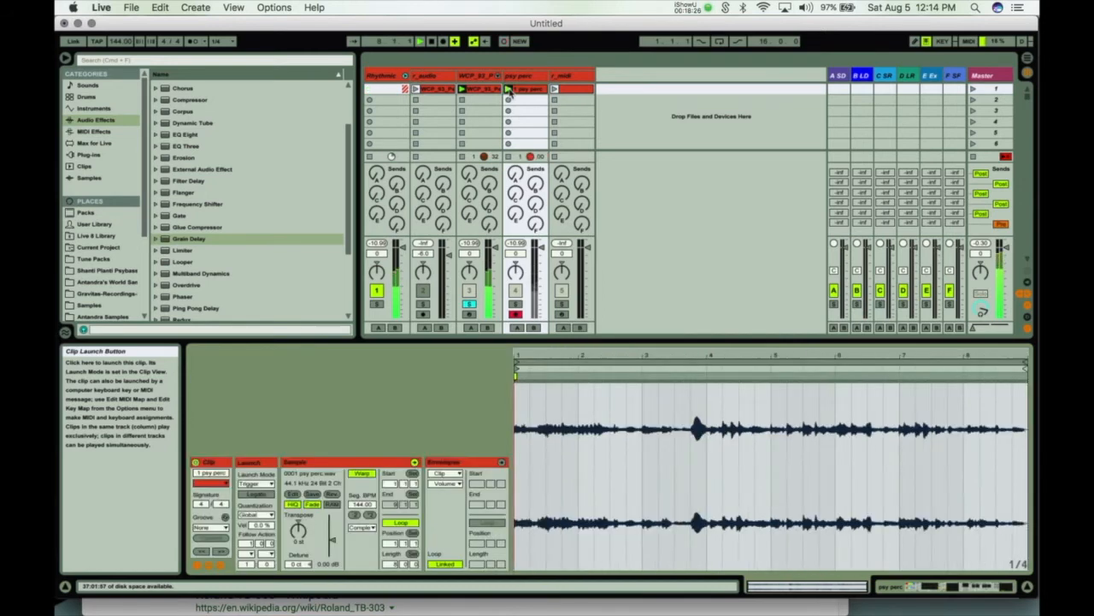
left_click(461, 101)
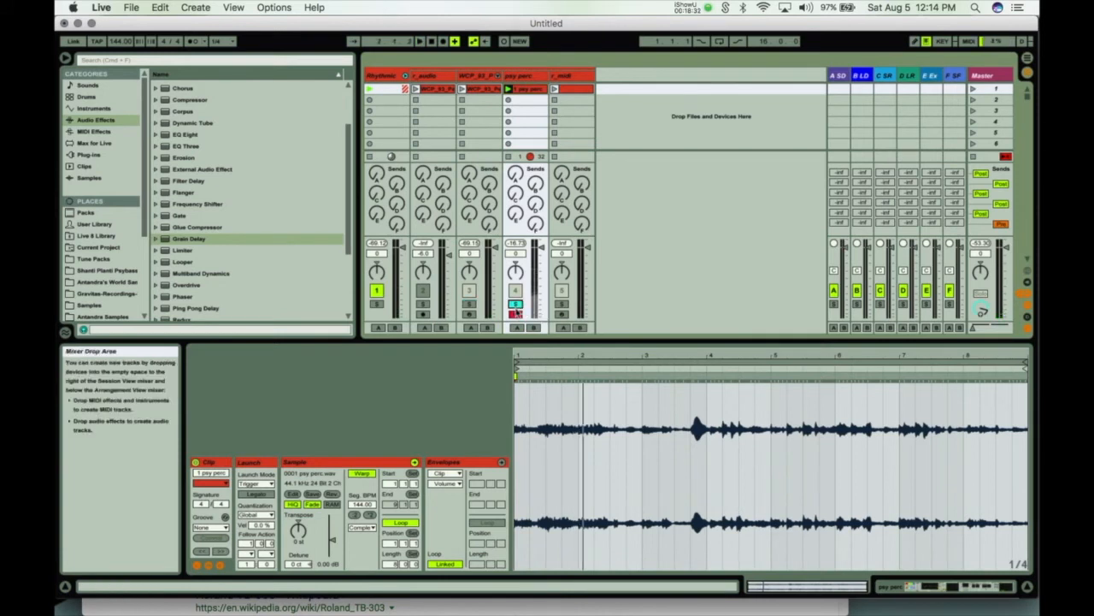
left_click(514, 304)
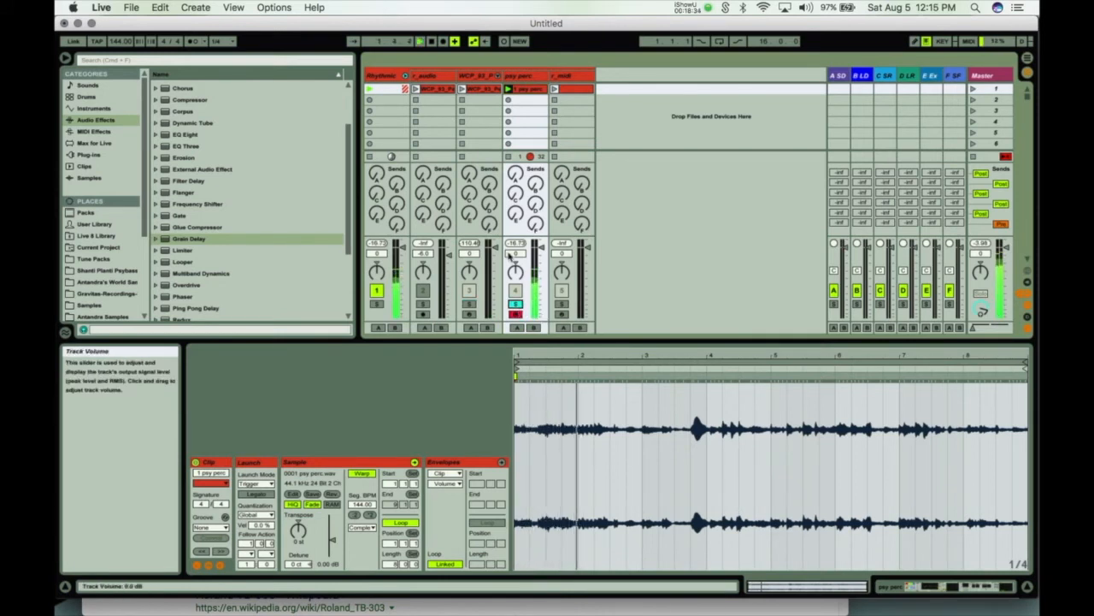
- Slice the recorded psy perc clip to a new MIDI track by transient, using the Built-in preset with warped timing preserved
right_click(530, 91)
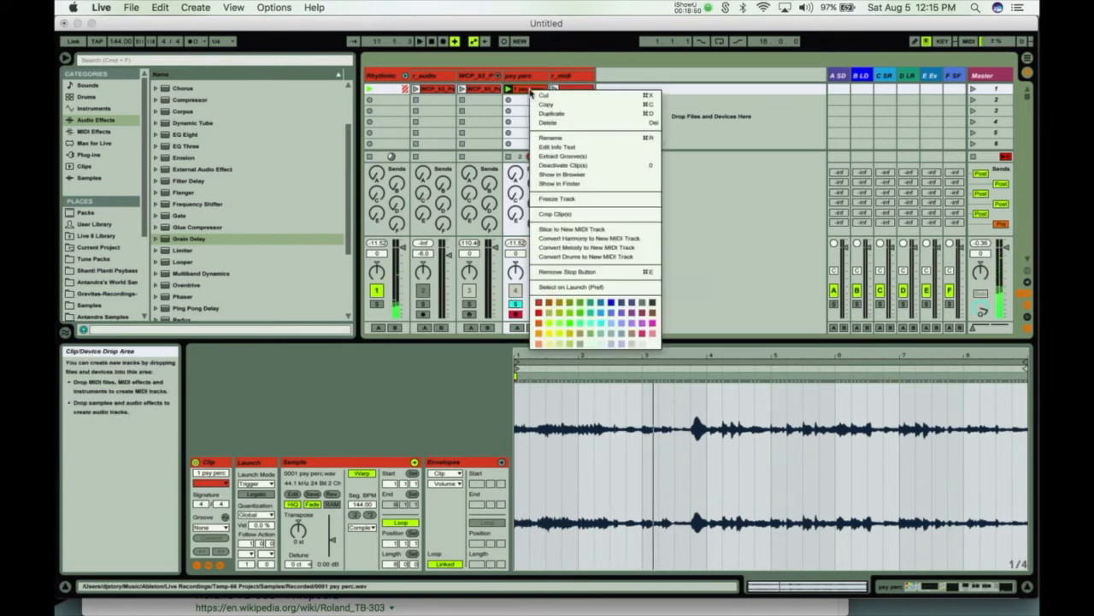
left_click(578, 230)
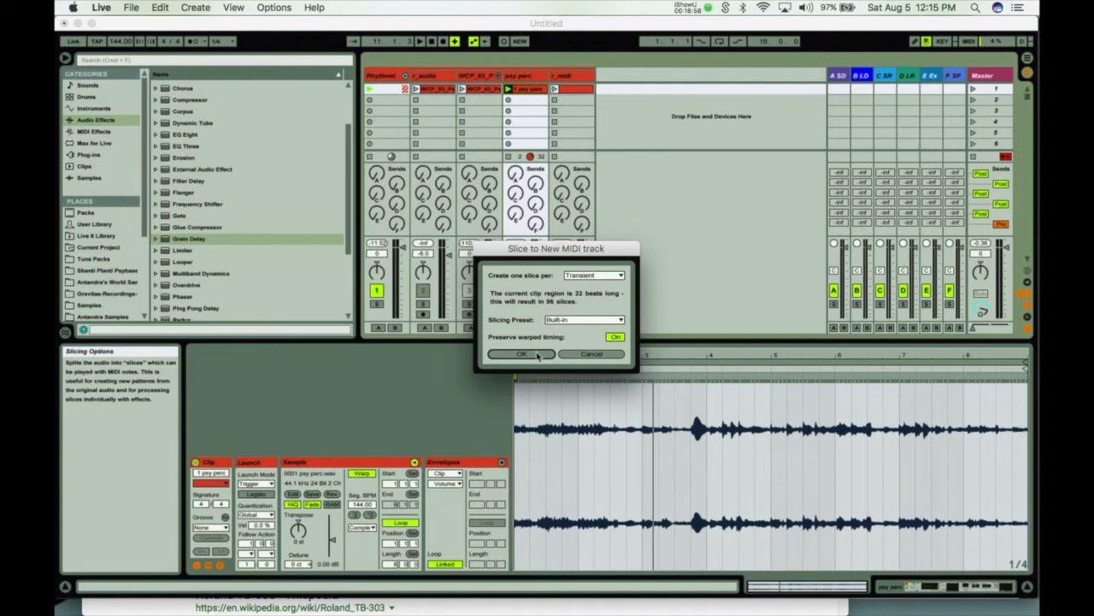
left_click(577, 276)
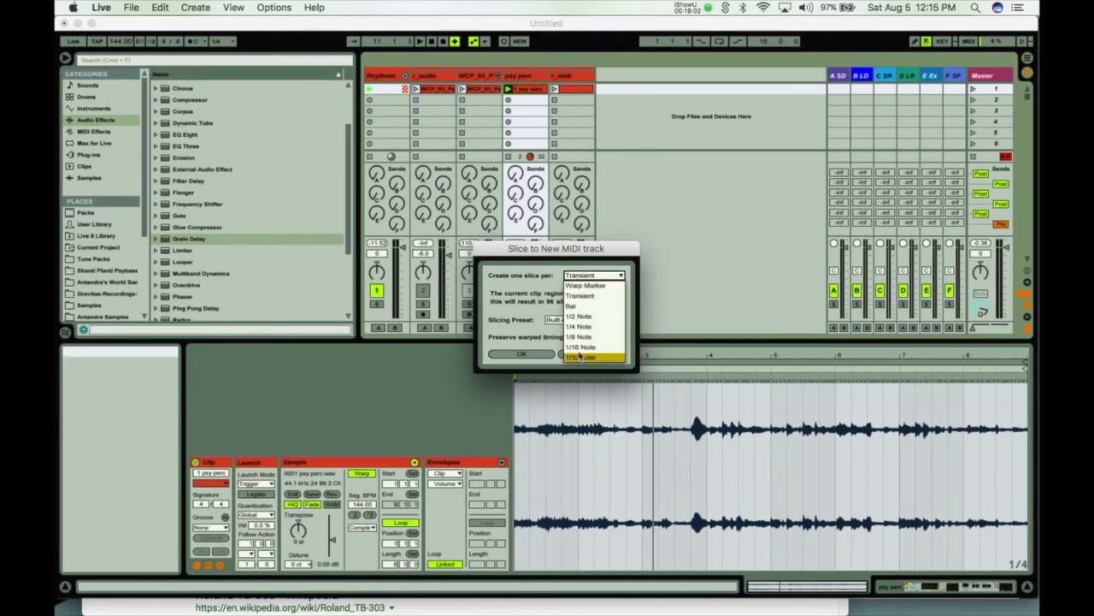
left_click(587, 277)
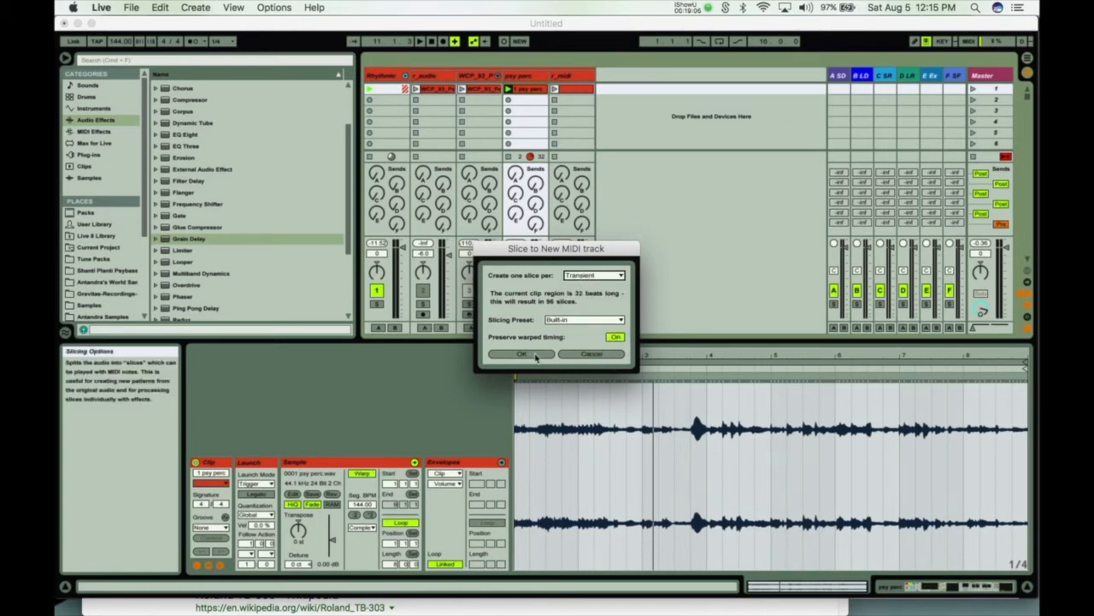
left_click(565, 321)
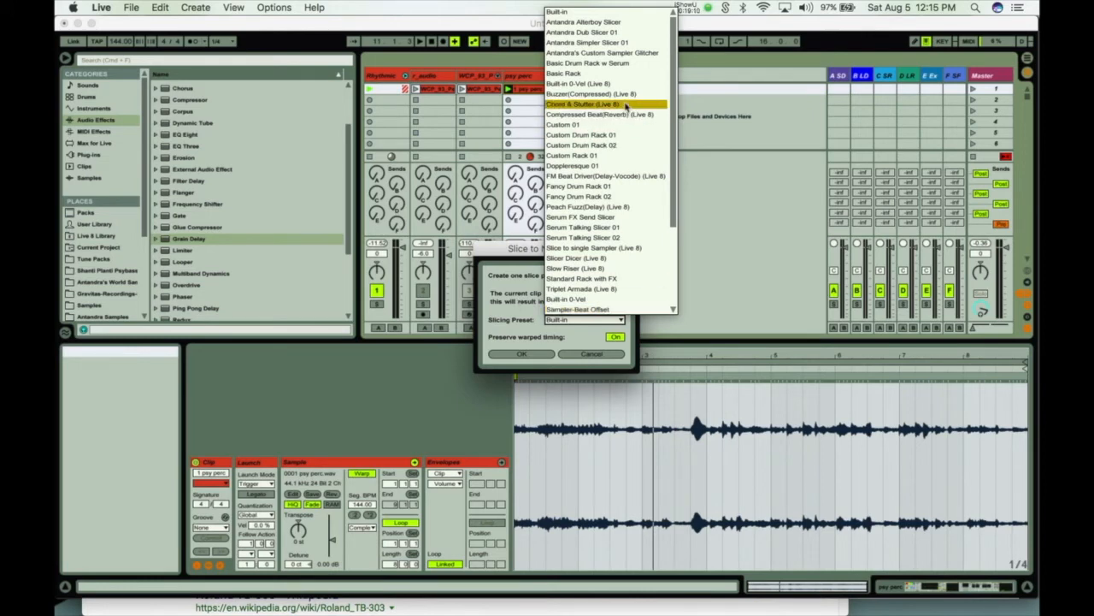
scroll(629, 108, "down", 4)
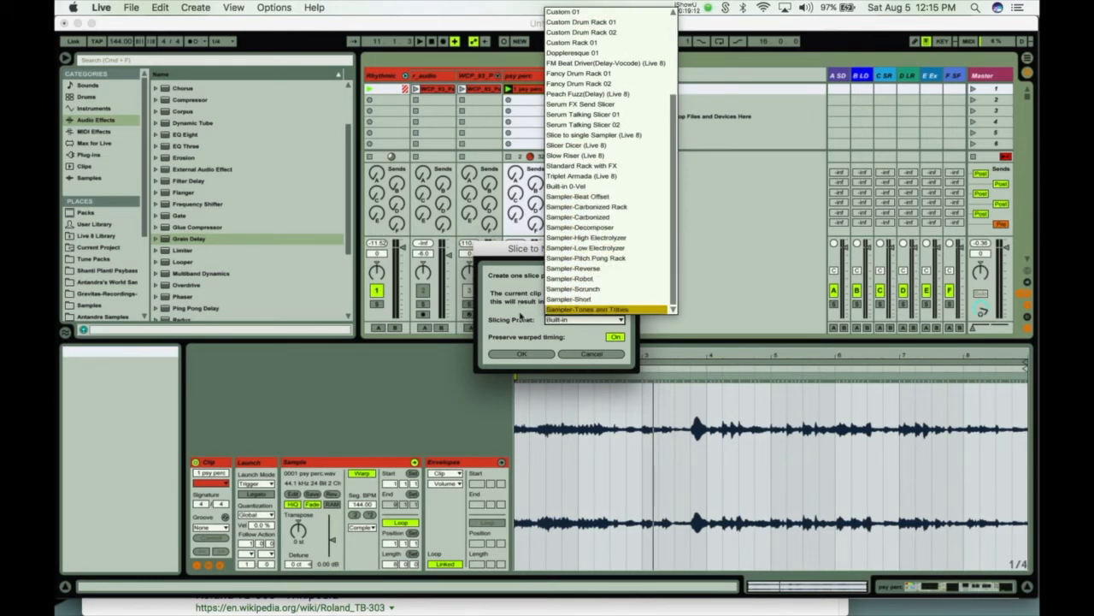
left_click(504, 321)
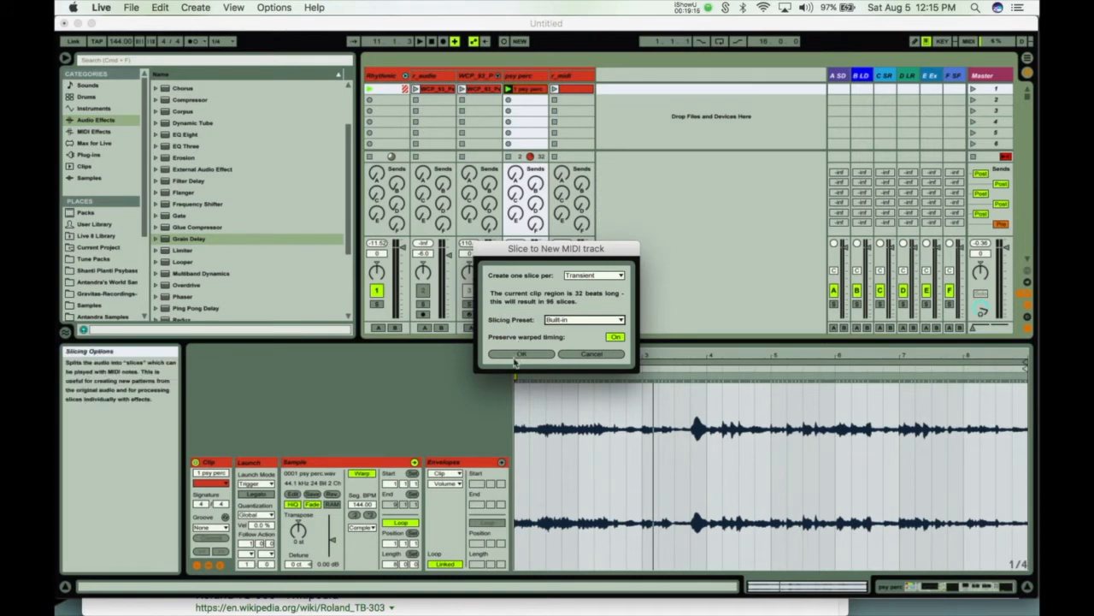
left_click(511, 356)
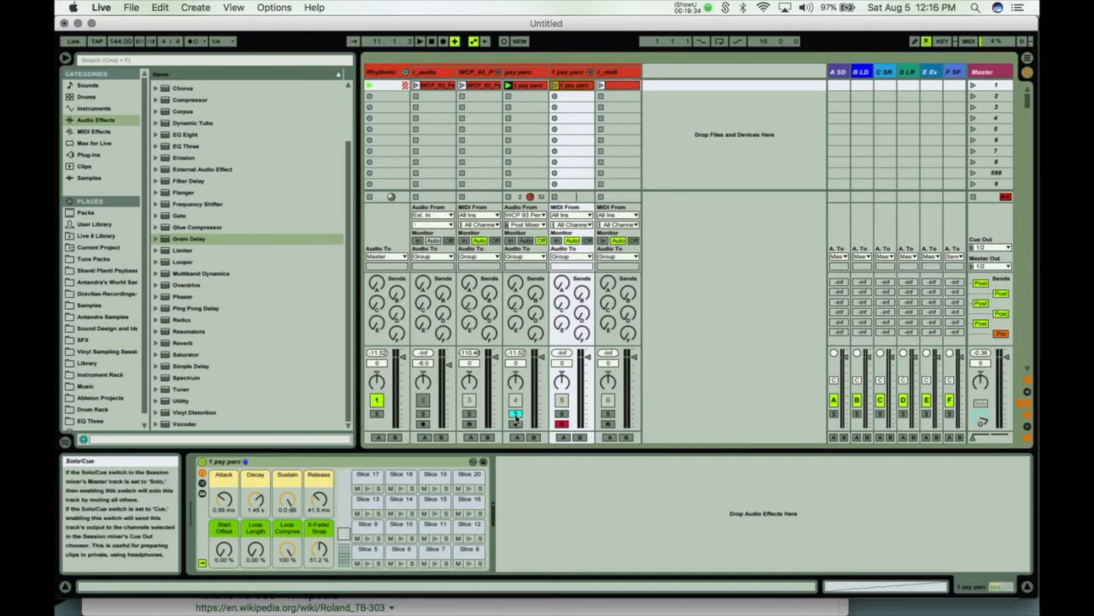
- Play the sliced psy perc MIDI clip soloed and open its notes in an enlarged note editor
left_click(562, 414)
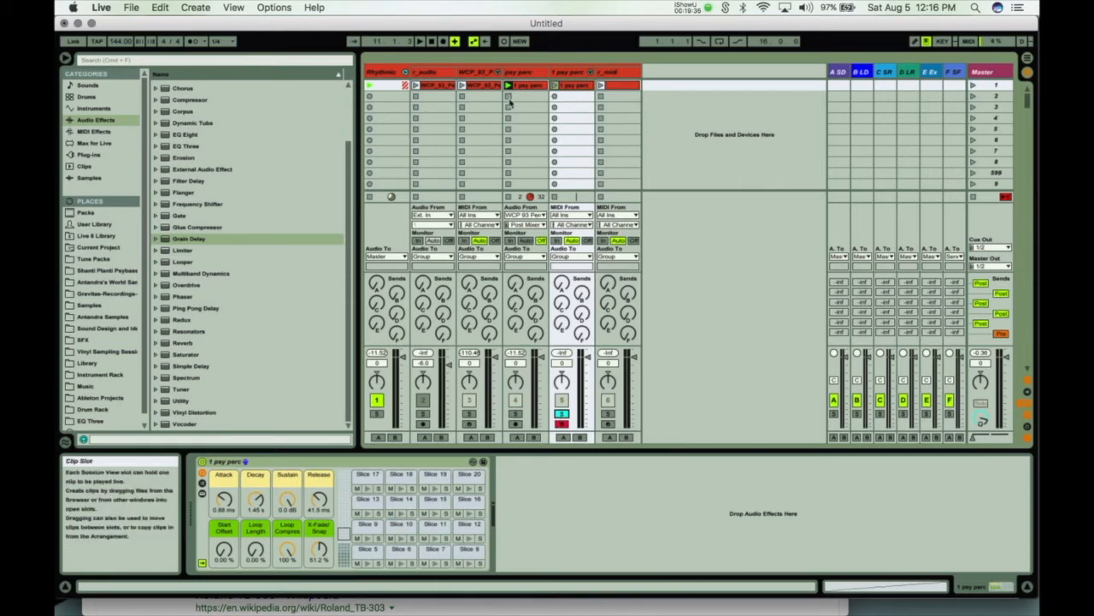
left_click(555, 89)
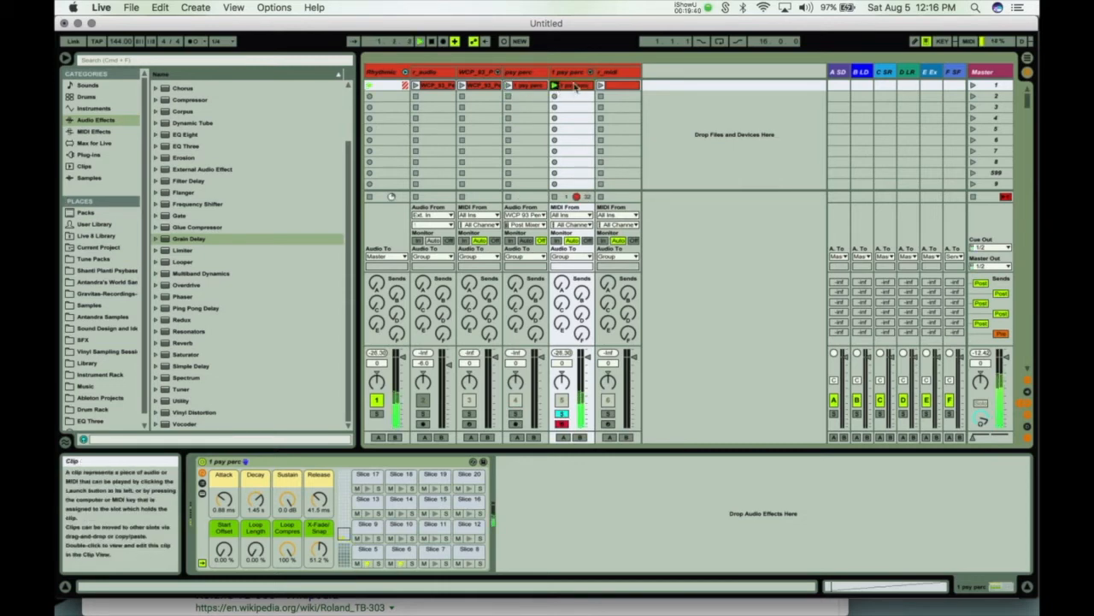
double_click(574, 86)
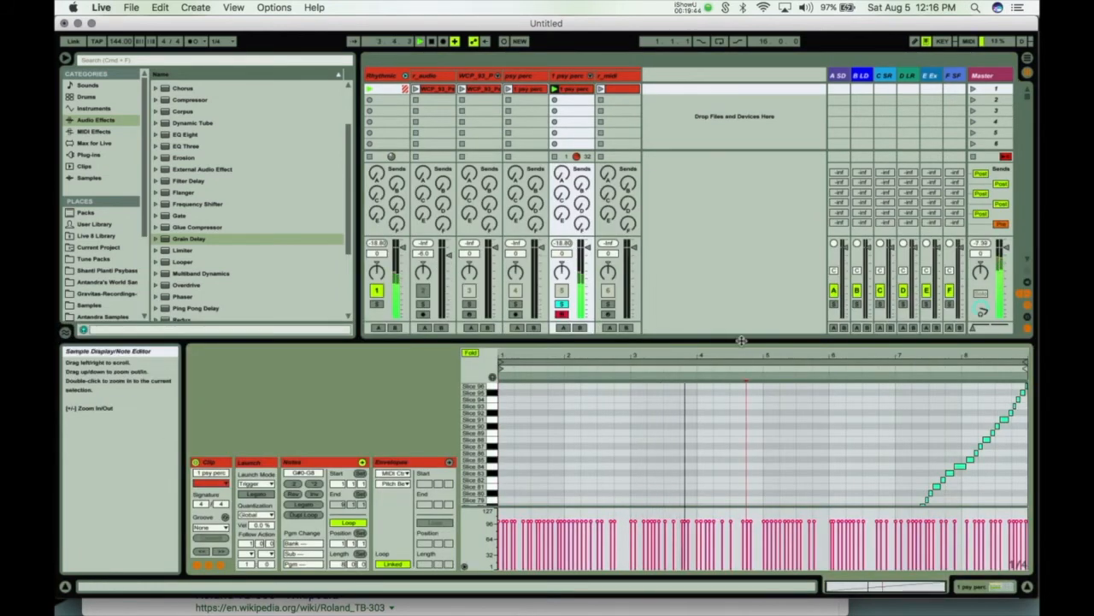
left_click_drag(706, 339, 703, 64)
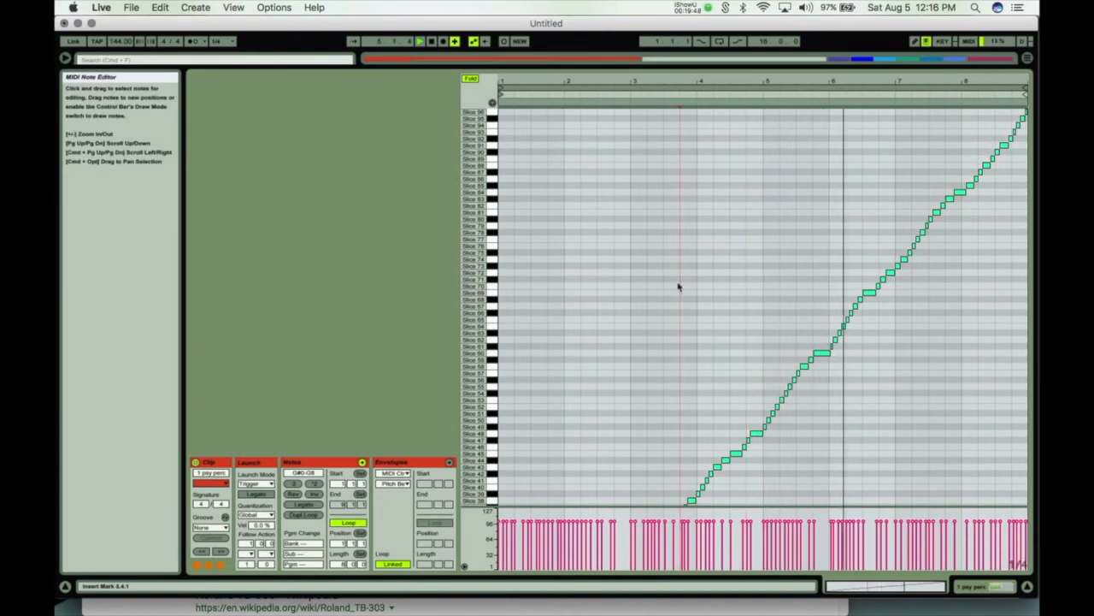
- Quantize all notes of the sliced psy perc clip, play it back and return to the track overview
key("super+a")
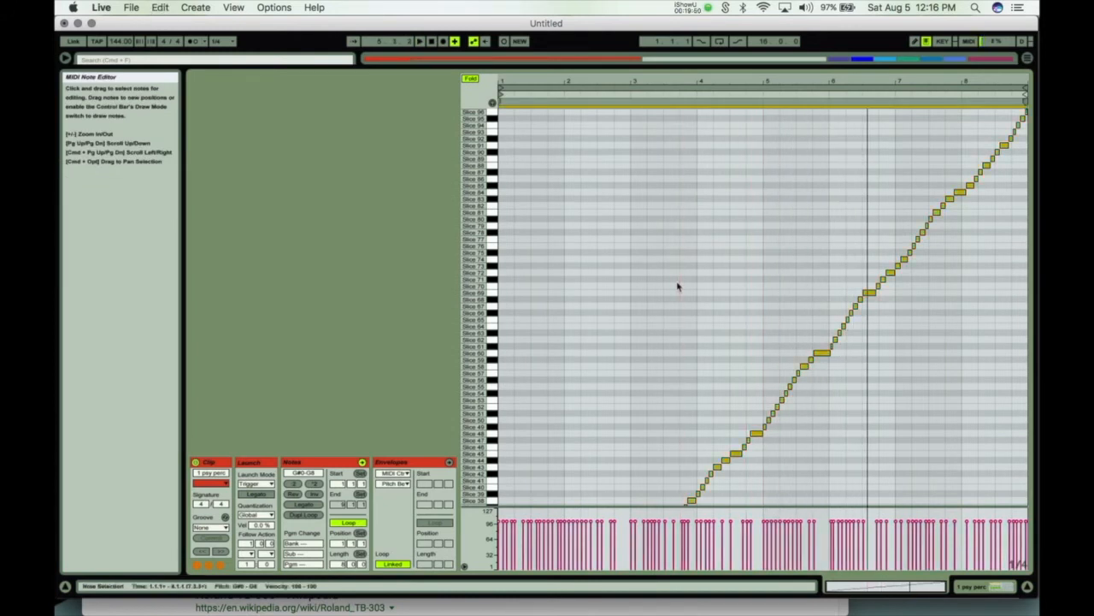
key("super+u")
key("space")
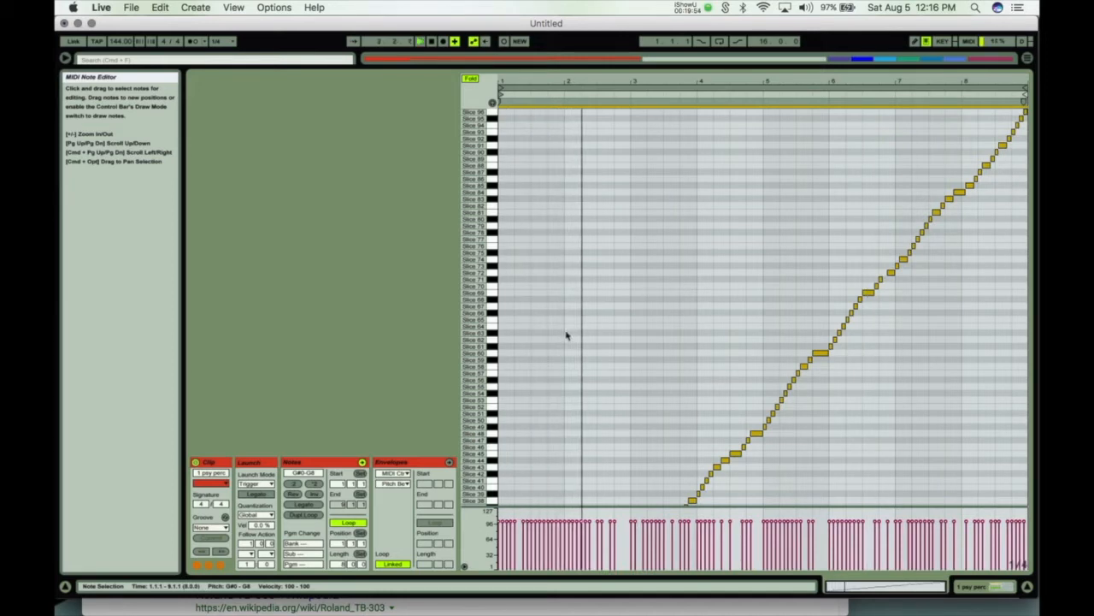
key("Tab")
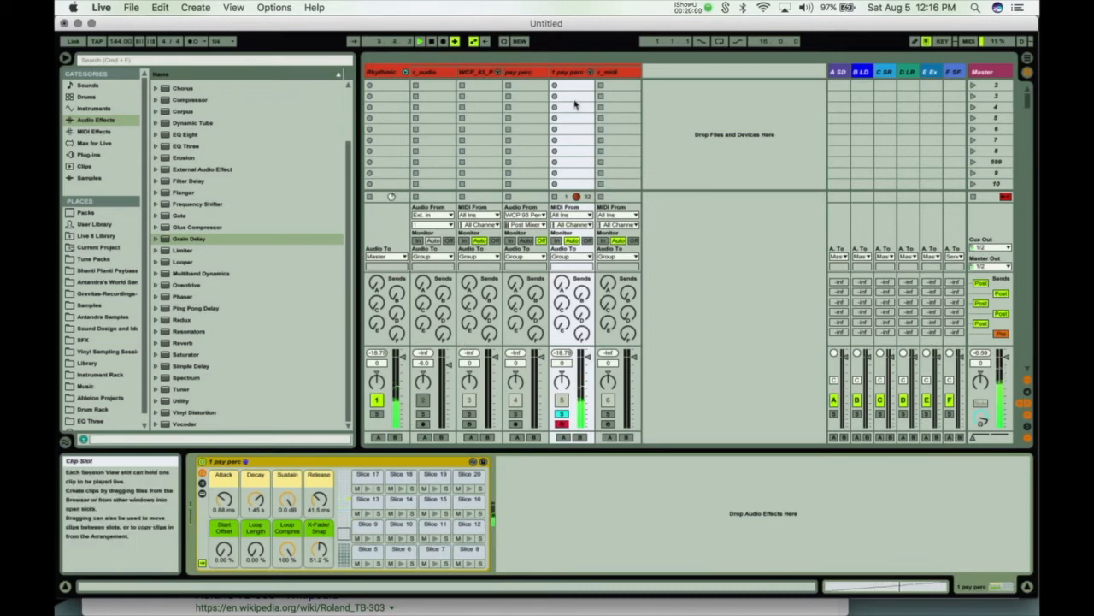
- Delete all notes from the sliced psy perc clip and shorten its loop to one bar
key("Tab")
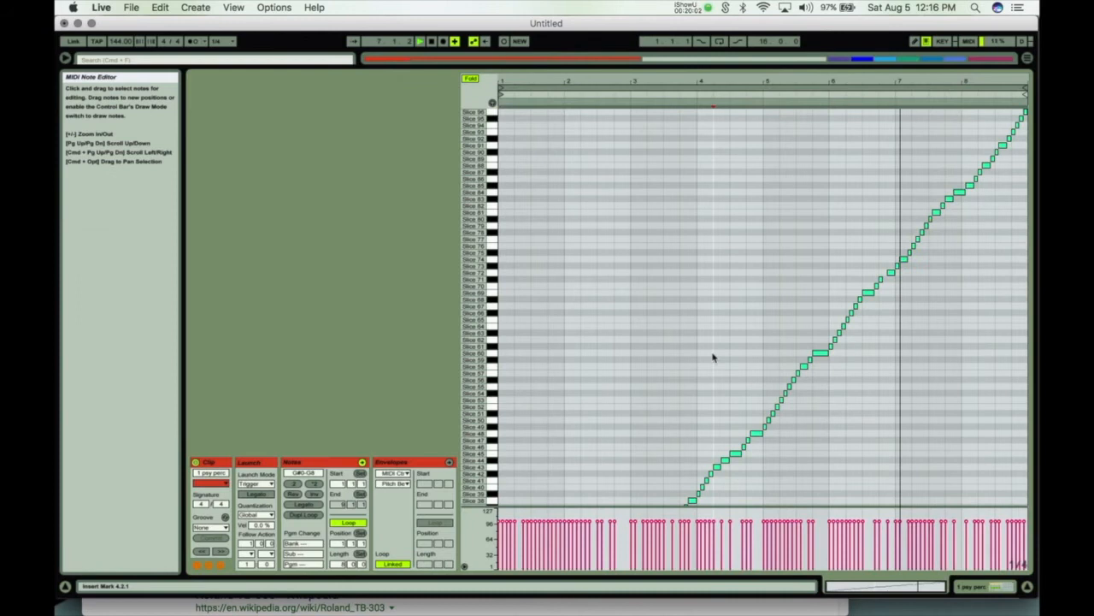
key("super+a")
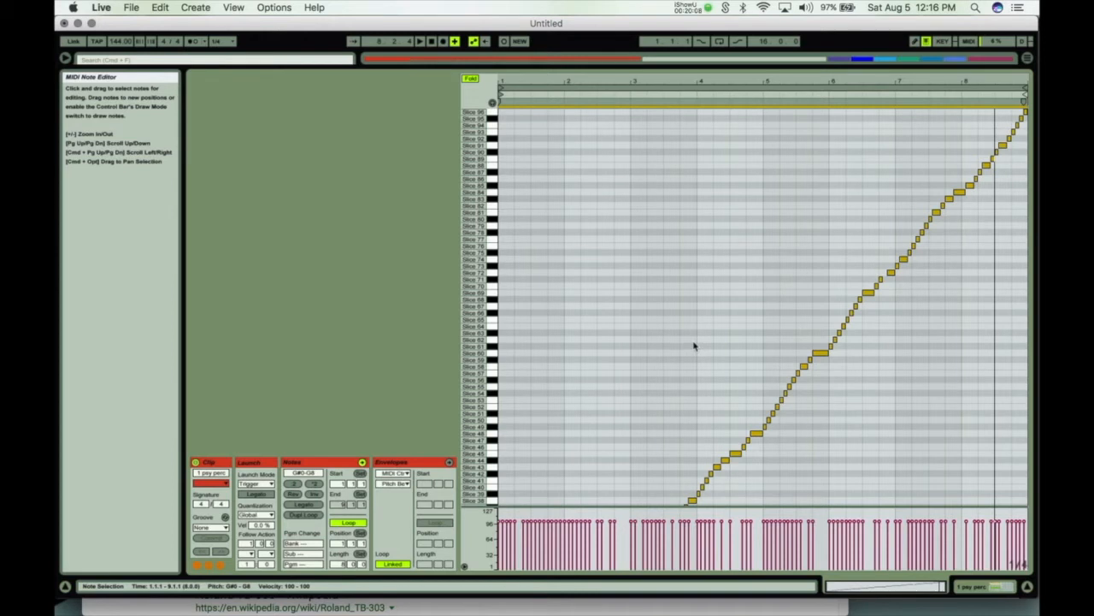
key("Delete")
left_click_drag(1025, 92, 513, 146)
left_click_drag(513, 82, 565, 383)
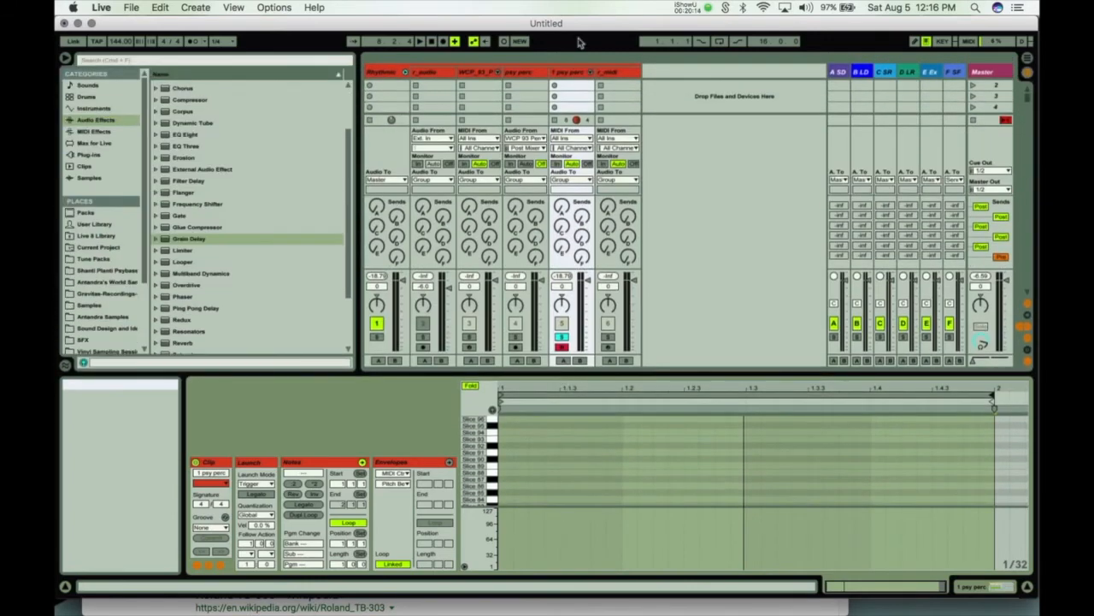
- Launch the r_midi track's clip in the first scene and turn off that track's solo so all tracks play together
left_click(579, 73)
left_click(601, 86)
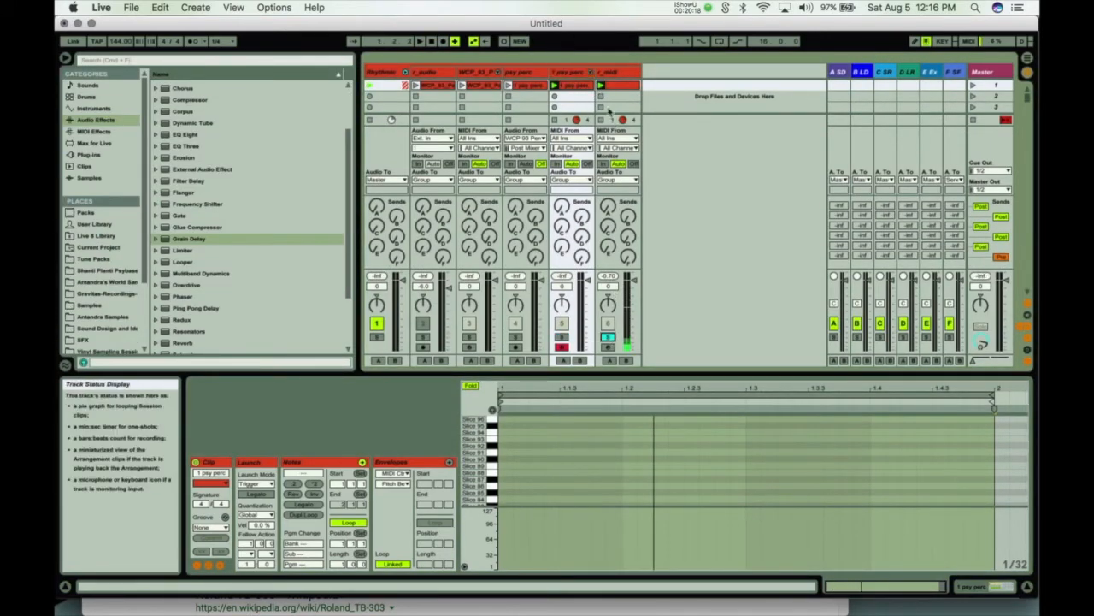
left_click(607, 337)
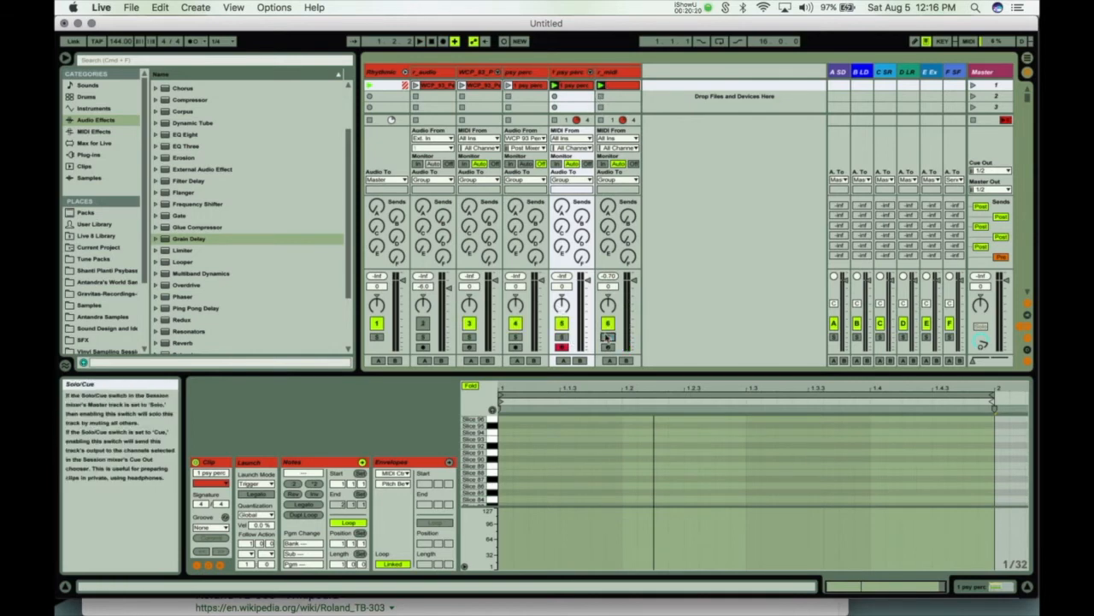
left_click(602, 86)
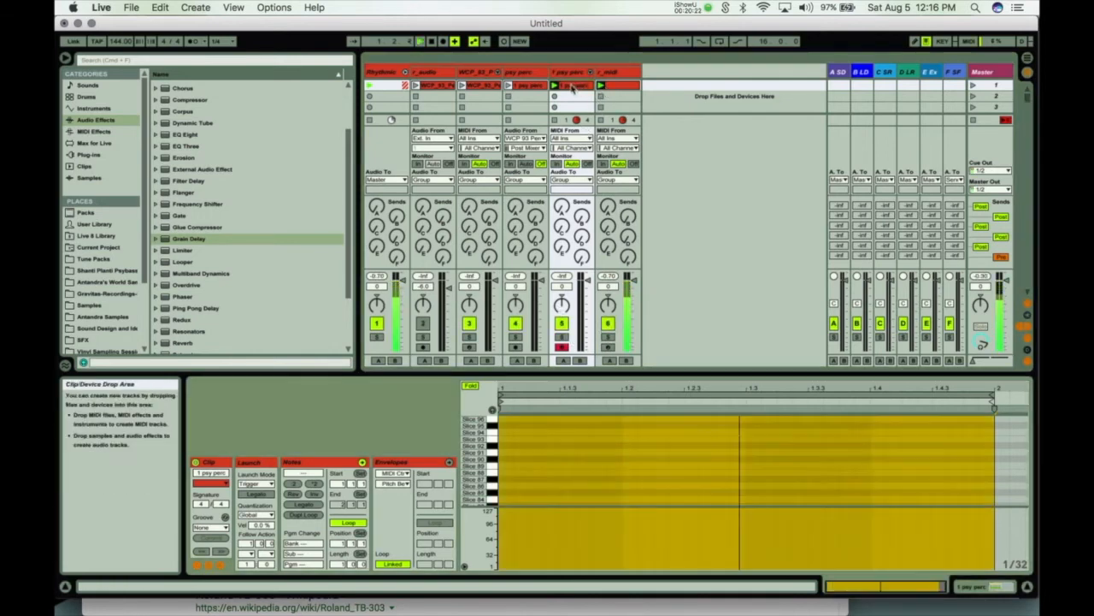
- Draw sixteenth notes on Slice 85 and Slice 88, then duplicate the second onto Slice 90 and lengthen it to end at beat 1.2
left_click(505, 477)
double_click(507, 467)
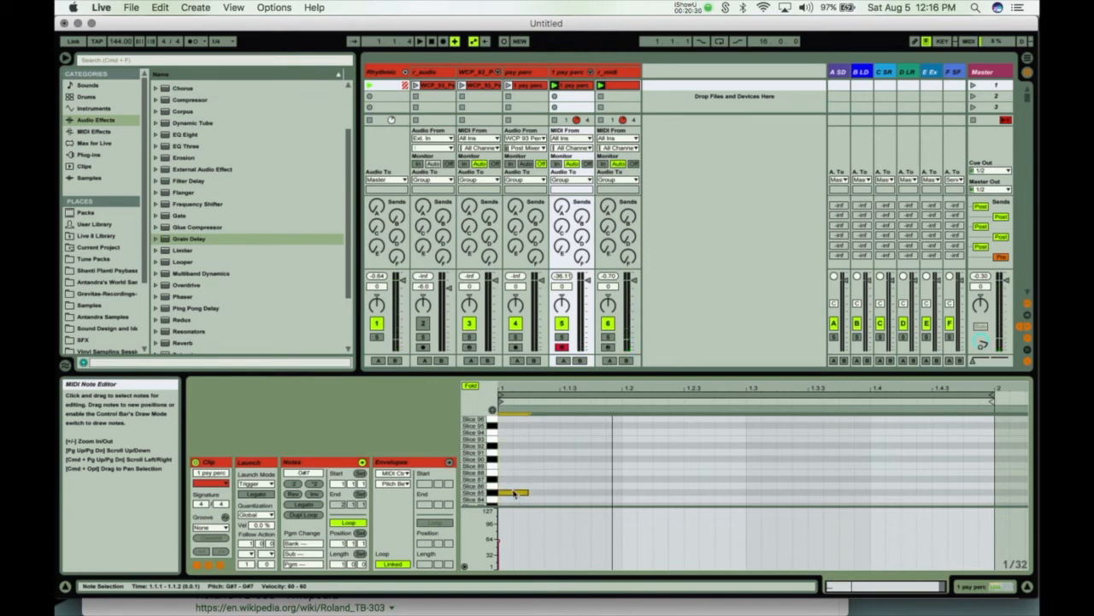
left_click_drag(514, 469, 548, 476)
key("super+d")
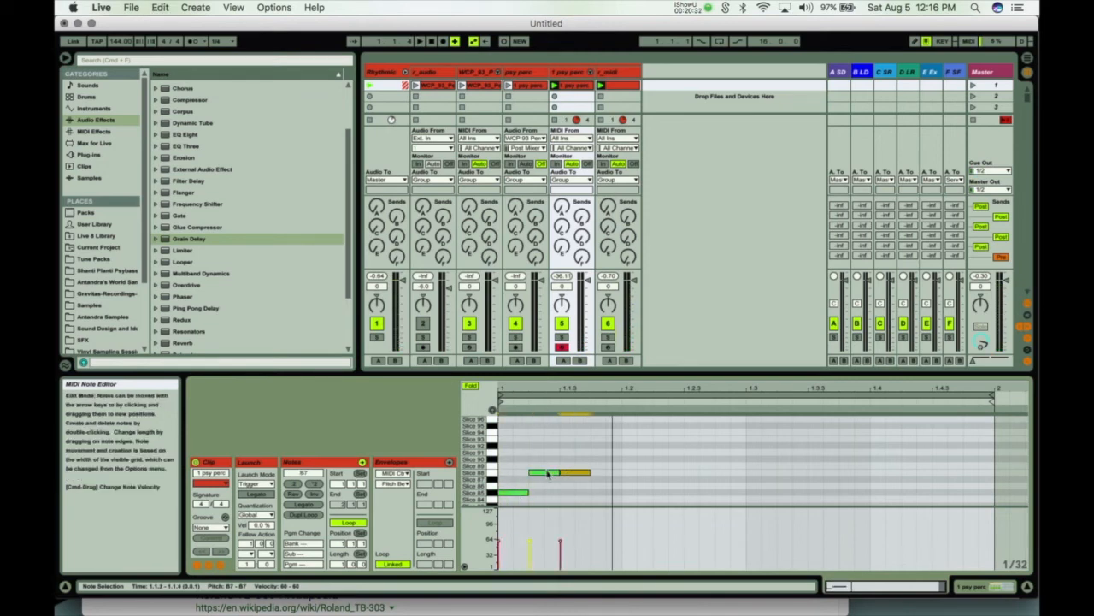
key("space")
key("Up")
key("Up")
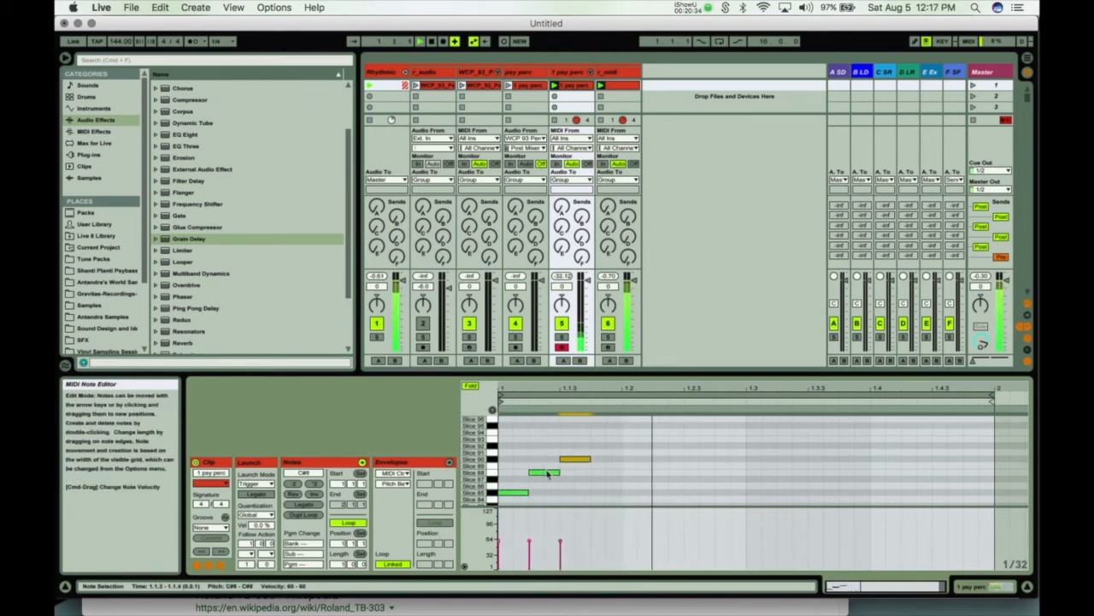
left_click_drag(590, 460, 626, 459)
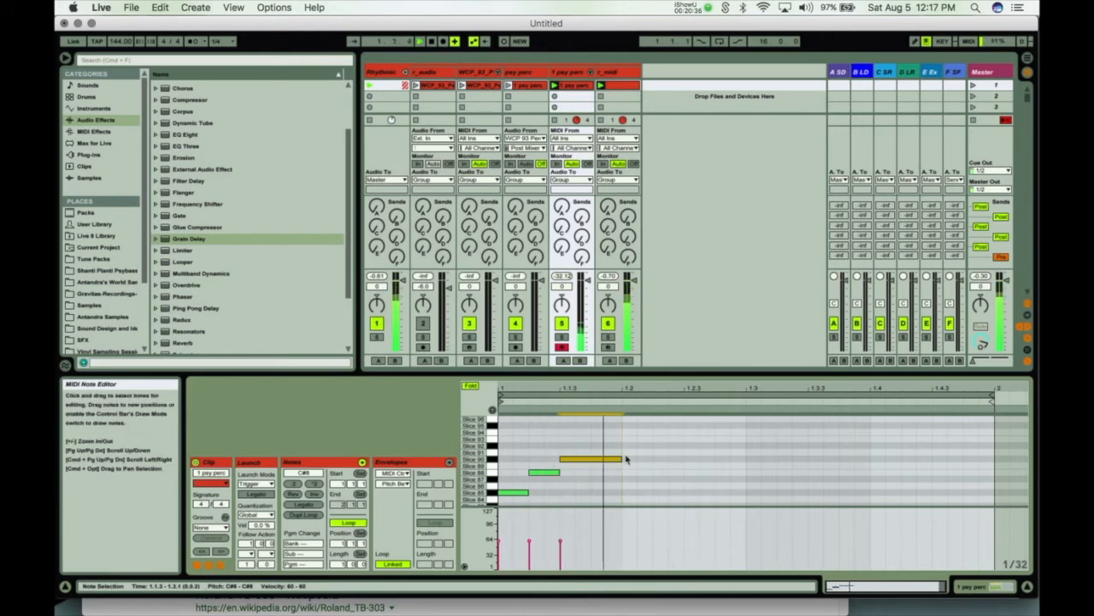
- Continue the pattern with duplicated eighth notes on Slice 93 at 1.2, Slice 95 at 1.2.3, Slice 94 at 1.3 and Slice 96 at 1.3.3
key("super+d")
key("Up")
key("Up")
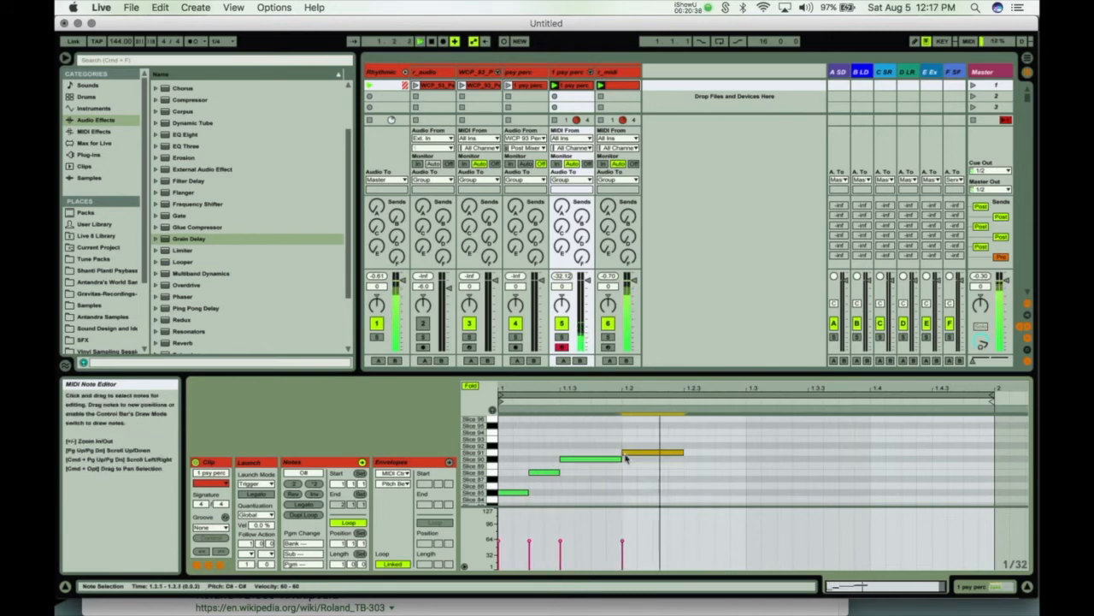
key("Up")
key("super+d")
key("Up")
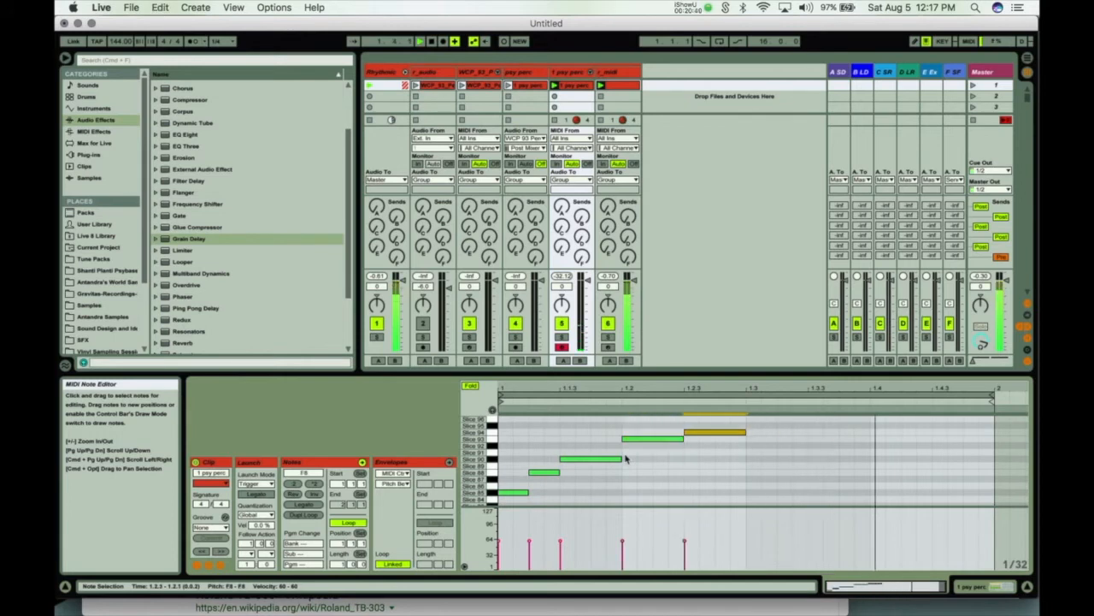
key("Up")
key("super+d")
key("Down")
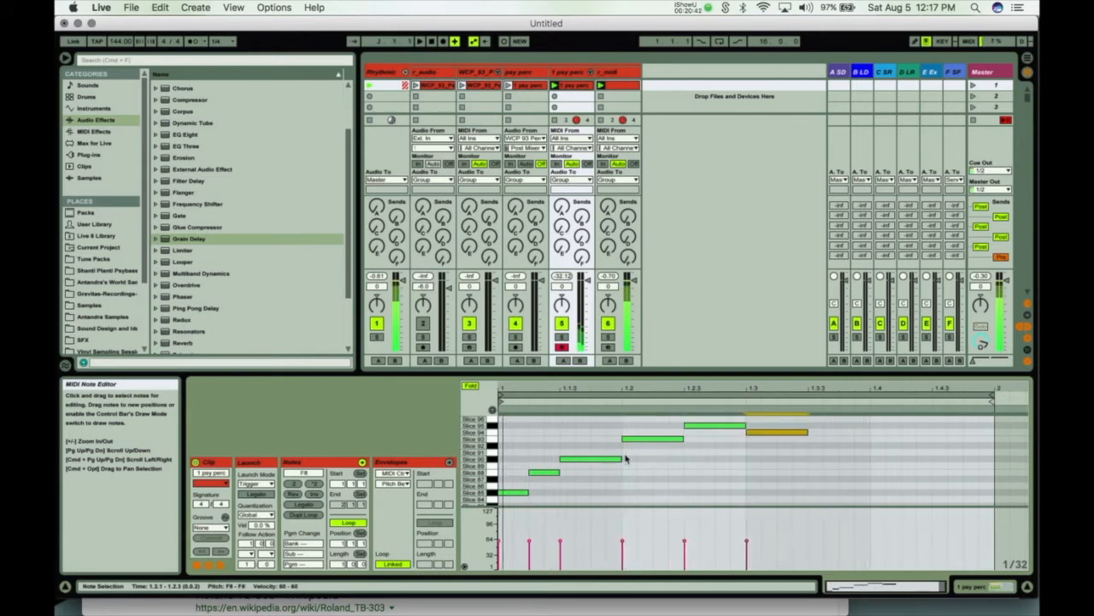
key("super+d")
key("Up")
key("Up")
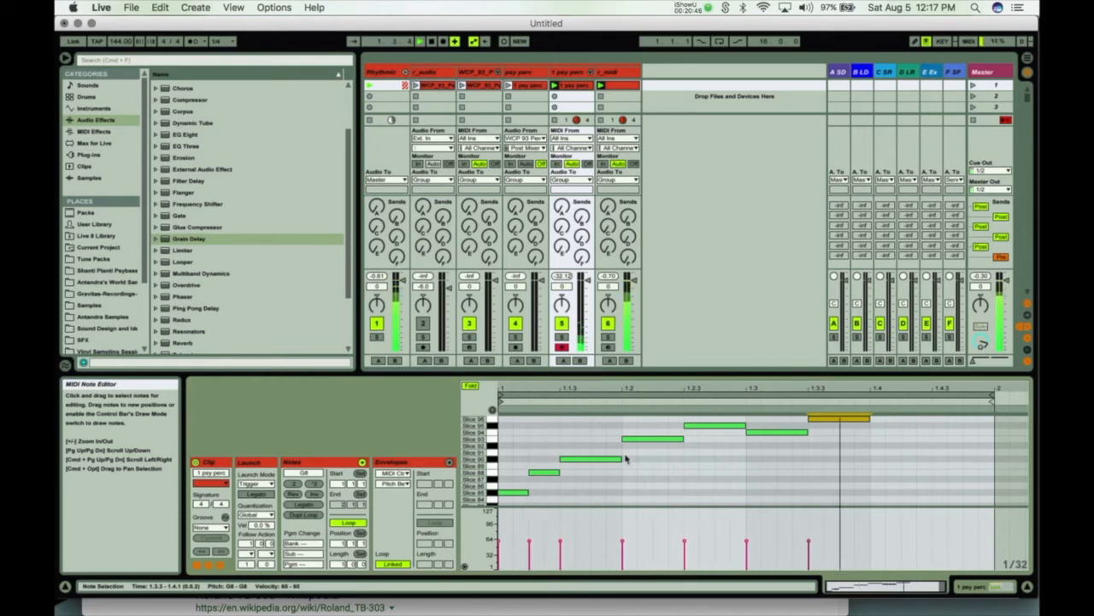
- Duplicate the last note to beat 1.4 and lower the copy to Slice 77
key("super+d")
key("Down")
key("Down")
key("Down")
key("Down")
key("Down")
key("Down")
key("Down")
key("Down")
key("Down")
key("Down")
key("Down")
key("Down")
key("Down")
key("Down")
key("Down")
key("Down")
key("Down")
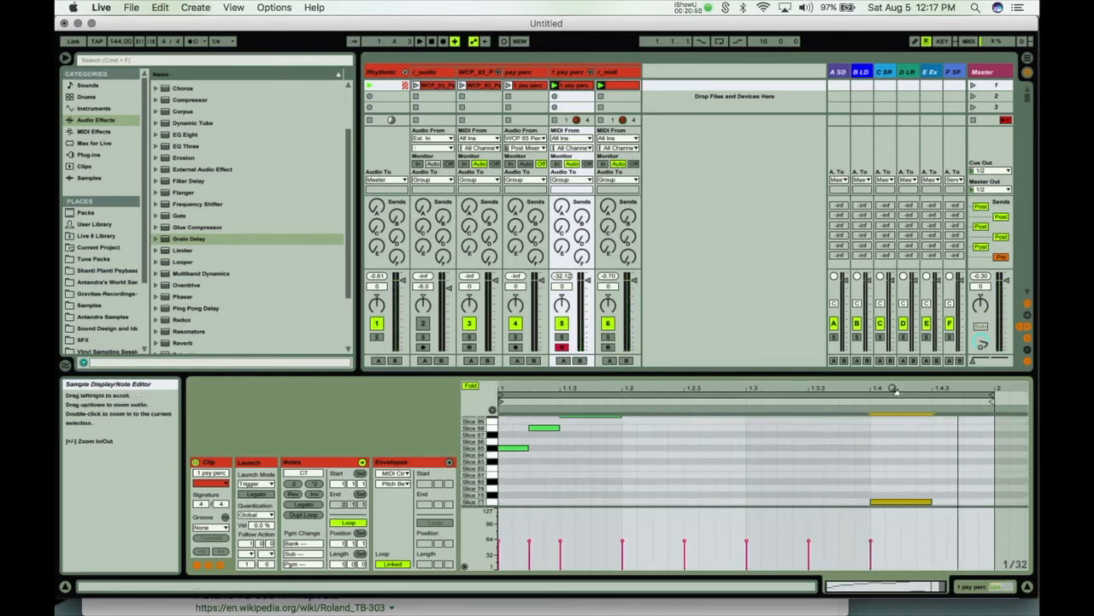
- During playback, transpose the notes at 1.3 and 1.3.3 down one octave and all notes before 1.3 down two octaves
left_click_drag(842, 374, 842, 209)
key("space")
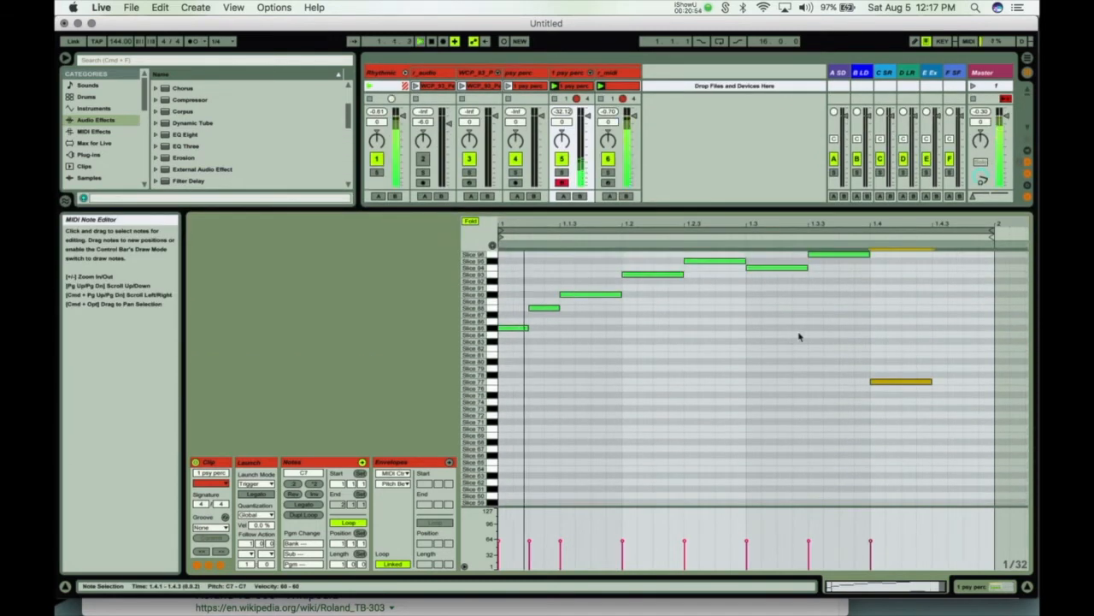
left_click_drag(760, 255, 845, 290)
key("shift+Down")
left_click_drag(744, 246, 503, 338)
key("shift+Down")
key("shift+Down")
key("shift+Down")
key("shift+Down")
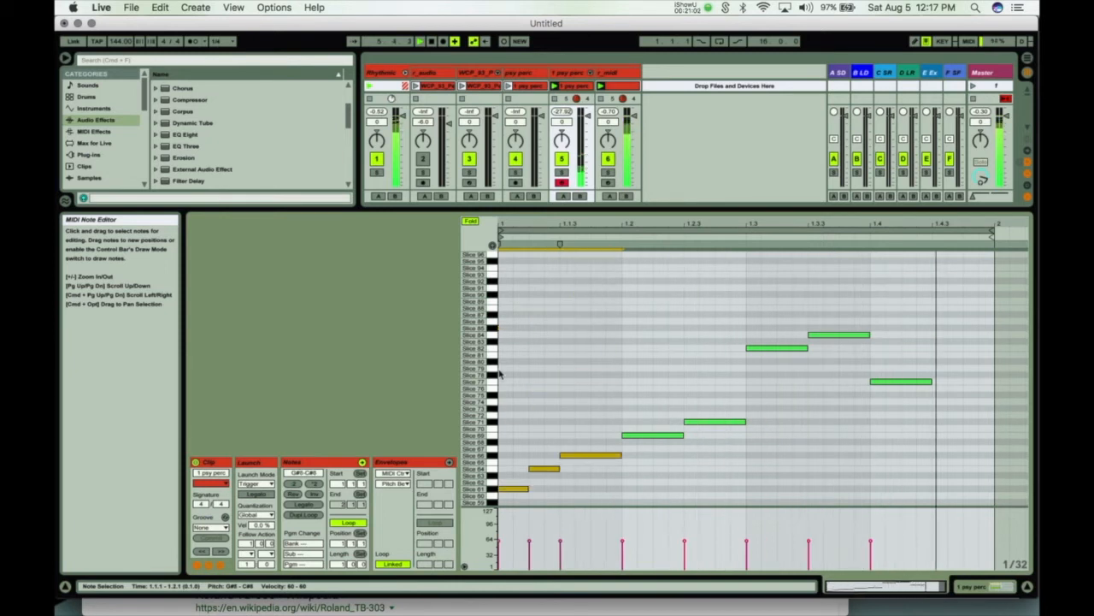
- Transpose the first three notes of the pattern down two more octaves
left_click(577, 366)
scroll(676, 405, "down", 3)
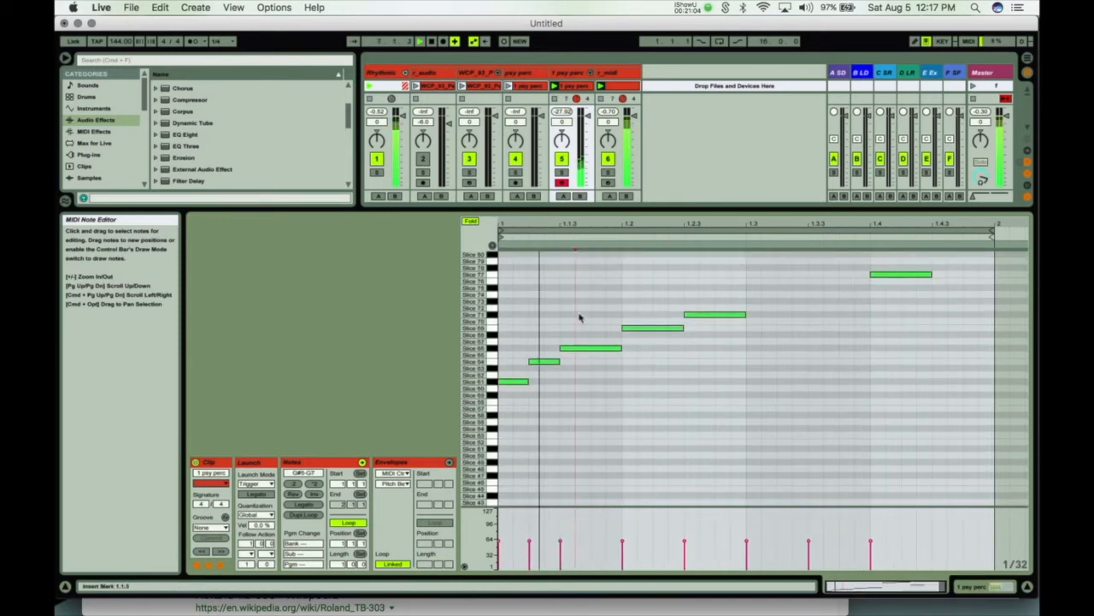
left_click_drag(513, 318, 606, 420)
key("shift+Down")
key("shift+Down")
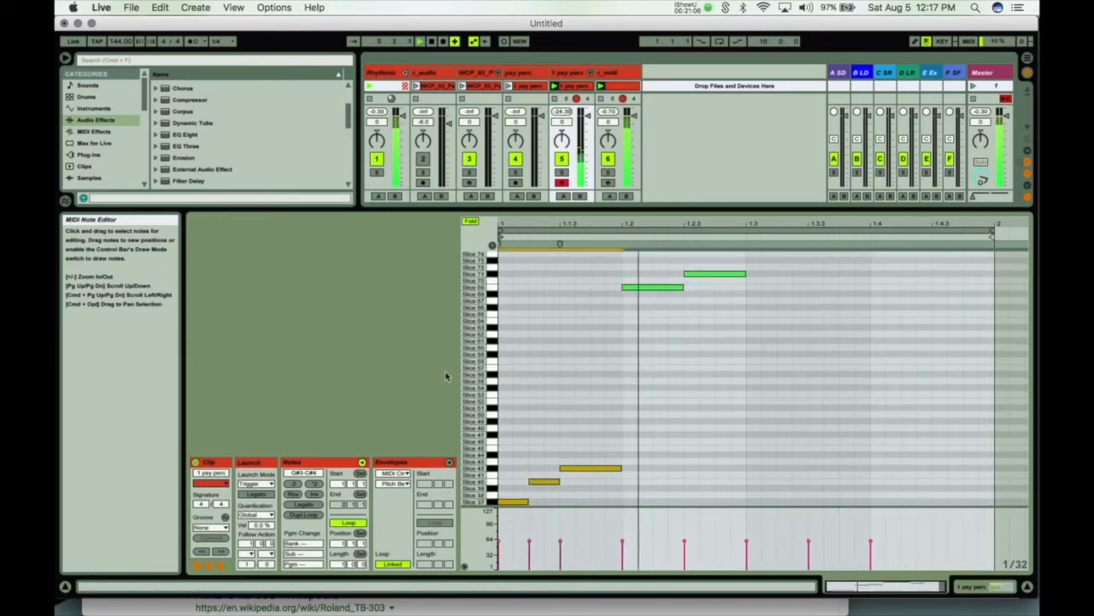
- Load the OTT preset of Multiband Dynamics after the sliced psy perc rack and play the result
key("shift+Tab")
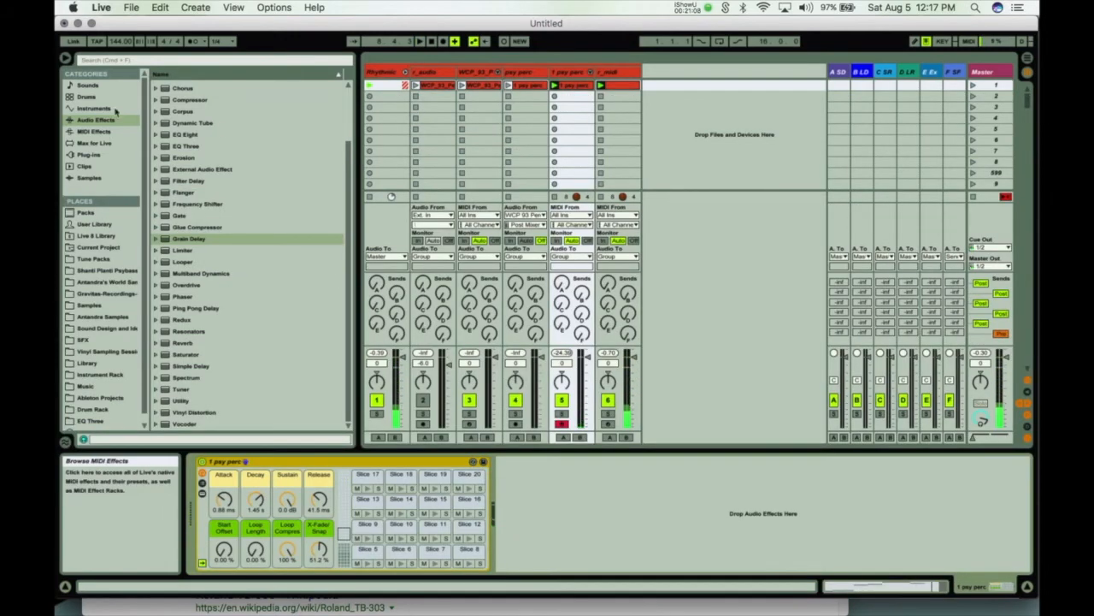
left_click(158, 124)
left_click(158, 124)
left_click(158, 124)
left_click(158, 124)
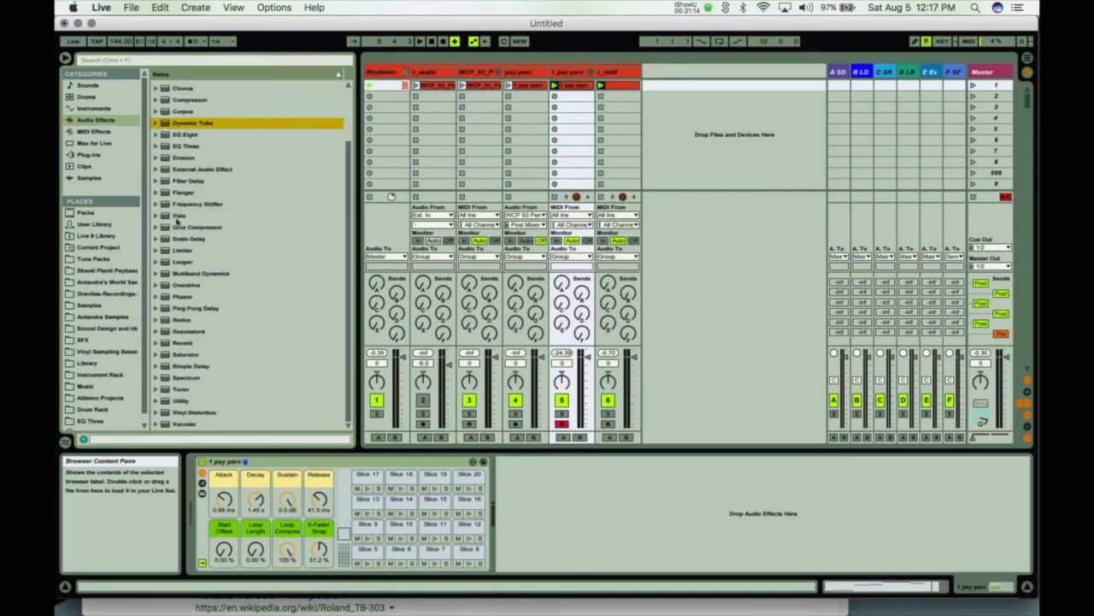
scroll(168, 350, "up", 1)
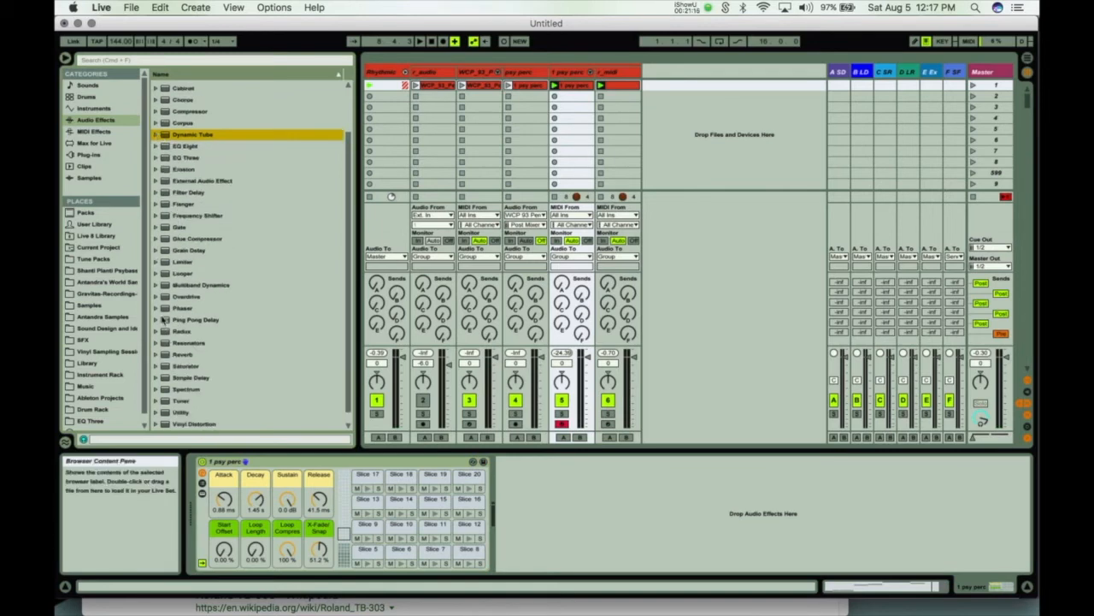
left_click(157, 285)
left_click(188, 366)
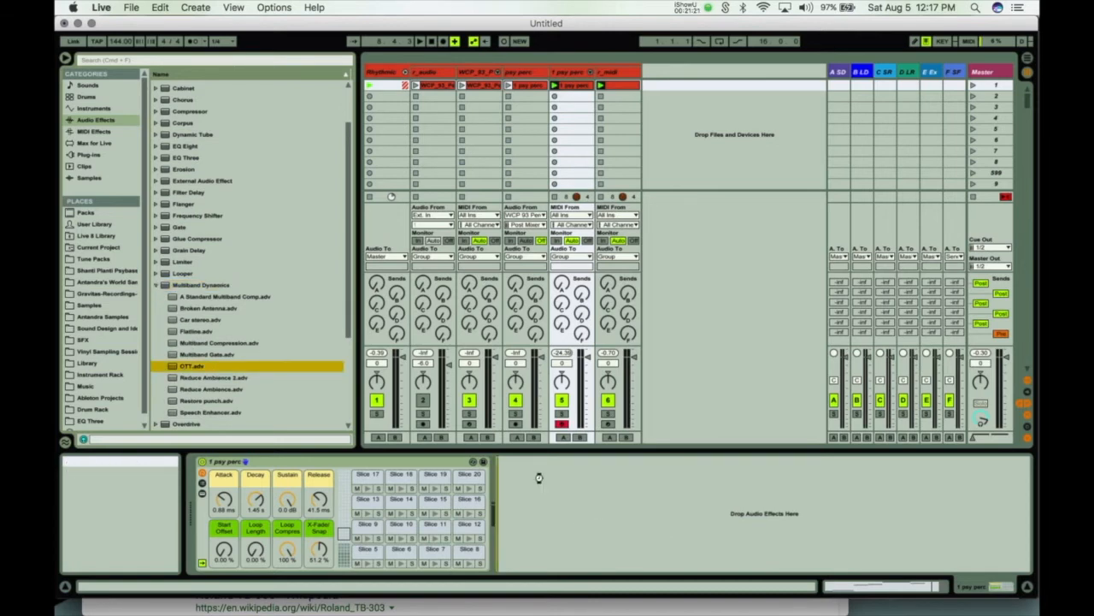
left_click_drag(541, 483, 540, 483)
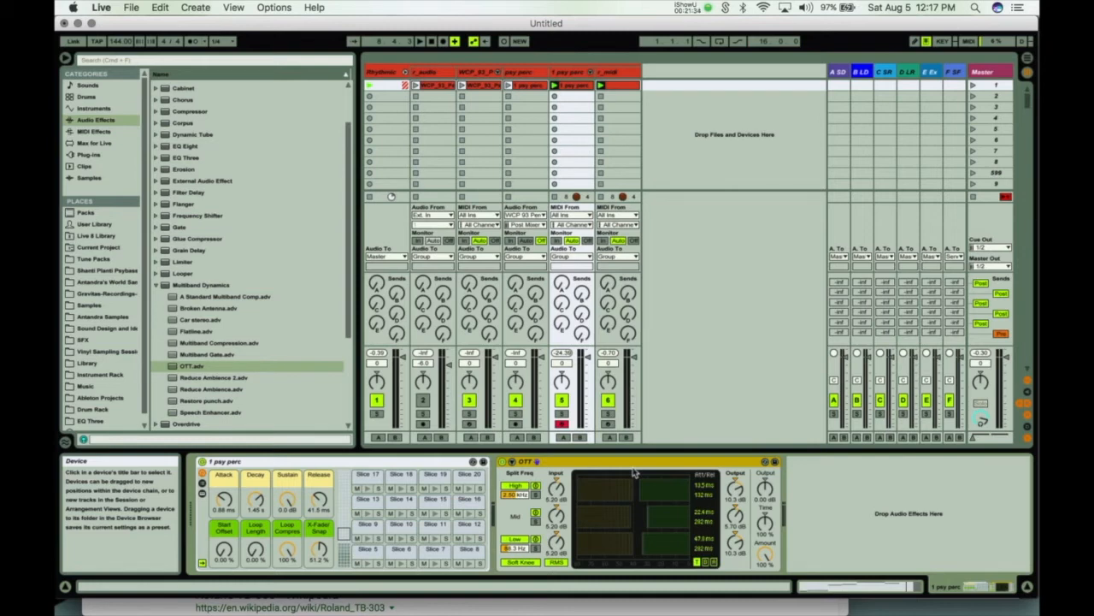
key("space")
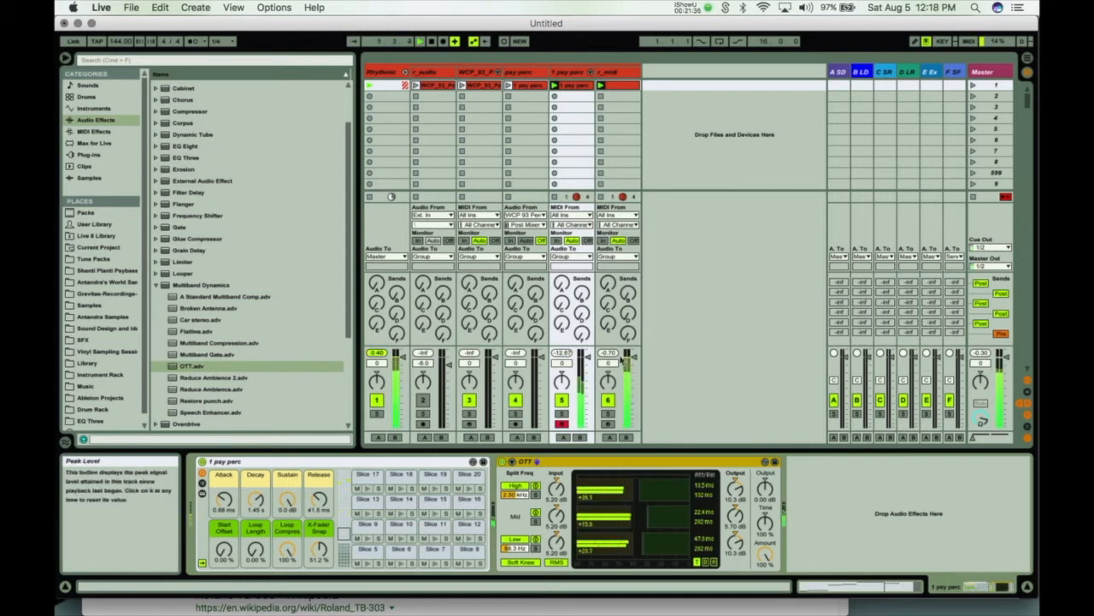
- Extend the psy perc clip's loop to two bars and duplicate all its notes directly after the first pattern
double_click(573, 92)
scroll(761, 320, "up", 3)
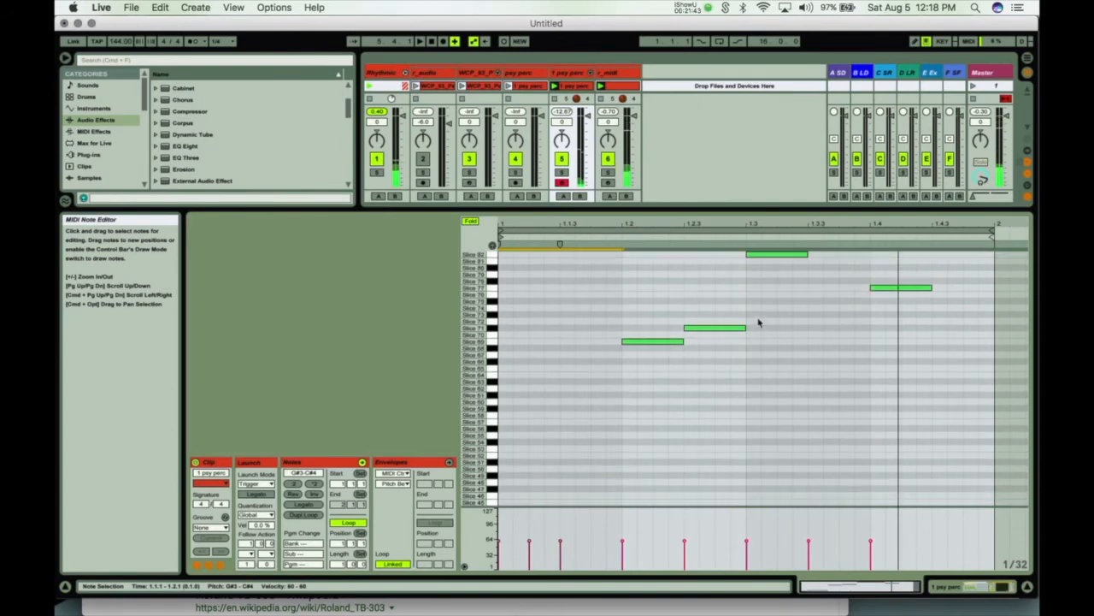
left_click(992, 231)
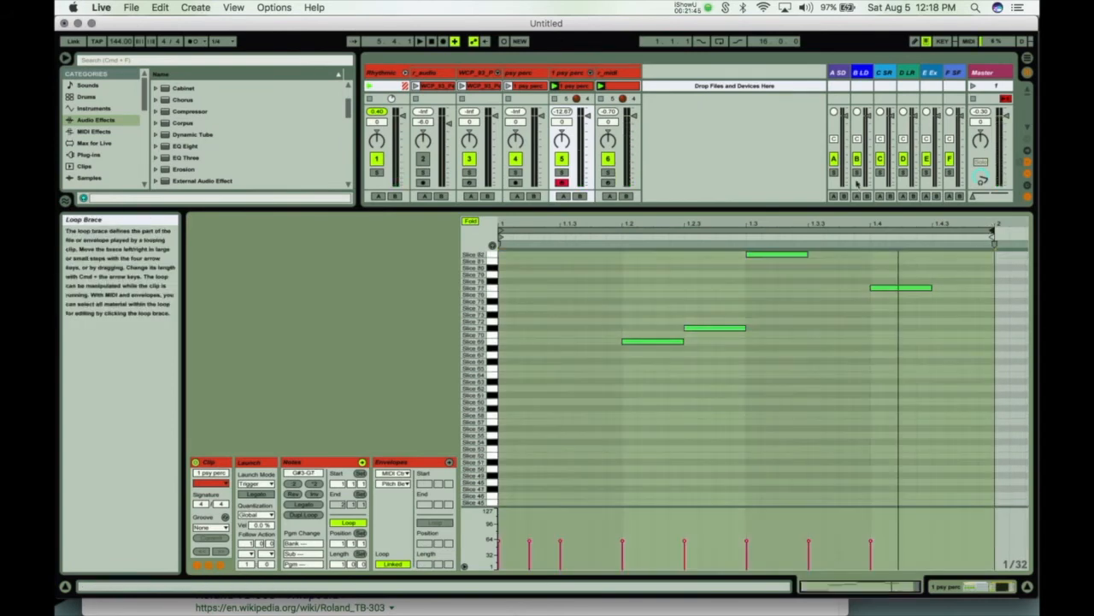
left_click_drag(591, 210, 589, 243)
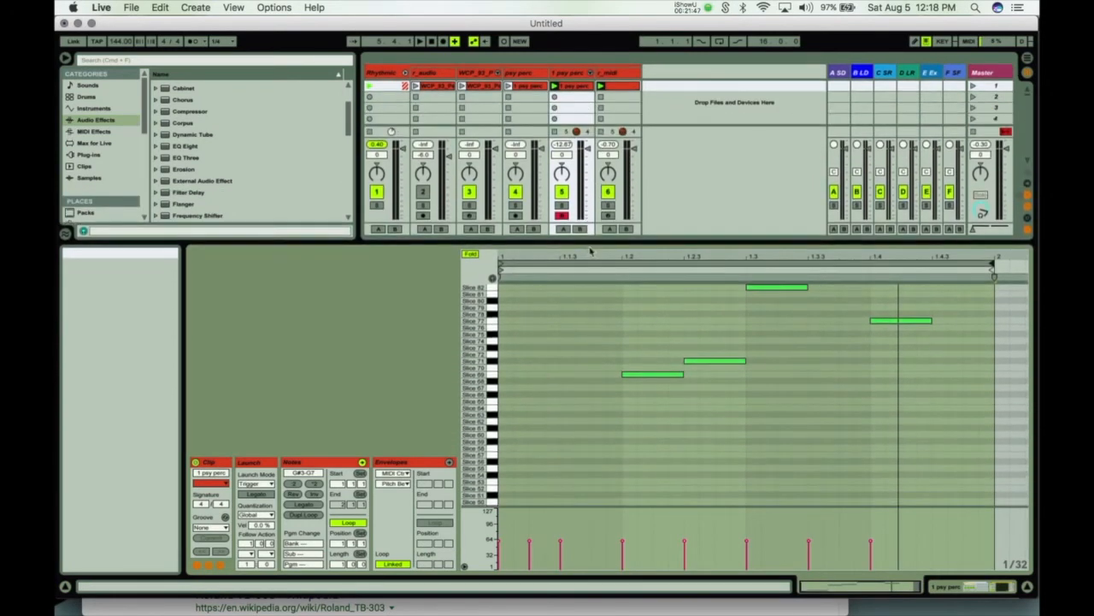
mouse_move(993, 265)
left_mouse_down()
mouse_move(1036, 266)
mouse_move(843, 257)
mouse_move(977, 256)
mouse_move(964, 254)
mouse_move(967, 224)
left_mouse_up()
mouse_move(986, 264)
left_mouse_down()
mouse_move(1033, 260)
mouse_move(917, 261)
mouse_move(966, 250)
left_mouse_up()
left_click_drag(859, 254, 904, 252)
key("super+a")
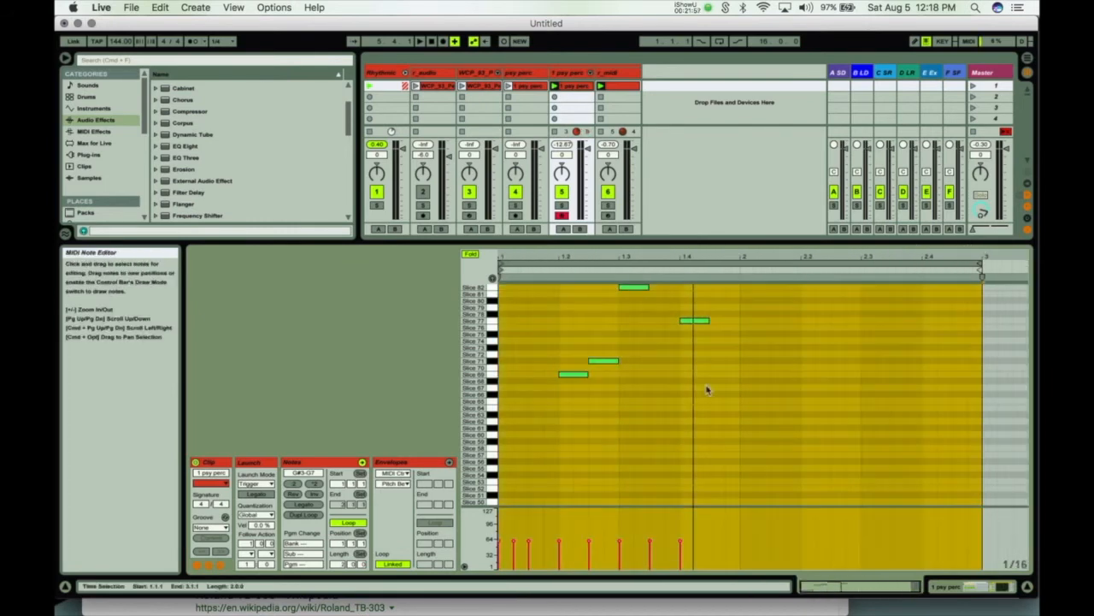
key("super+d")
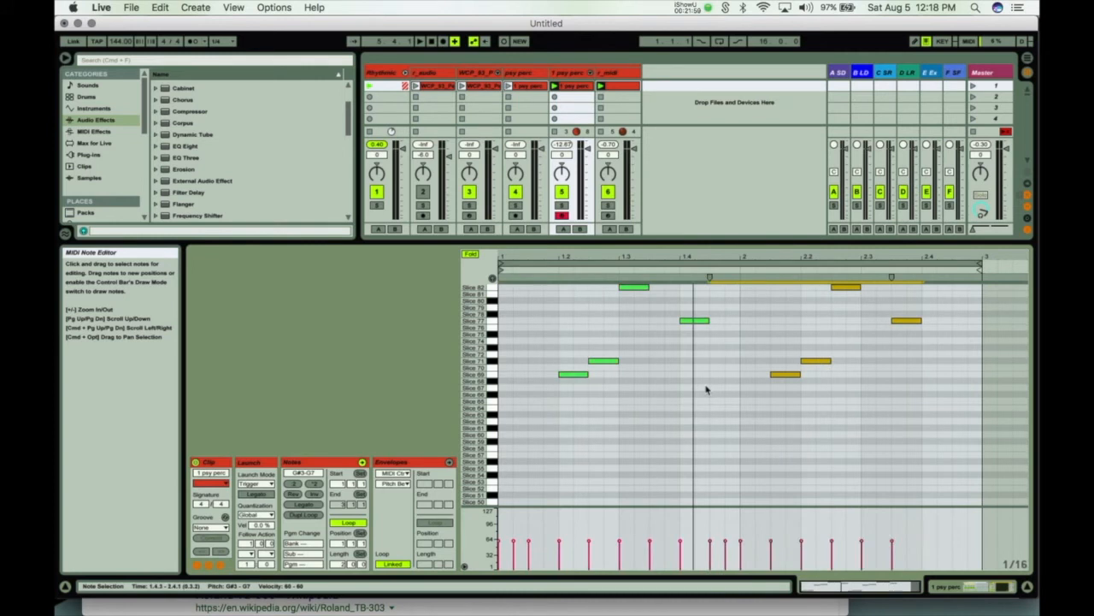
- In the duplicated pattern, shorten the Slice 71 note at 2.2 to a sixteenth and replace the Slice 82 note with two sixteenths
scroll(725, 467, "up", 5)
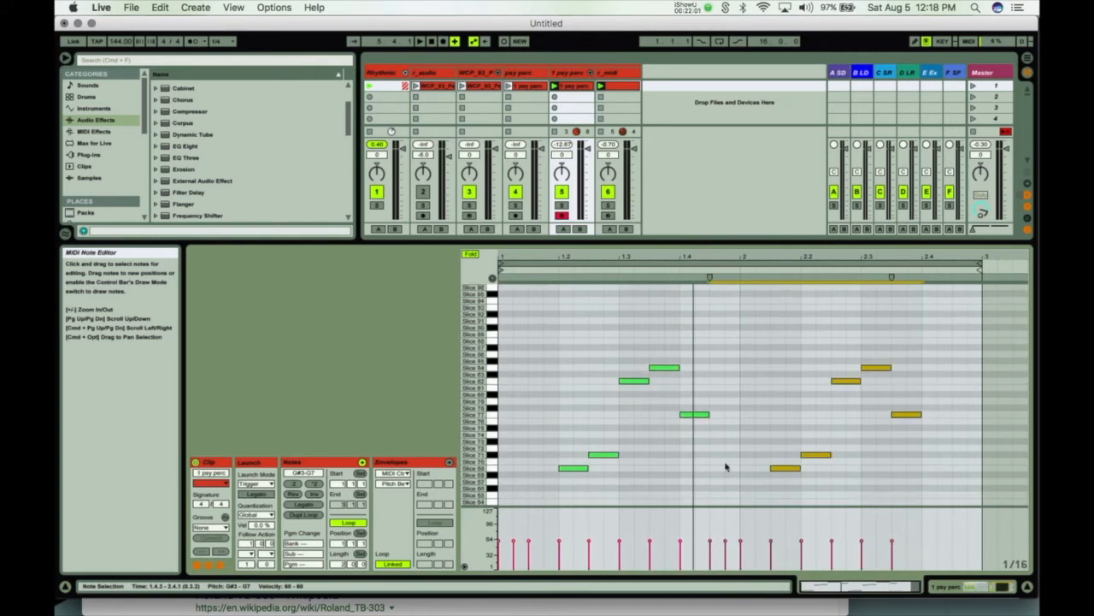
left_click(760, 412)
left_click(826, 454)
left_click_drag(826, 454, 816, 454)
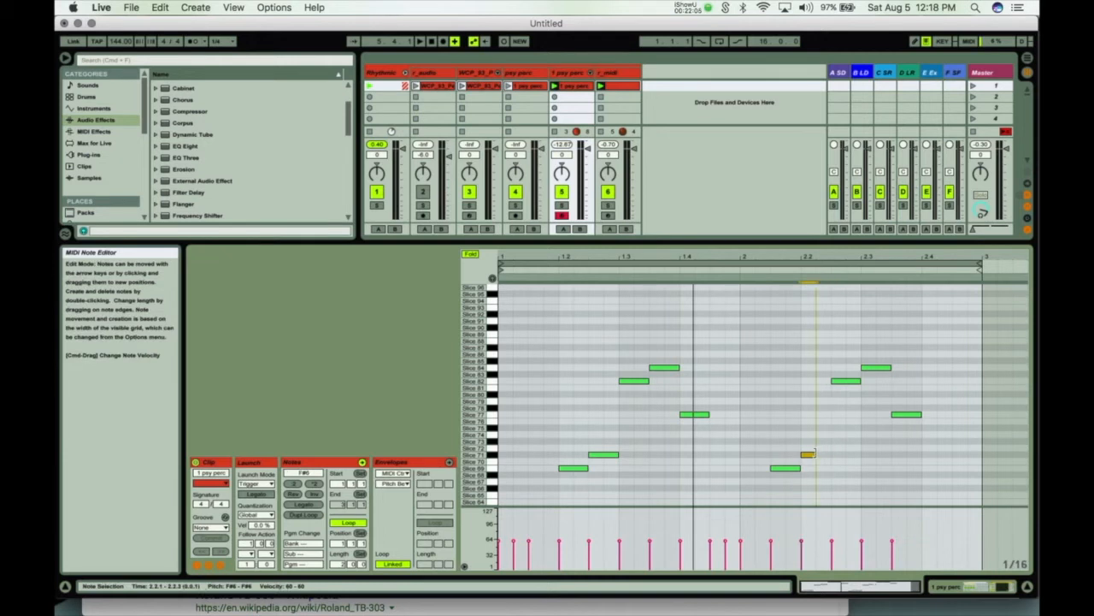
double_click(838, 380)
double_click(857, 382)
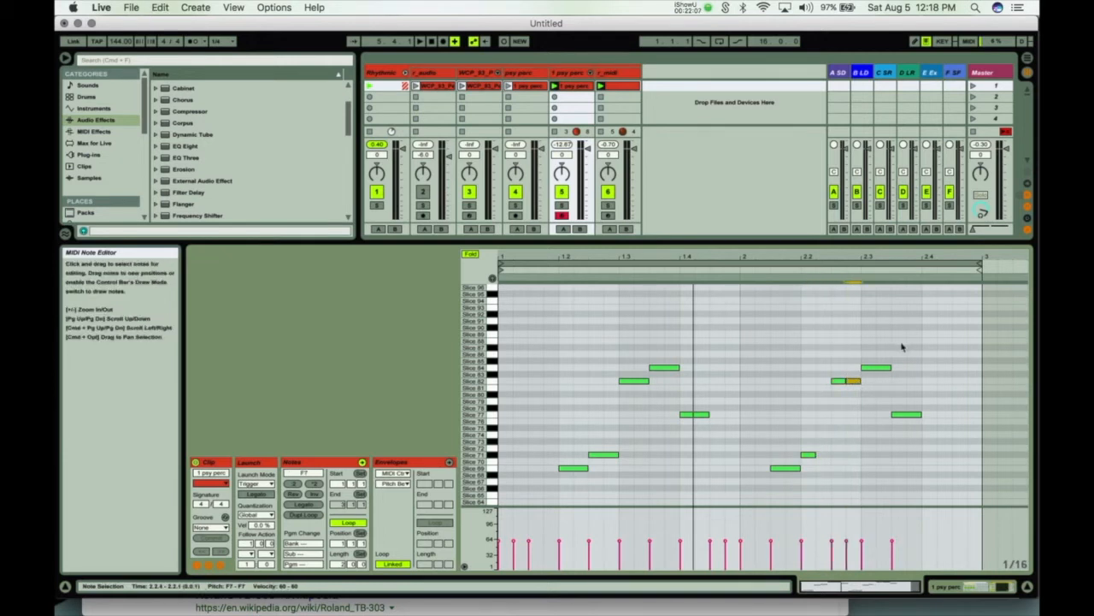
- Raise the duplicated note at 2.3 from Slice 84 to Slice 86
left_click_drag(890, 368, 877, 370)
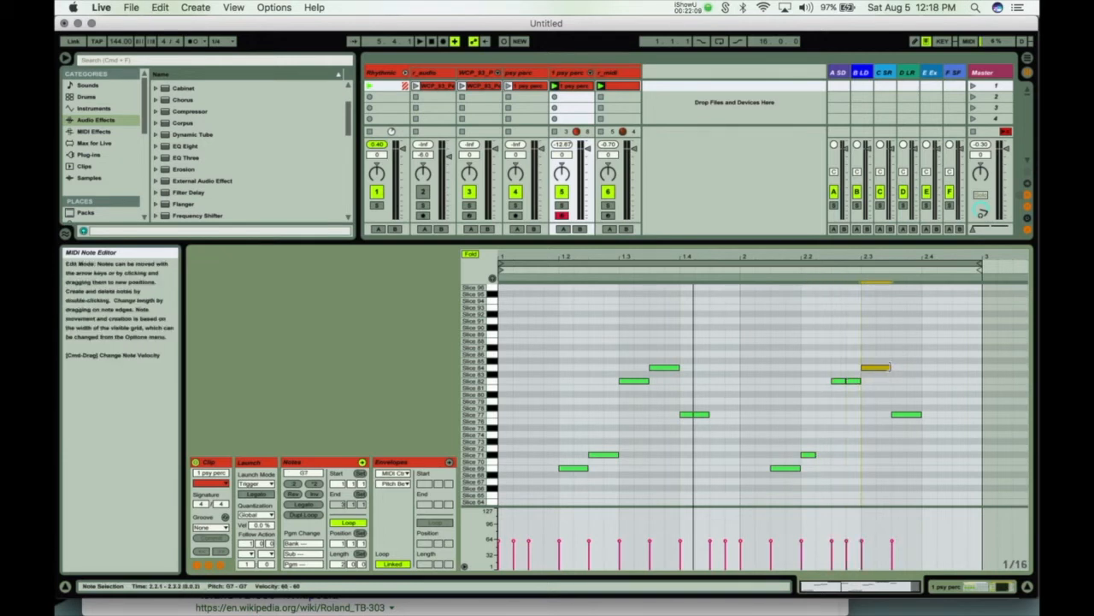
key("Up")
key("Up")
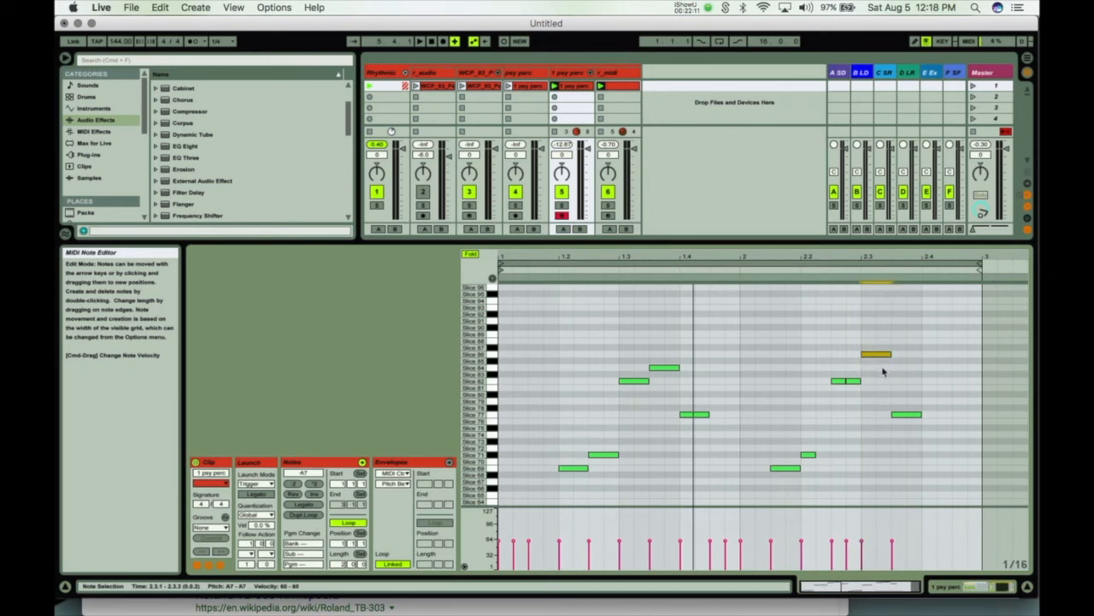
- Shorten the Slice 77 note at 2.3.3 and repeat it so four equal thirty-second notes fill the space up to 2.4
left_click(908, 414)
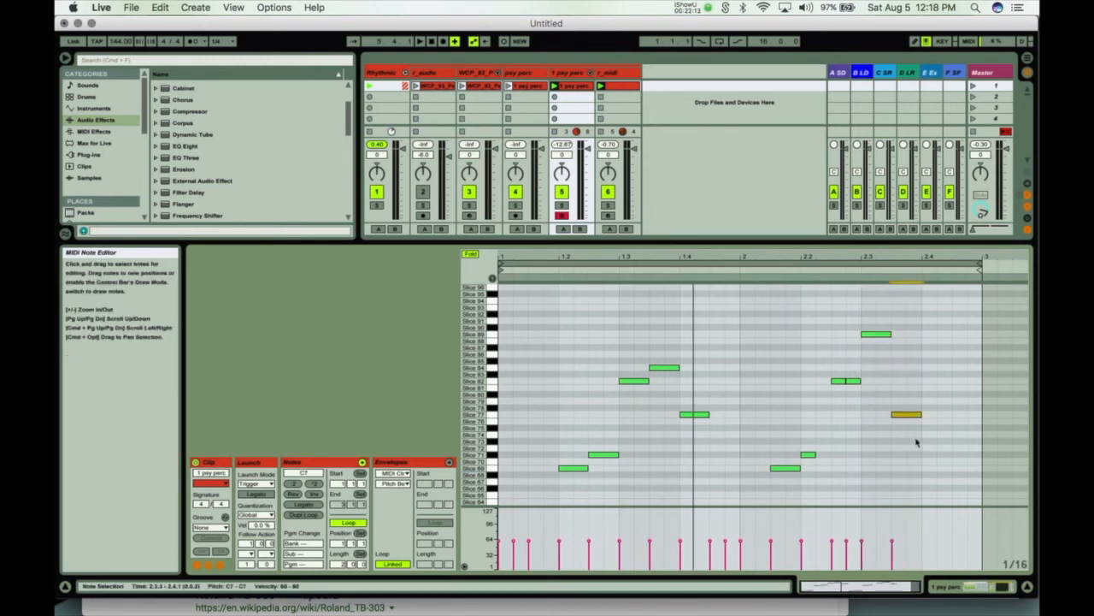
left_click_drag(920, 413, 904, 414)
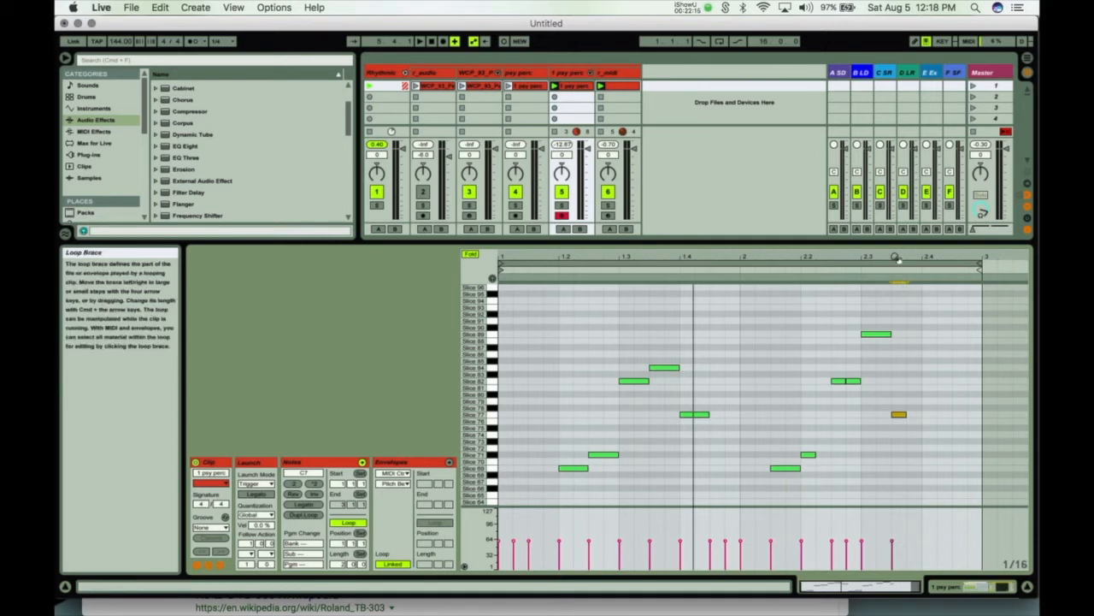
left_click_drag(899, 257, 900, 283)
left_click_drag(931, 414, 908, 414)
key("super+d")
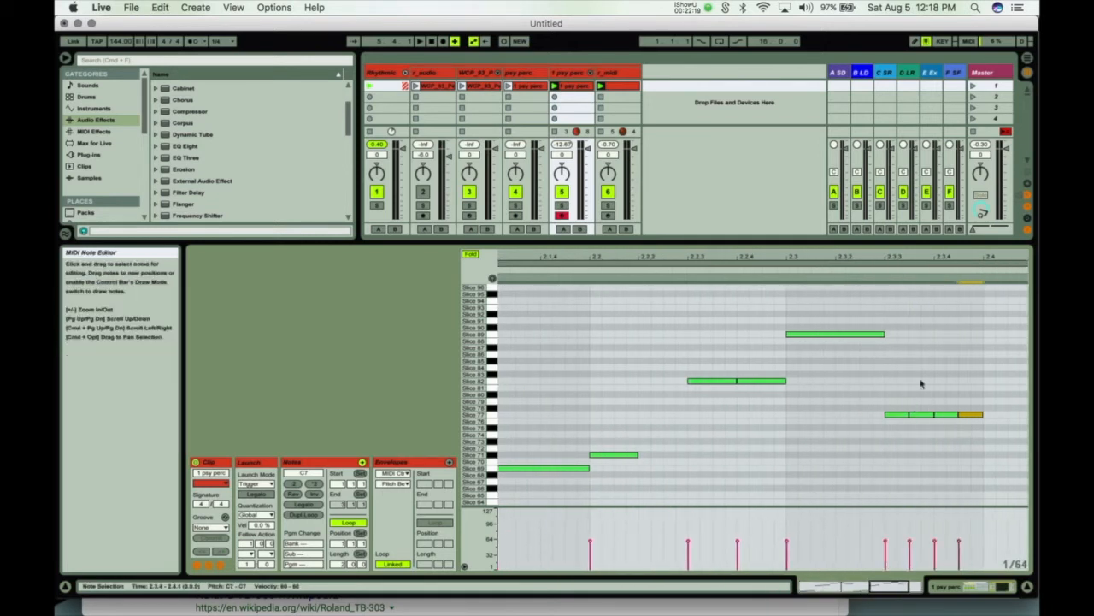
left_click_drag(921, 259, 941, 230)
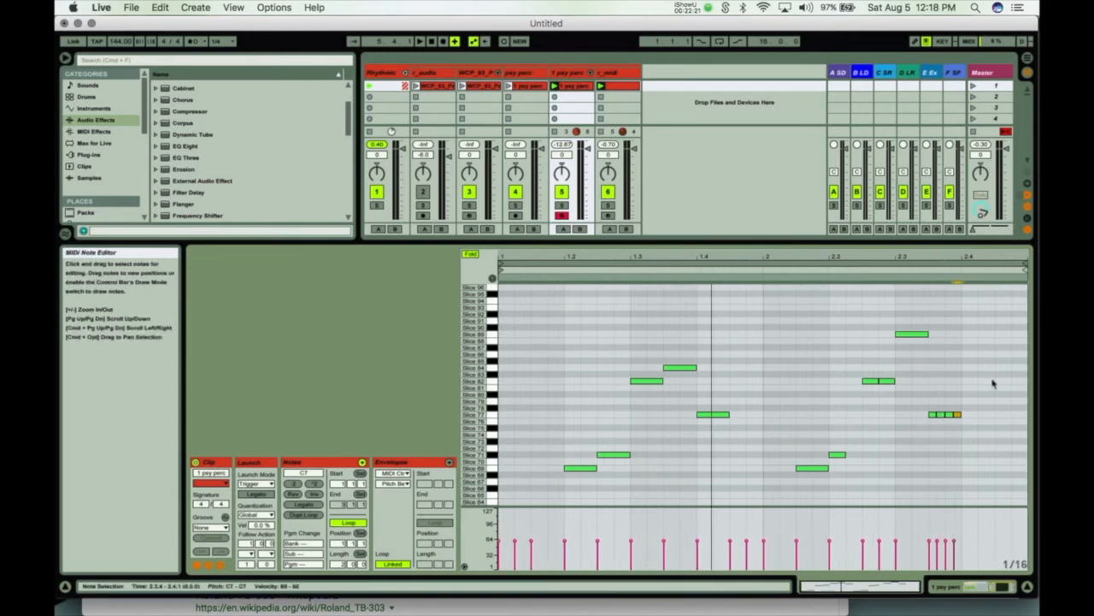
- Copy the Slice 89 note from 2.3 to 2.4 and, with the pattern playing, transpose the copy down to G#6
key("Right")
key("space")
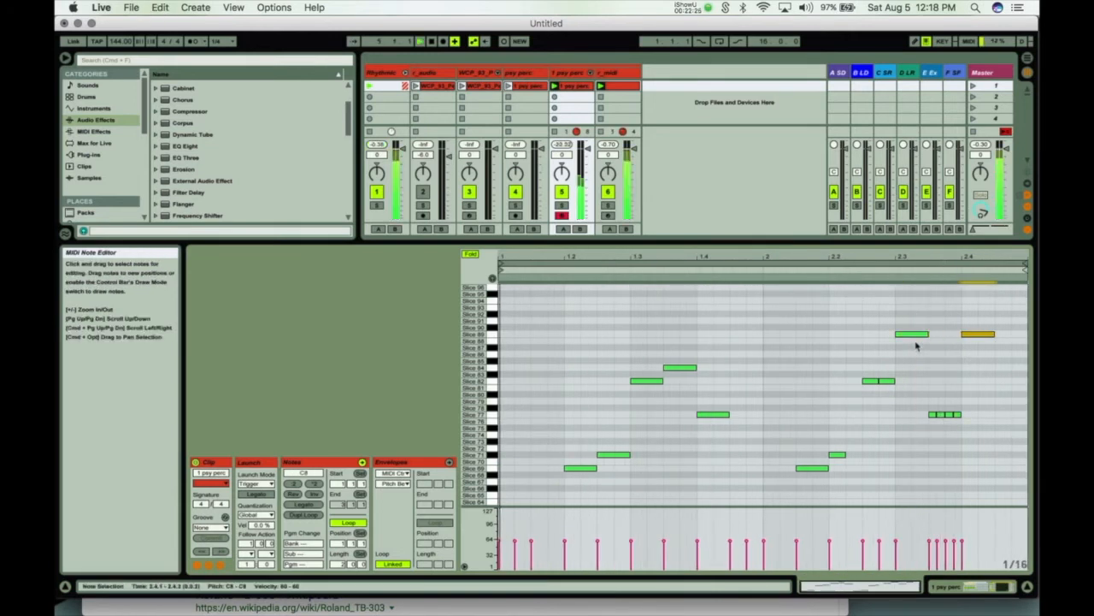
key("Up")
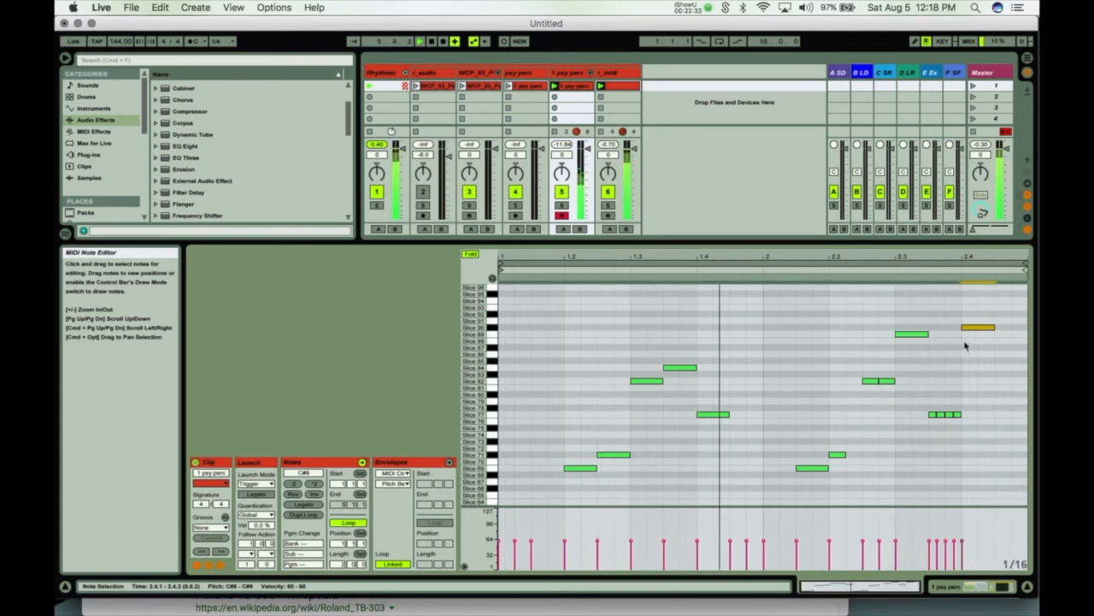
key("Up")
key("Up")
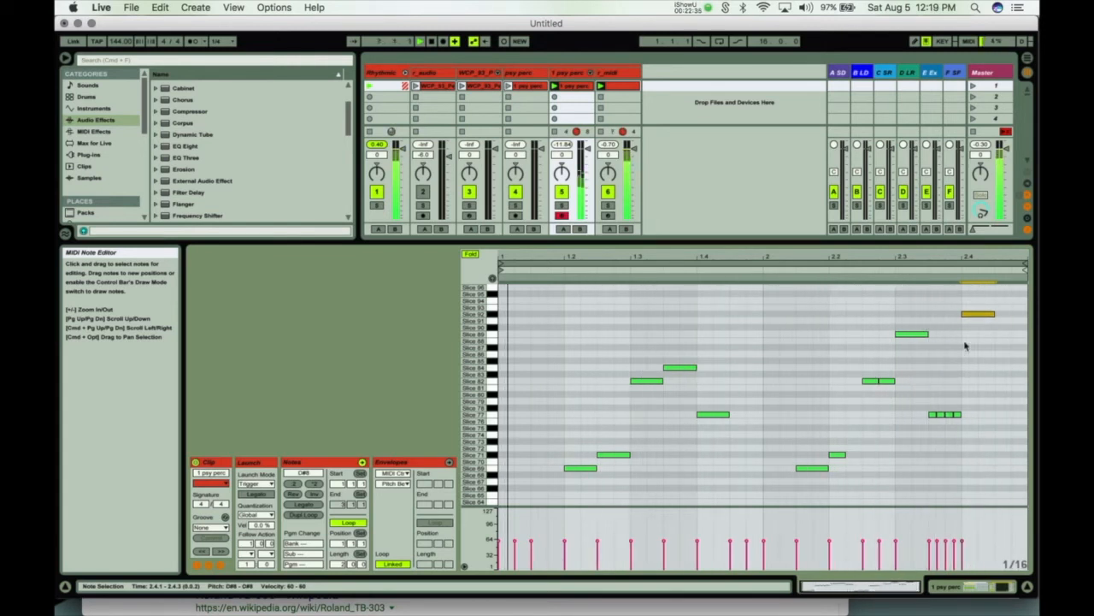
key("Down")
key("Down")
key("Down")
key("Down")
key("Down")
key("Down")
key("Down")
key("Down")
key("Down")
key("Down")
key("Down")
key("Down")
key("Down")
key("Down")
key("Down")
key("Down")
key("Down")
key("Down")
key("Down")
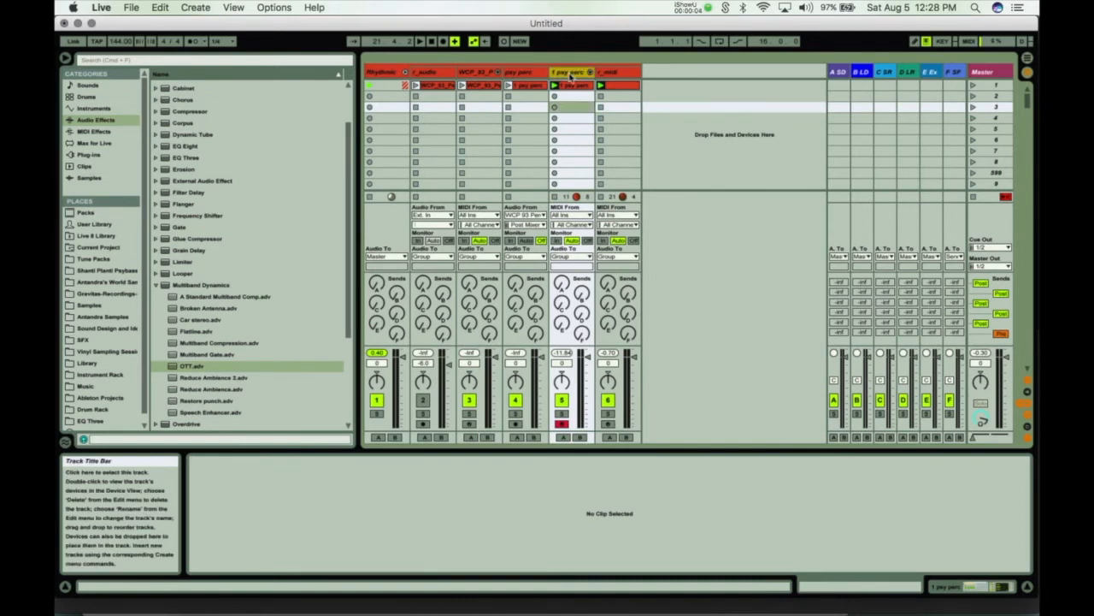
- Insert a new audio track after the 1 psy perc track and take its audio input from 1 psy perc
left_click(571, 85)
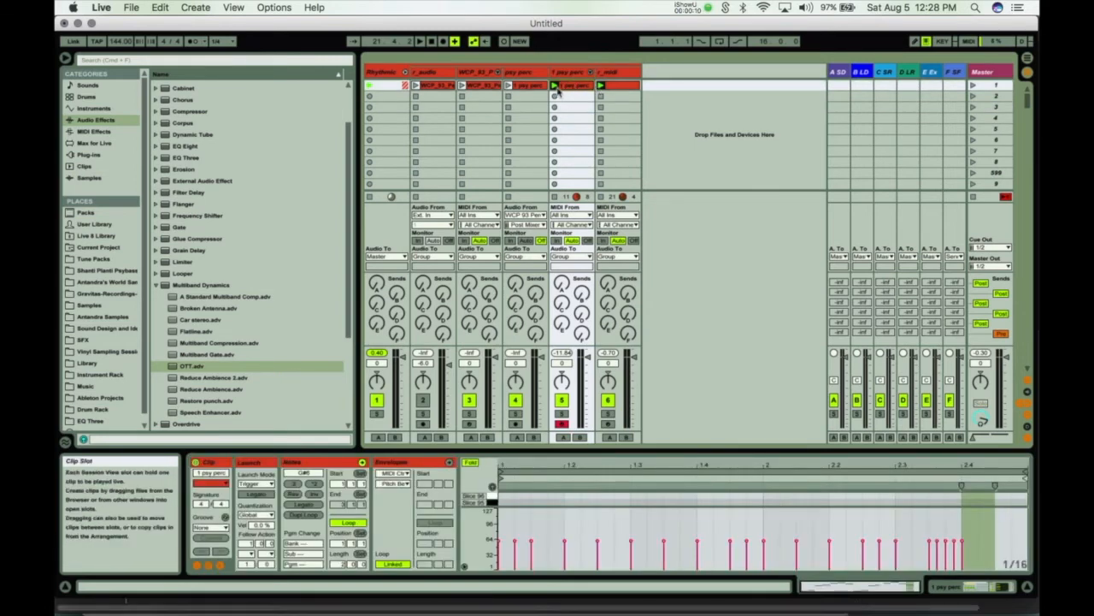
left_click(554, 88)
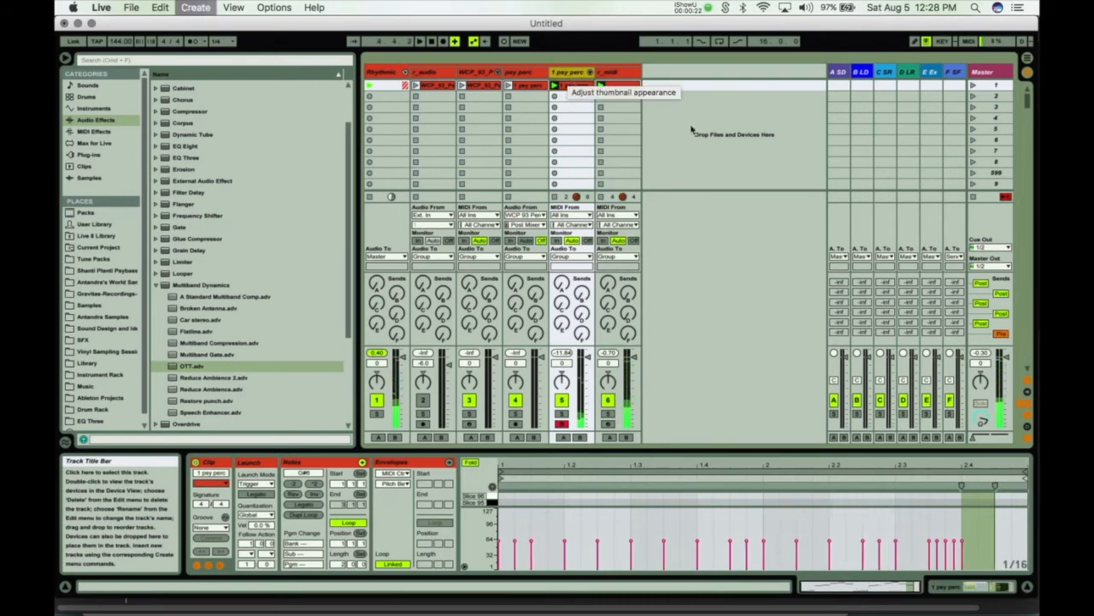
key("super+t")
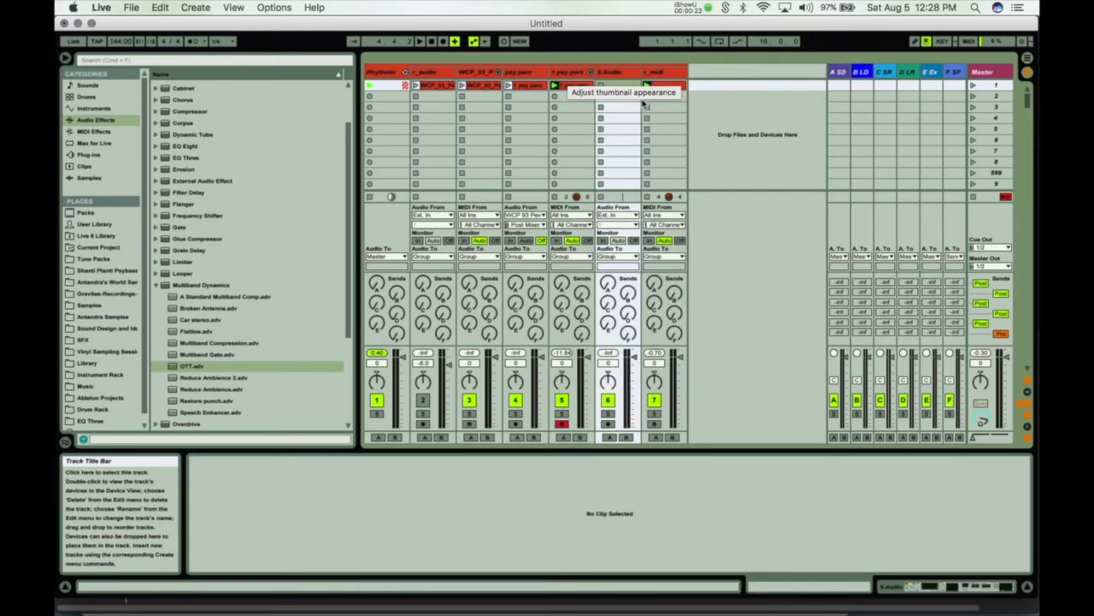
left_click(610, 215)
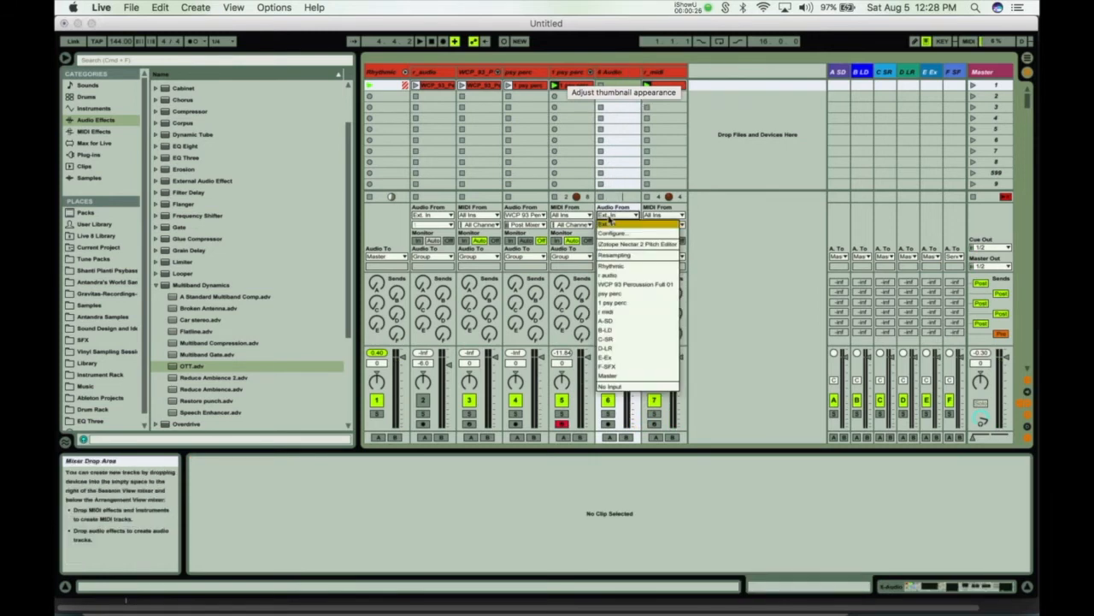
left_click(616, 304)
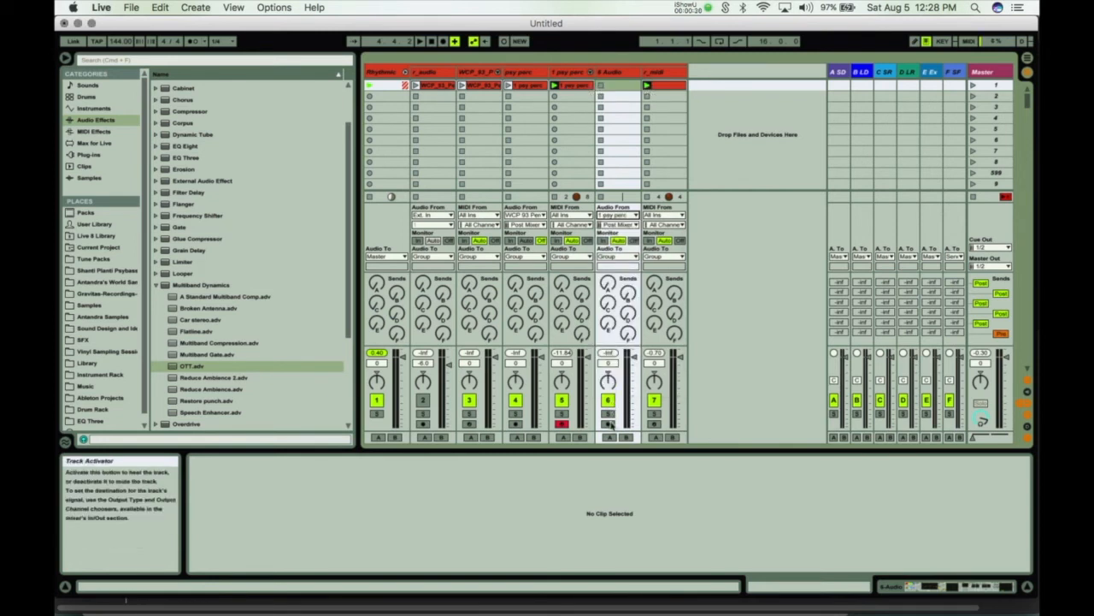
- Arm the new track with monitoring off, name it psy perc 2, and record the playing pattern into its first slot
left_click(608, 423)
left_click(633, 241)
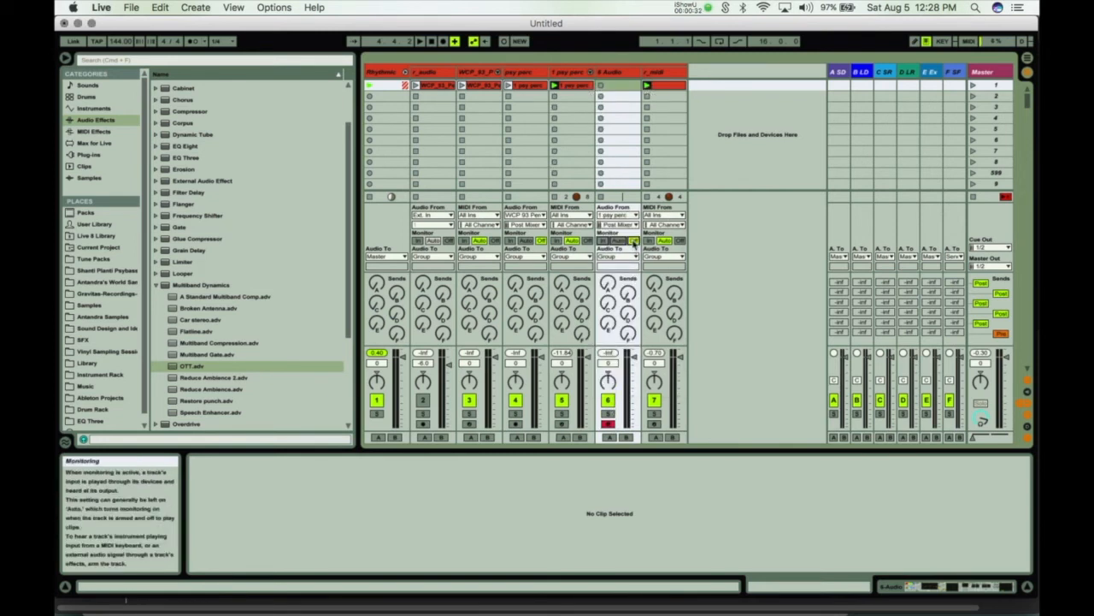
left_click(604, 77)
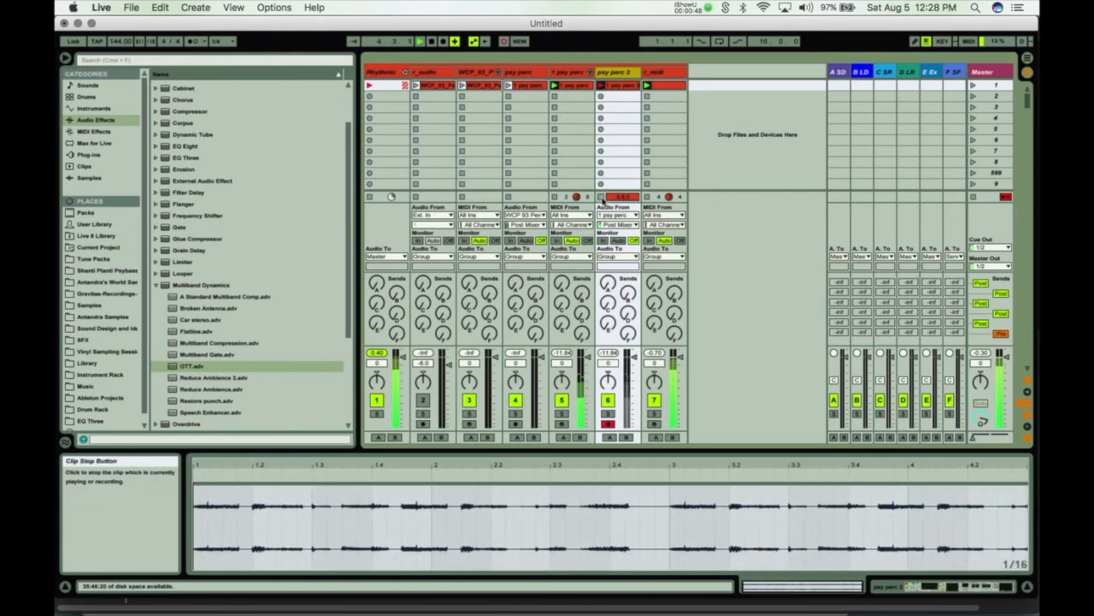
left_click(603, 199)
- Load a Flanger onto the 1 psy perc track and place it between the slice rack and OTT
left_click(573, 88)
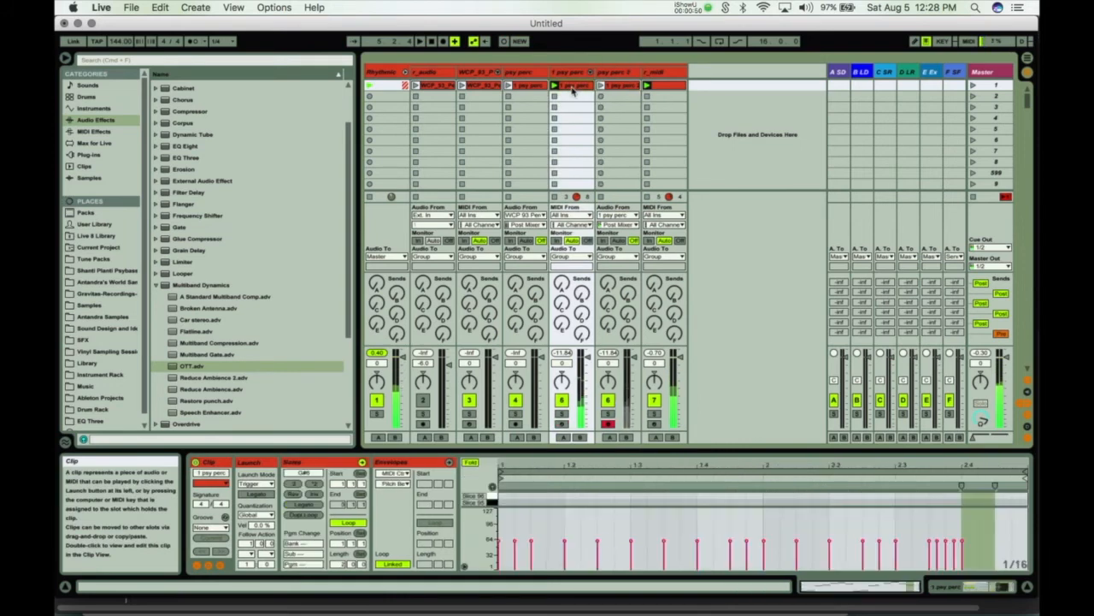
left_click(158, 284)
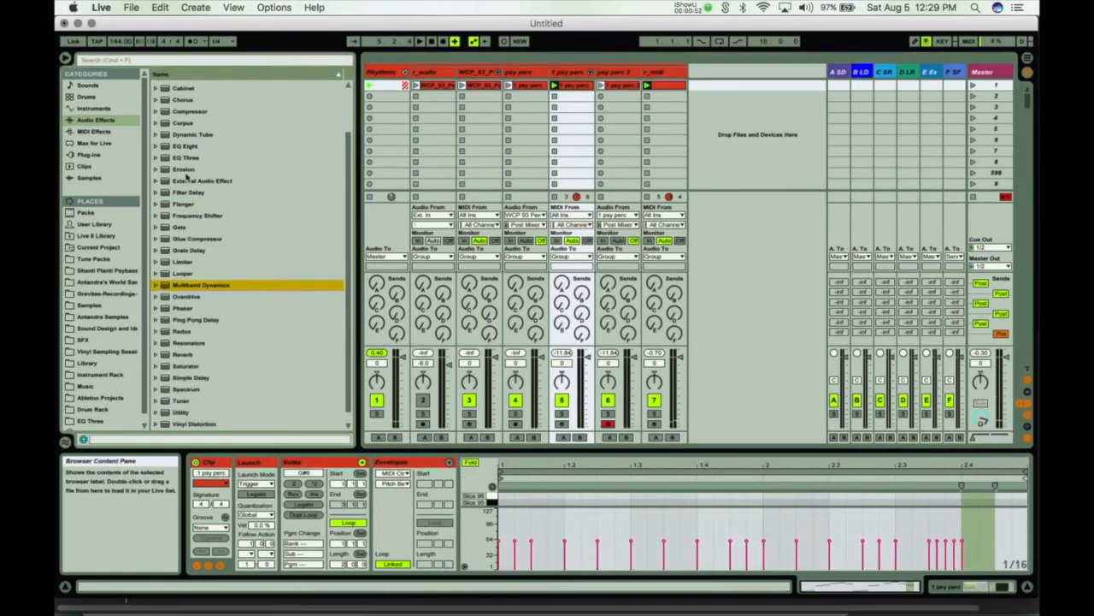
left_click(179, 205)
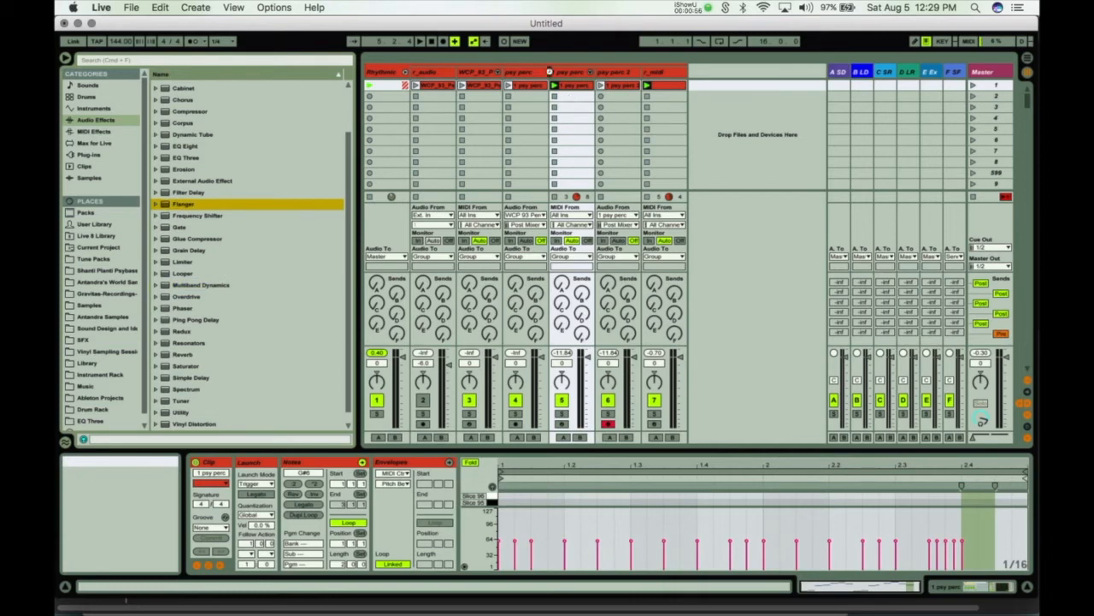
left_click(589, 169)
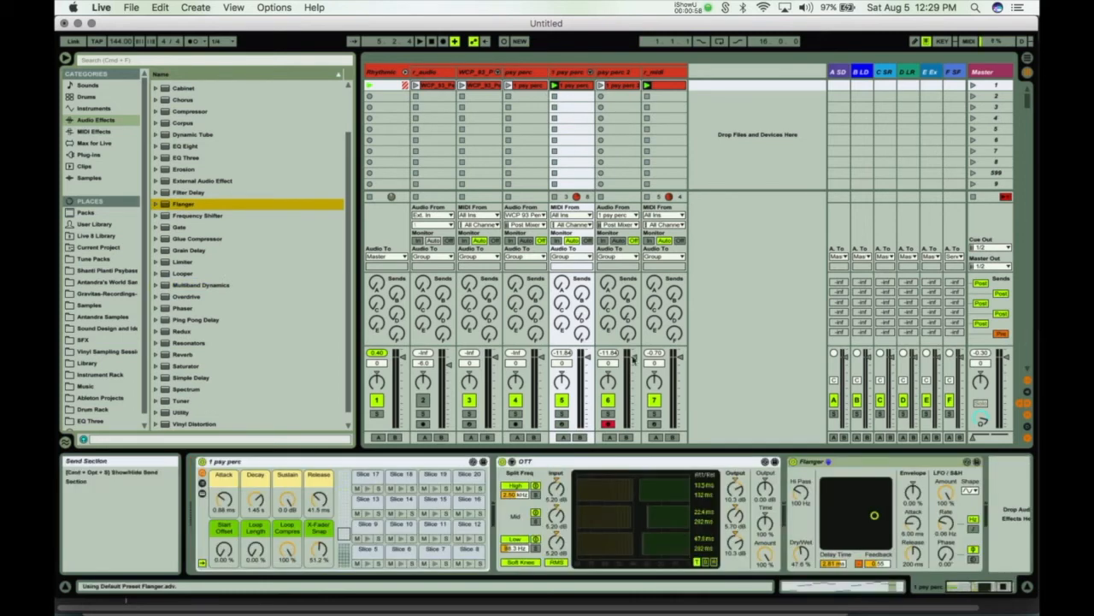
left_click(848, 466)
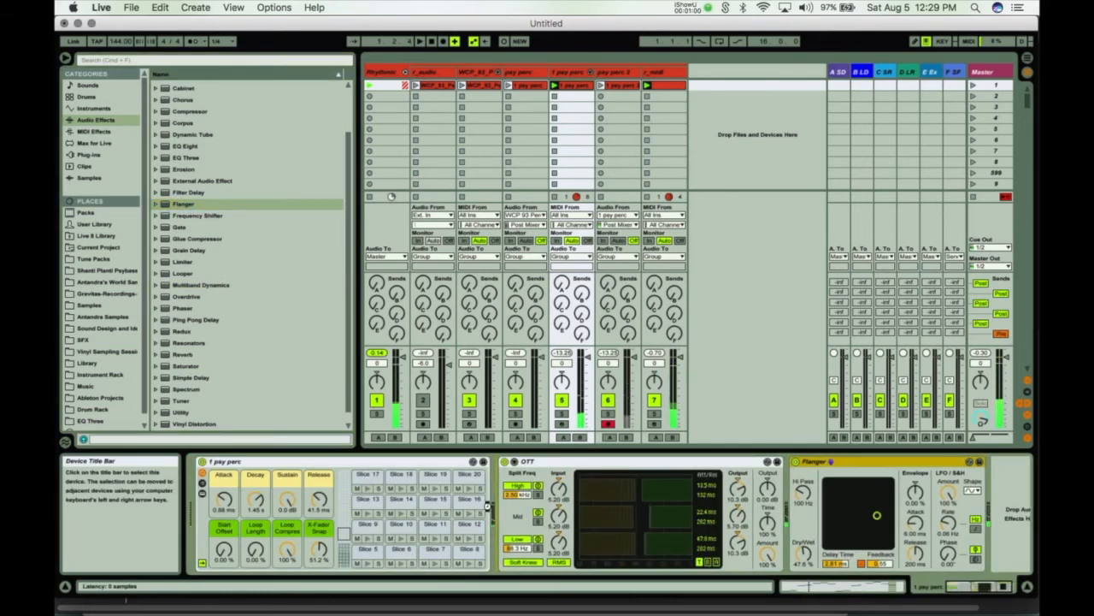
left_click_drag(430, 368, 563, 466)
- Set the Flanger's Hi Pass to about 490 Hz, envelope amount to about -46% and feedback to about 0.89, and adjust its delay time
mouse_move(584, 515)
left_mouse_down()
mouse_move(536, 501)
mouse_move(569, 510)
mouse_move(552, 544)
mouse_move(585, 524)
left_mouse_up()
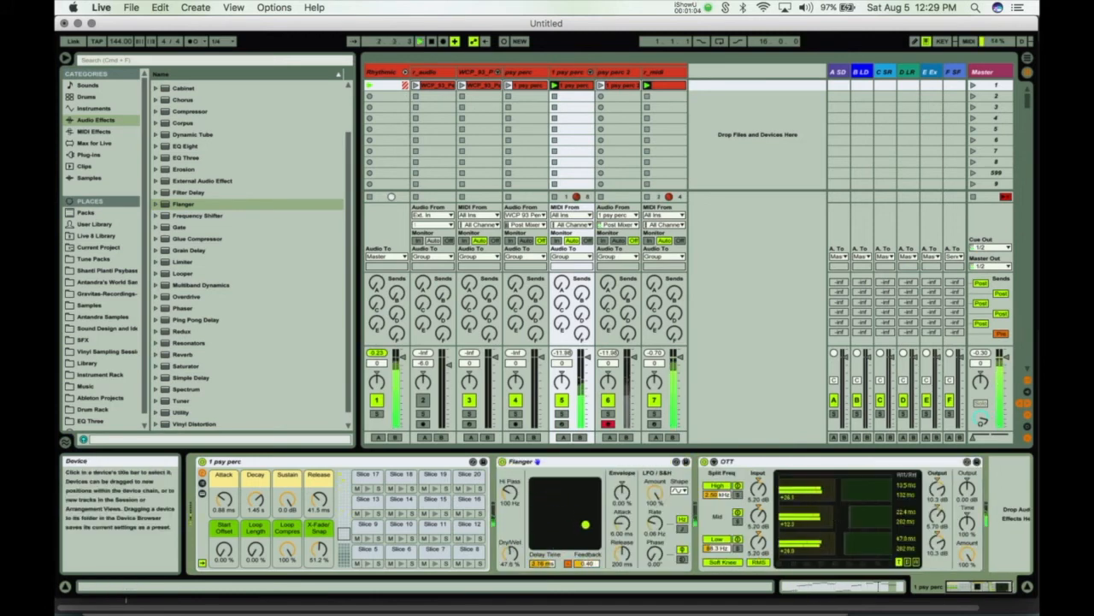
left_click_drag(511, 488, 511, 490)
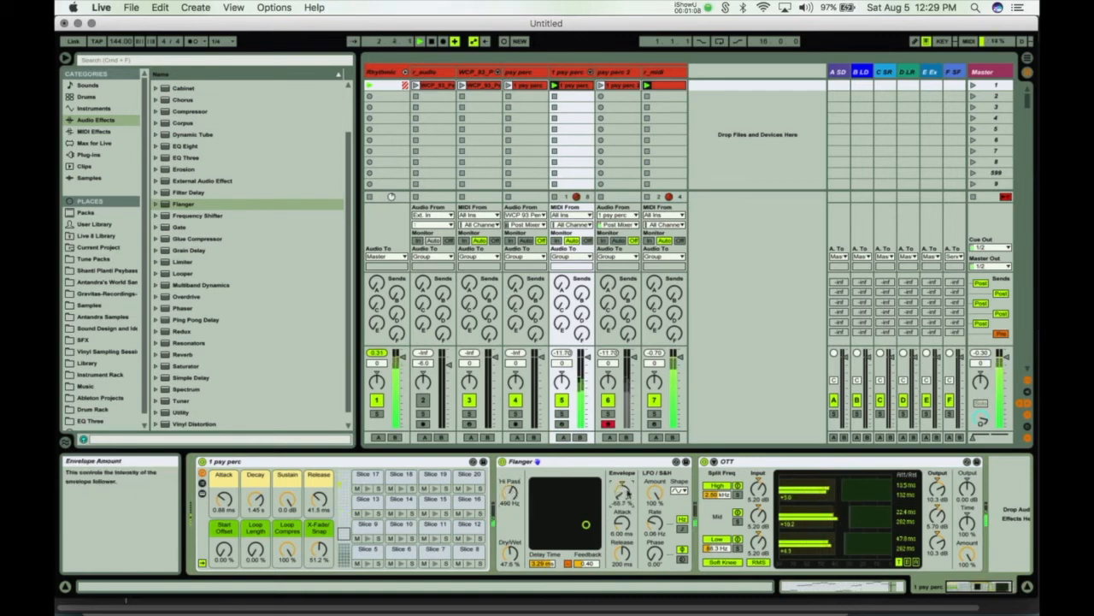
left_click_drag(556, 517, 558, 481)
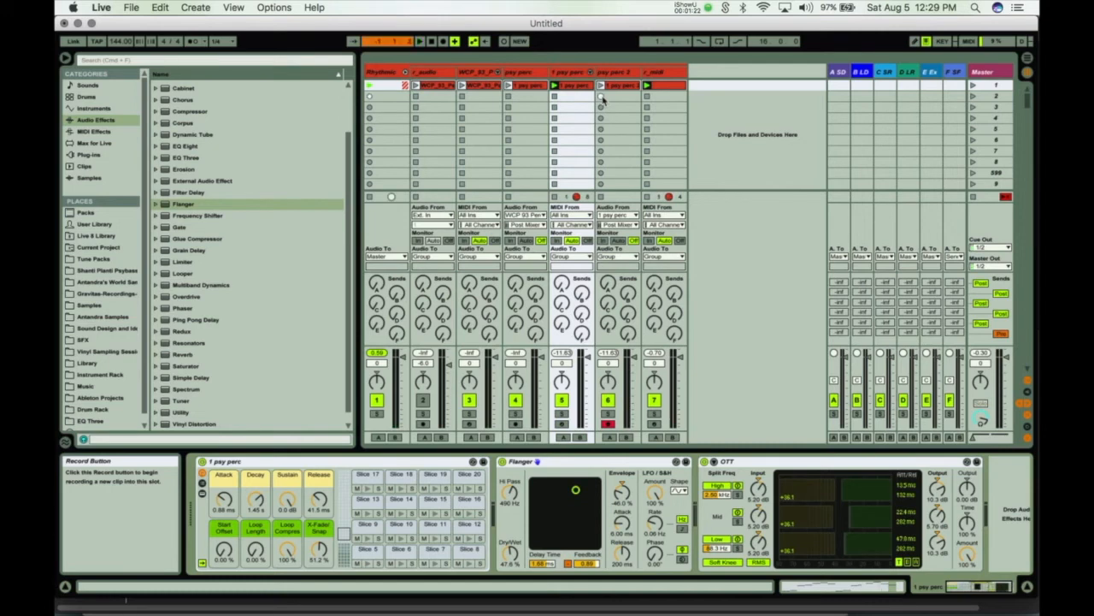
- Record the flanged pattern into the second slot of the psy perc 2 track and stop playback
left_click(610, 101)
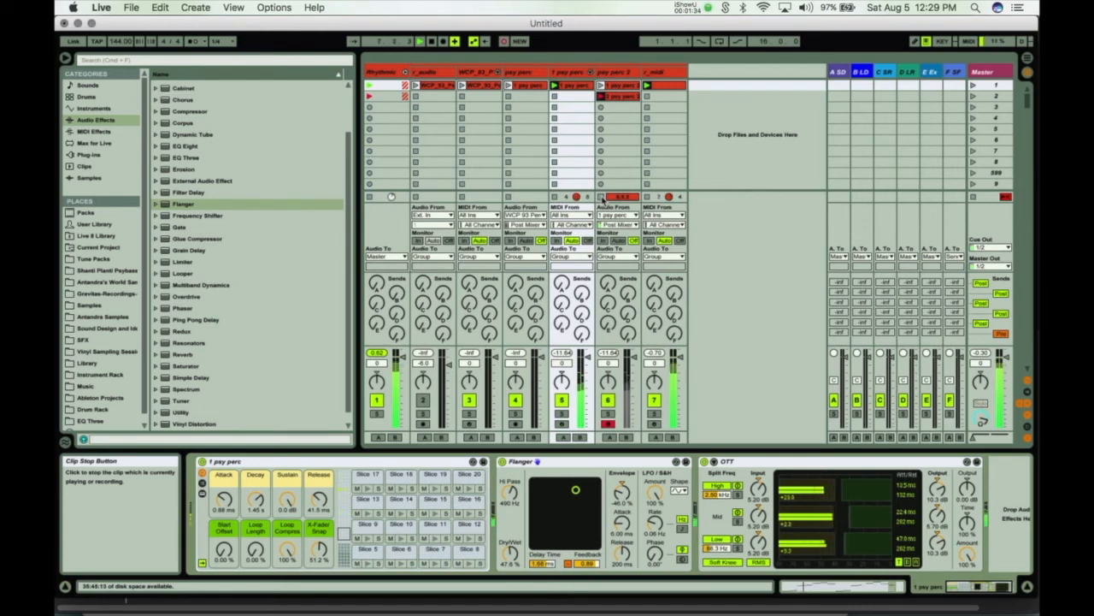
left_click(602, 198)
key("space")
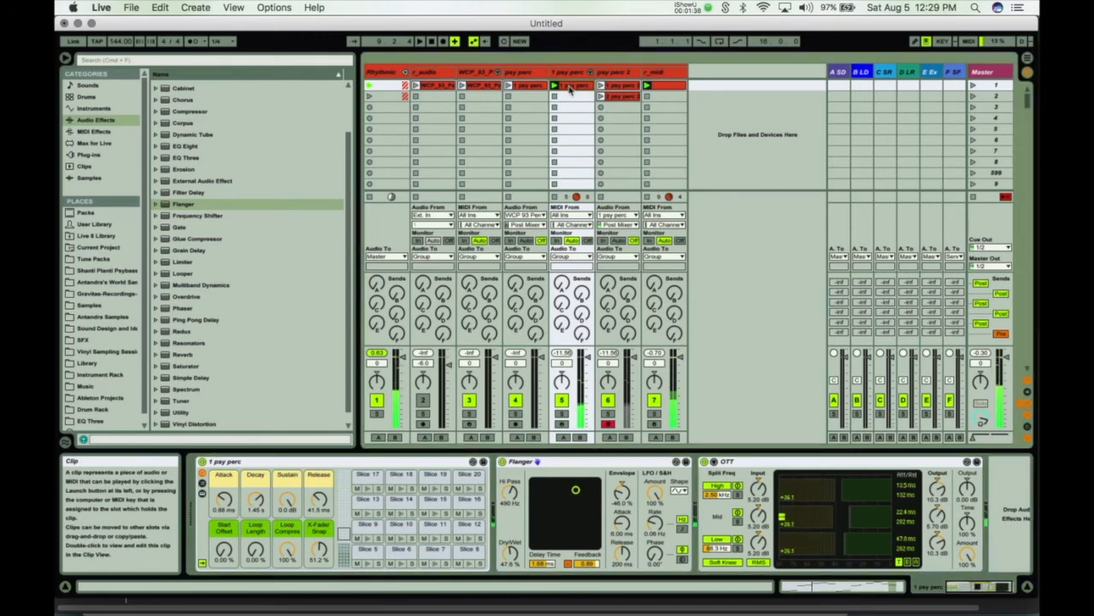
key("Tab")
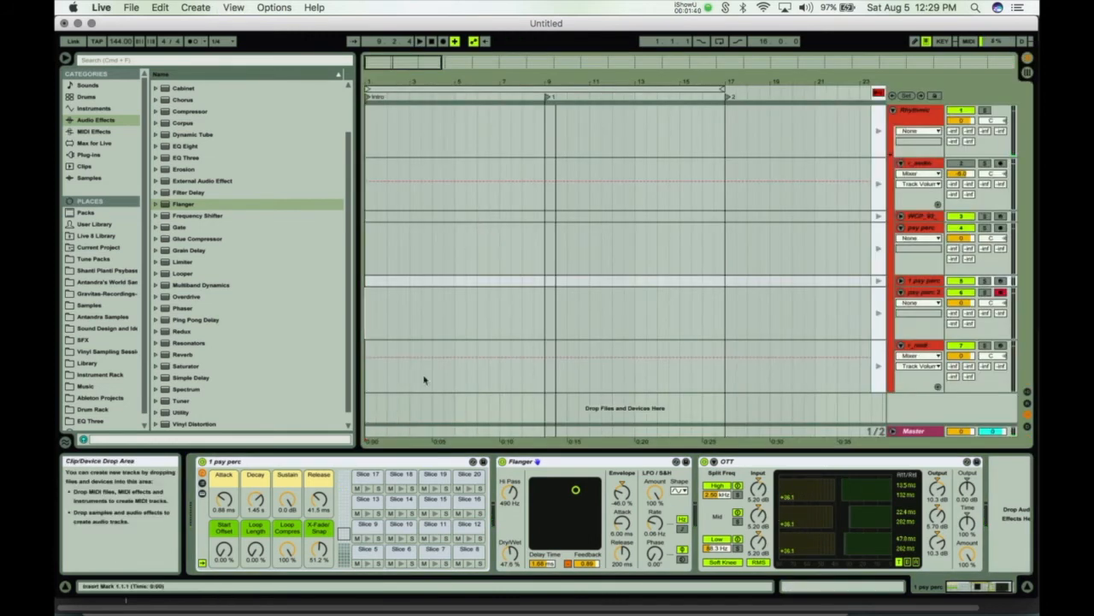
key("shift+Tab")
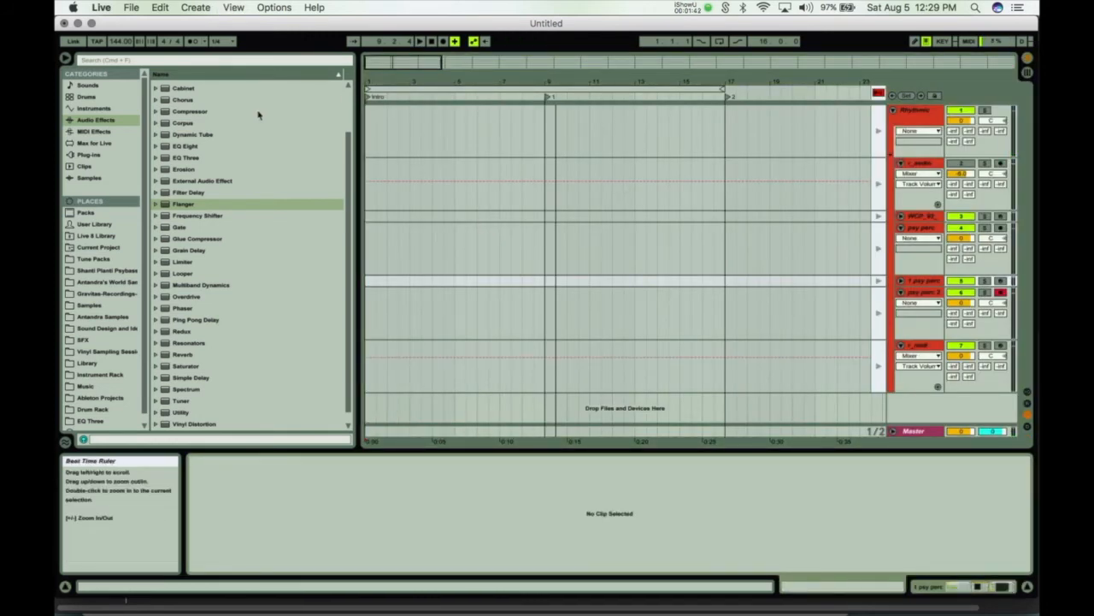
left_click(181, 218)
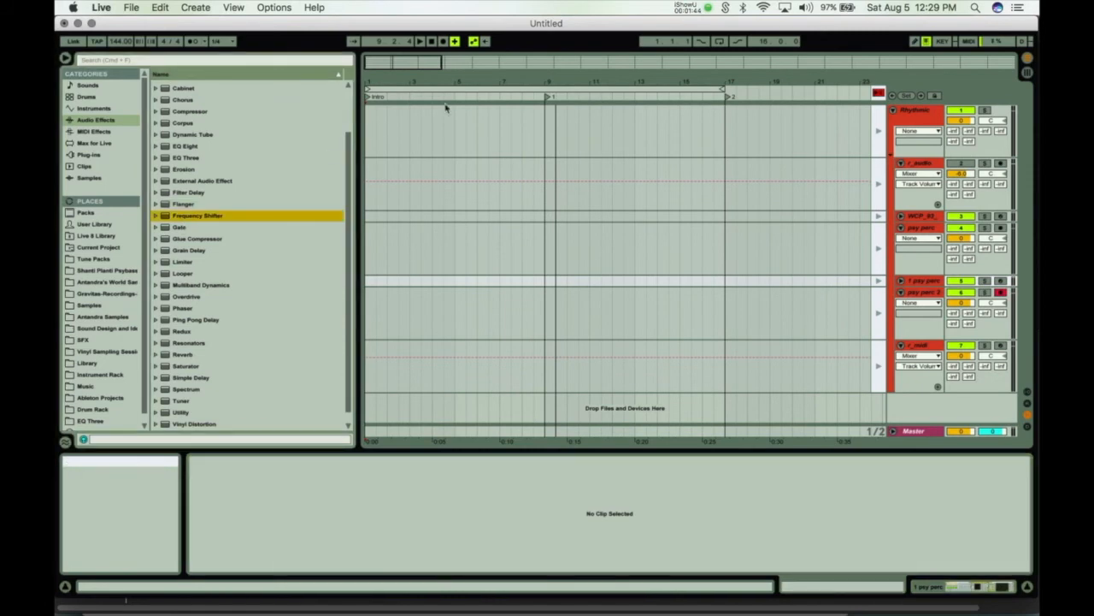
key("Tab")
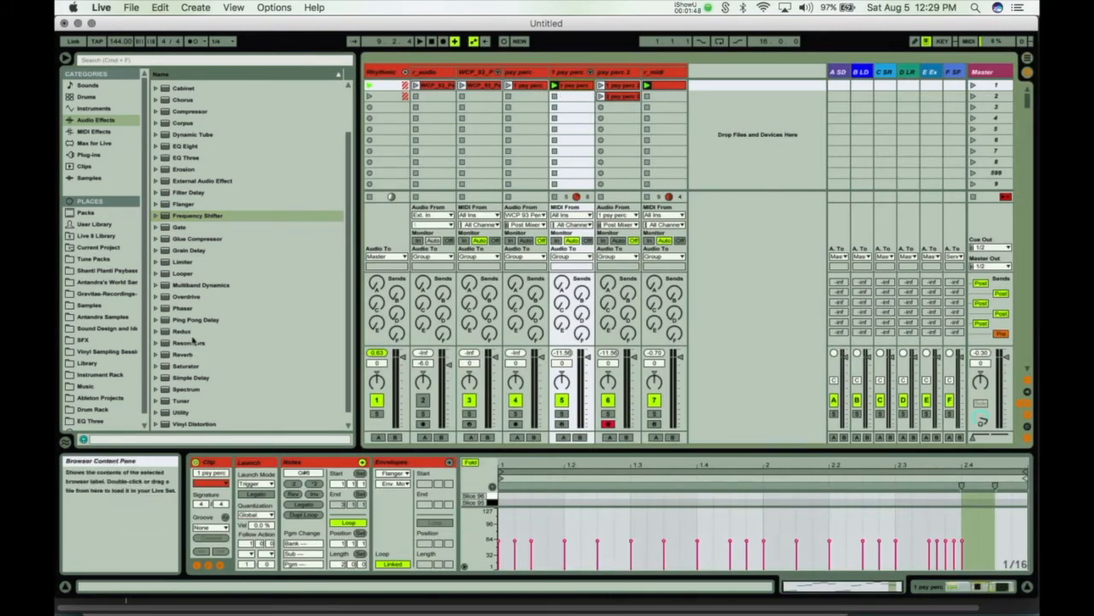
left_click(128, 121)
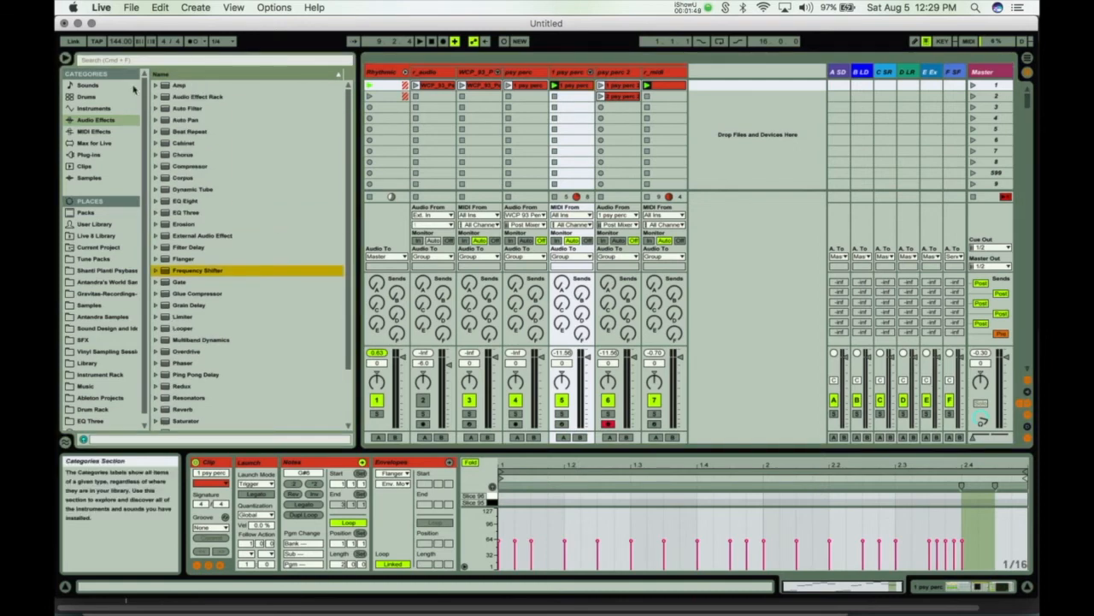
- Load the Random MIDI effect in front of the 1 psy perc rack and try a different Choices amount
left_click(94, 133)
left_click_drag(180, 145, 195, 482)
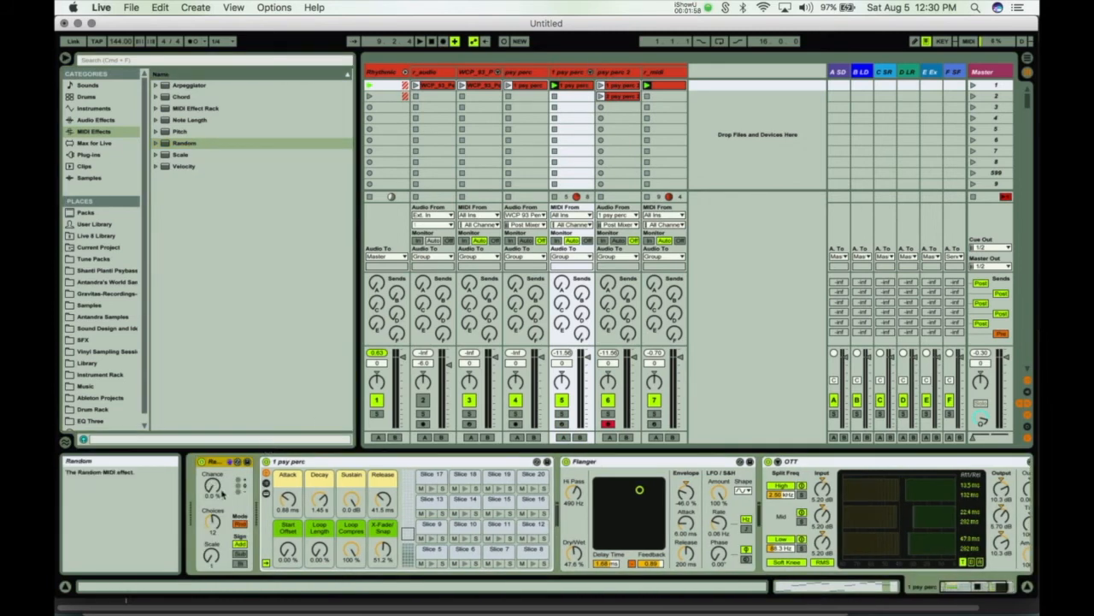
left_click_drag(212, 520, 212, 527)
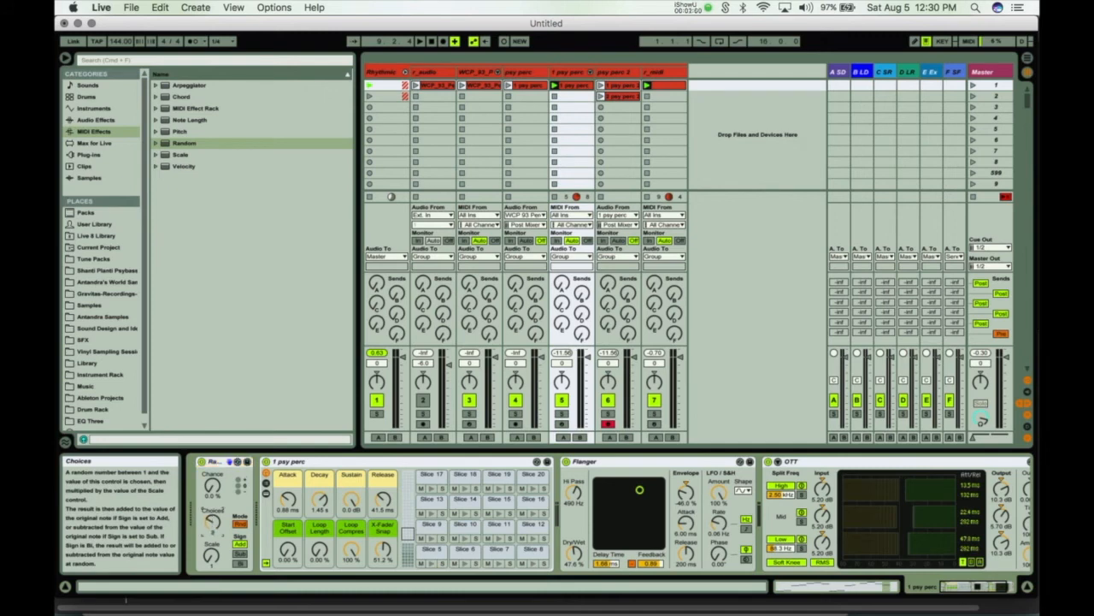
- Set Random to about 75% Chance, 17 Choices, Scale 11 and Bi sign, and record the result into the third psy perc 2 slot
key("space")
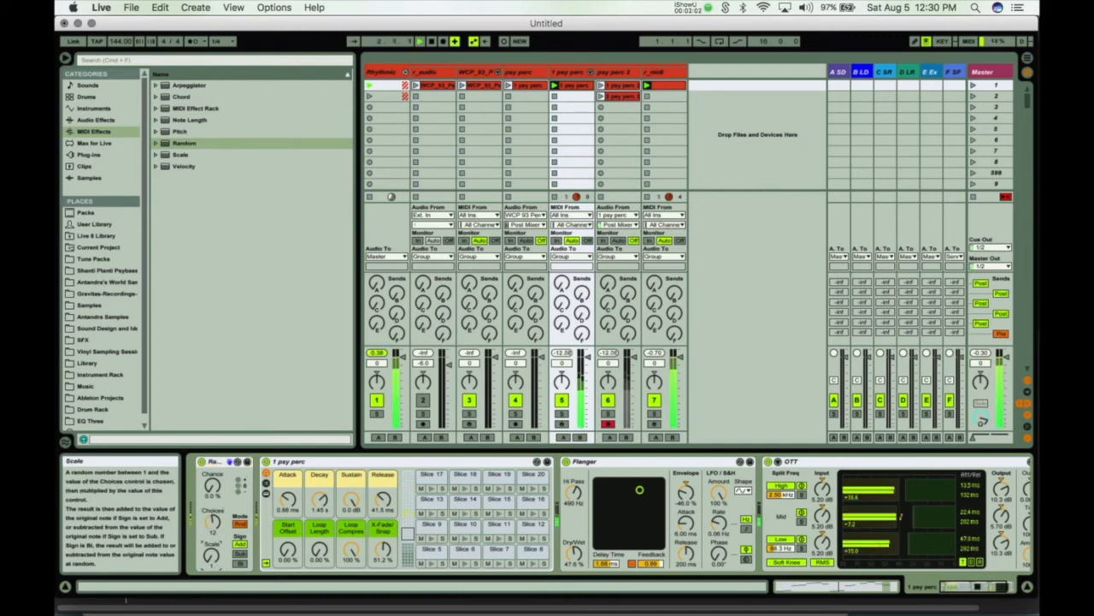
left_click_drag(212, 555, 212, 543)
left_click(240, 563)
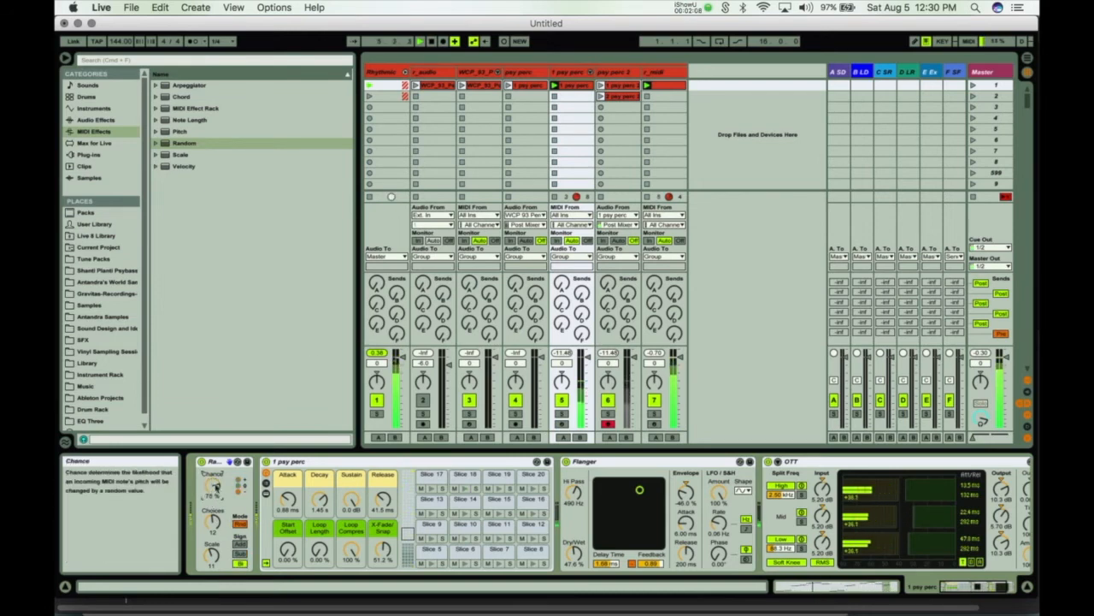
left_click_drag(212, 518, 210, 510)
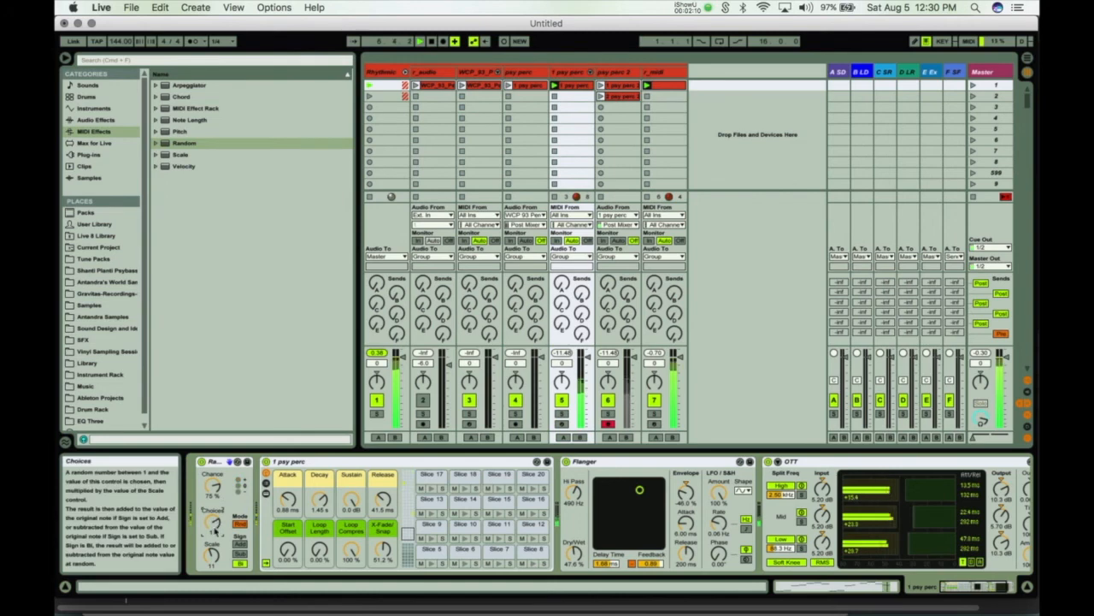
left_click(601, 108)
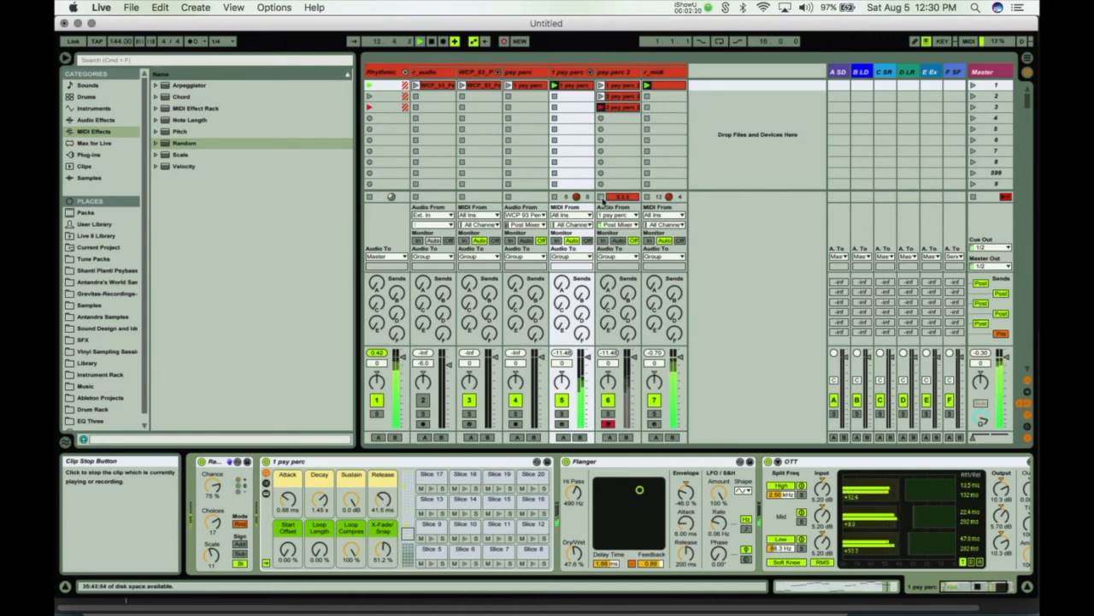
left_click(601, 197)
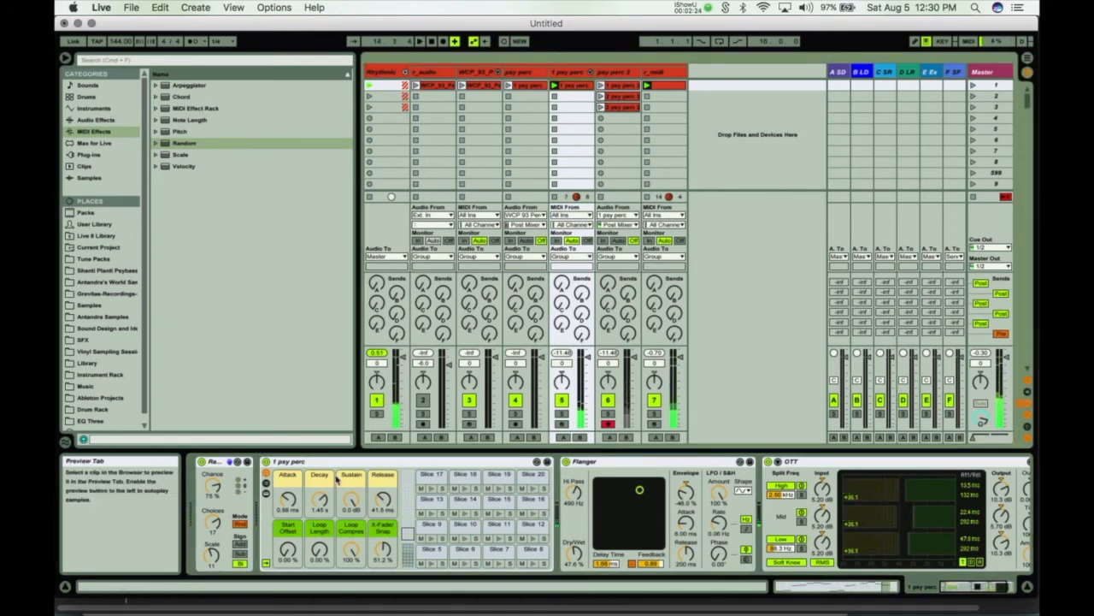
- Remove the Flanger and load Beat Repeat in its place between the slice rack and OTT
left_click(619, 462)
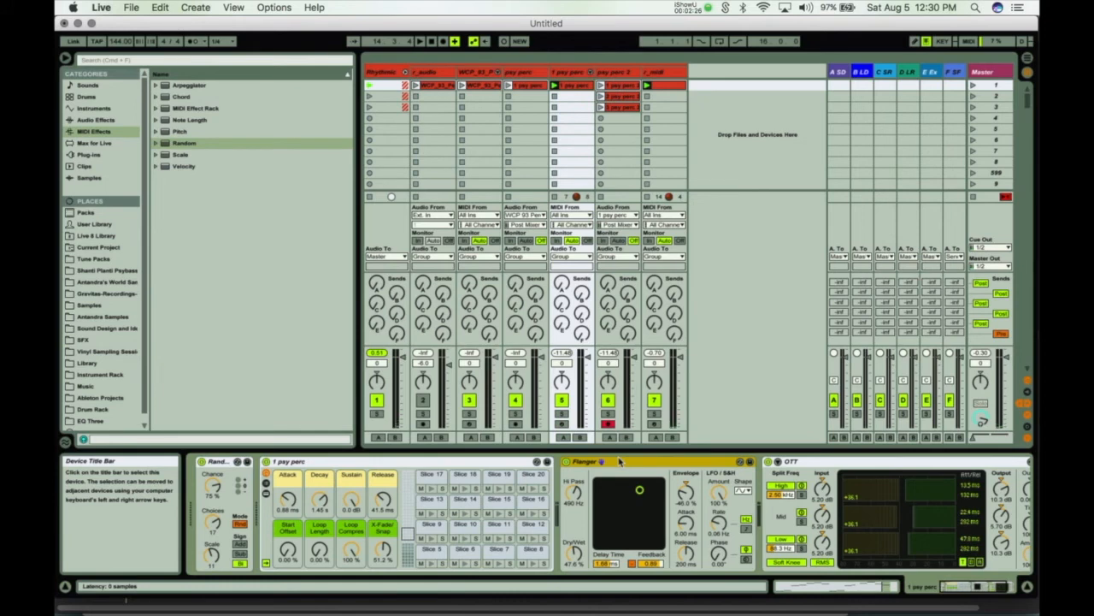
key("Delete")
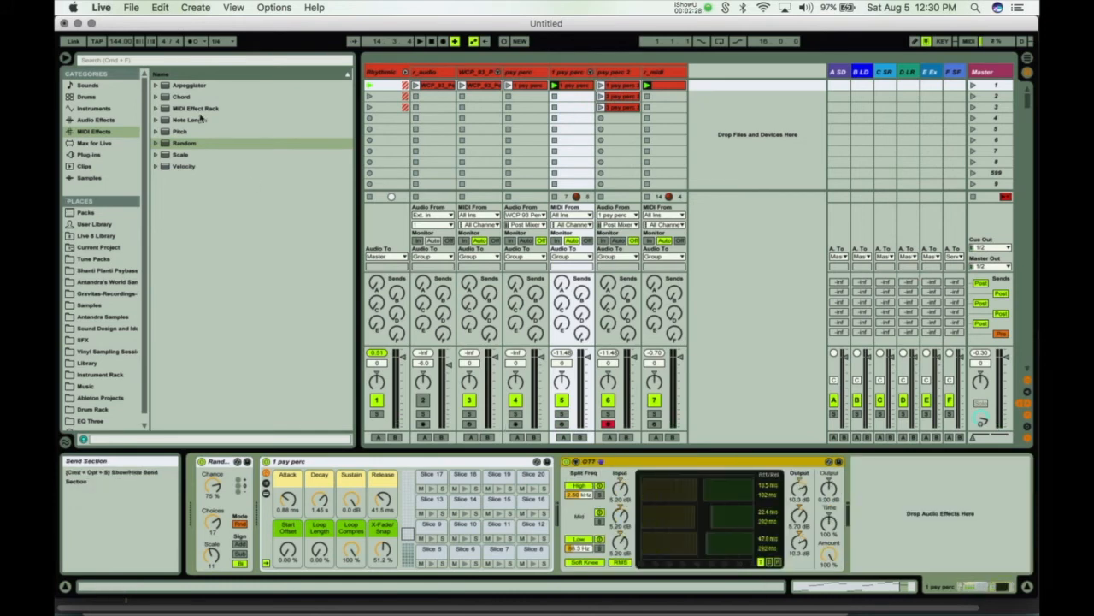
left_click(98, 120)
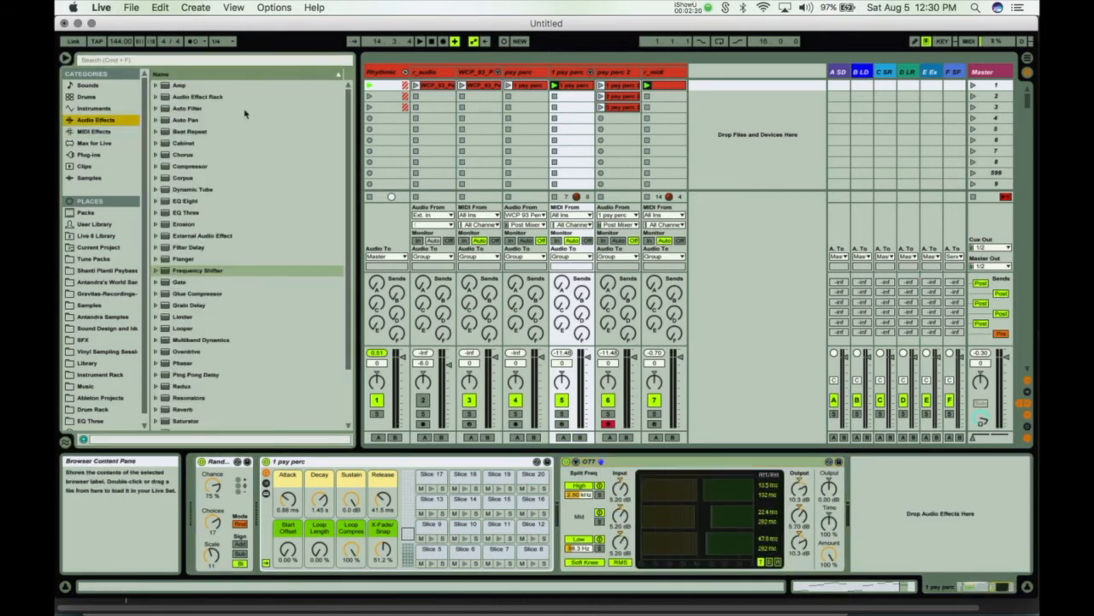
left_click_drag(182, 134, 558, 497)
- Set Beat Repeat's Interval to 1/8, Offset to 15/16 and Gate to 1/16, and play the pattern through it
left_click_drag(664, 472, 650, 479)
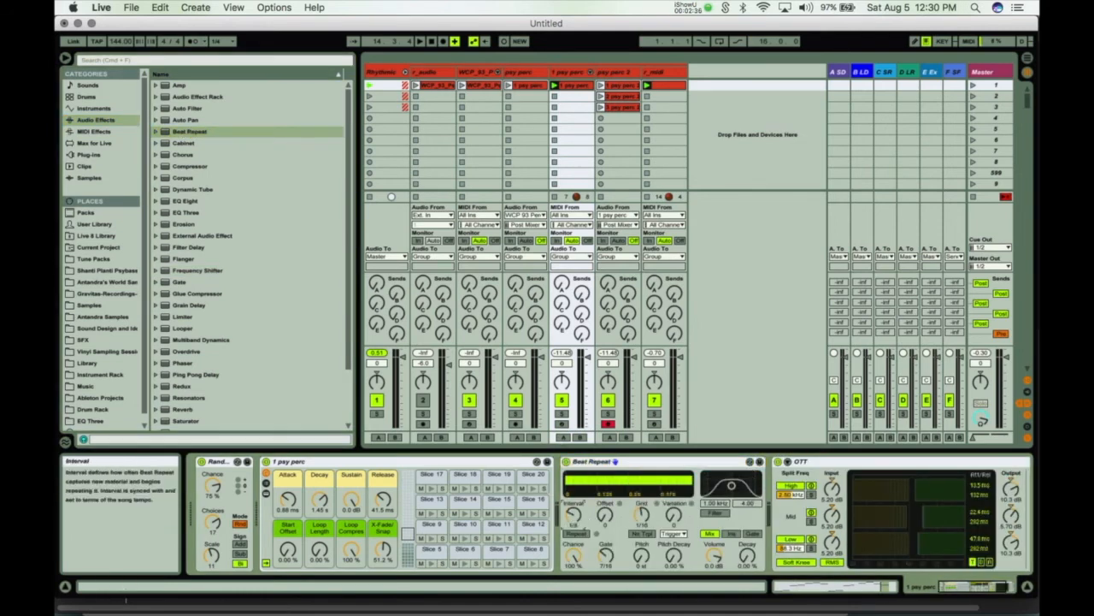
mouse_move(573, 511)
left_mouse_down()
mouse_move(573, 495)
mouse_move(574, 505)
left_mouse_up()
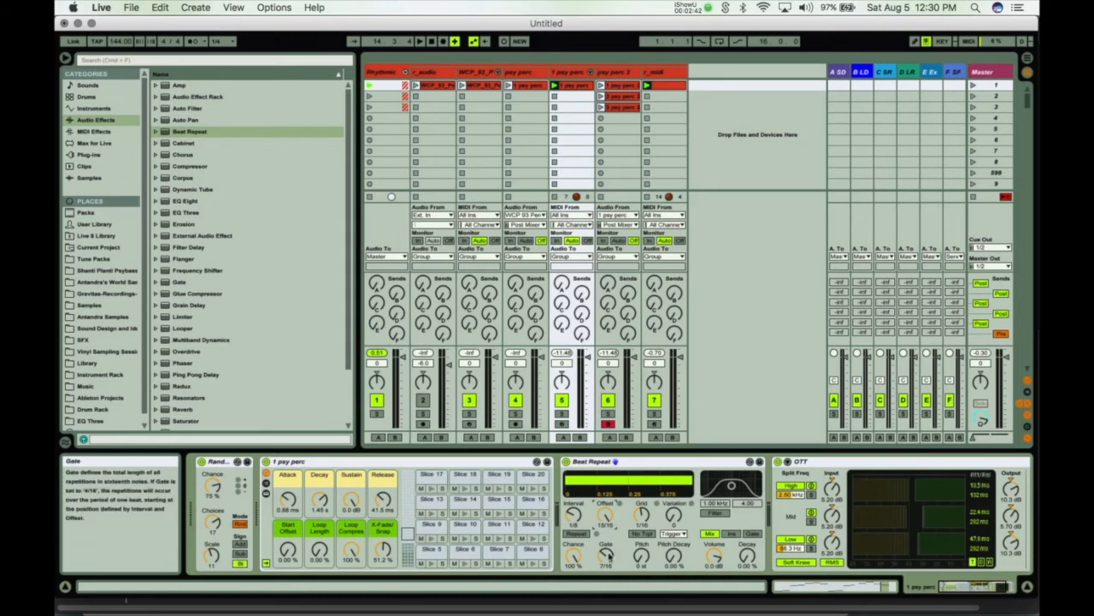
left_click_drag(606, 554, 606, 590)
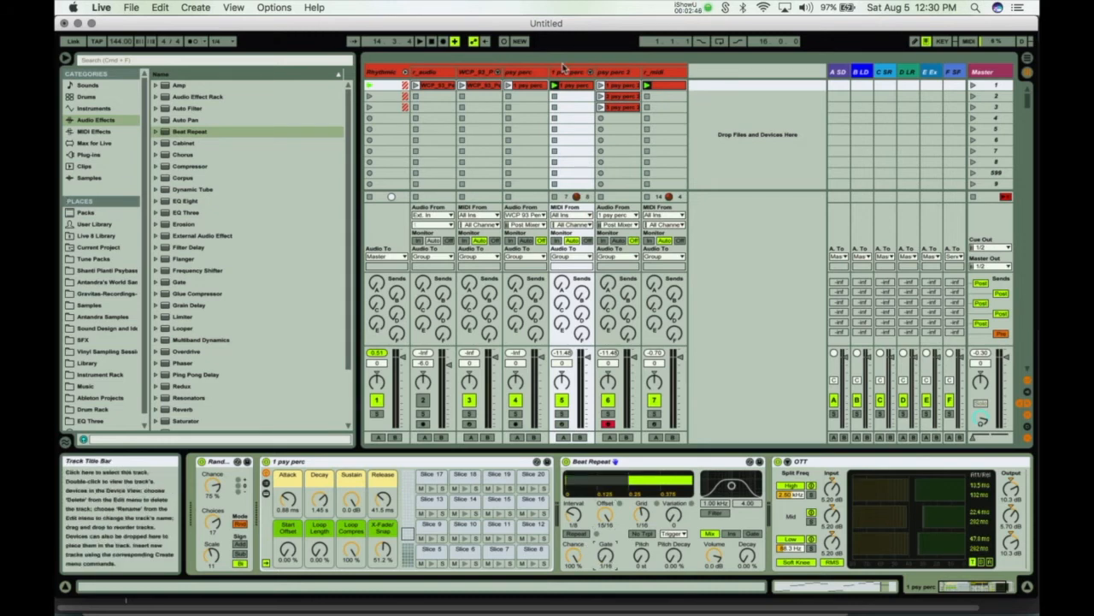
key("space")
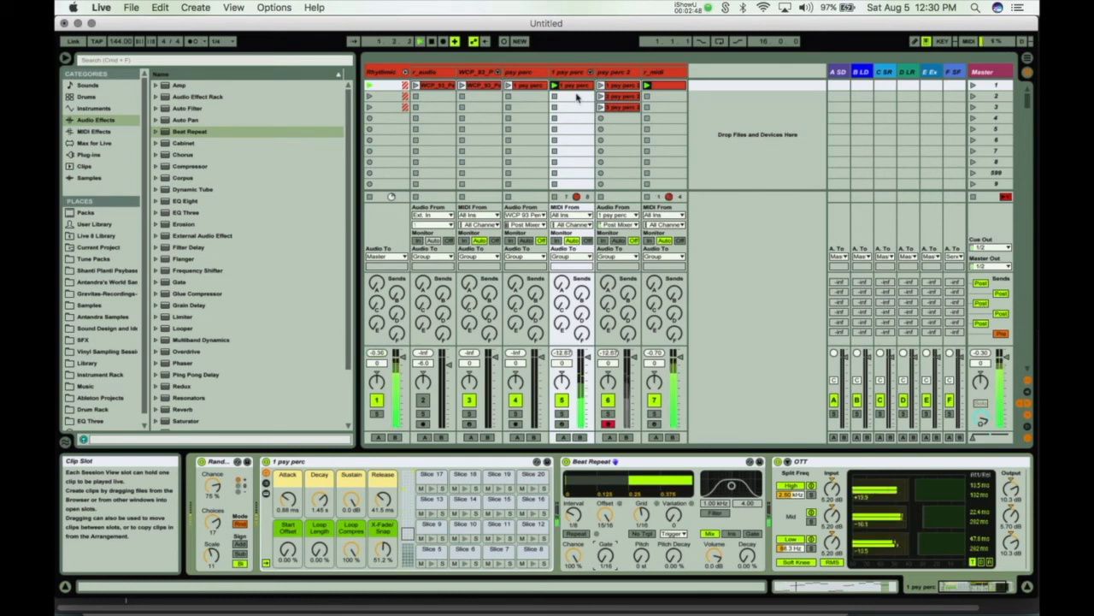
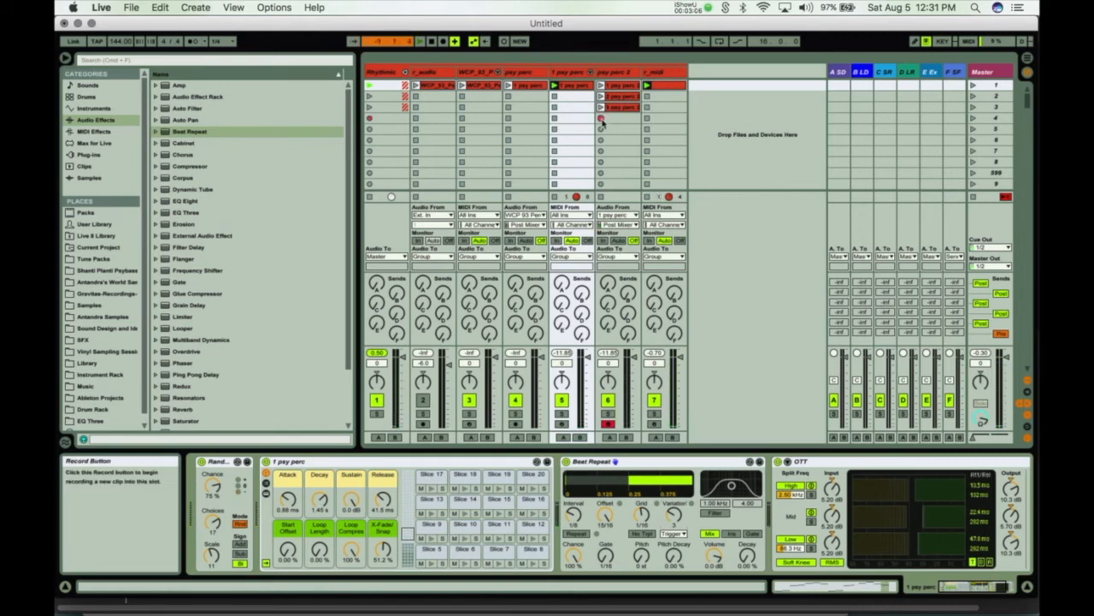
- Record the Beat Repeat pattern into the fourth psy perc 2 slot, and change Beat Repeat's Offset to 4/16
left_click(601, 121)
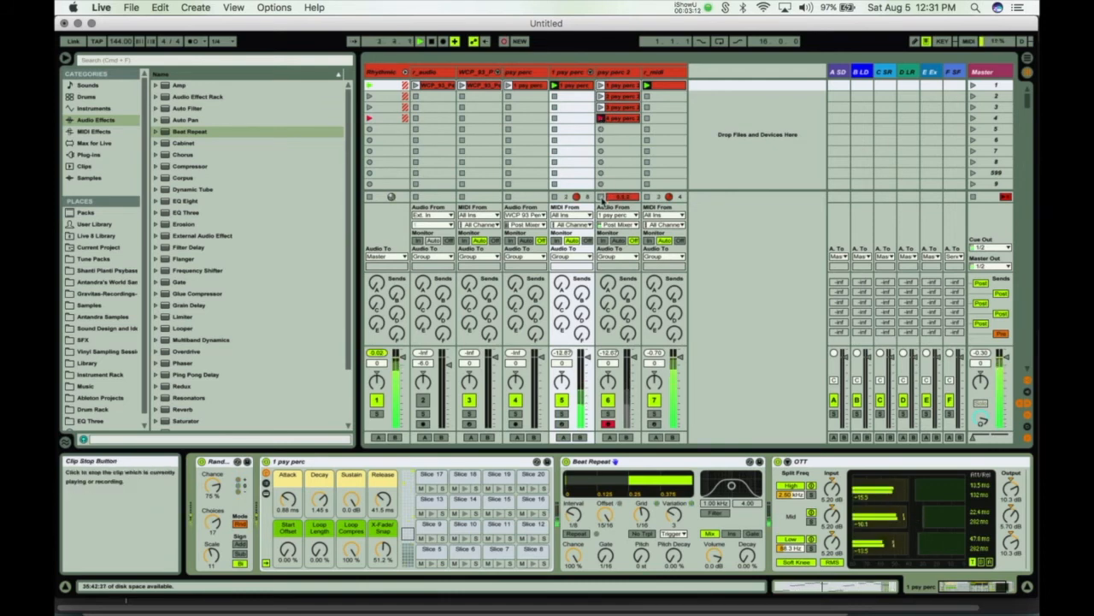
left_click(601, 197)
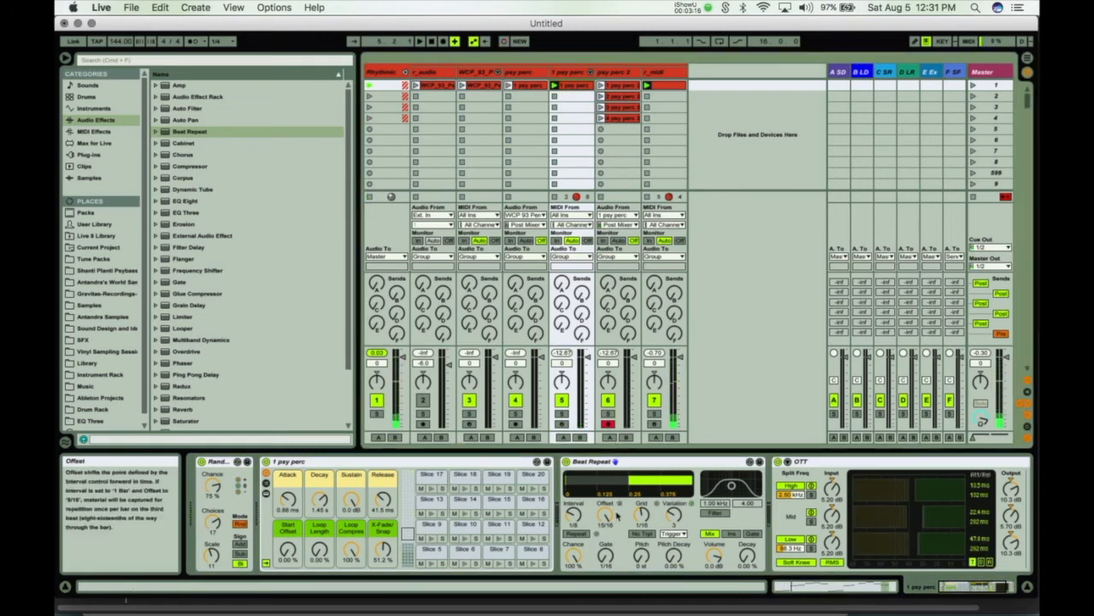
key("space")
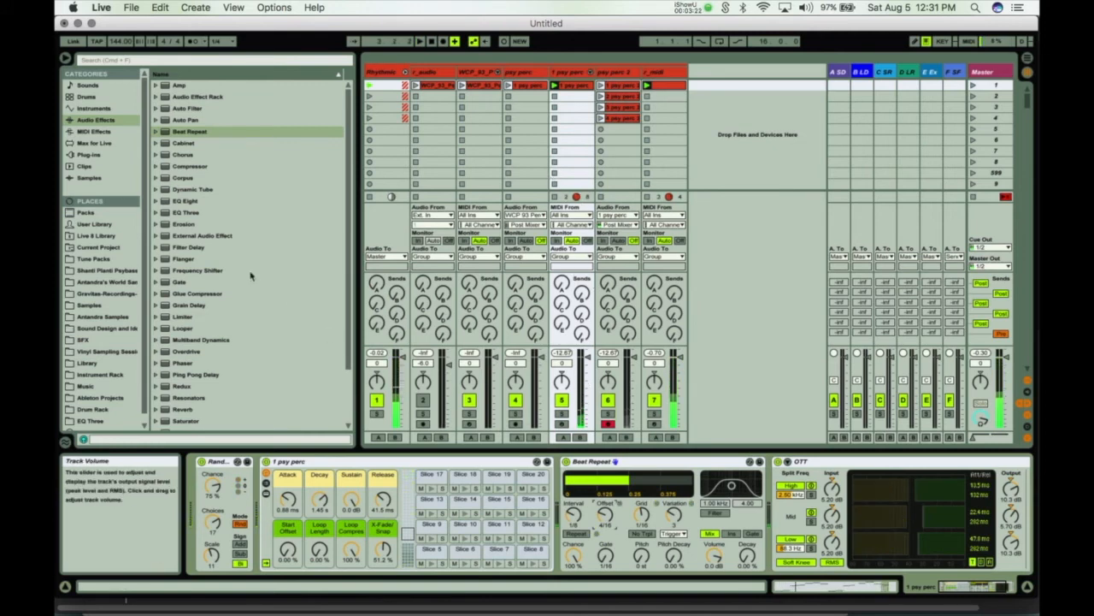
- Load a Frequency Shifter between Beat Repeat and OTT and try Ring mode at different frequencies during playback
left_click(181, 272)
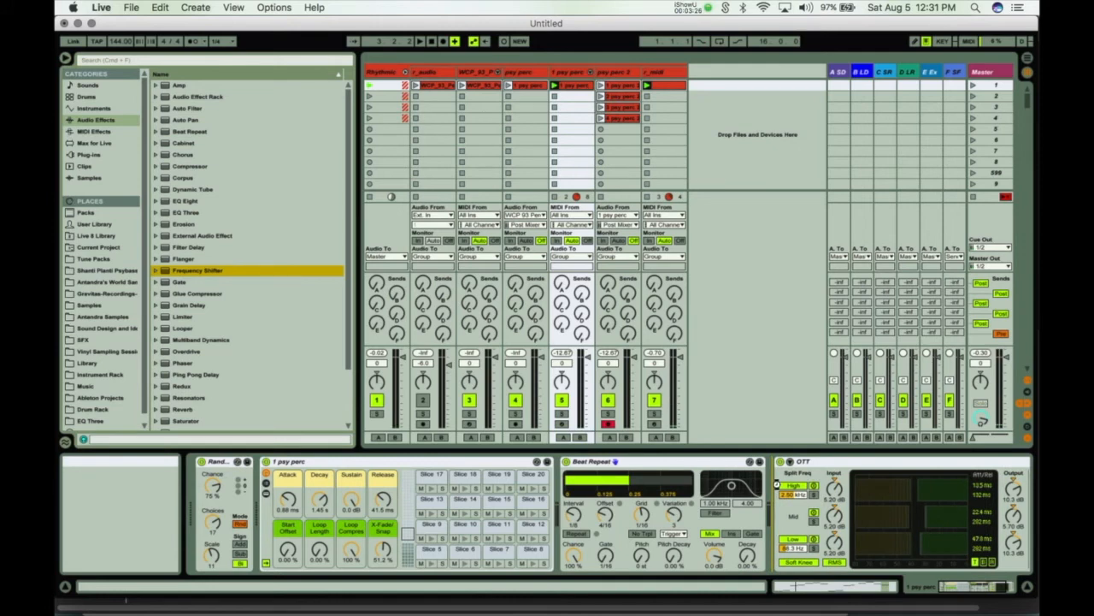
key("Return")
left_click(873, 499)
key("space")
mouse_move(844, 495)
left_mouse_down()
mouse_move(844, 447)
mouse_move(844, 495)
left_mouse_up()
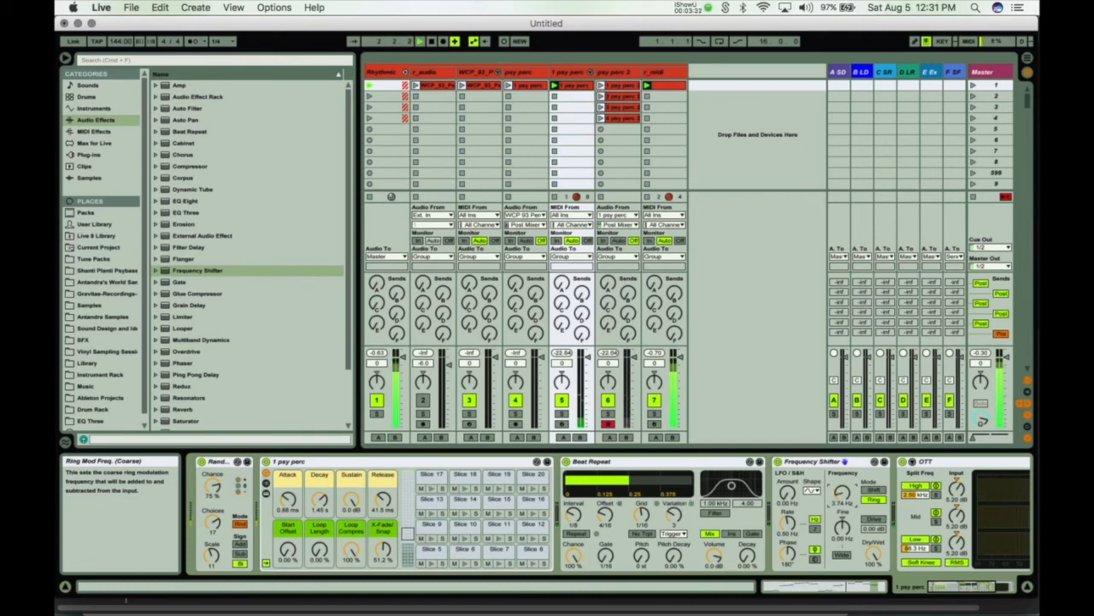
- Use Shift mode at about -2.16 kHz with LFO amount about 563 Hz, and record the result into the fifth psy perc 2 slot
left_click(873, 490)
mouse_move(842, 491)
left_mouse_down()
mouse_move(842, 547)
mouse_move(842, 496)
left_mouse_up()
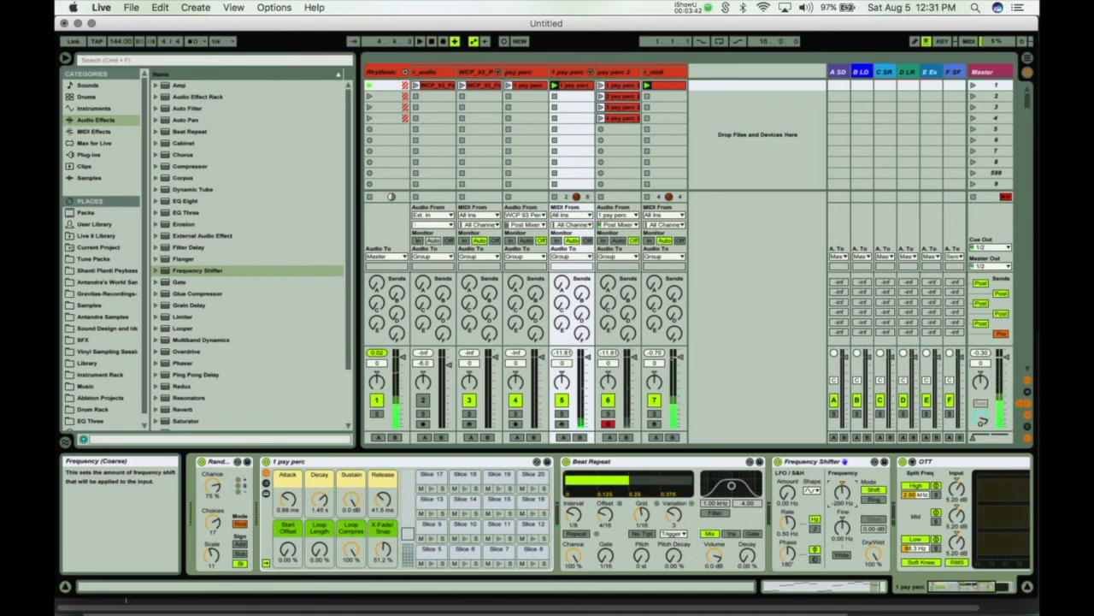
left_click_drag(647, 513, 646, 523)
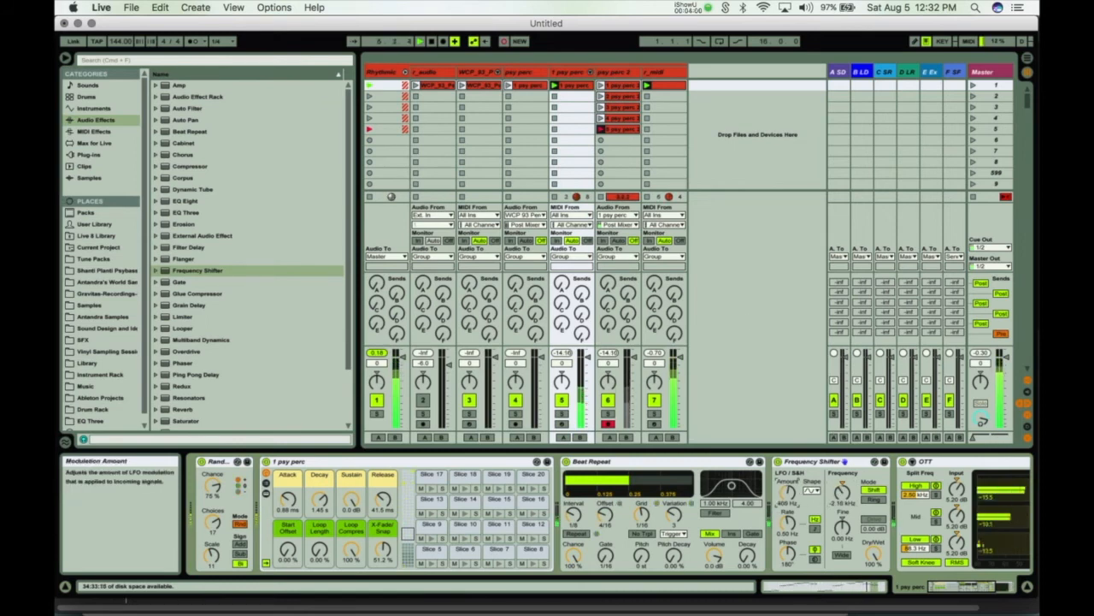
left_click(601, 129)
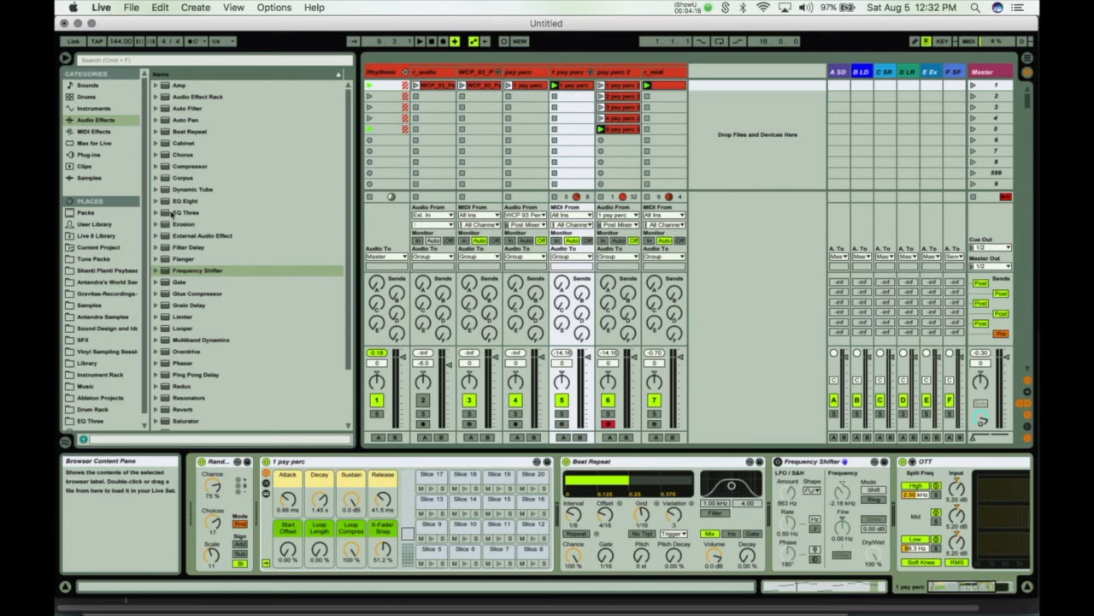
- Load Corpus directly after Beat Repeat and try a decay of about 156 ms and material of about -38% during playback
left_click(180, 178)
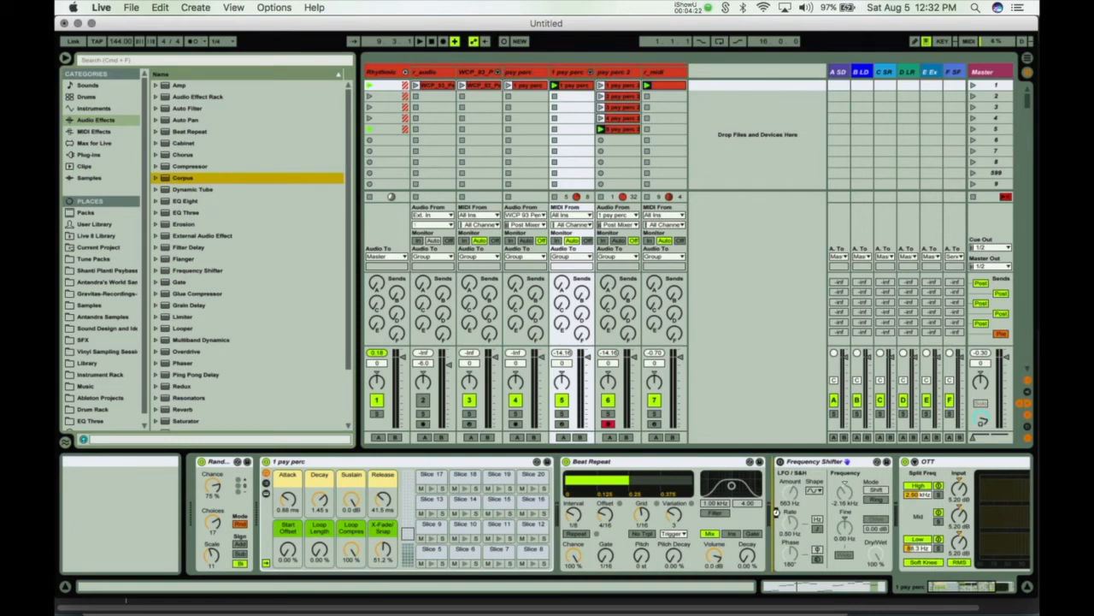
left_click_drag(776, 511, 774, 513)
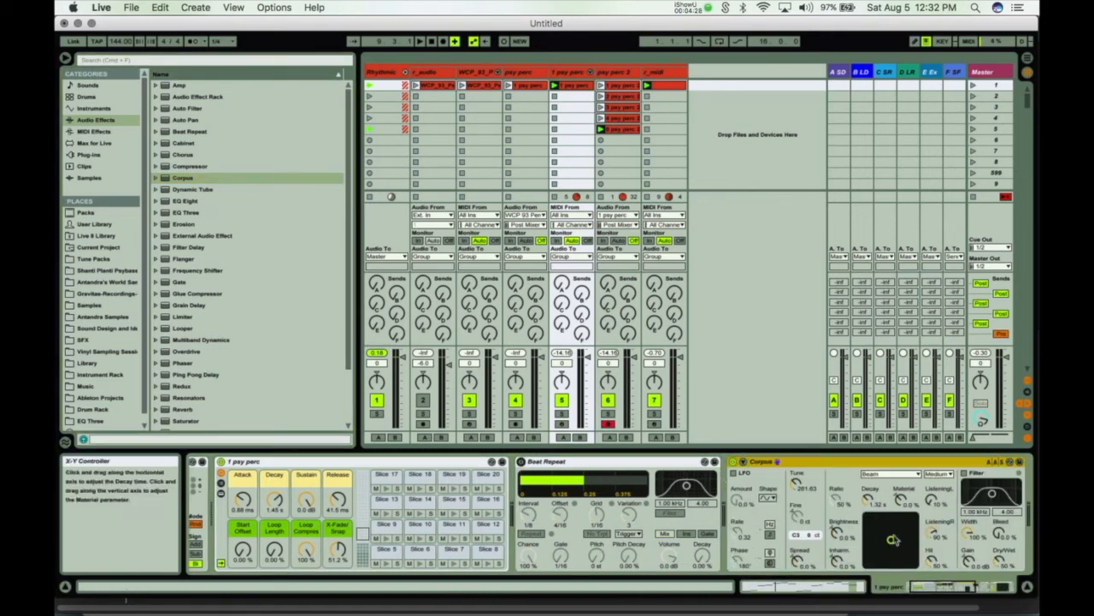
key("space")
left_click_drag(892, 539, 876, 552)
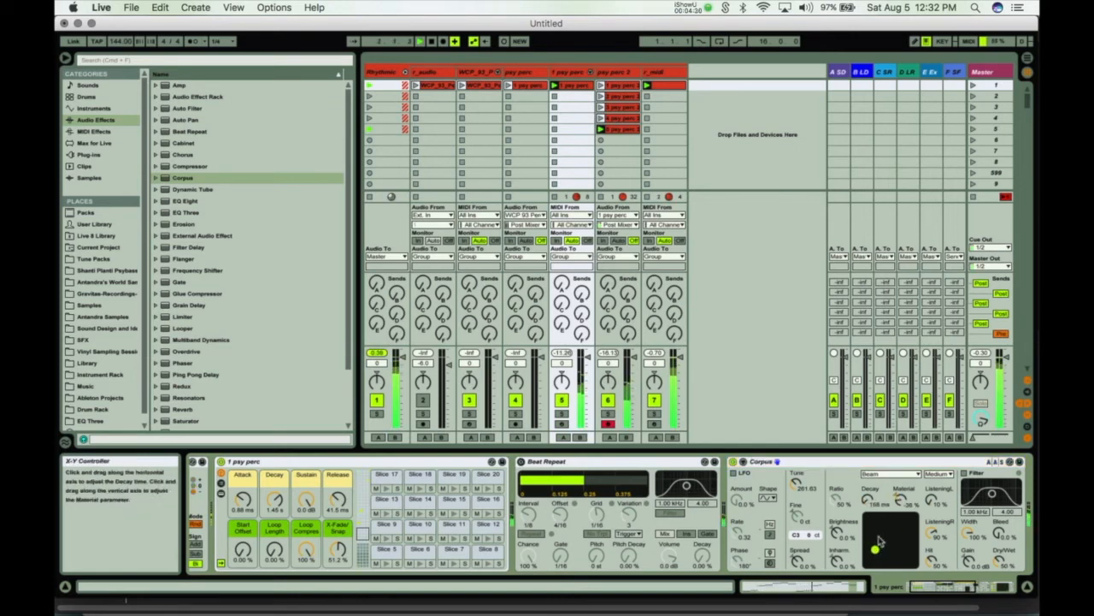
- Set the Corpus resonance type to Marimba with decay about 204 ms and material about -41%, and lower its Tune
left_click(889, 474)
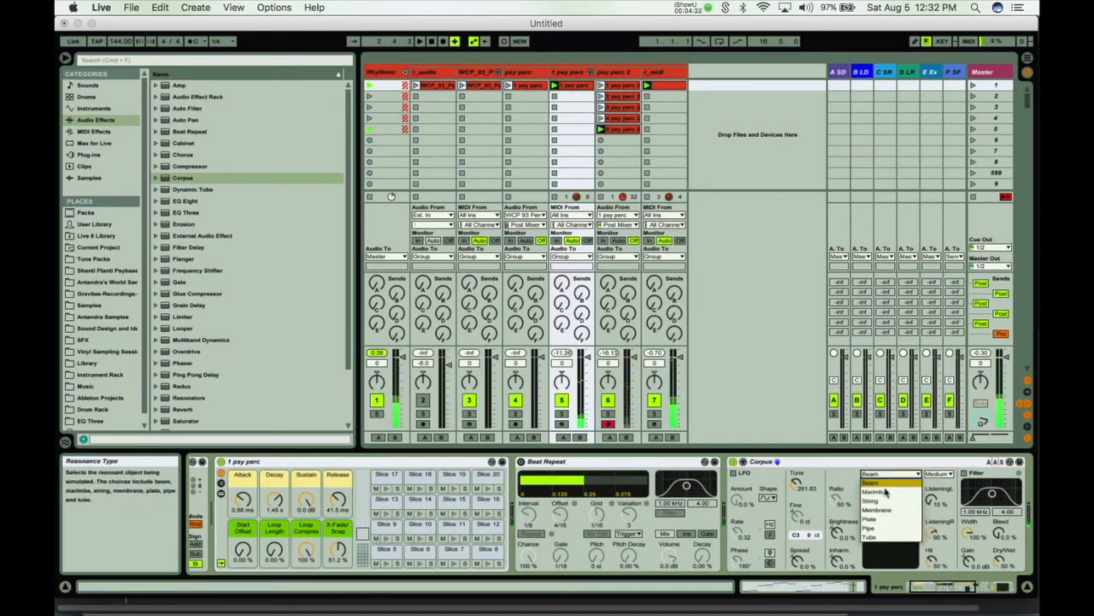
left_click(883, 494)
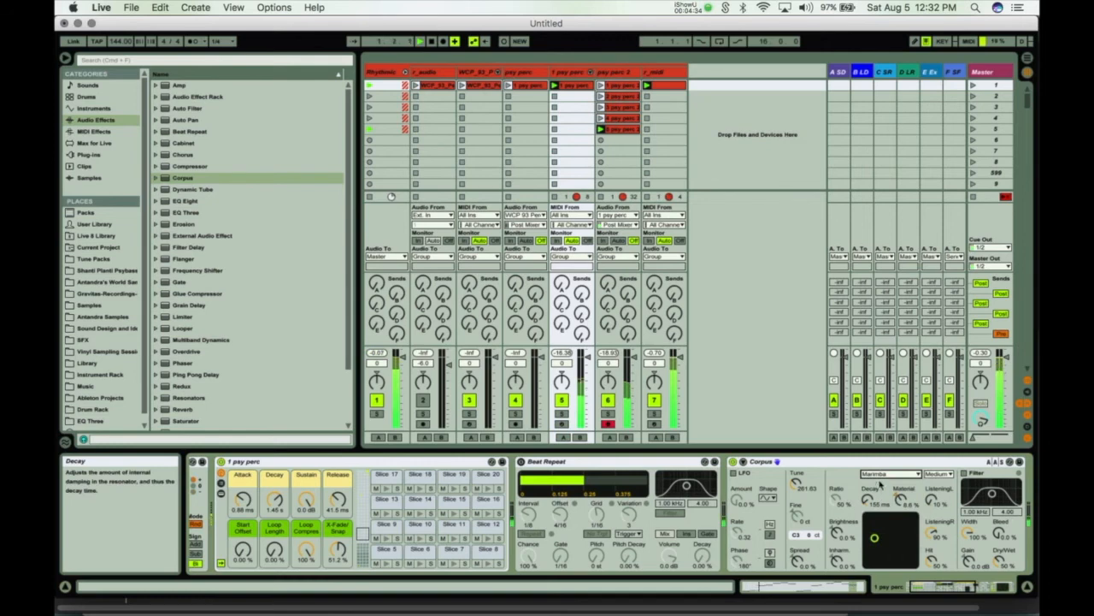
mouse_move(874, 537)
left_mouse_down()
mouse_move(876, 560)
mouse_move(895, 557)
mouse_move(882, 555)
left_mouse_up()
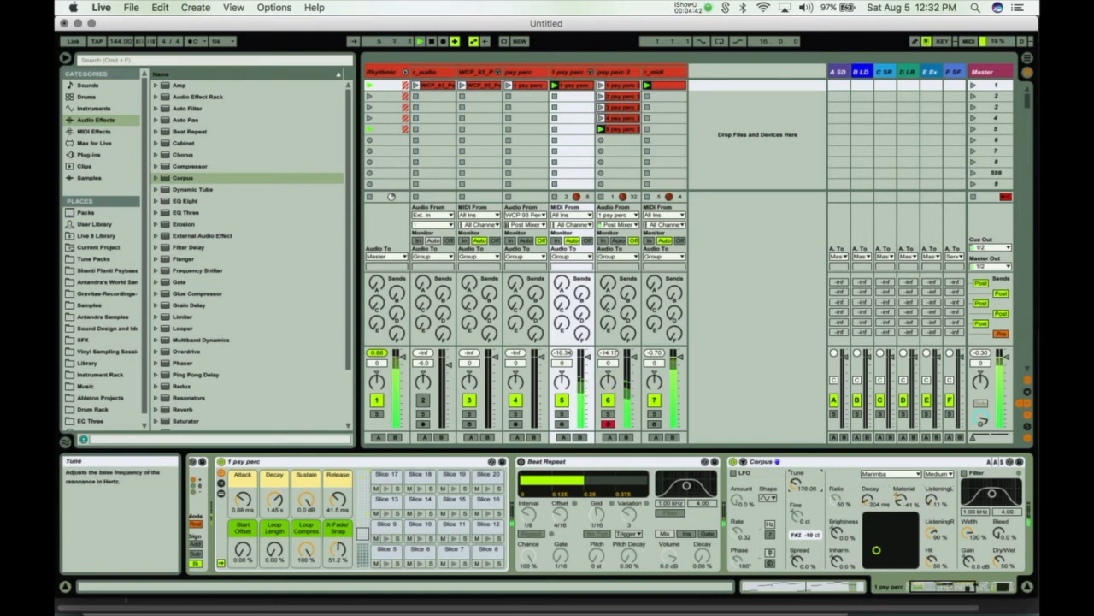
- Open the Corpus sidechain settings, choose r_midi as the MIDI source, and enable the LFO and Off Decay
left_click(743, 461)
left_click(750, 491)
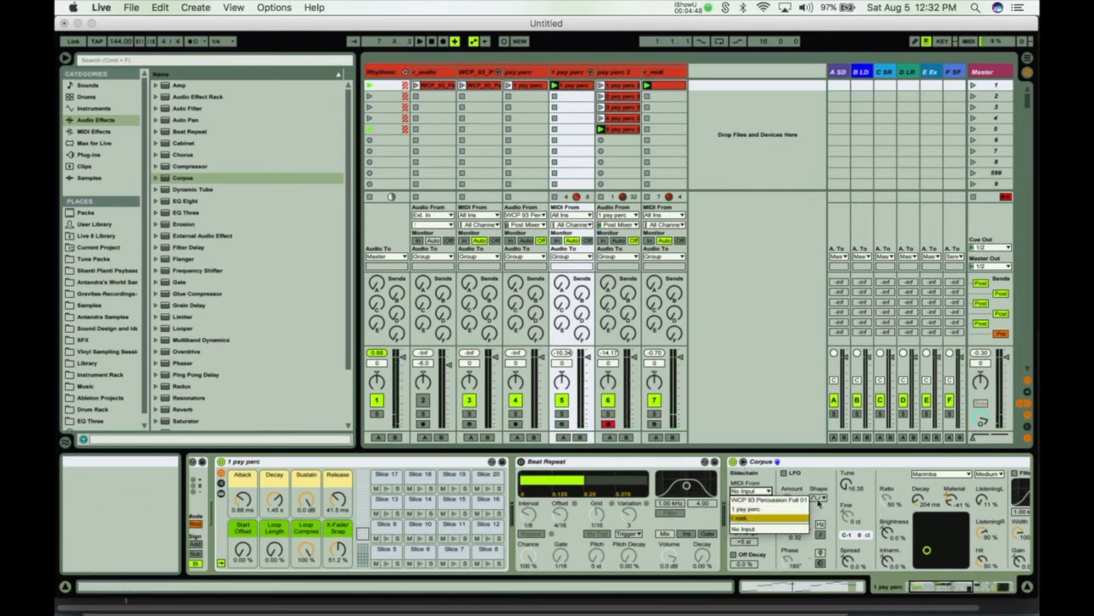
left_click(769, 518)
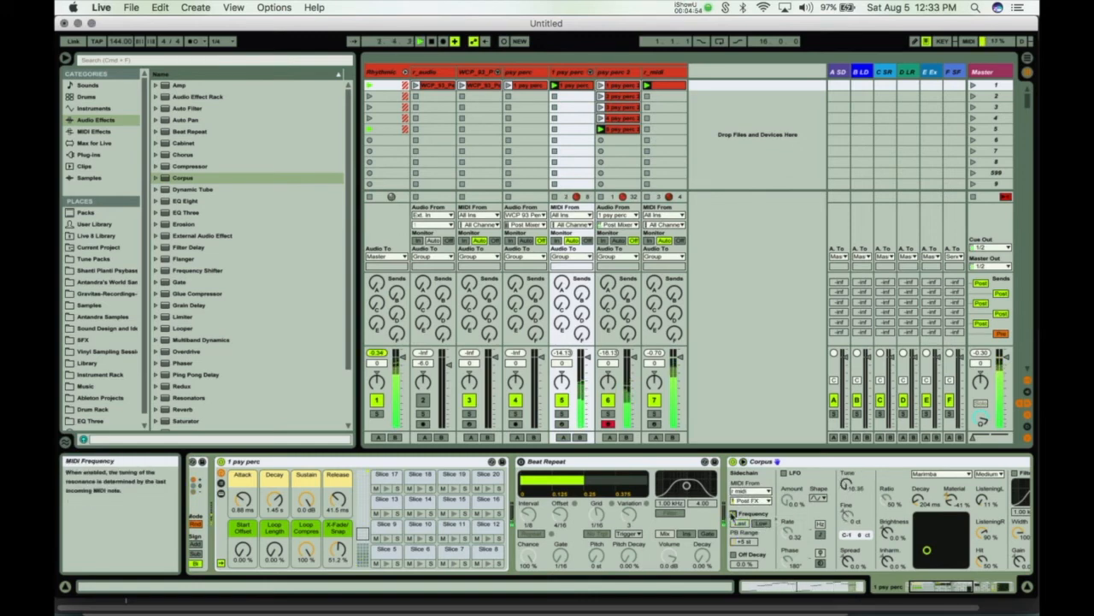
left_click(751, 500)
left_click(746, 517)
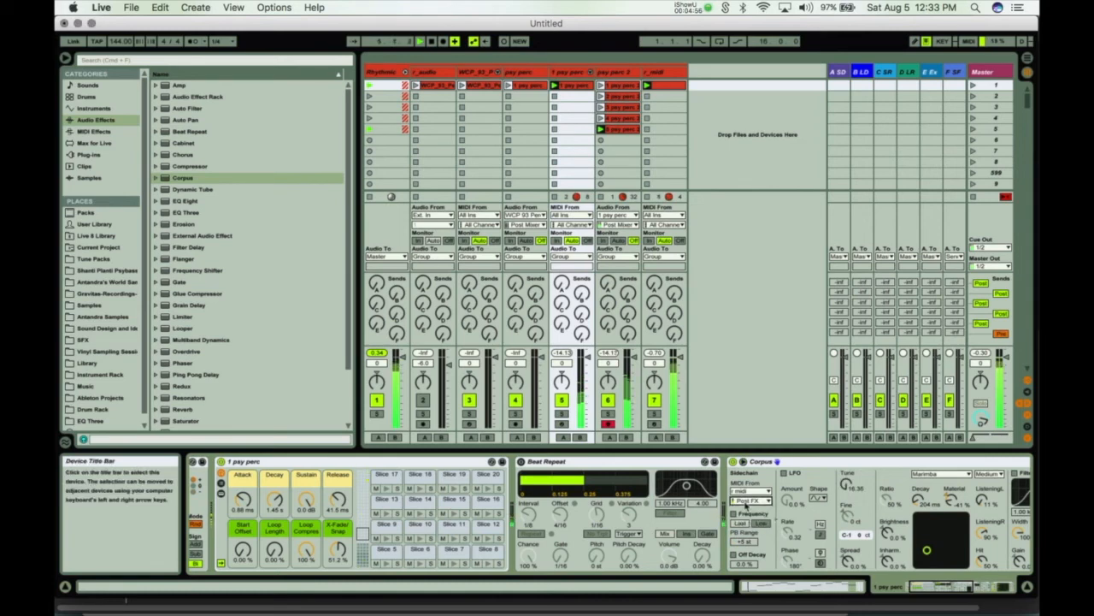
left_click(784, 472)
left_click(732, 555)
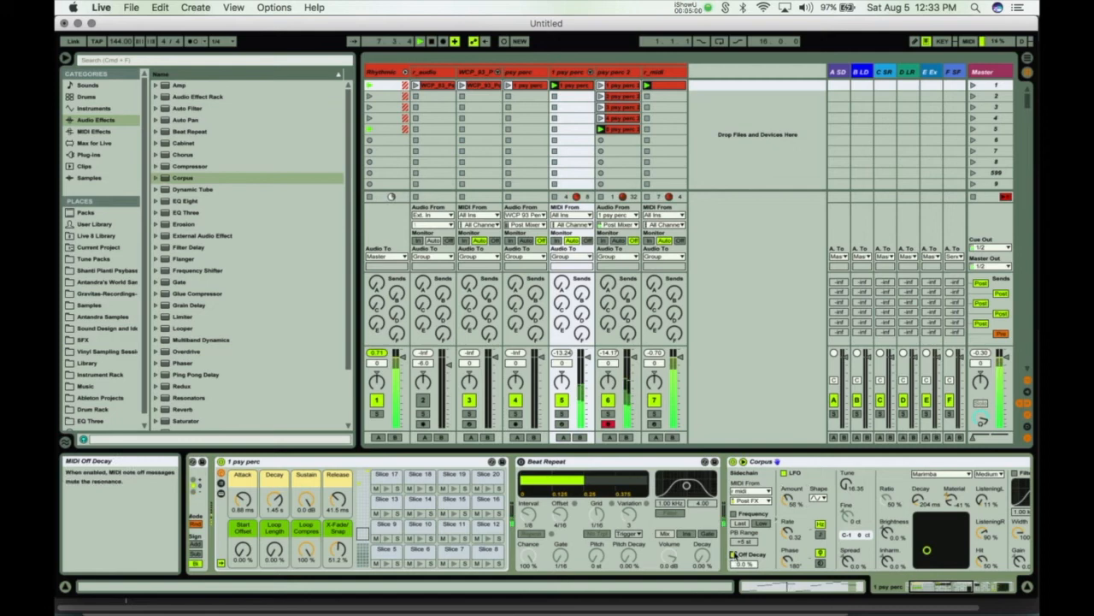
- Switch the Corpus sidechain MIDI source to the WCP 93 Percussion Full 01 track and launch that track's first clip
left_click(750, 491)
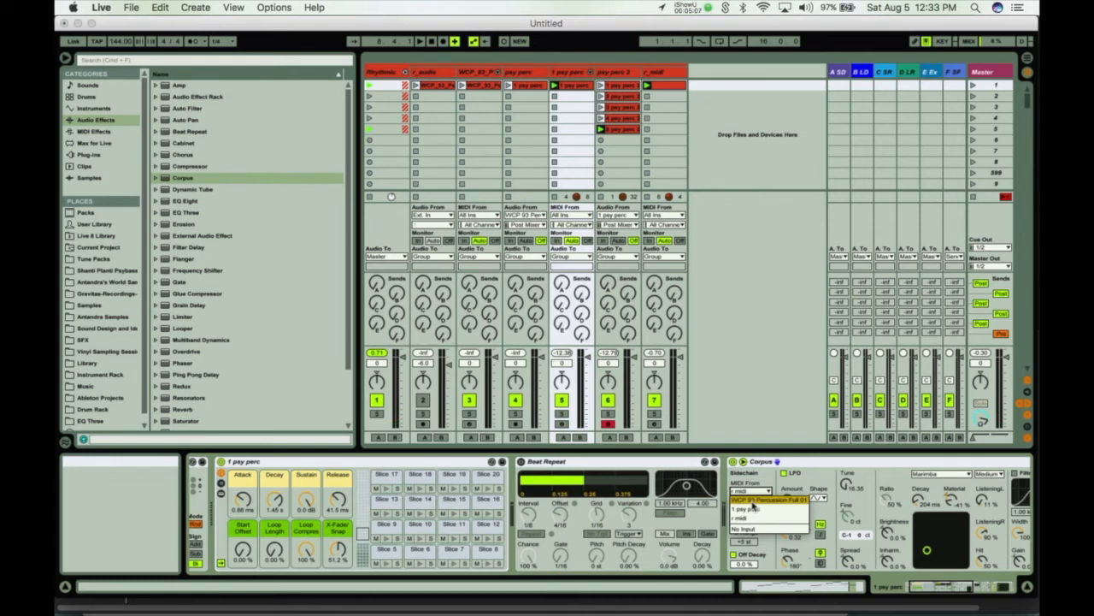
left_click(765, 504)
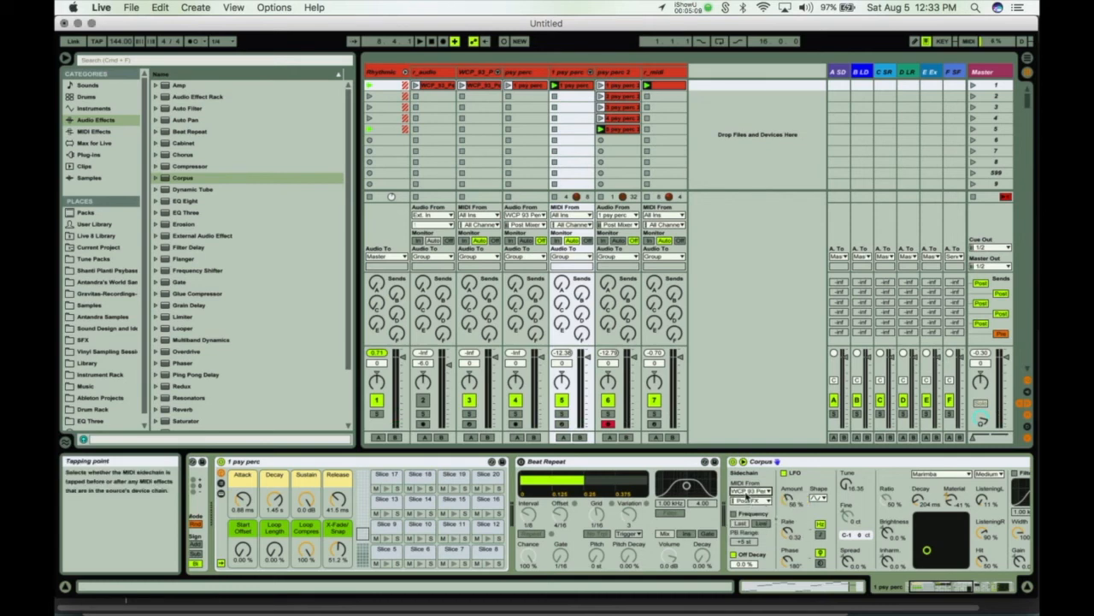
left_click(745, 492)
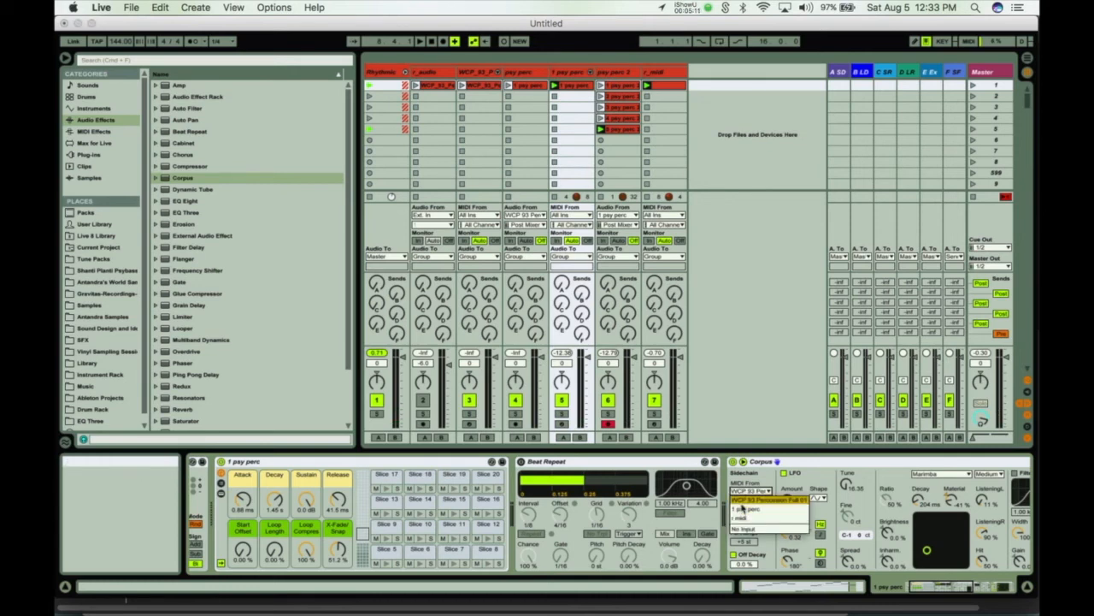
left_click(769, 253)
left_click(463, 86)
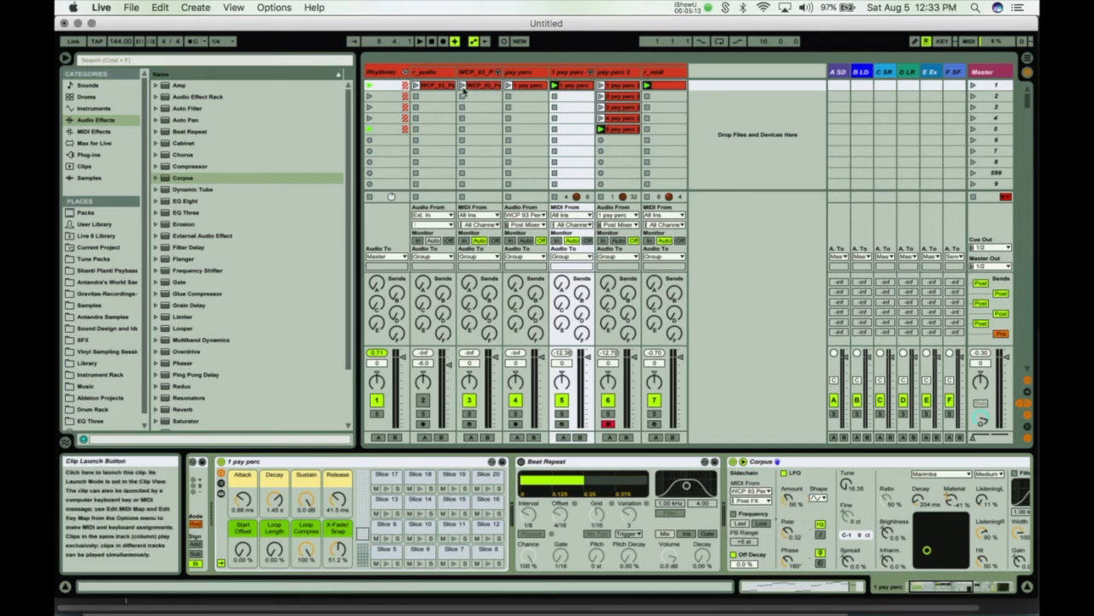
- Mute the WCP 93 Percussion Full 01 track, solo r_audio, and launch the first clip on r_audio
left_click(468, 400)
left_click(423, 416)
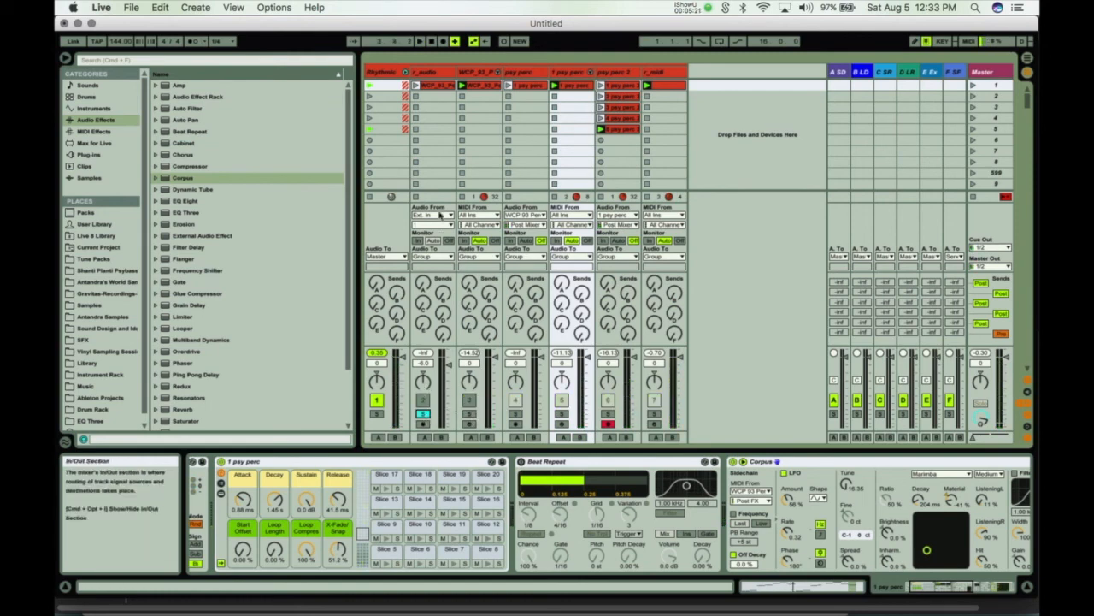
left_click(415, 87)
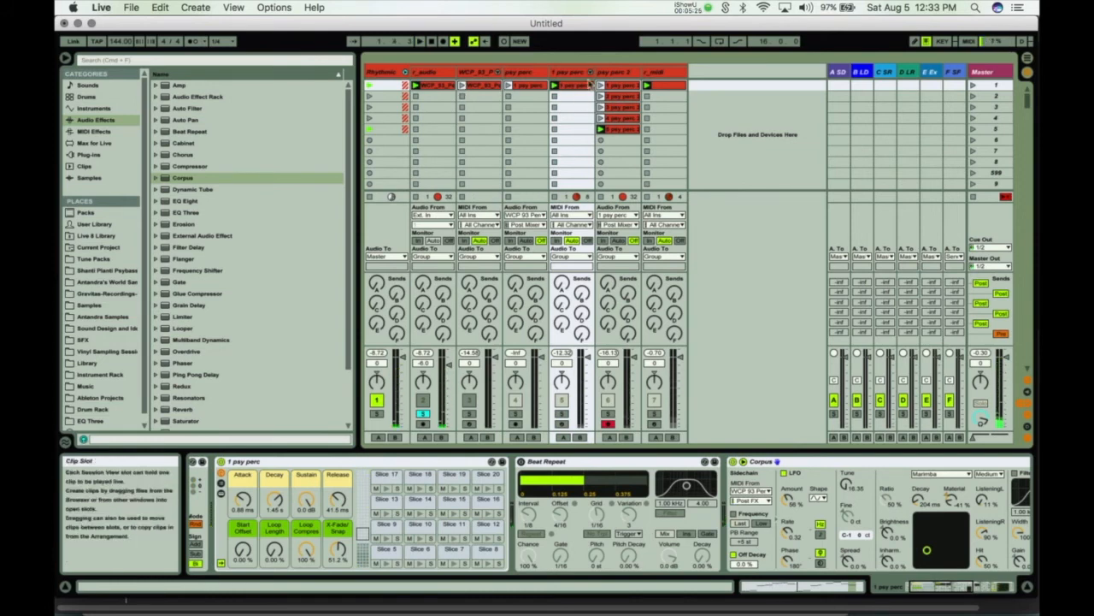
- Set the Corpus sidechain MIDI source on the 1 psy perc track to 1 psy perc
left_click(652, 75)
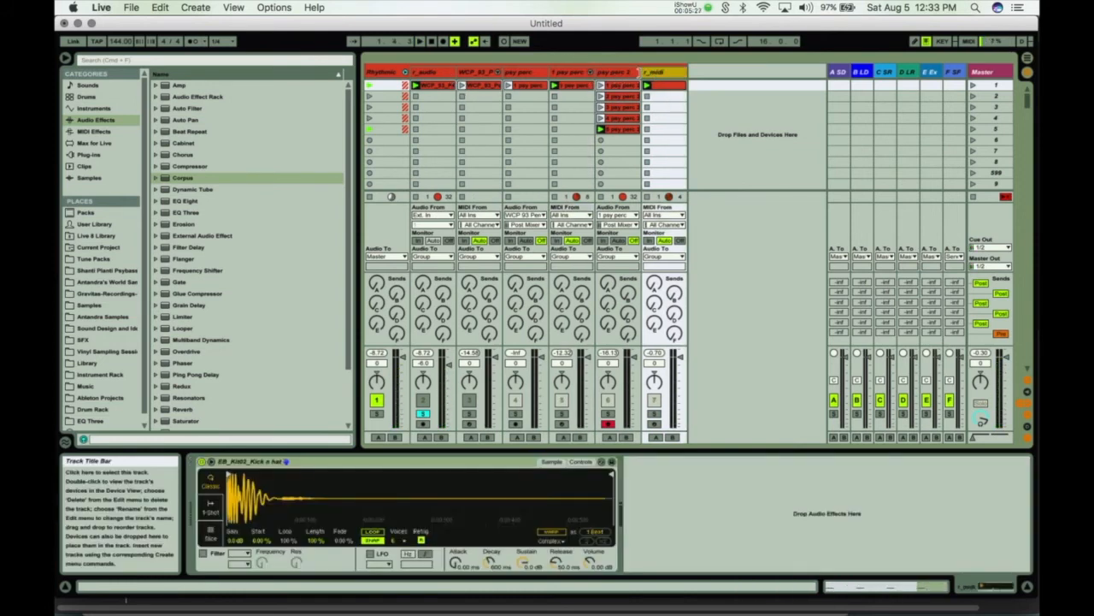
left_click(608, 74)
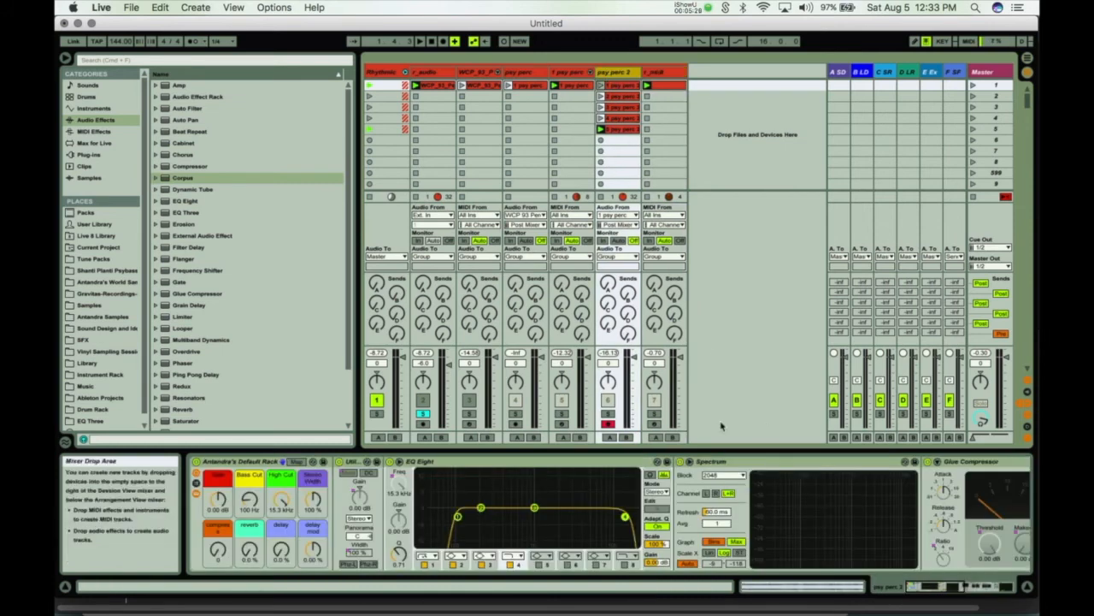
left_click(646, 75)
left_click(571, 76)
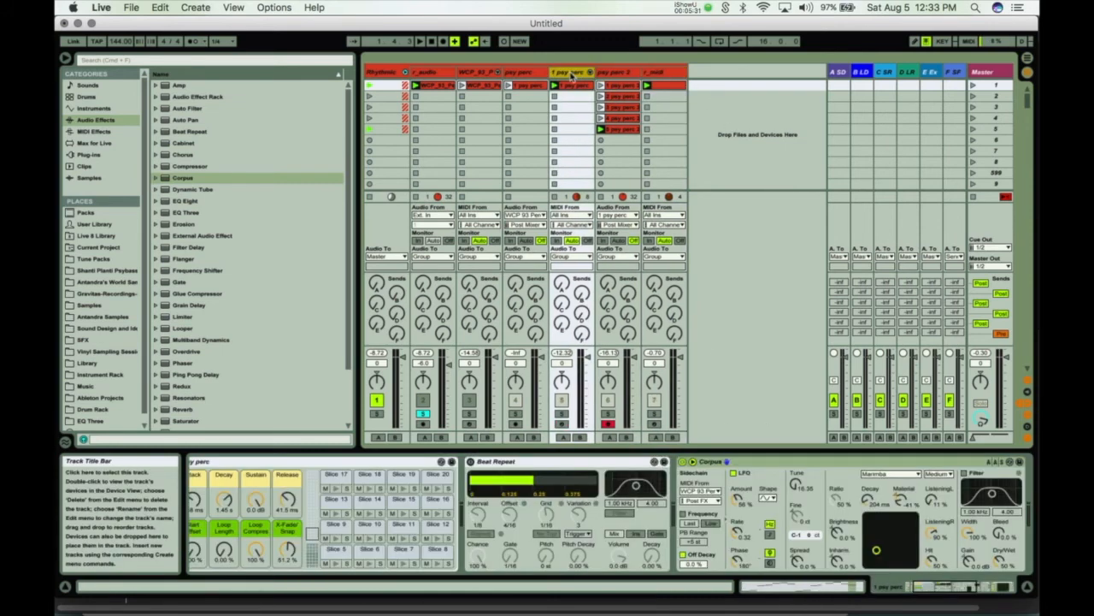
left_click(699, 492)
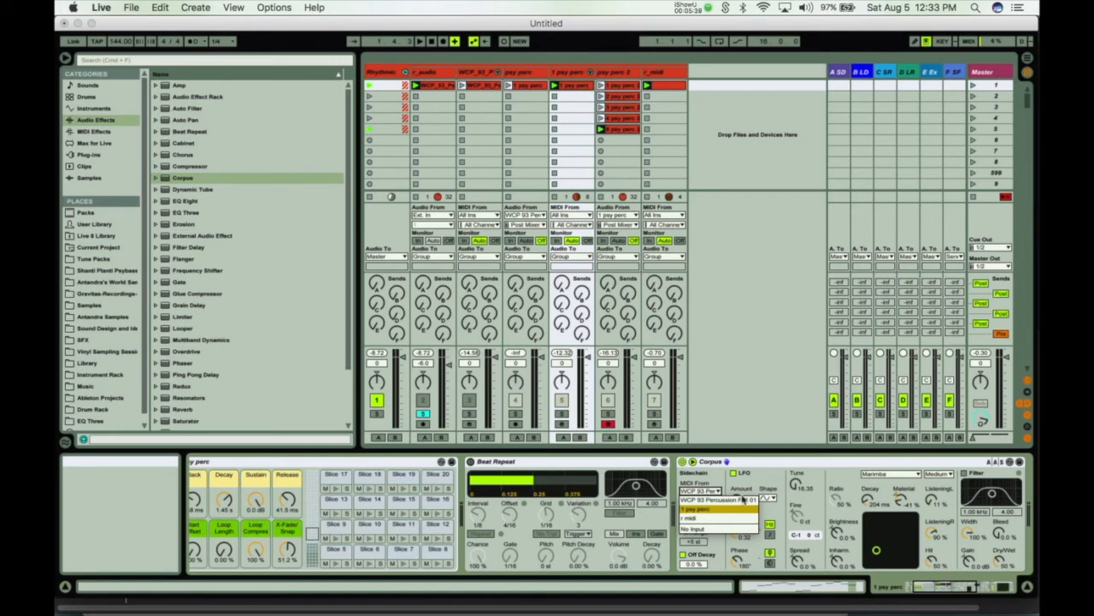
left_click(718, 508)
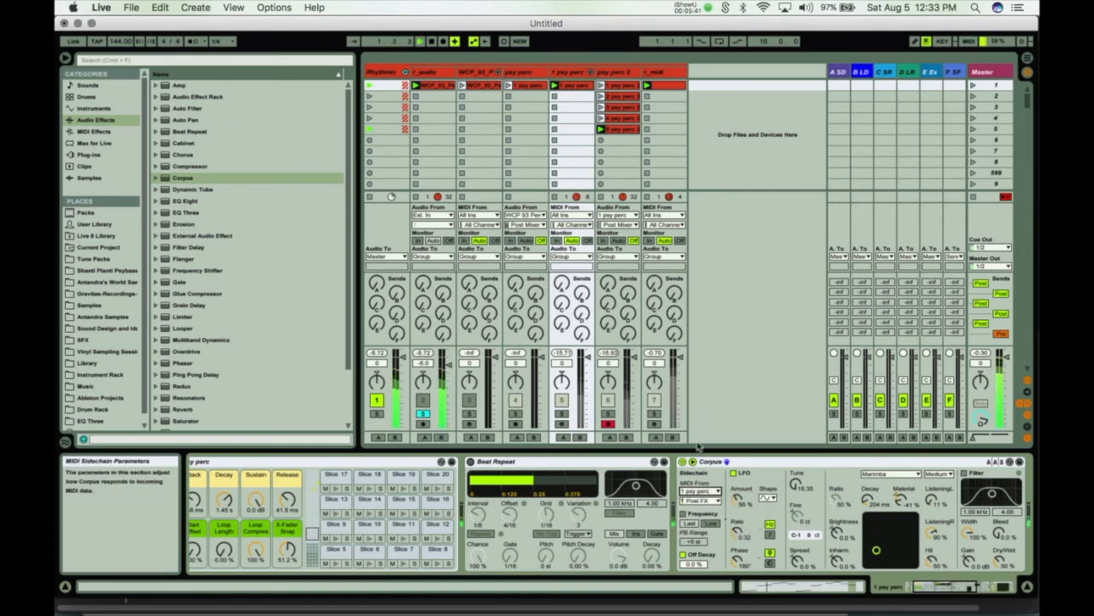
- Unsolo r_audio and stop the clip playing on the psy perc 2 track
left_click(422, 414)
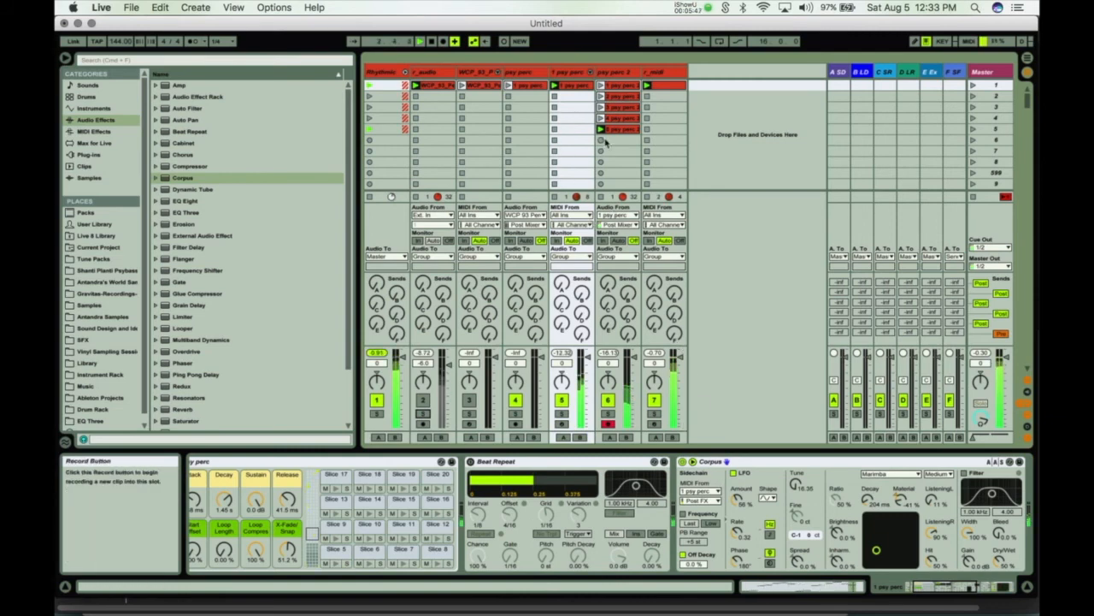
left_click(602, 198)
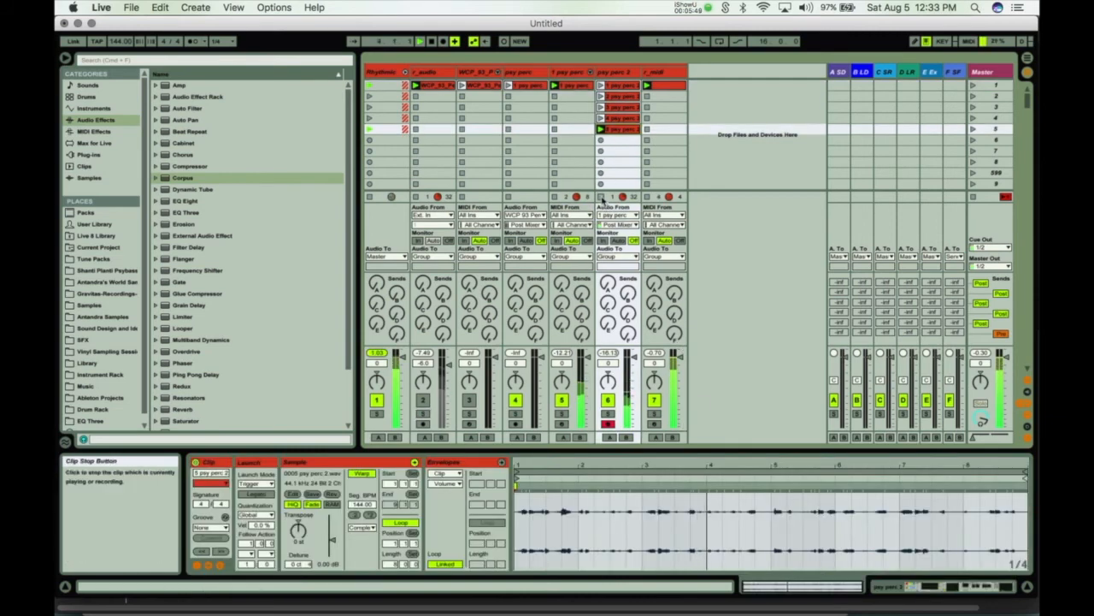
- Set Corpus to Plate with decay about 968 ms, LFO amount 0% and rate 0.01, lower its Tune, and enable sidechain Frequency
left_click(573, 72)
scroll(720, 483, "right", 2)
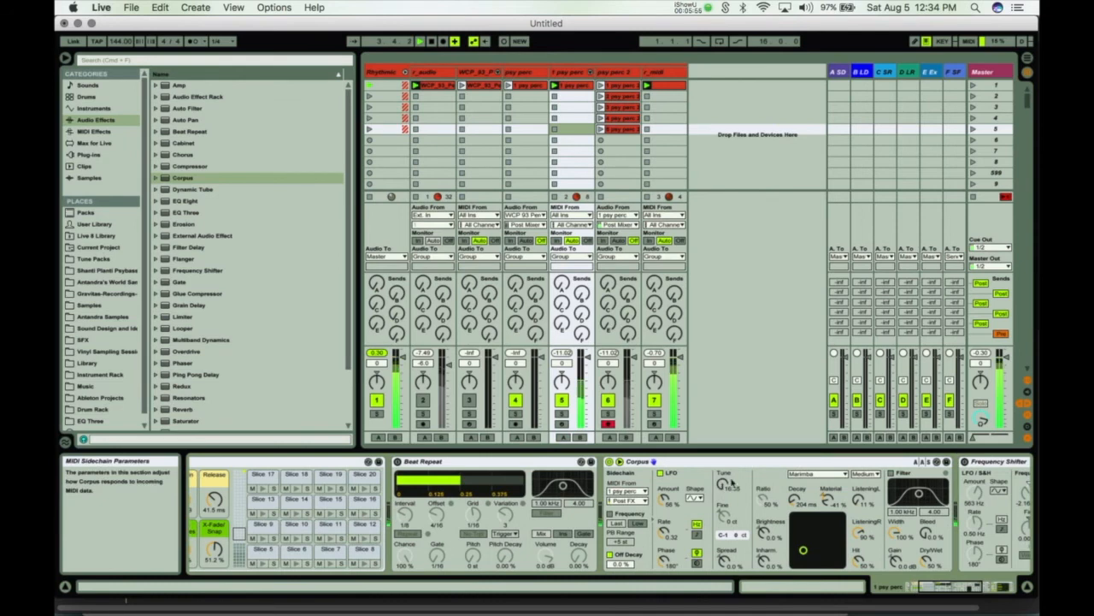
left_click(819, 473)
left_click(816, 526)
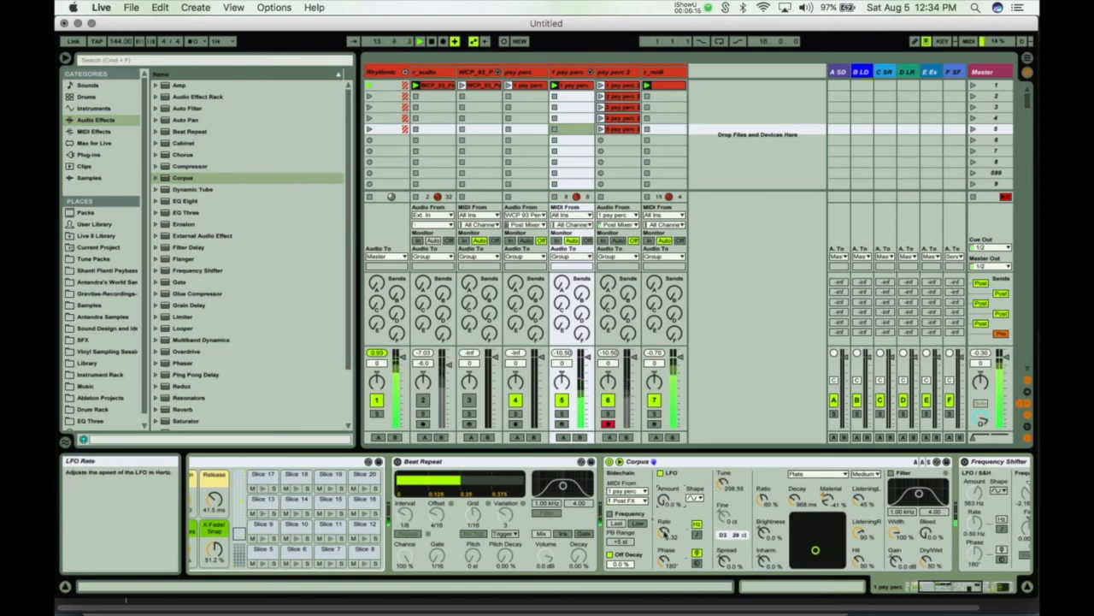
left_click_drag(724, 484, 723, 503)
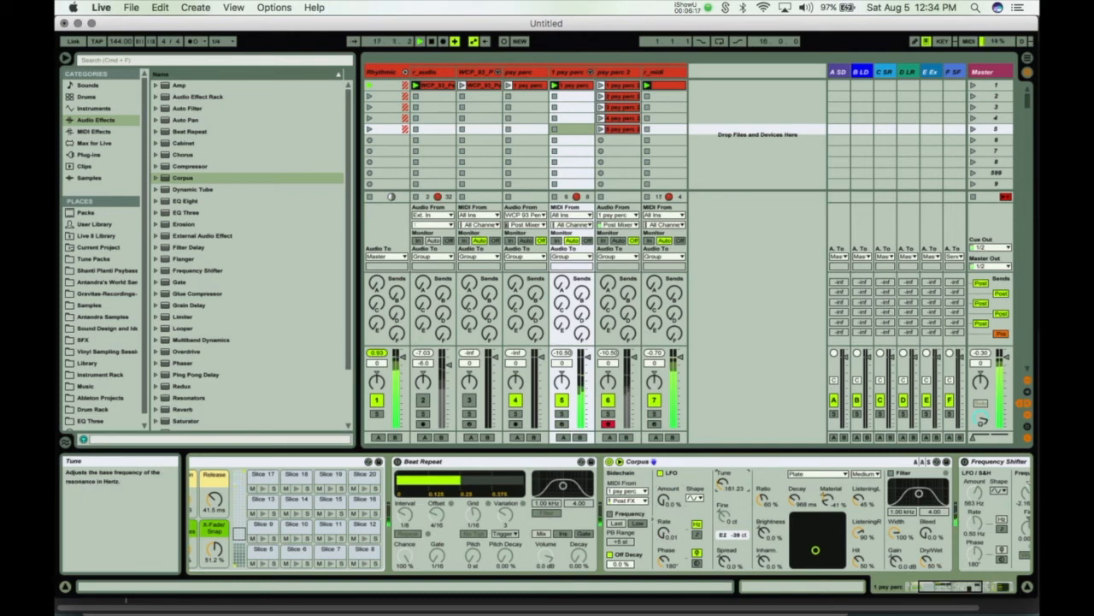
left_click(610, 514)
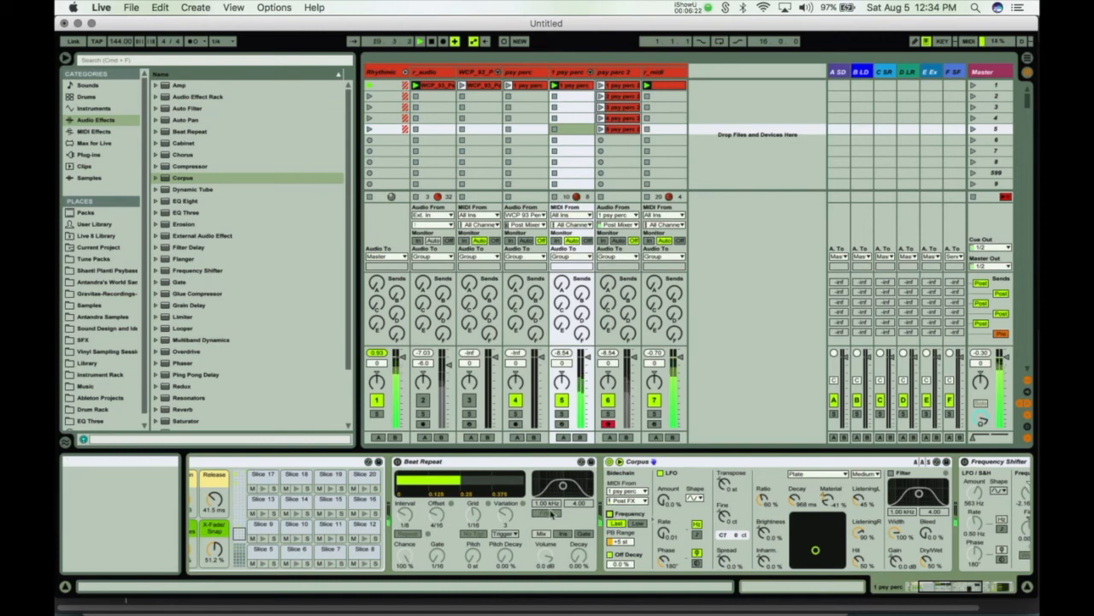
- Lower Random's Choices to 7 and insert a Scale MIDI effect between Random and the 1 psy perc drum rack
scroll(551, 514, "left", 5)
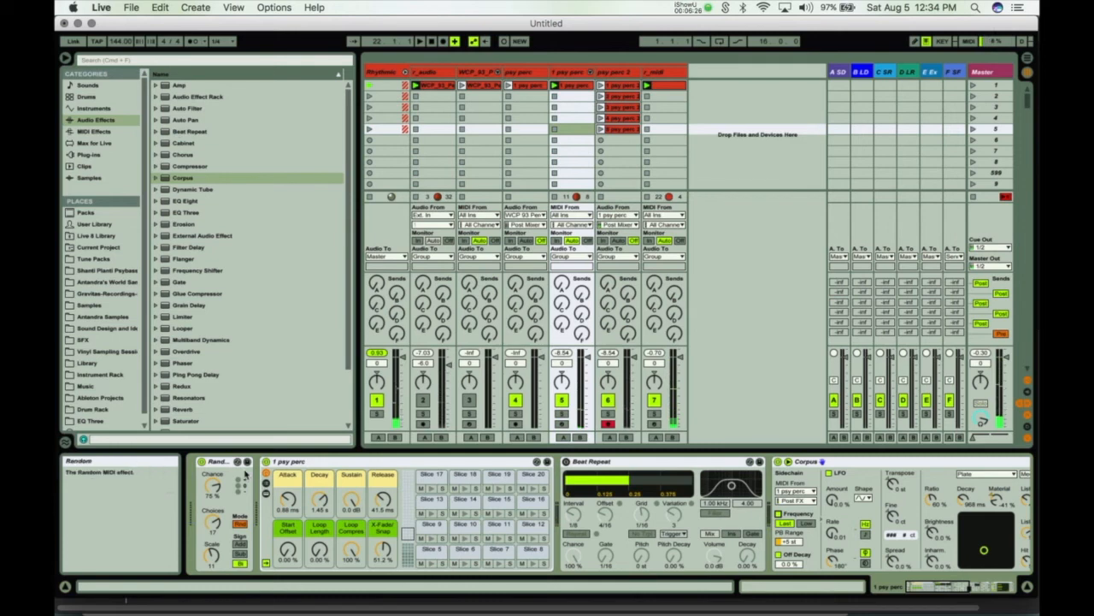
left_click_drag(214, 522, 214, 564)
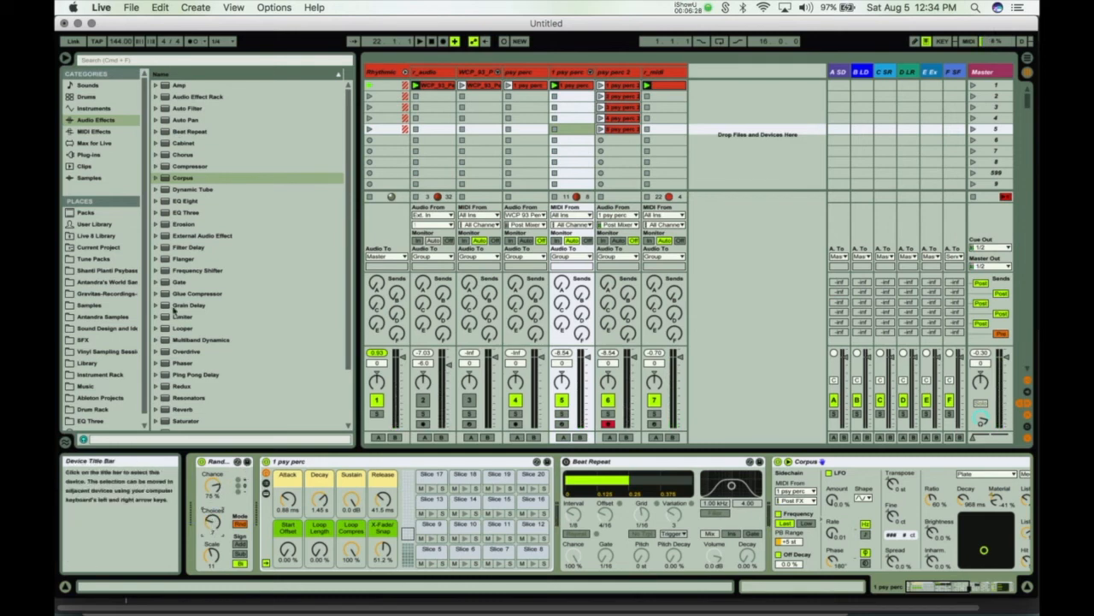
left_click(92, 143)
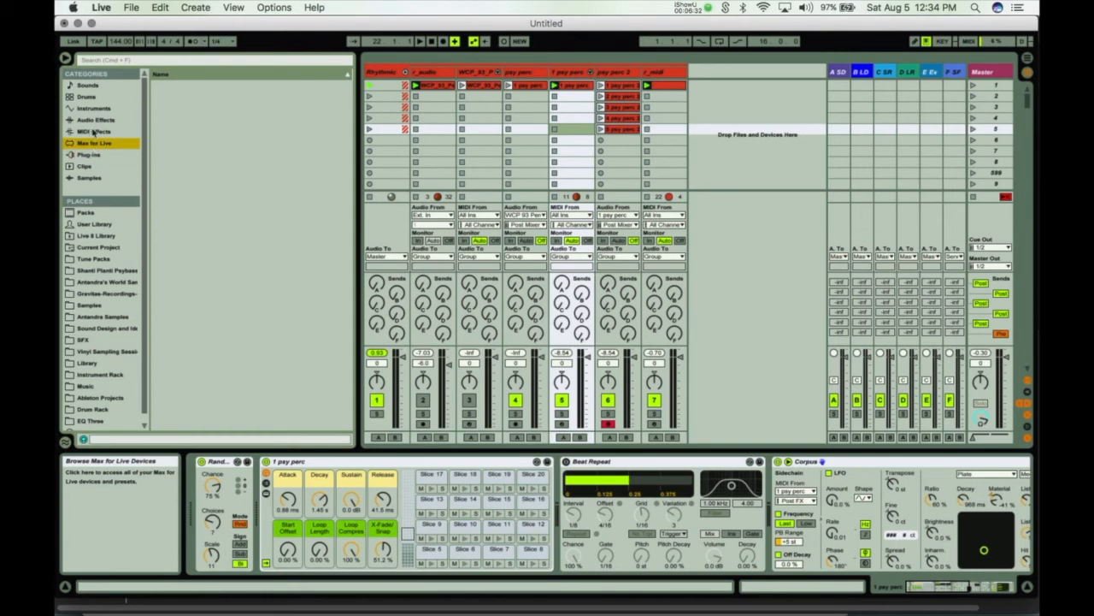
left_click(92, 131)
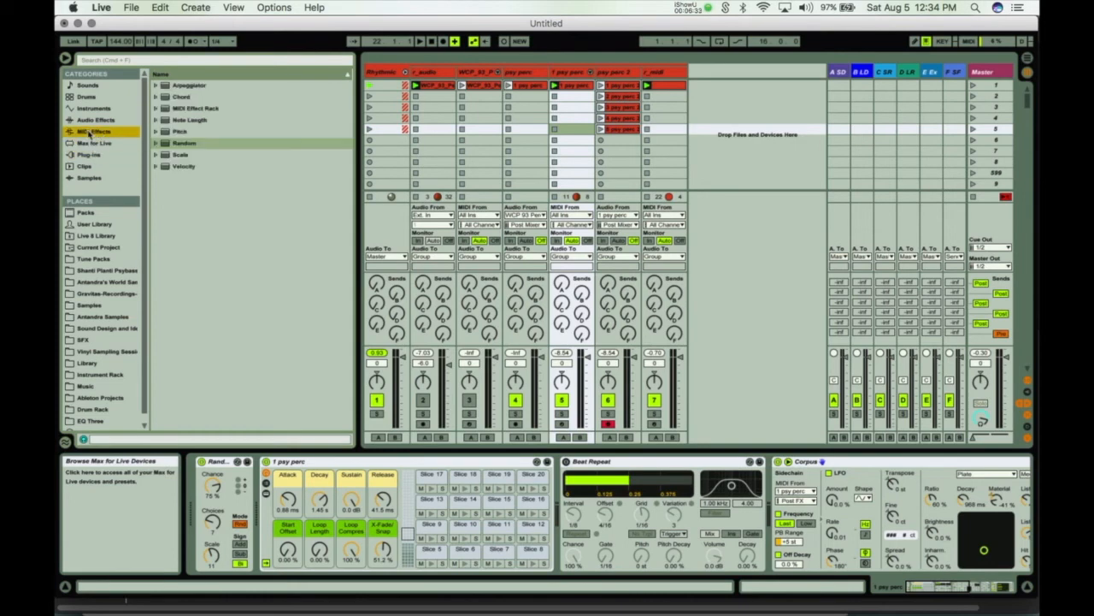
left_click(179, 155)
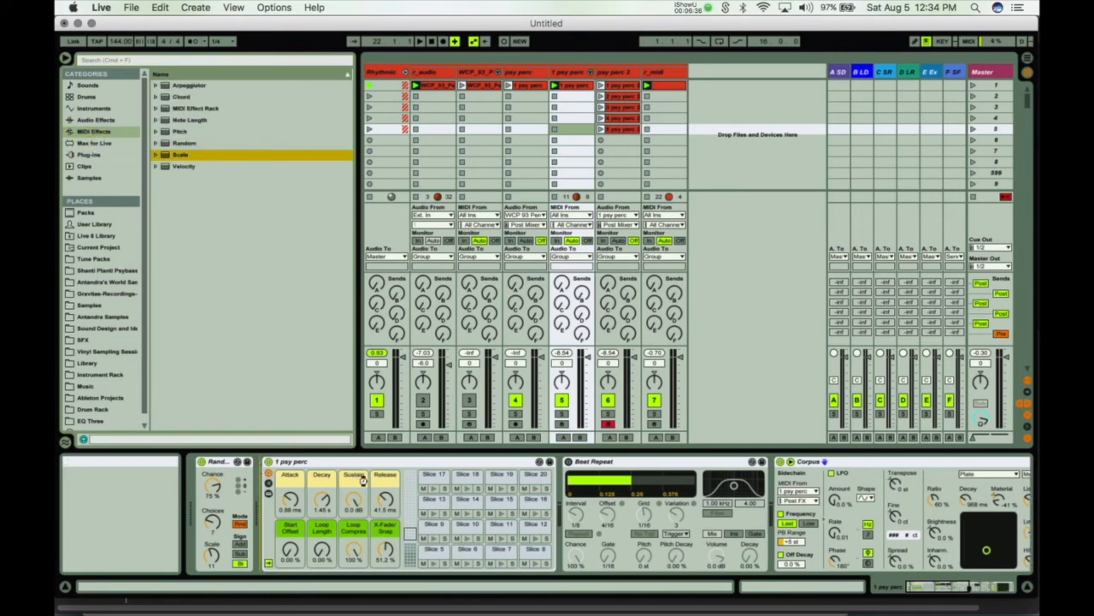
left_click_drag(362, 480, 344, 461)
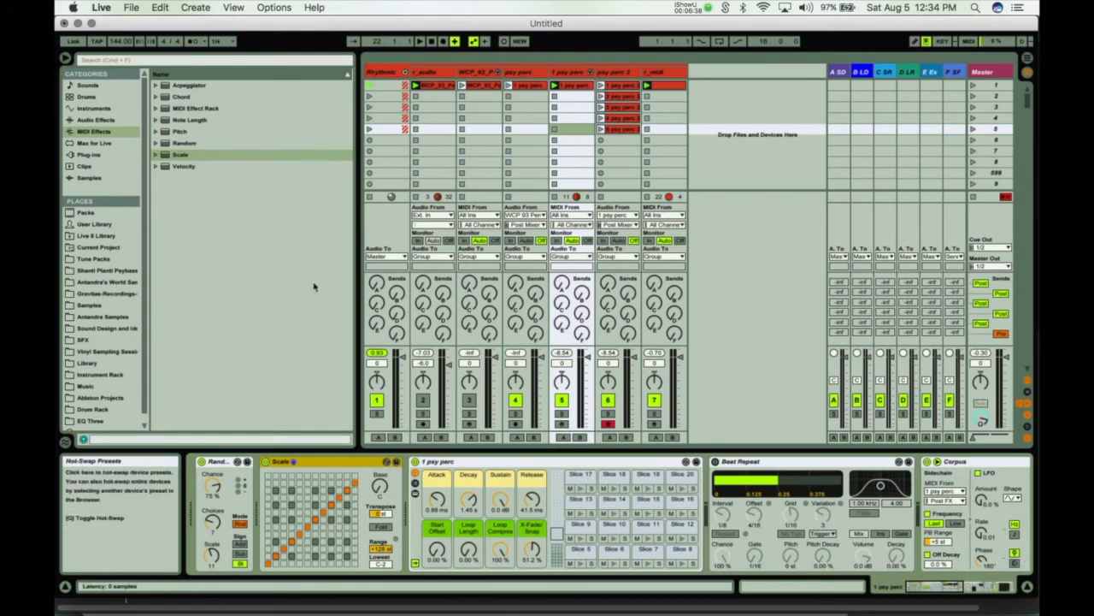
- Load the C Minor preset into the Scale effect and raise its Base note to G
key("q")
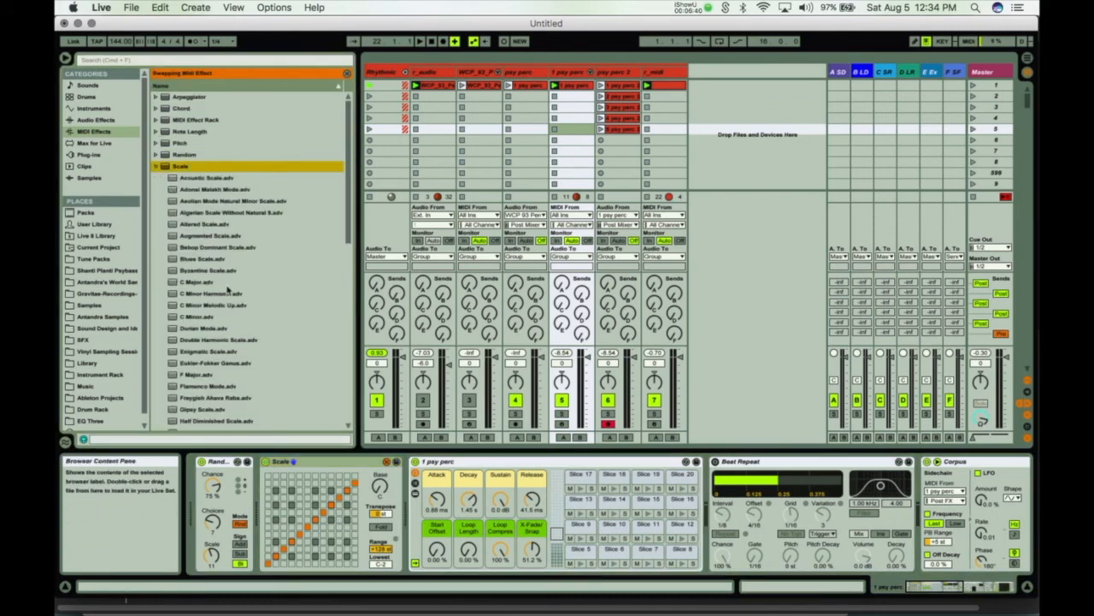
double_click(194, 318)
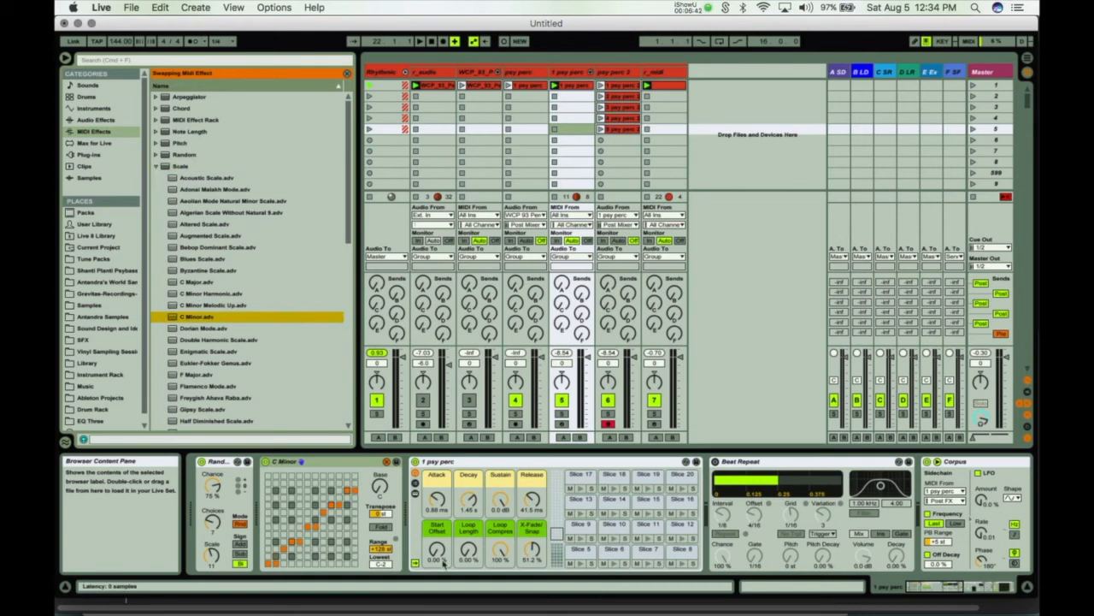
left_click_drag(381, 486, 380, 461)
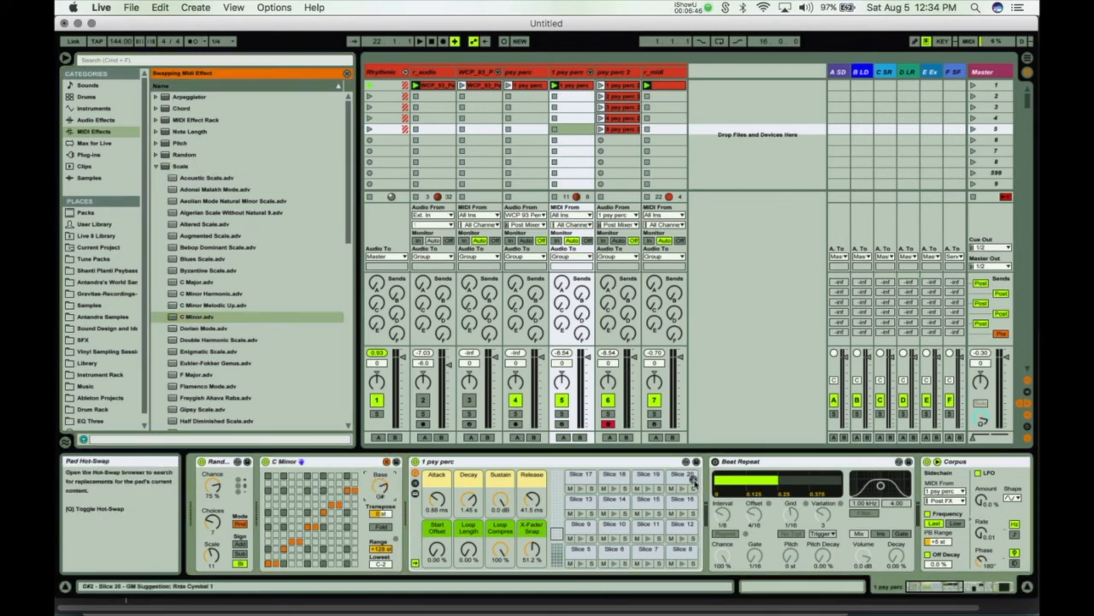
- Start playback and examine the 1 psy perc device chain and the devices on the neighbouring psy perc 2 and r_midi tracks
key("space")
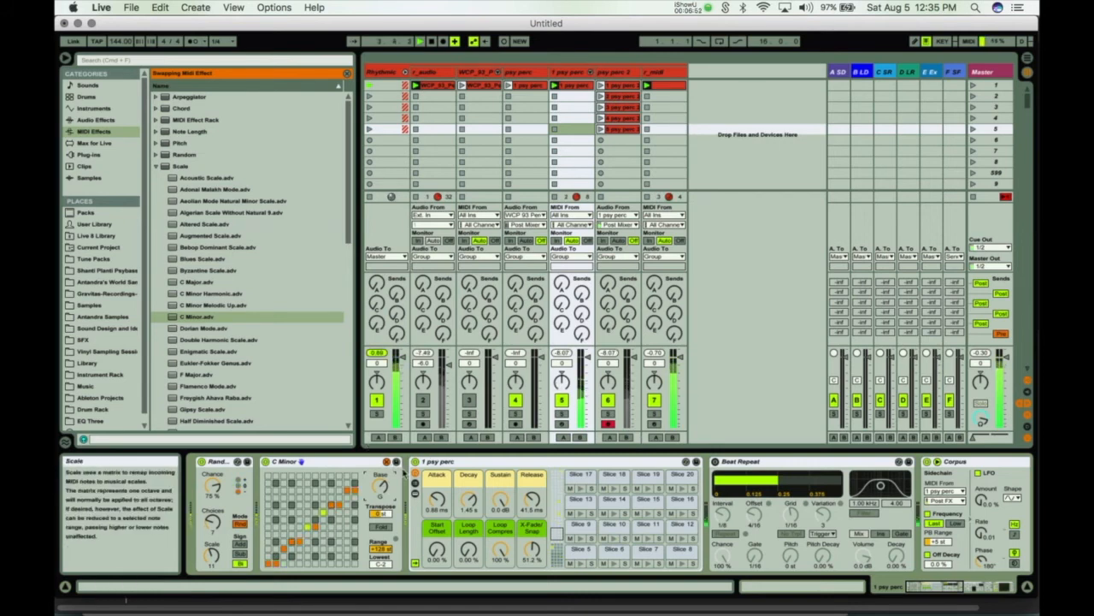
scroll(723, 493, "right", 3)
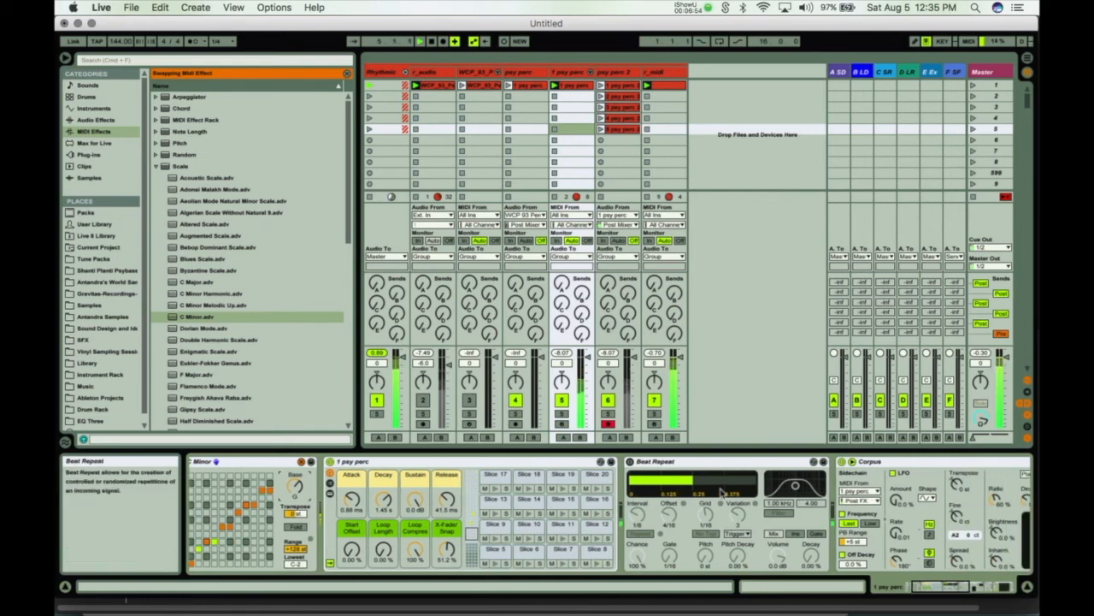
scroll(723, 493, "right", 5)
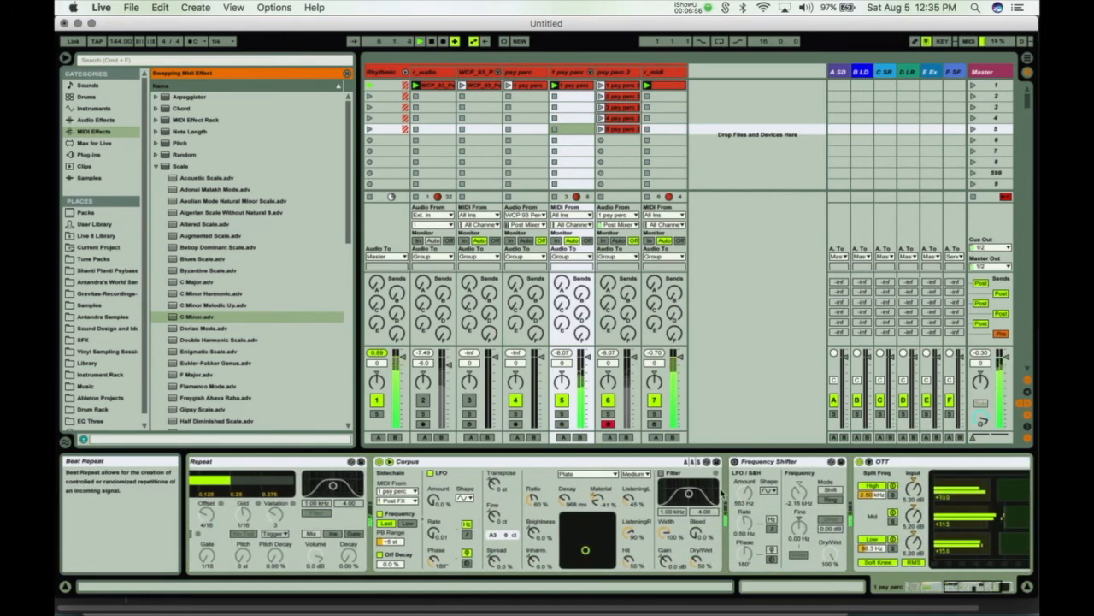
scroll(722, 492, "right", 3)
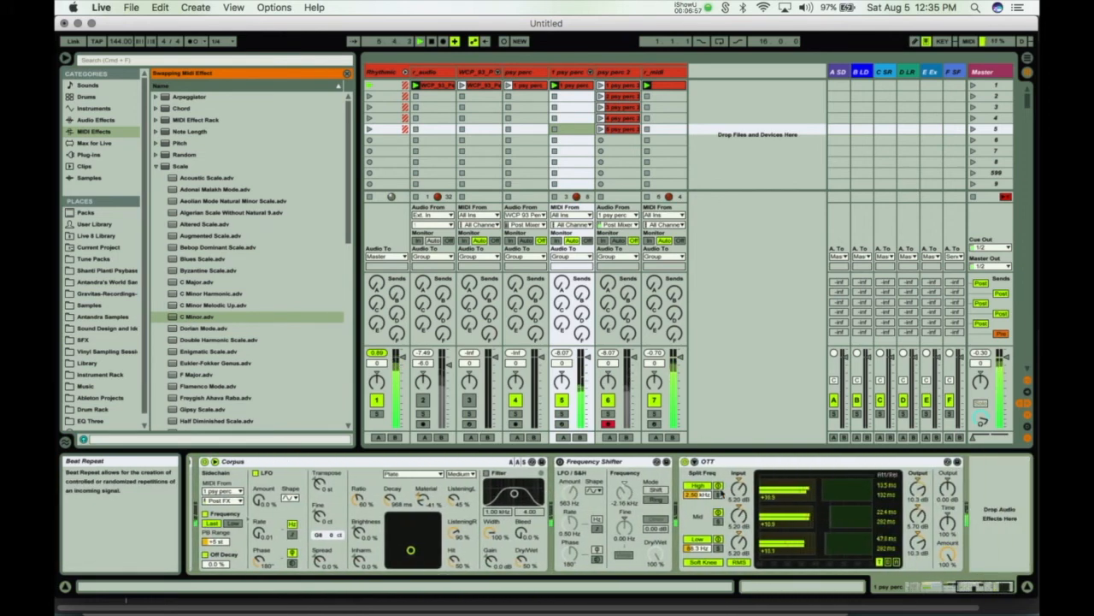
left_click(610, 73)
left_click(659, 72)
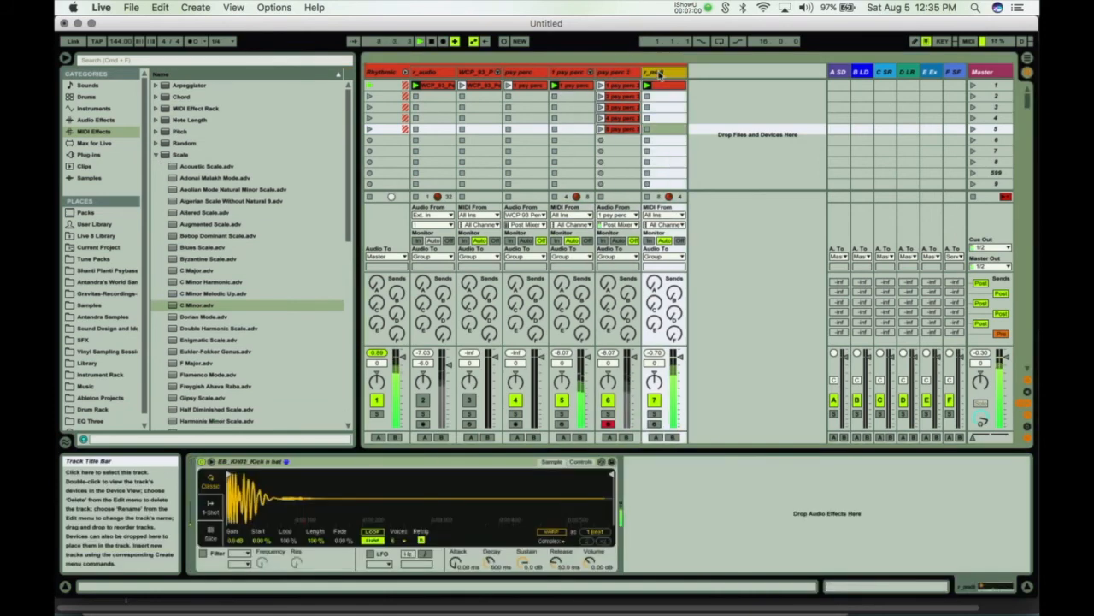
left_click(571, 74)
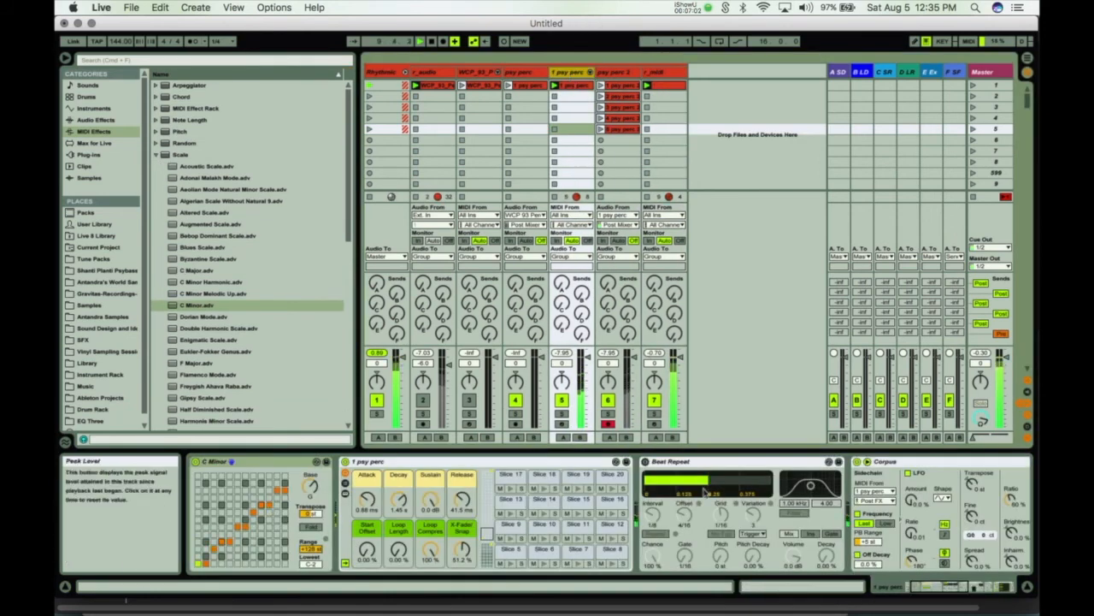
- Set Random's Choices to 4 and its Scale to 7 while the pattern plays
scroll(718, 529, "right", 3)
scroll(718, 529, "left", 6)
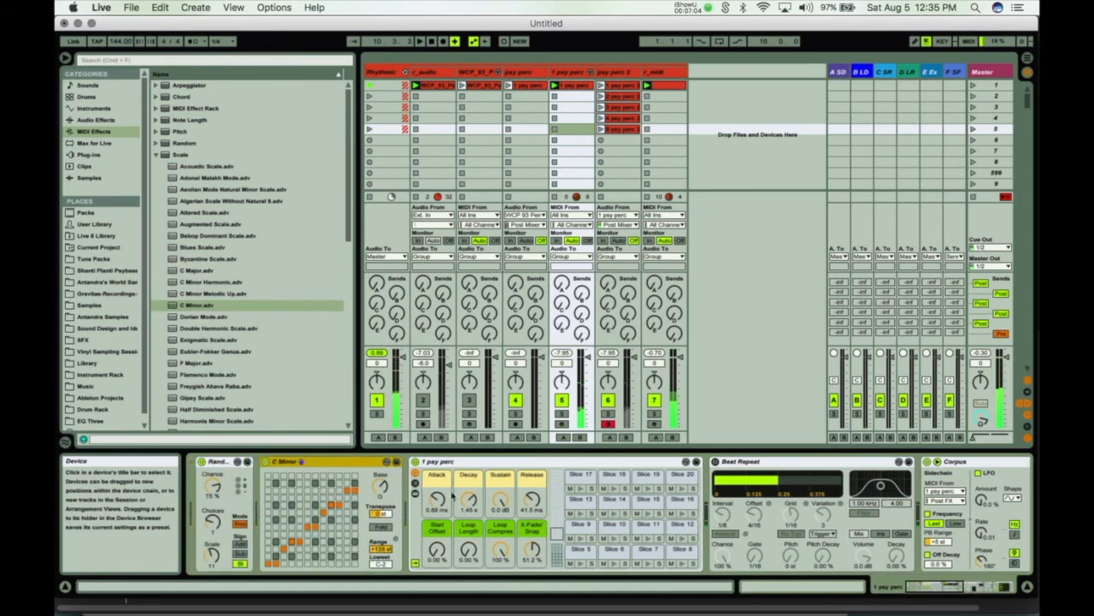
left_click(213, 486)
left_click_drag(214, 554, 214, 574)
key("space")
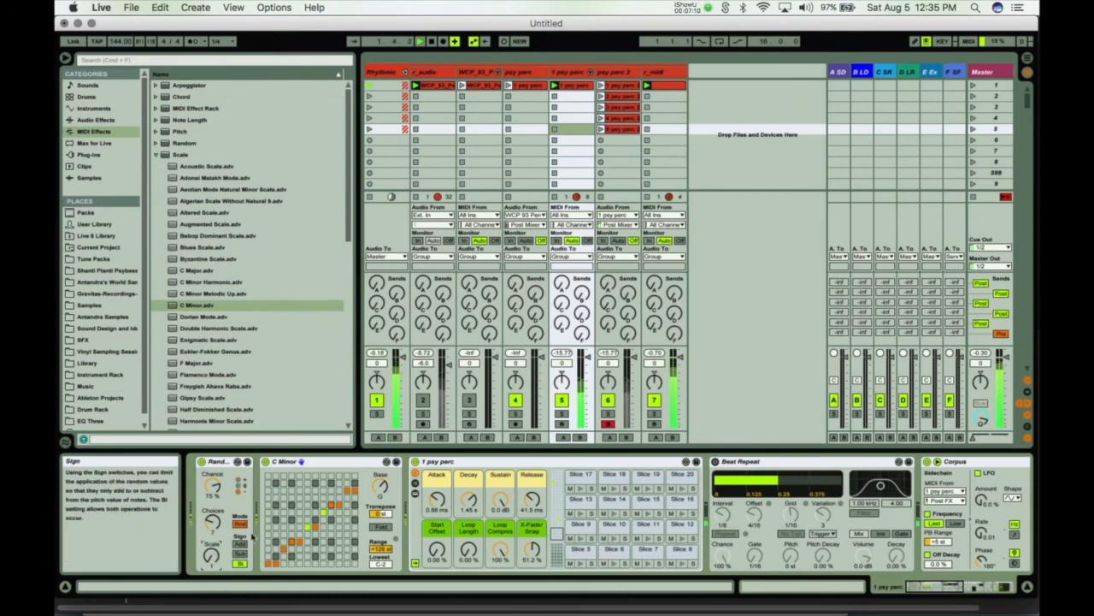
left_click_drag(212, 522, 211, 563)
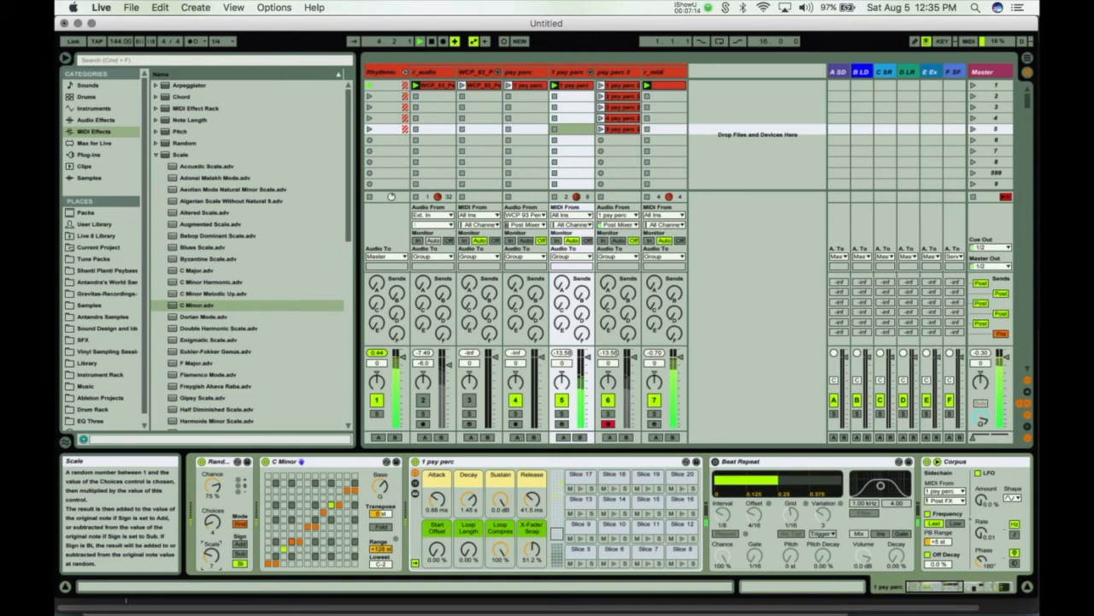
- Lower the Corpus Transpose to -48 st and record a new clip in the sixth slot of psy perc 2
scroll(554, 467, "right", 10)
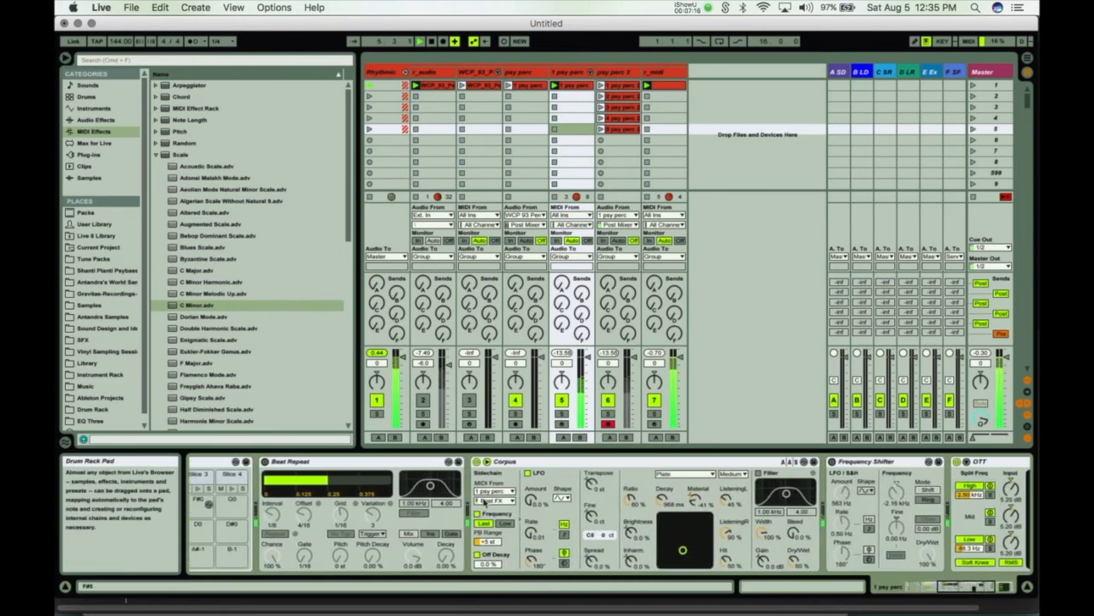
left_click_drag(543, 484, 543, 500)
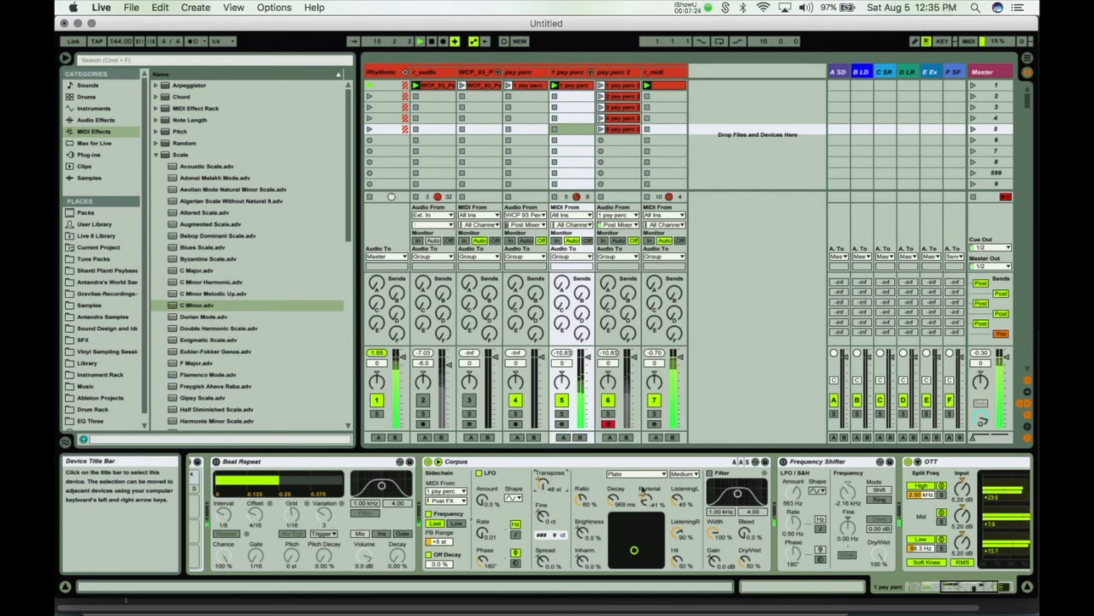
left_click(601, 142)
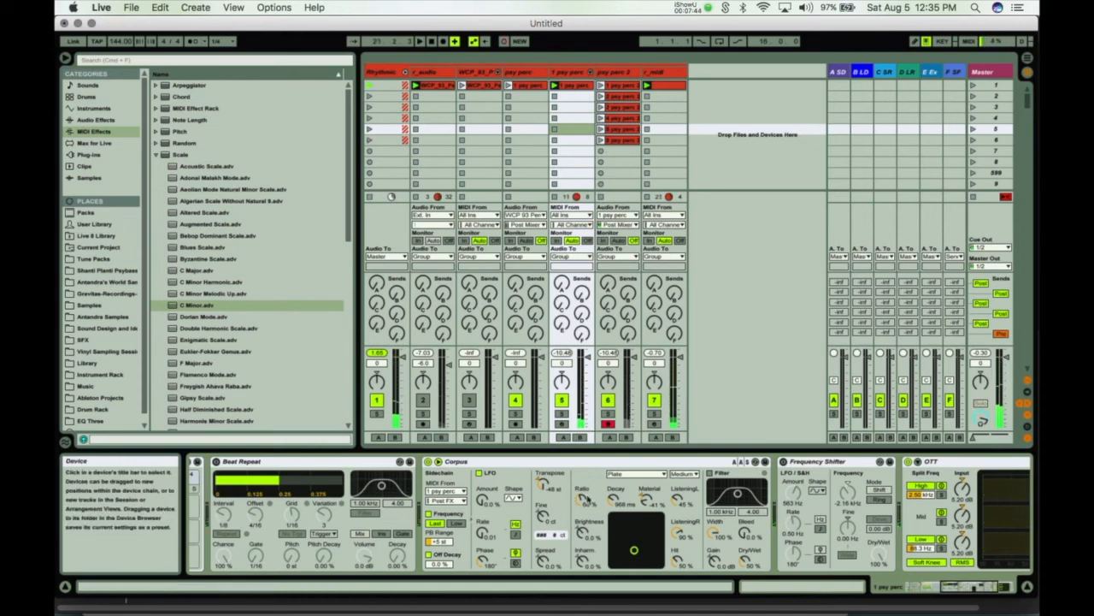
- Switch the Corpus resonance type to Pipe and adjust its Decay to about 1.02 s while the pattern plays
left_click(630, 476)
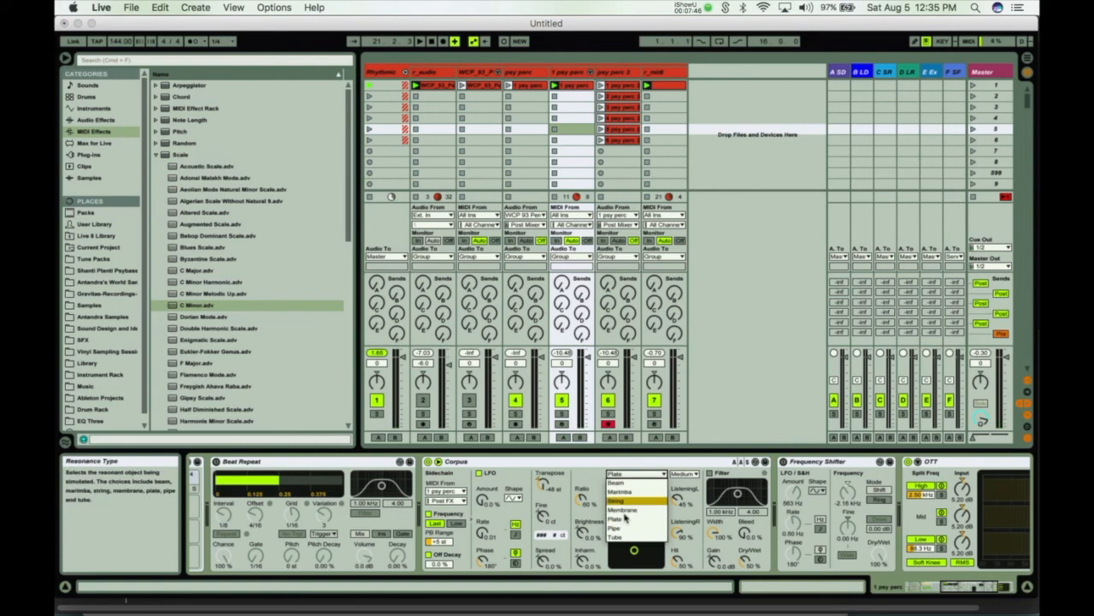
left_click(622, 532)
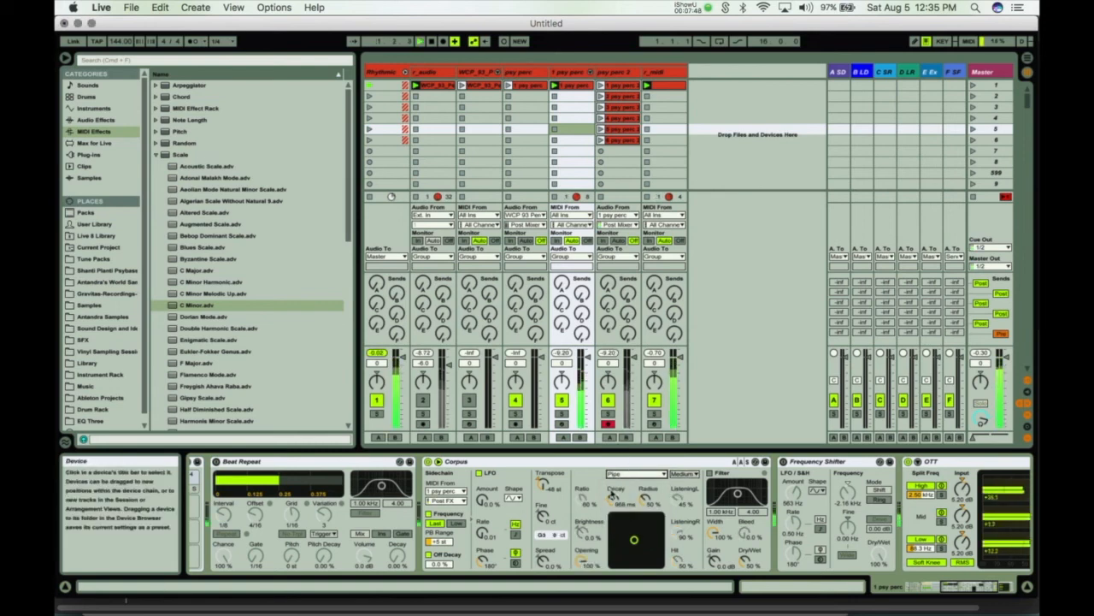
left_click_drag(615, 501, 647, 467)
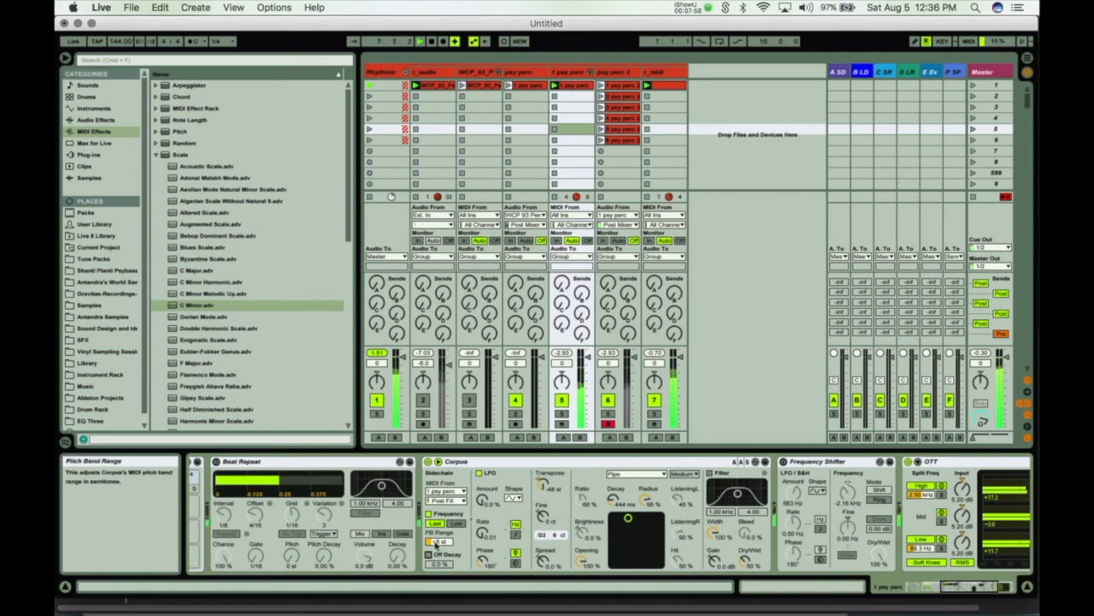
left_click_drag(615, 491, 616, 475)
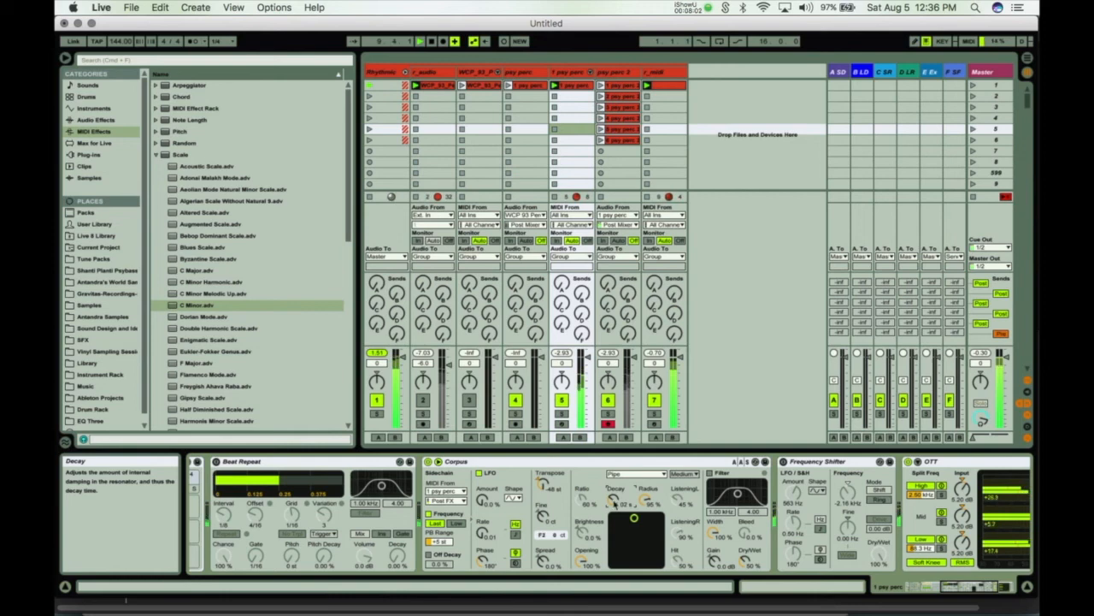
- Change the Corpus resonance type to String and record a new clip in the seventh slot of psy perc 2
left_click(637, 473)
left_click(624, 496)
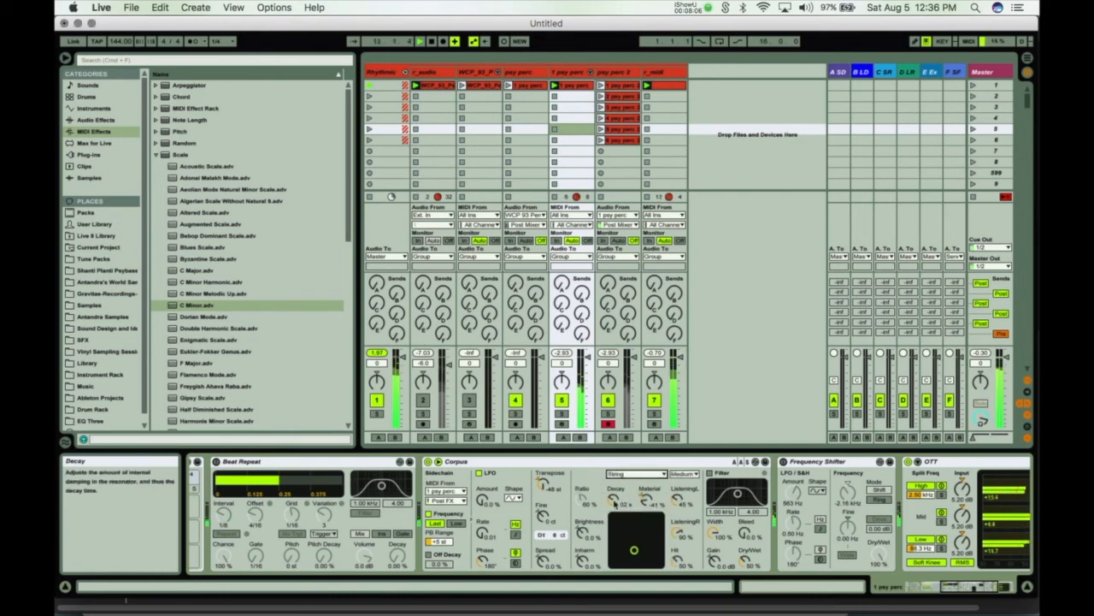
left_click(602, 153)
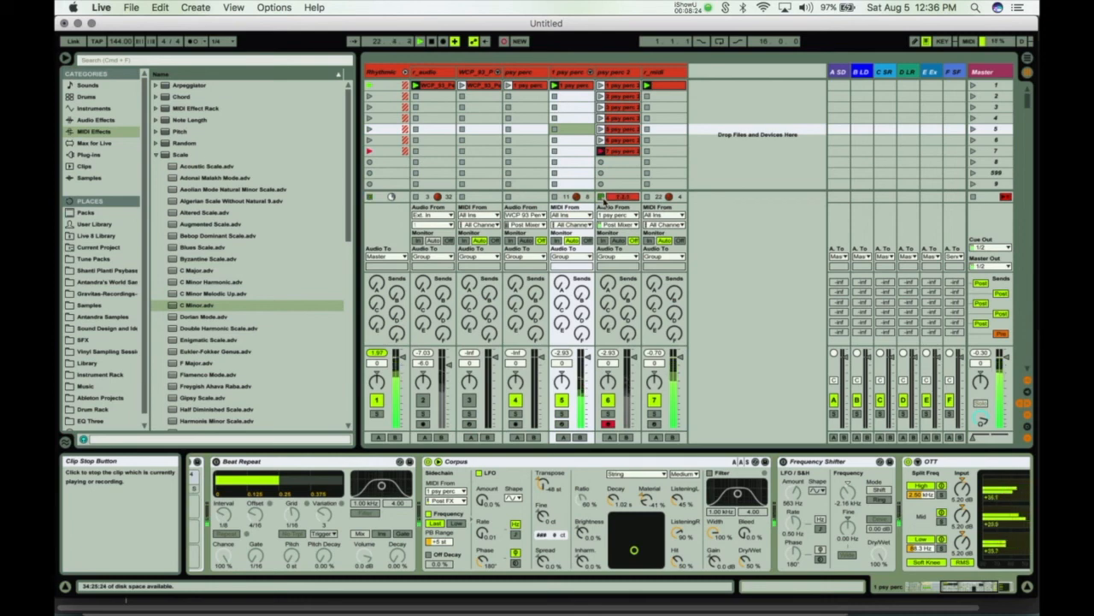
left_click(602, 199)
left_click(614, 153)
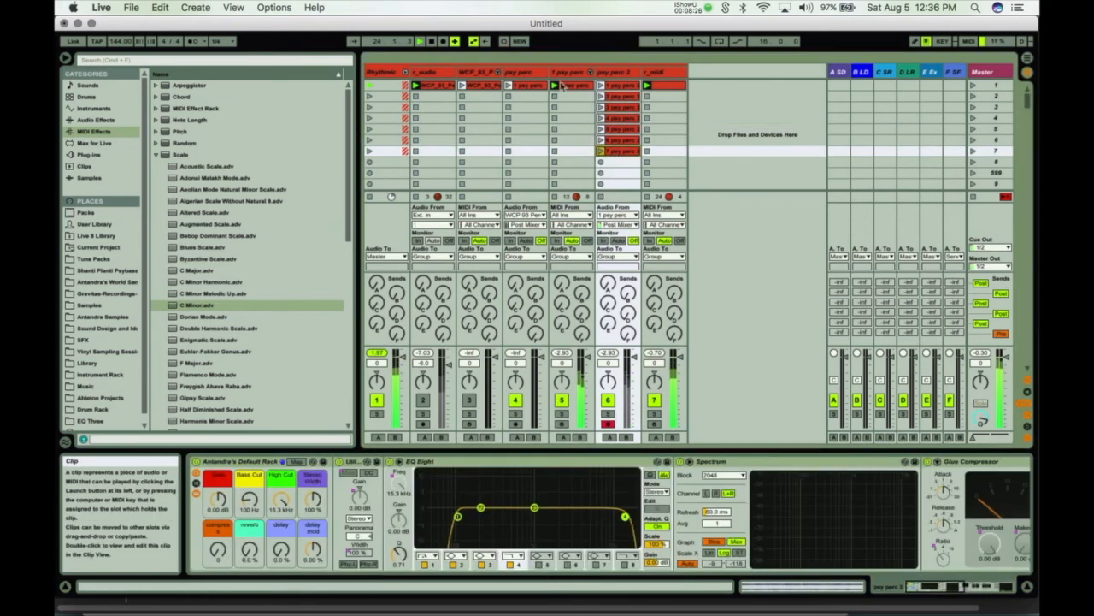
- Examine the clips and device chains of the 1 psy perc, psy perc 2 and r_midi tracks
left_click(564, 87)
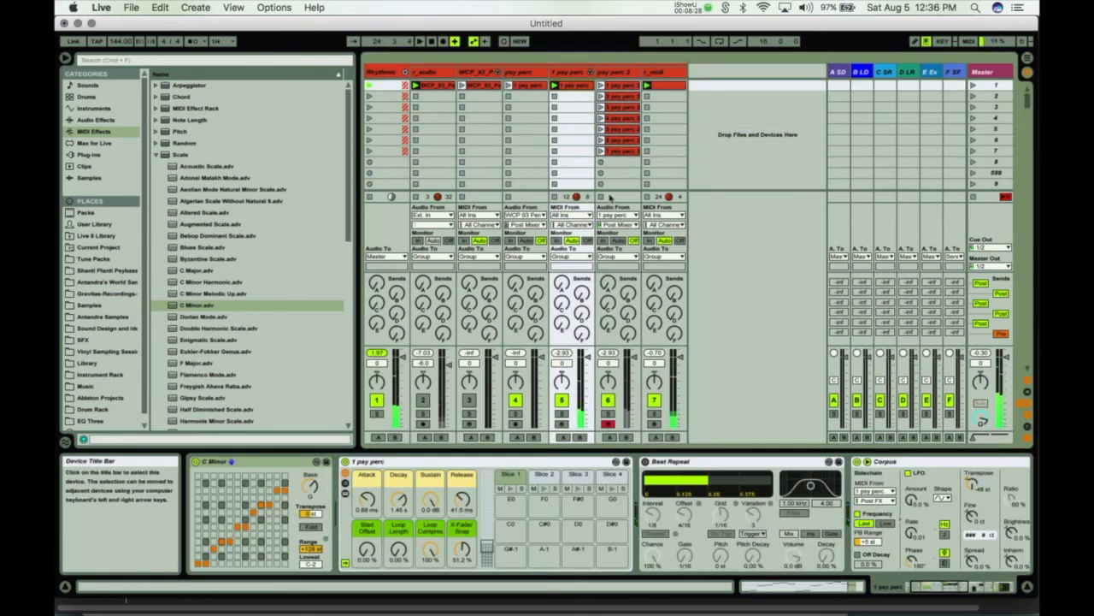
double_click(572, 87)
left_click(607, 74)
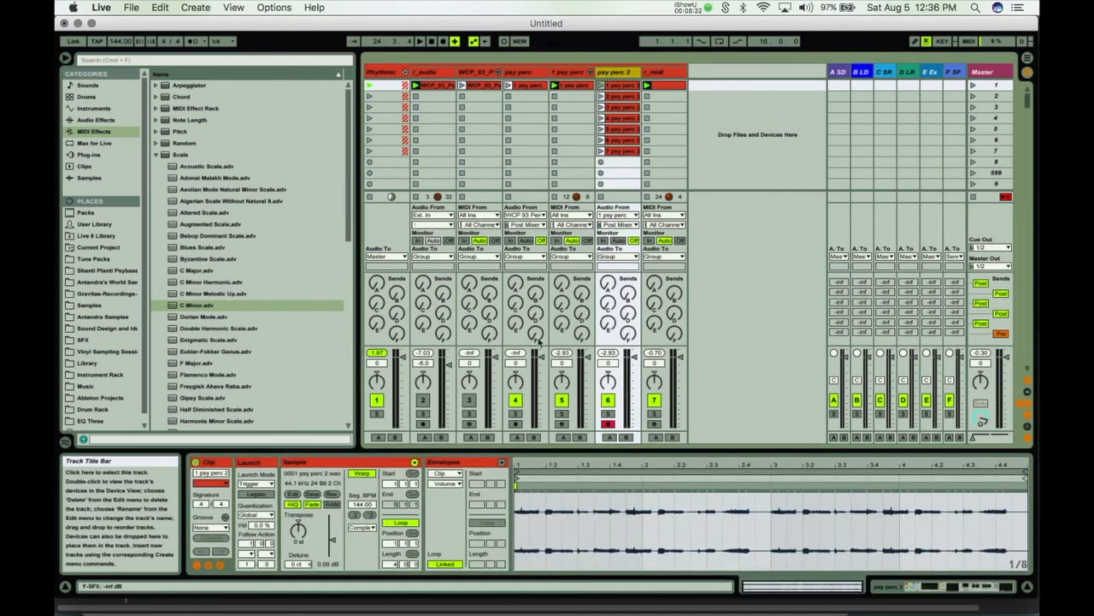
key("shift+Tab")
left_click(576, 75)
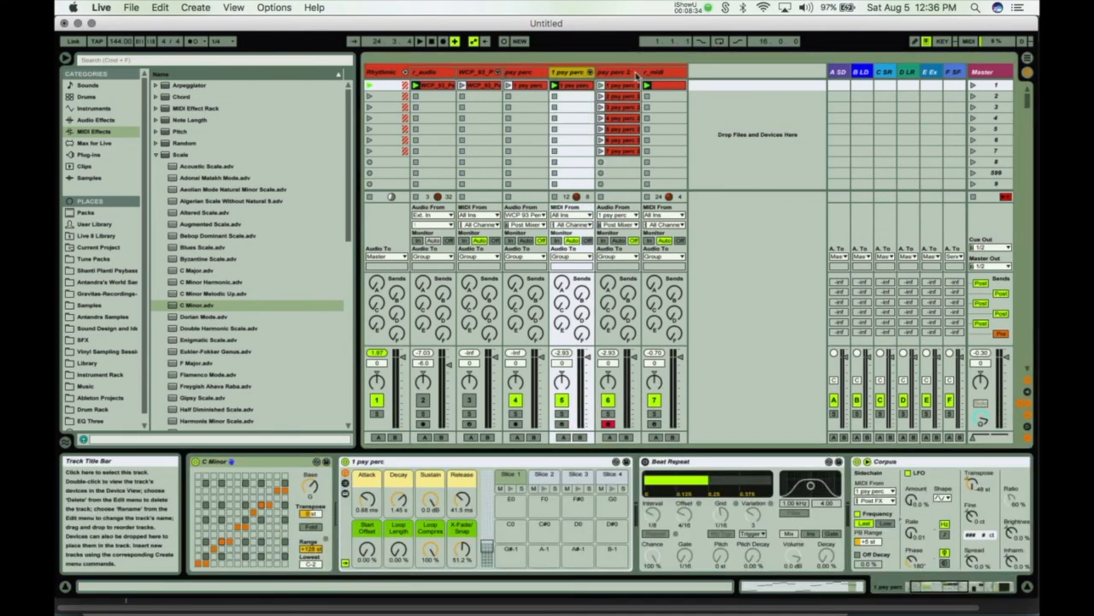
left_click(660, 74)
left_click(618, 72)
scroll(571, 511, "right", 3)
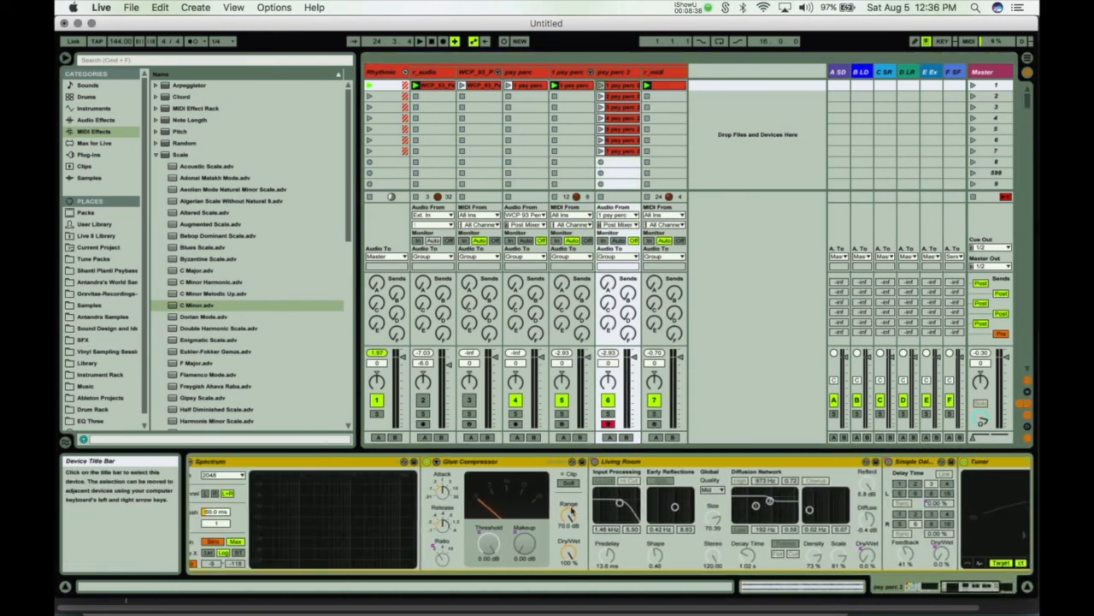
left_click(562, 73)
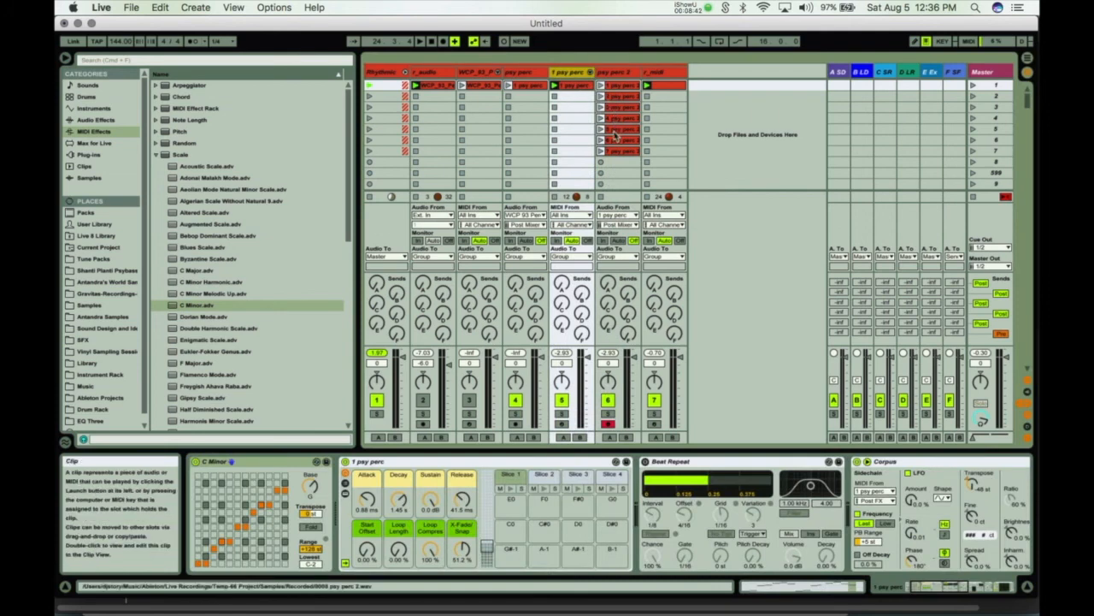
double_click(578, 87)
key("shift+Tab")
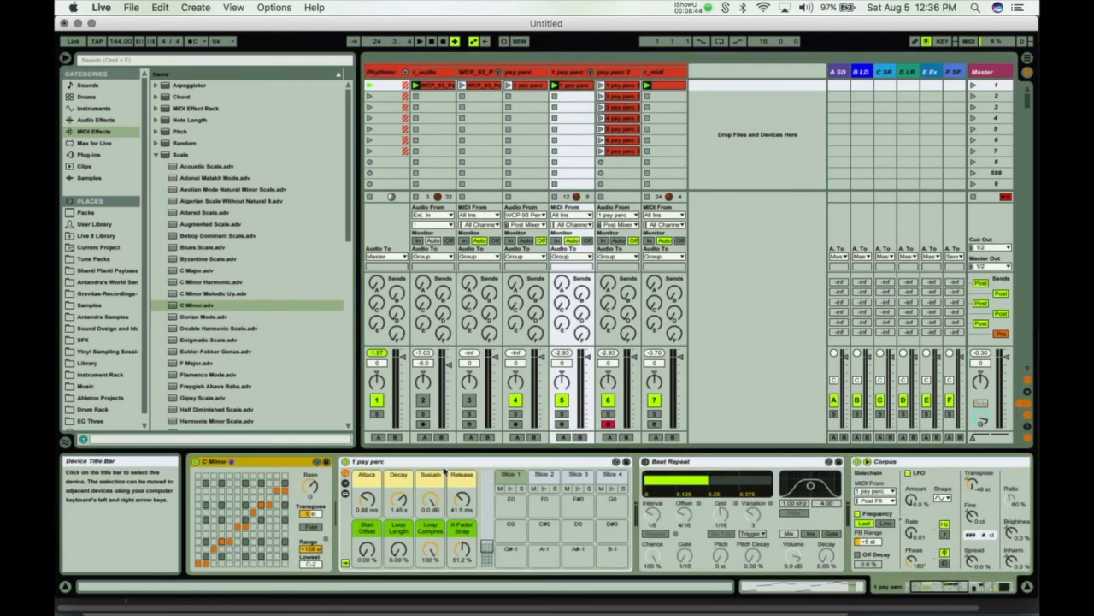
- Set the Corpus resonance type on 1 psy perc to Beam and play the pattern
scroll(705, 503, "right", 6)
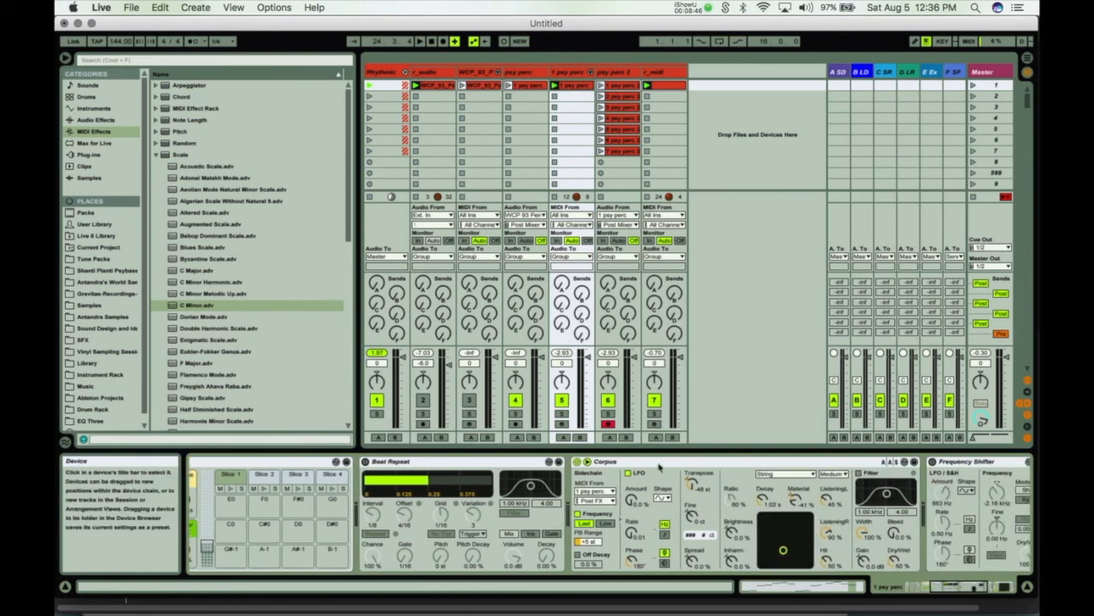
left_click(780, 474)
left_click(775, 484)
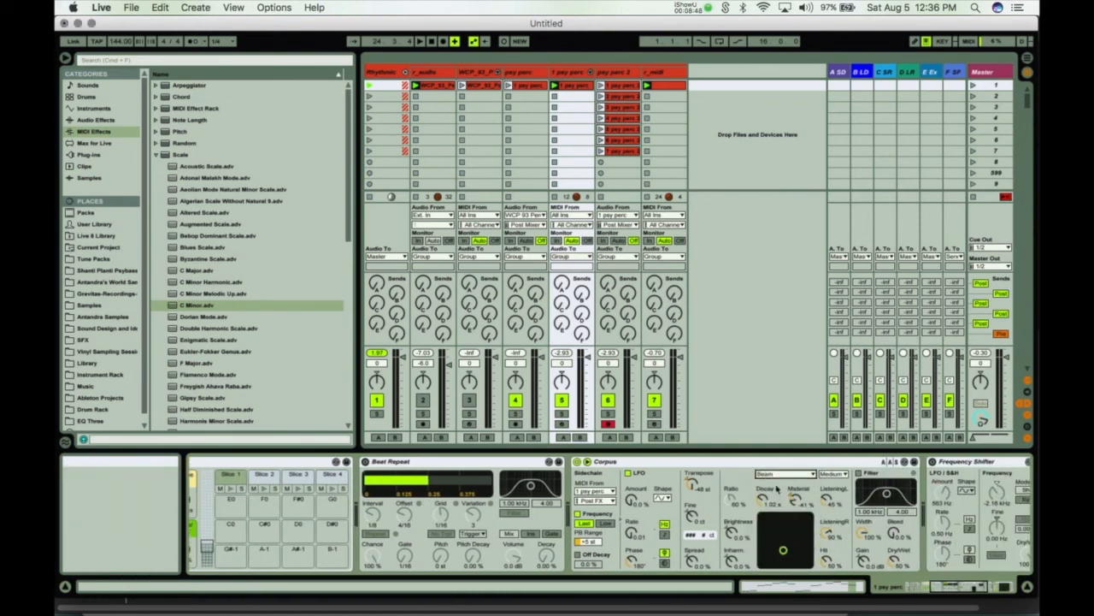
left_click(603, 109)
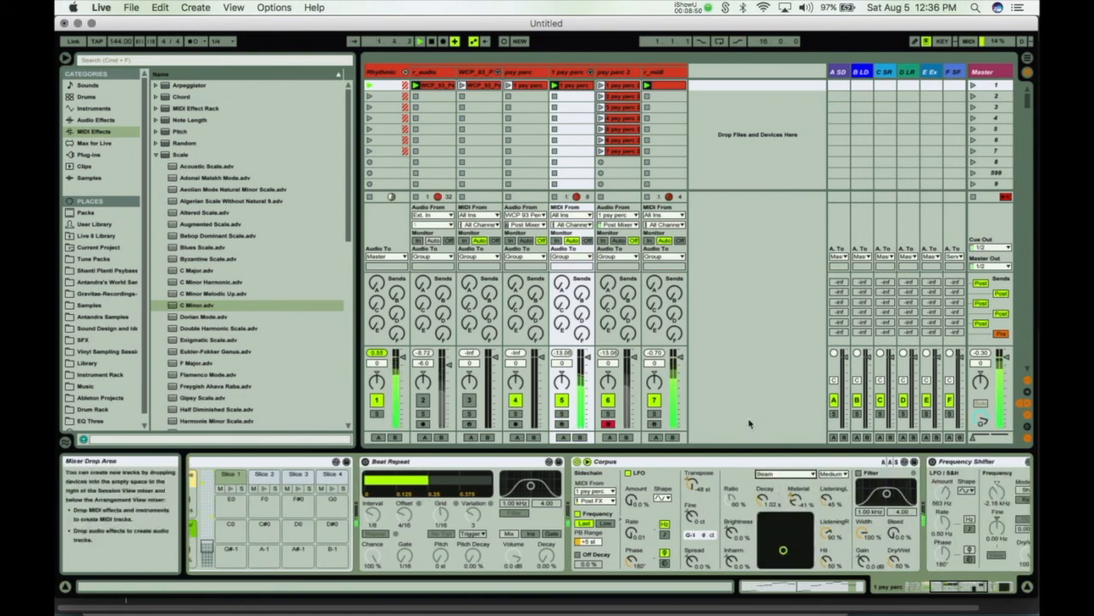
- Move Beat Repeat behind Corpus, activate it, and set its Interval to 1 Bar, Offset to 12/16 and Grid to 1/4 during playback
scroll(540, 469, "left", 4)
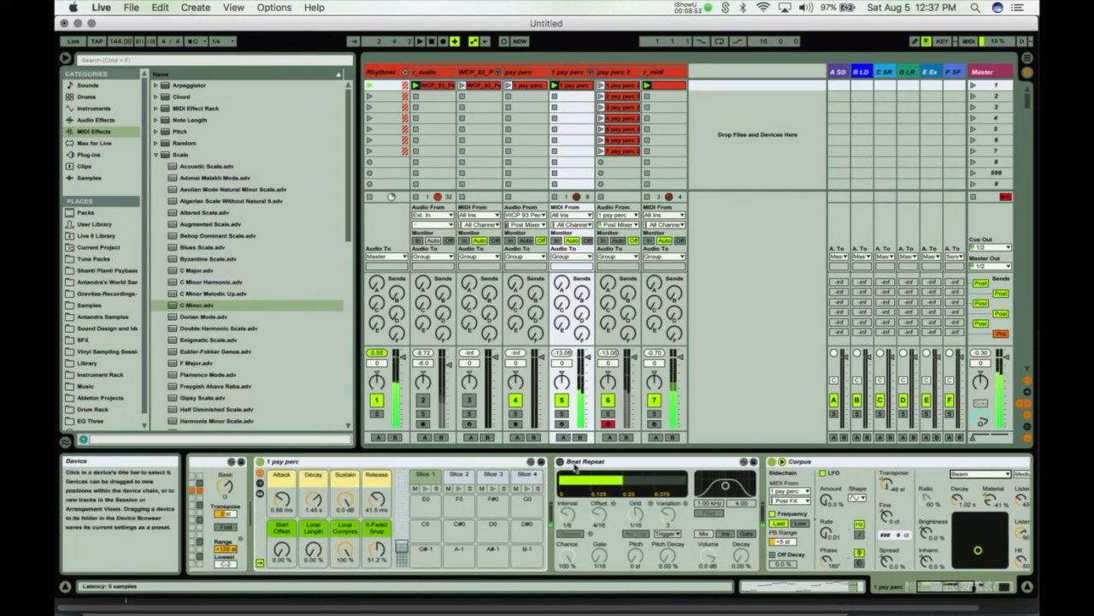
left_click(566, 461)
scroll(1024, 475, "right", 4)
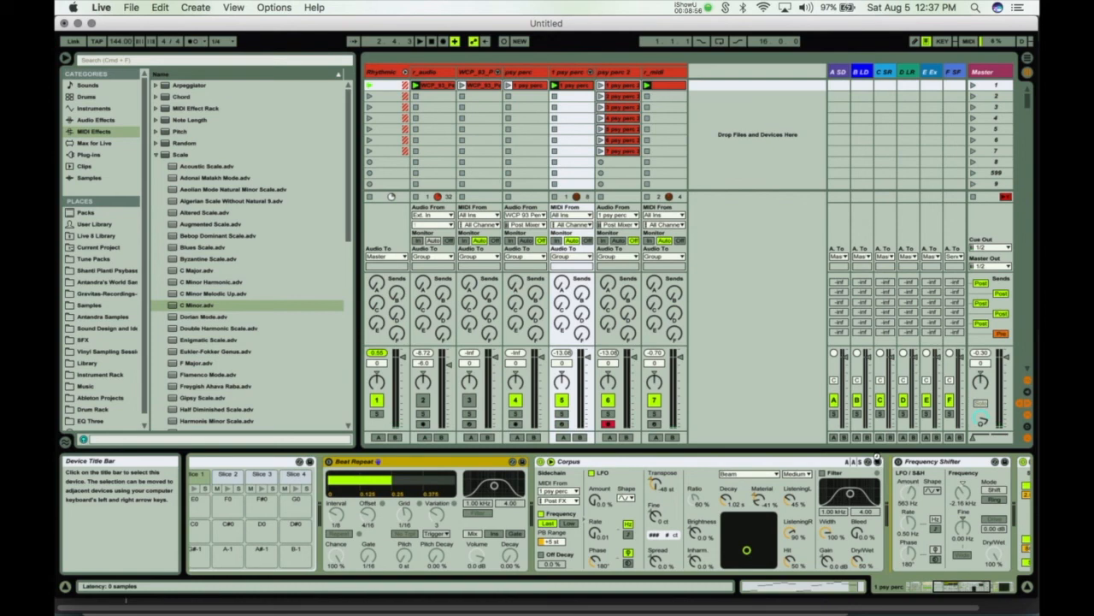
left_click_drag(877, 459, 877, 460)
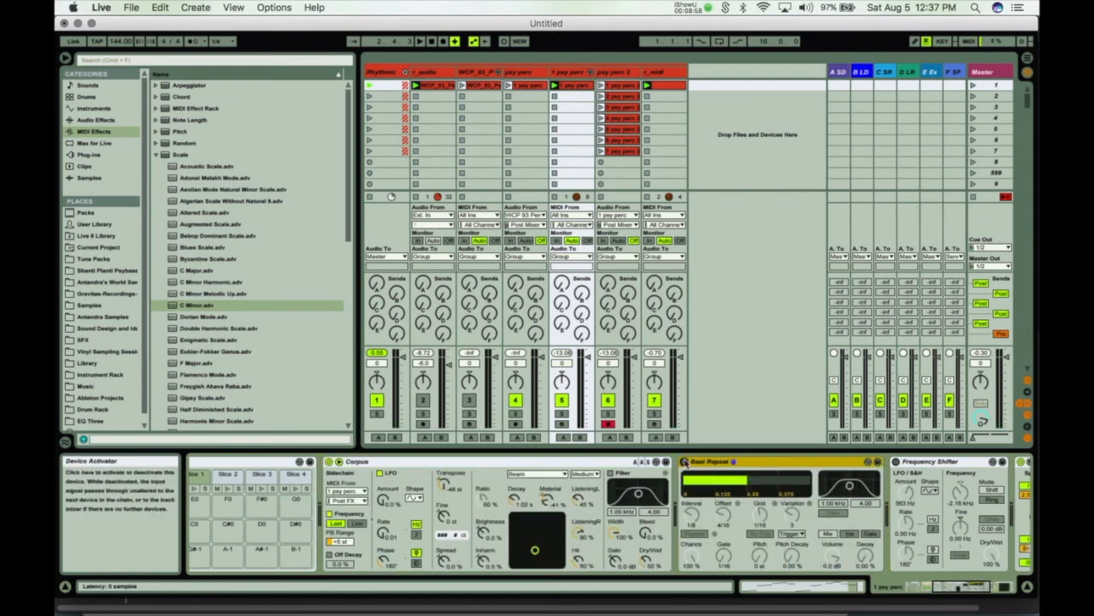
key("space")
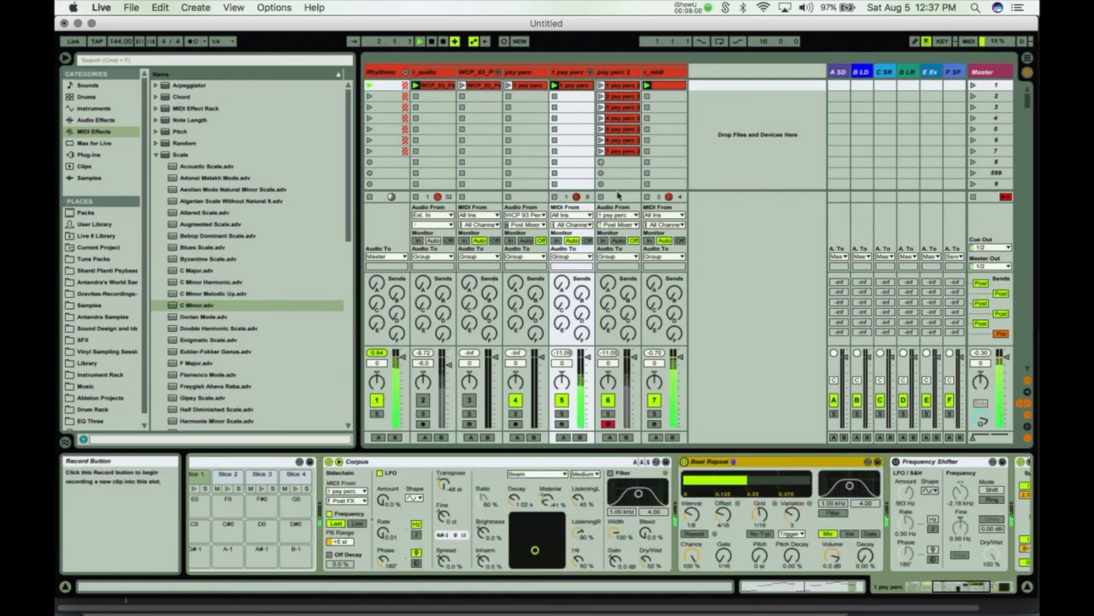
left_click_drag(723, 514, 690, 516)
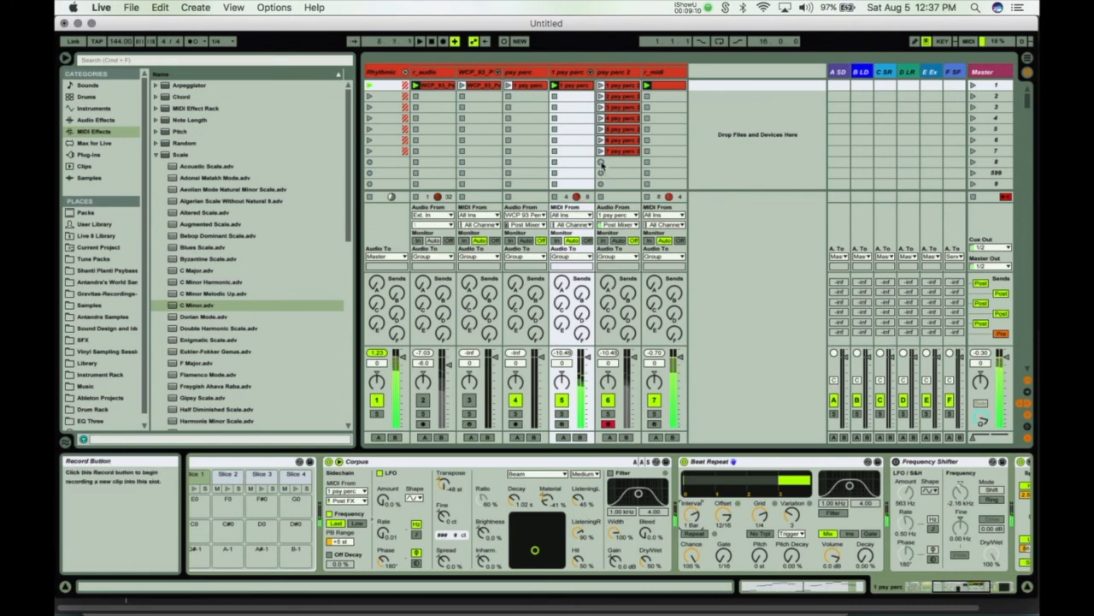
- Set the Corpus sidechain's MIDI source to No Input
scroll(691, 513, "left", 10)
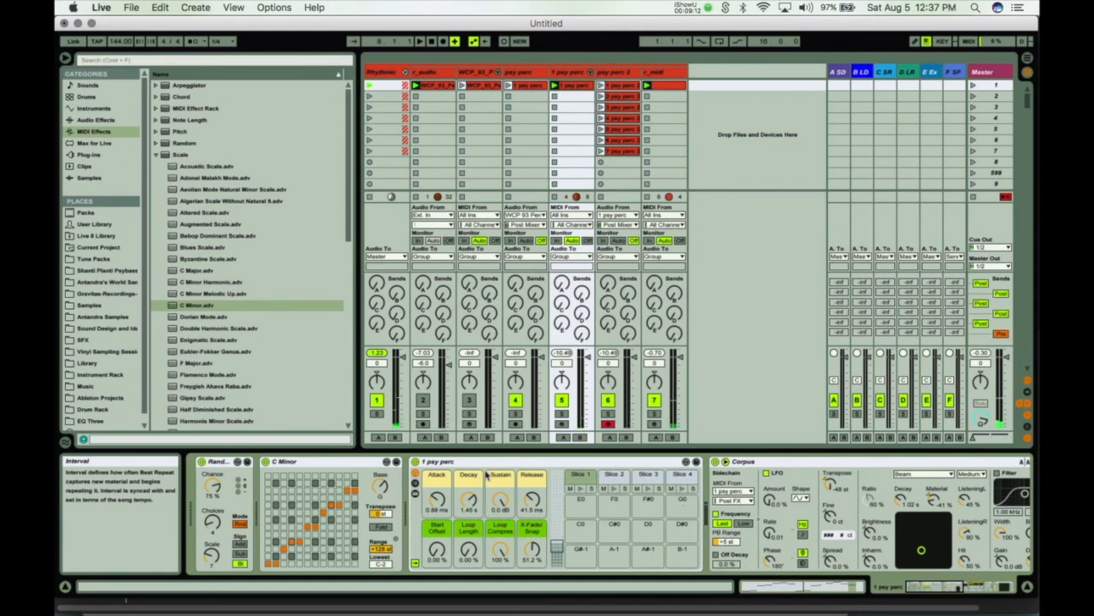
scroll(486, 475, "right", 10)
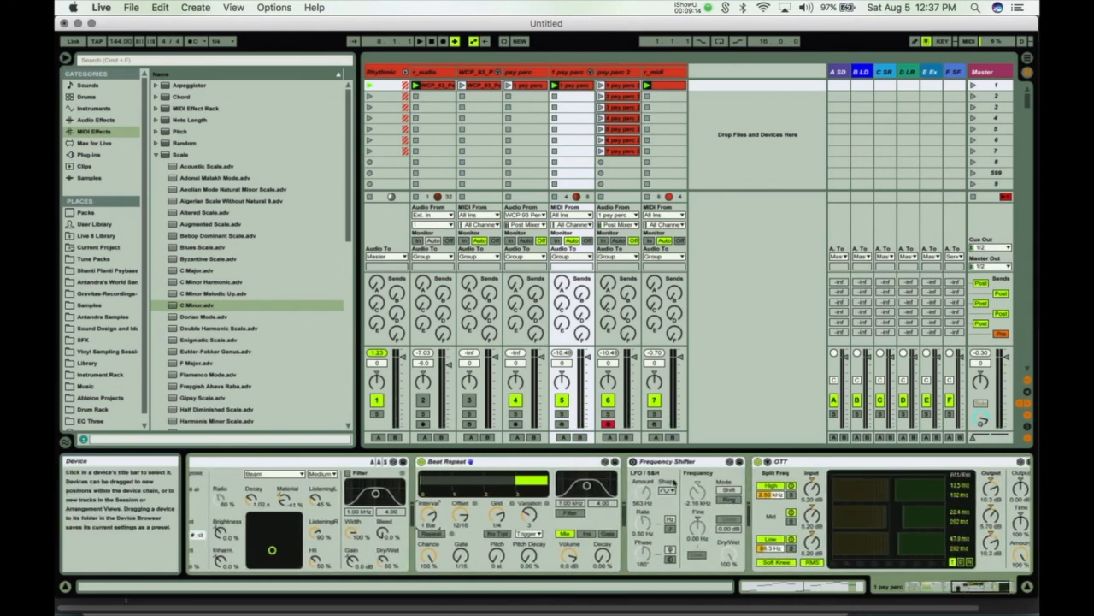
scroll(673, 483, "left", 8)
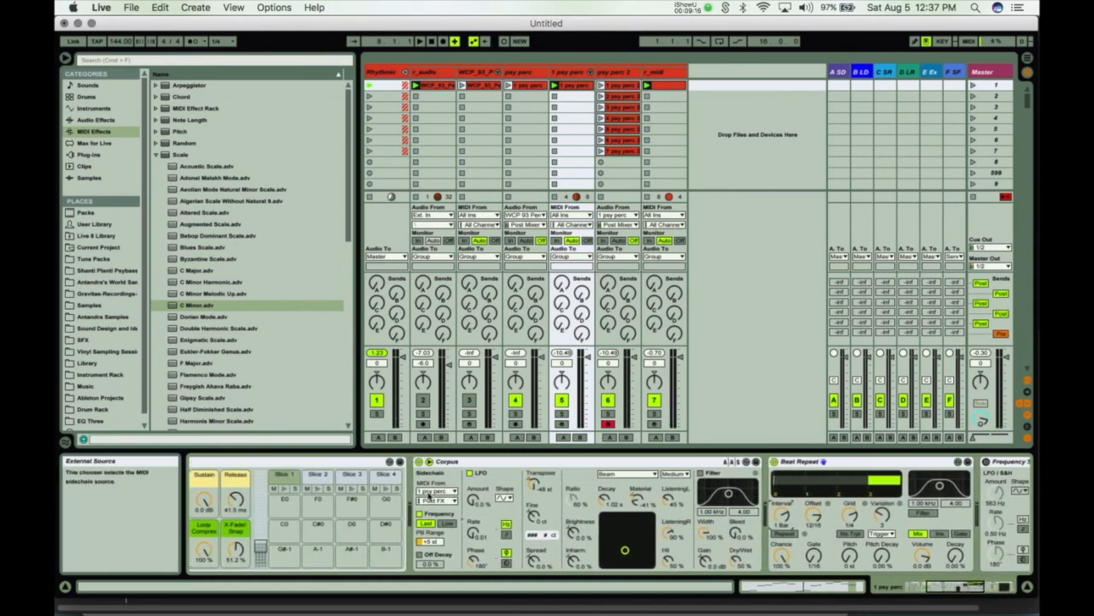
left_click(427, 493)
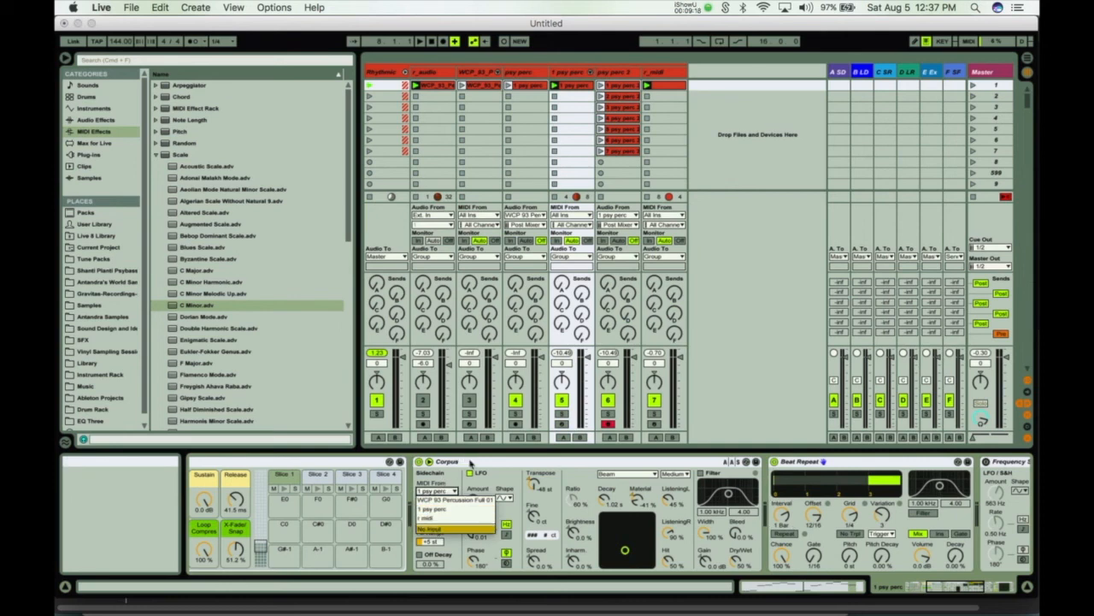
left_click(431, 529)
- Record a new clip in the eighth slot of psy perc 2 while sweeping the Corpus Decay and Material with the X-Y controller
key("space")
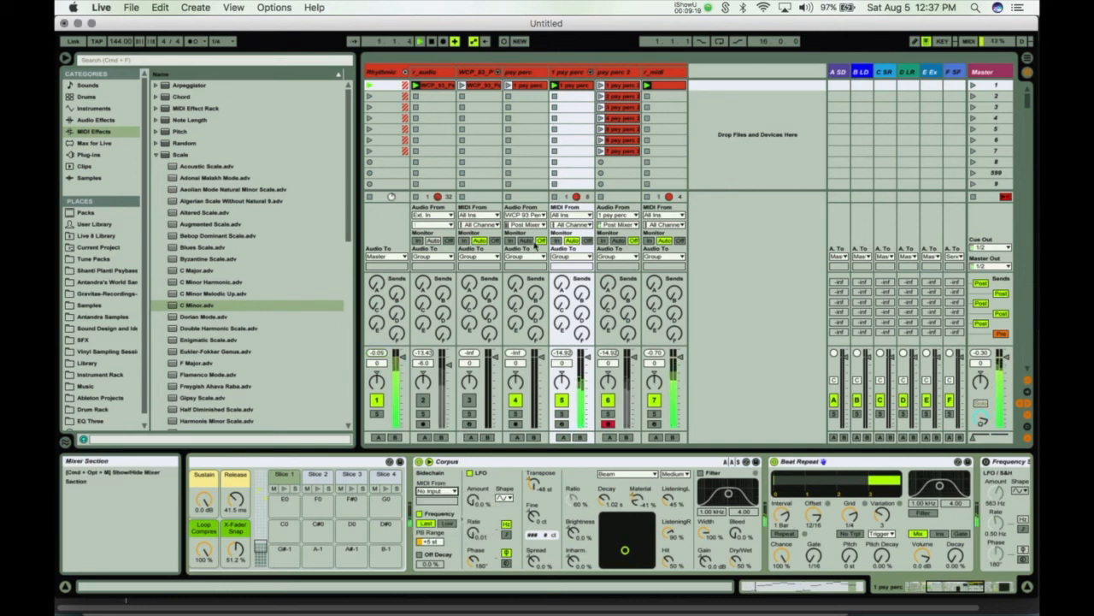
left_click(601, 163)
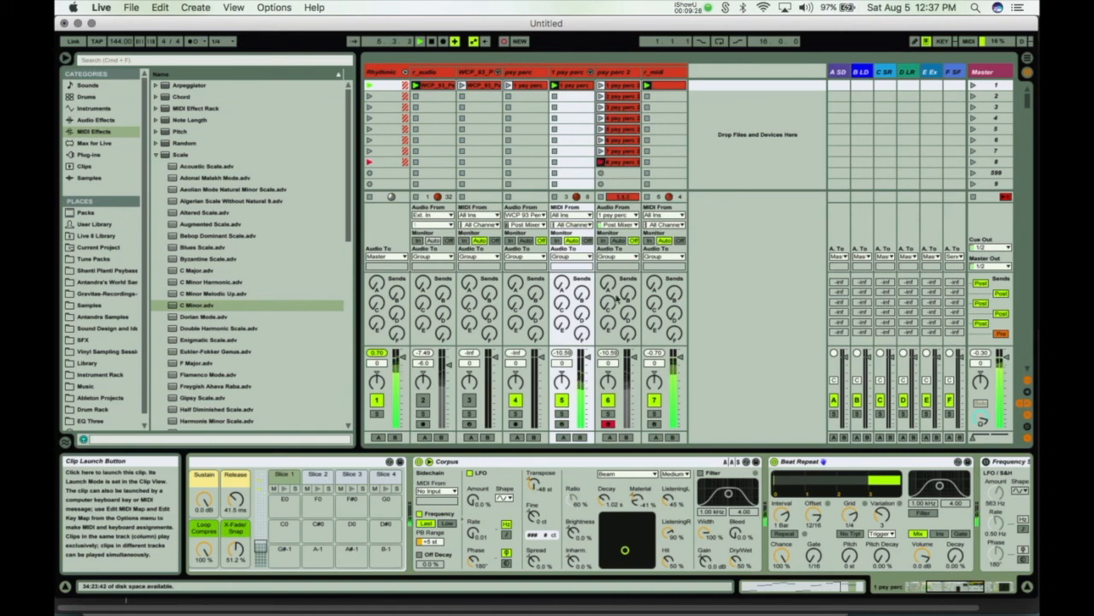
left_click(617, 256)
left_click(628, 545)
left_click_drag(627, 549, 634, 521)
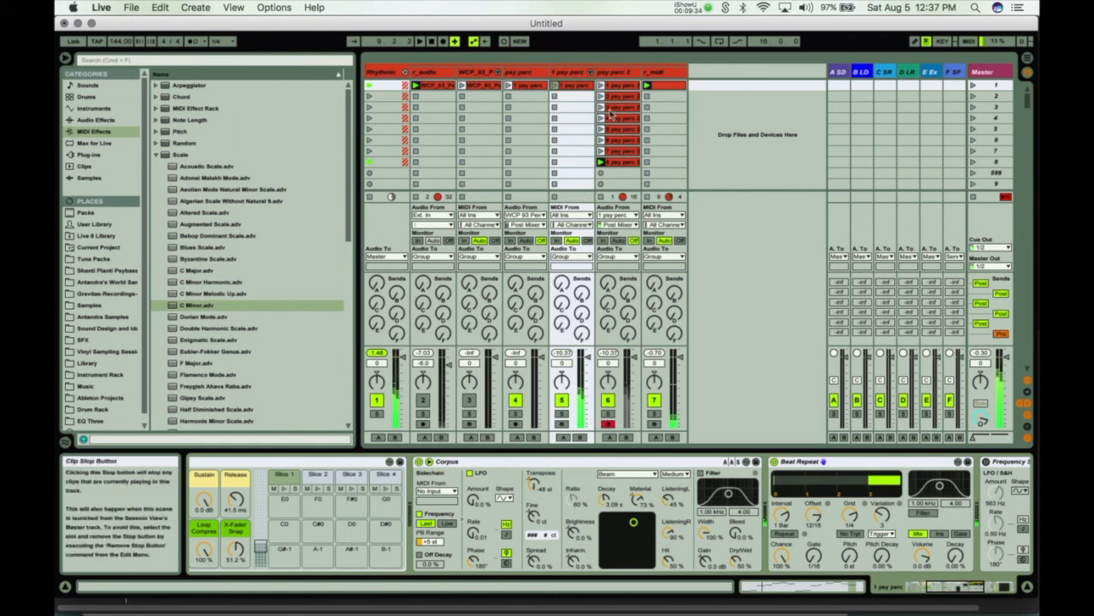
left_click_drag(637, 525, 618, 565)
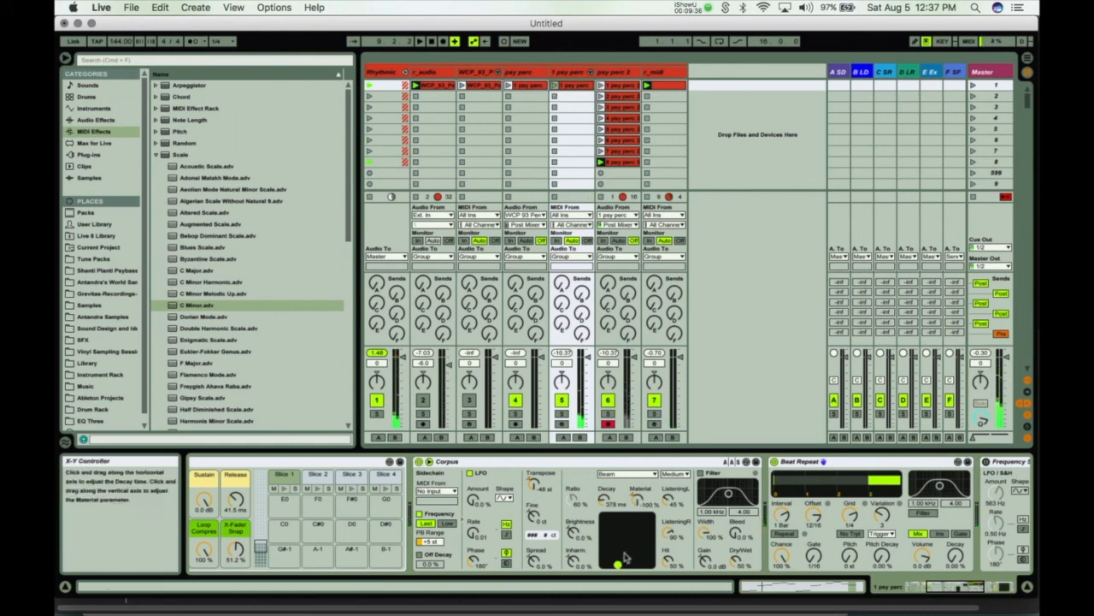
- Select all eight psy perc 2 clips and set their Follow Action A to Next
left_click(617, 124)
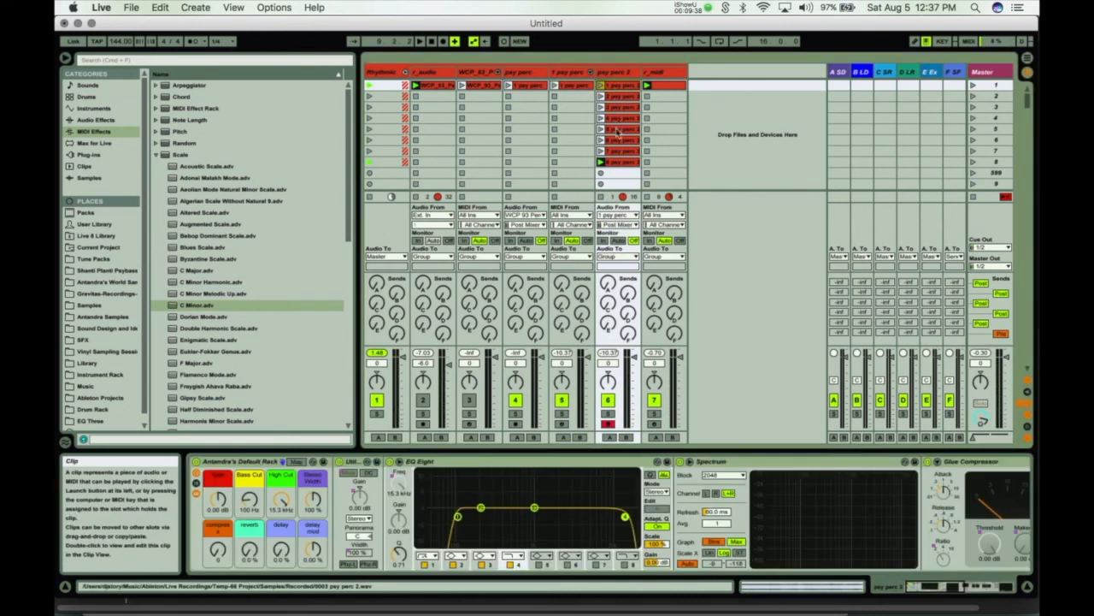
left_click(617, 162)
left_click(614, 87, "shift")
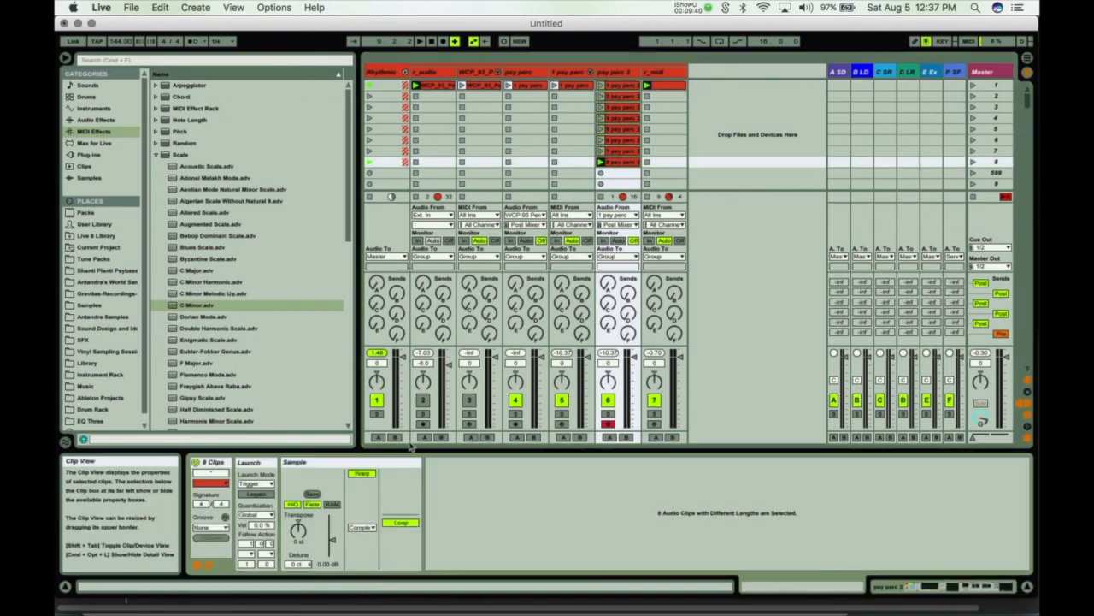
left_click(249, 554)
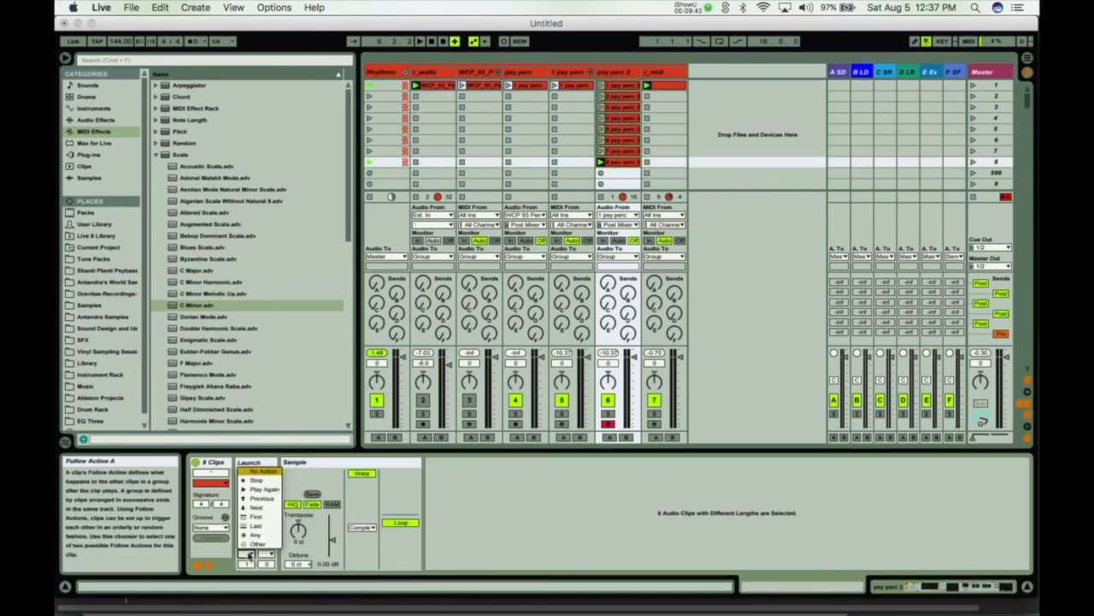
left_click(259, 510)
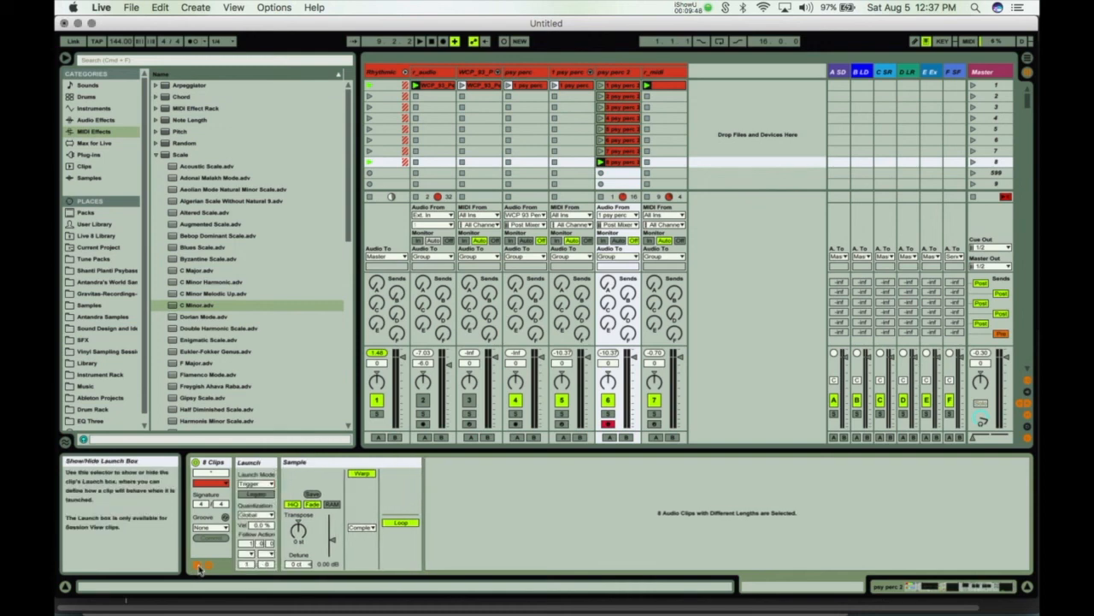
left_click(248, 556)
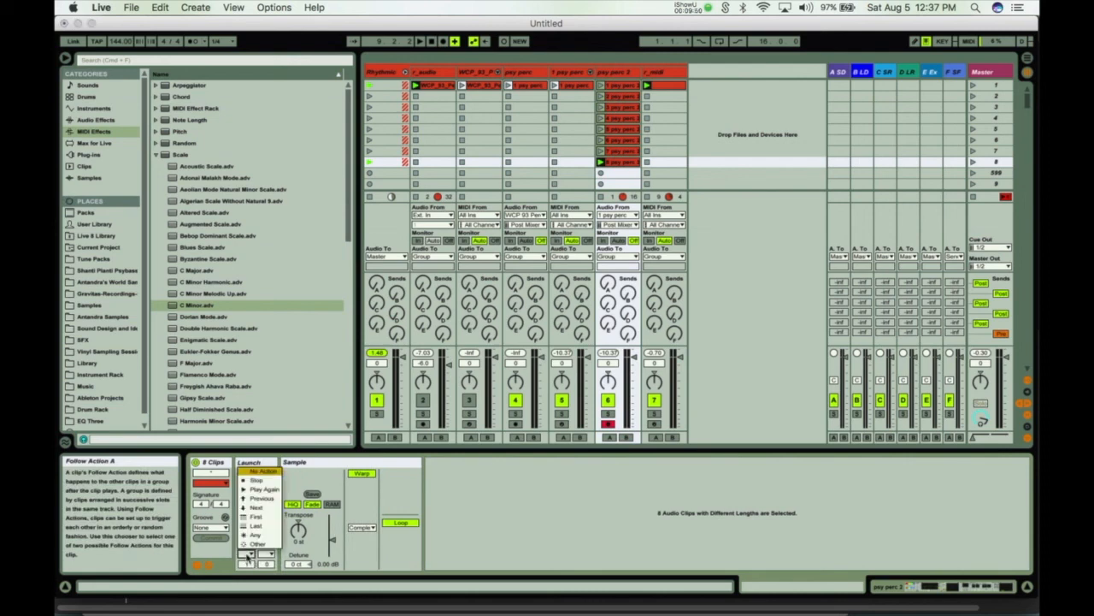
left_click(261, 514)
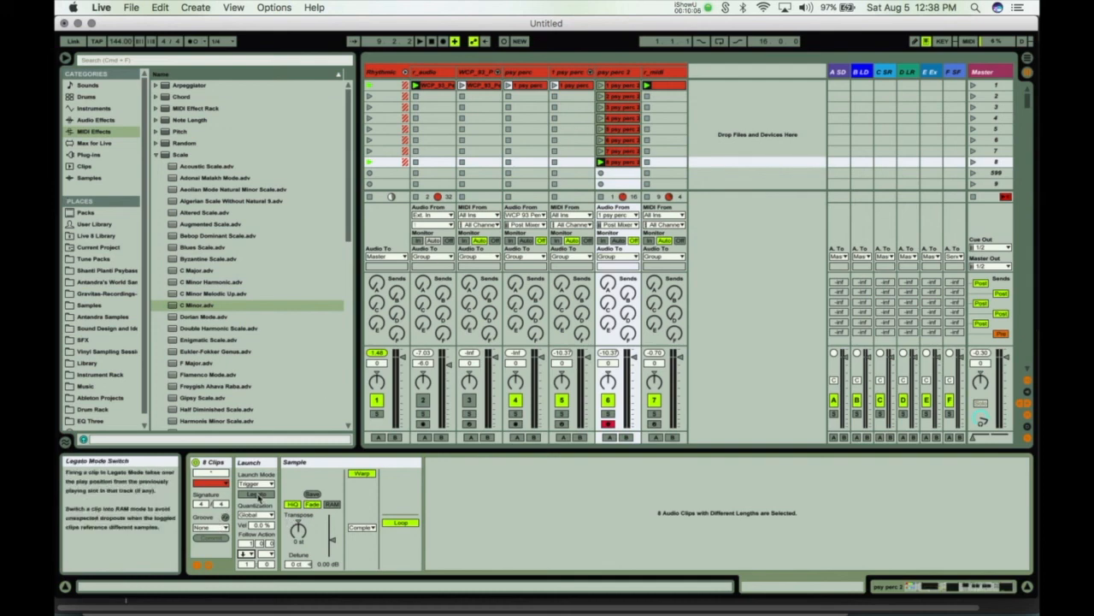
- Play the psy perc 2 chain from its first clip and enable Legato on all eight clips in the track
left_click(601, 88)
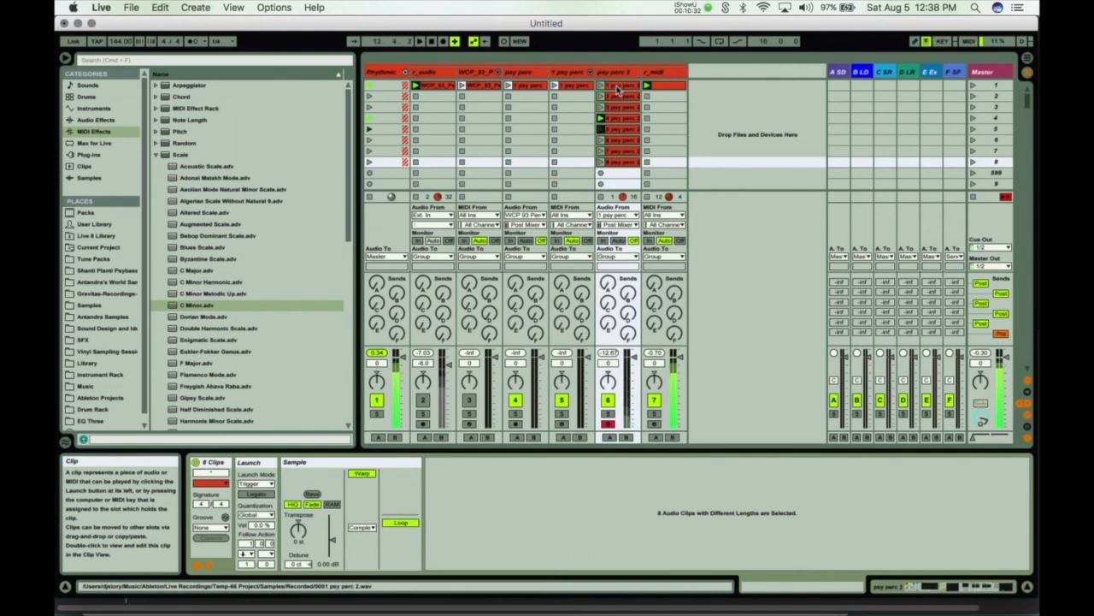
left_click(618, 89)
left_click(619, 162, "shift")
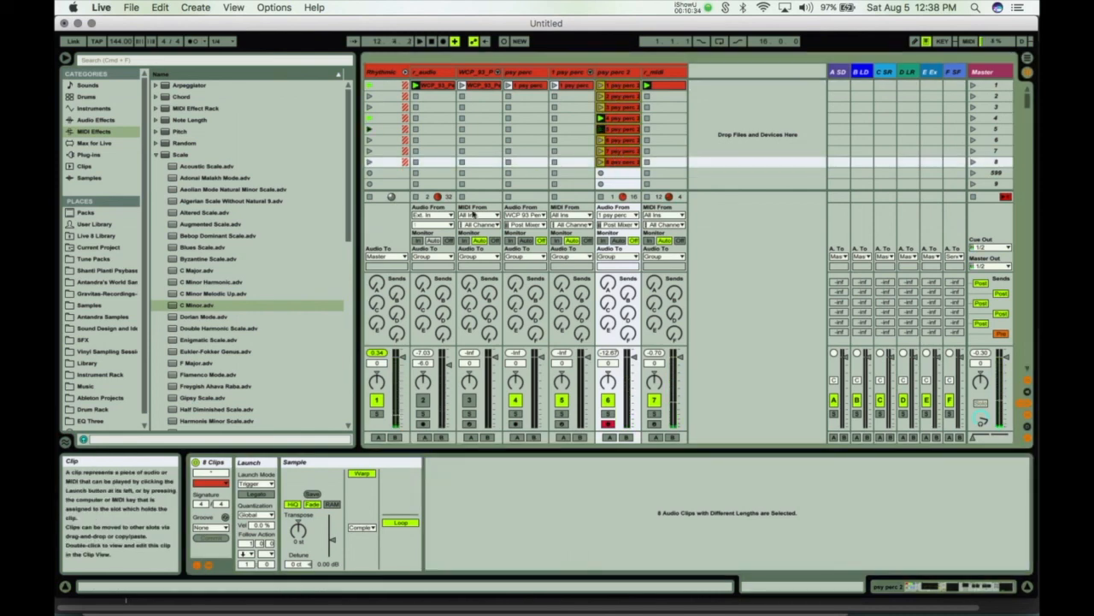
left_click(253, 494)
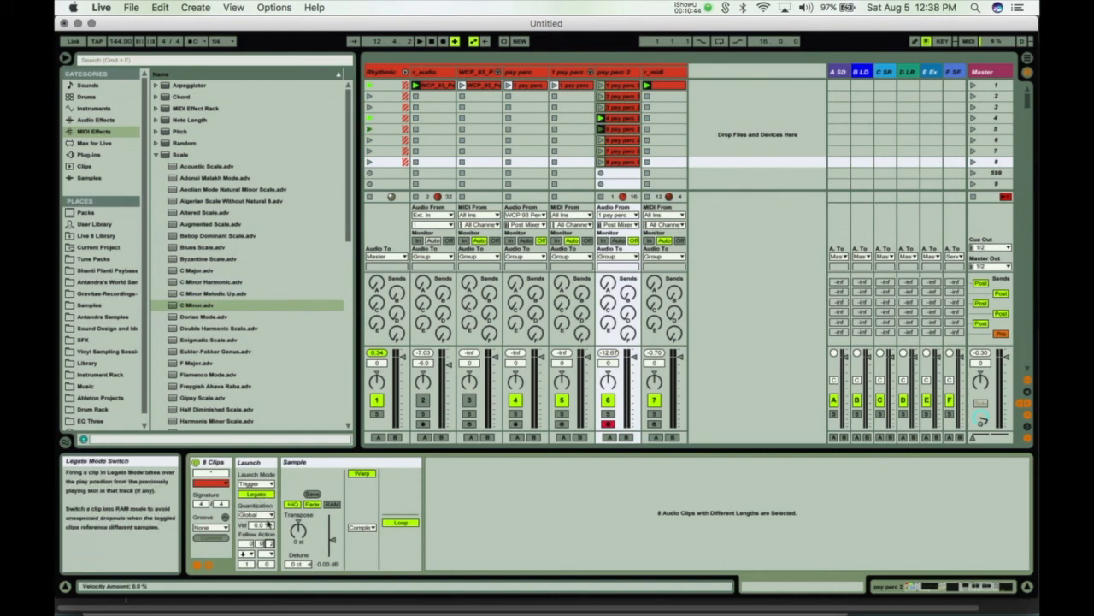
left_click(257, 495)
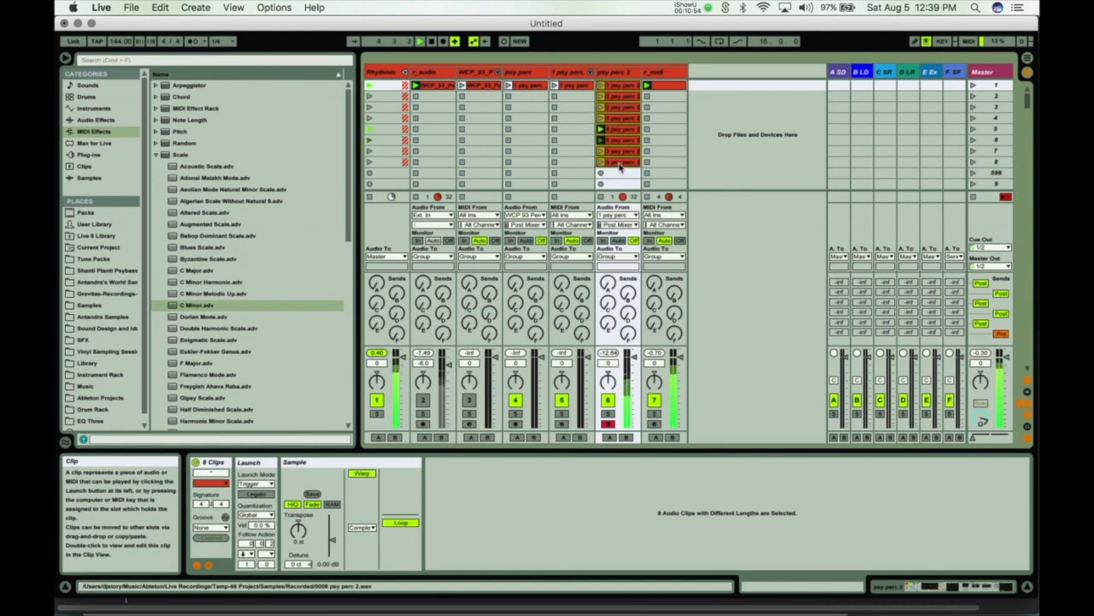
left_click(255, 494)
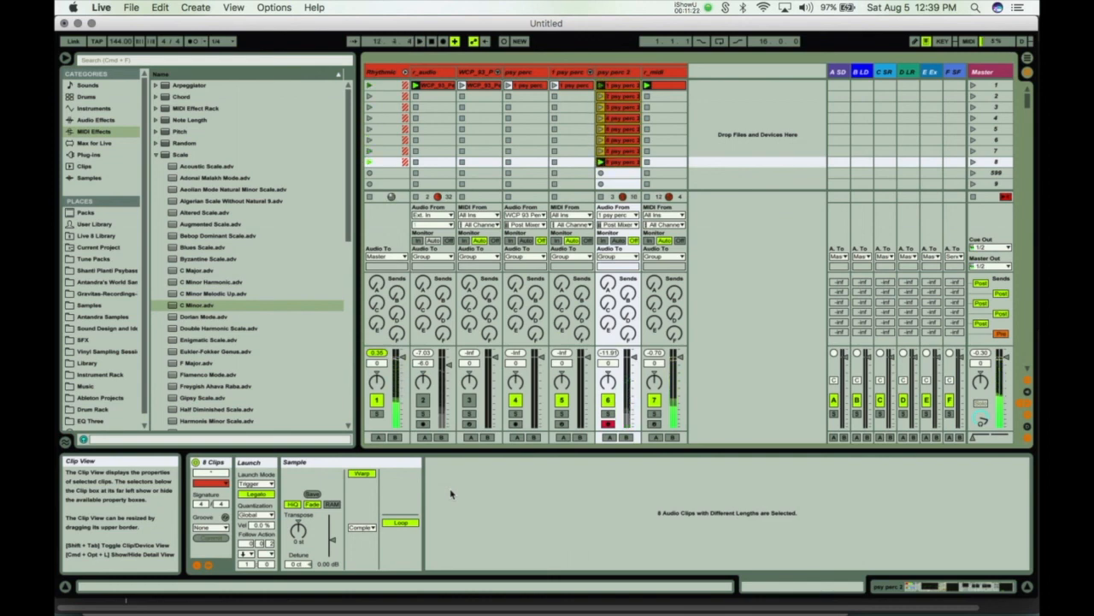
- Set Follow Action A of the eight psy perc 2 clips to Any and launch the first clip to hear the random order
left_click(248, 554)
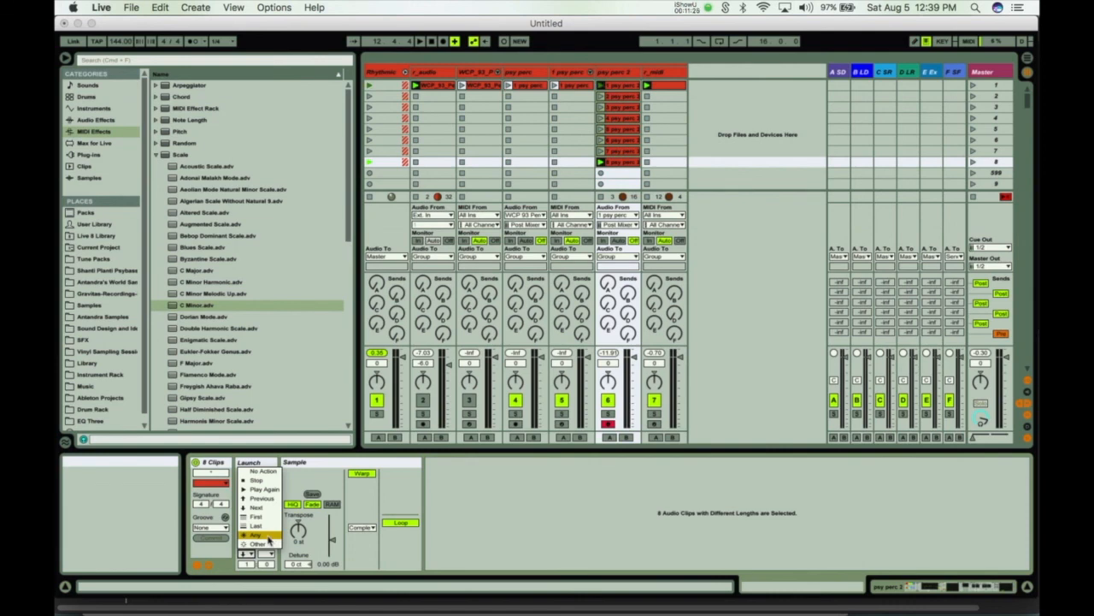
left_click(268, 536)
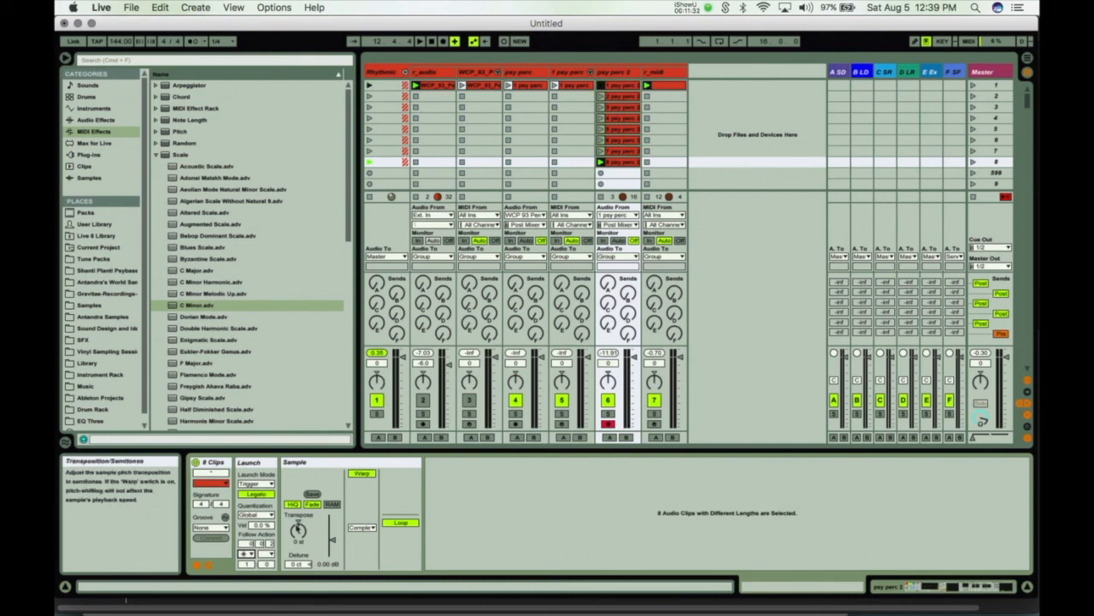
left_click(602, 86)
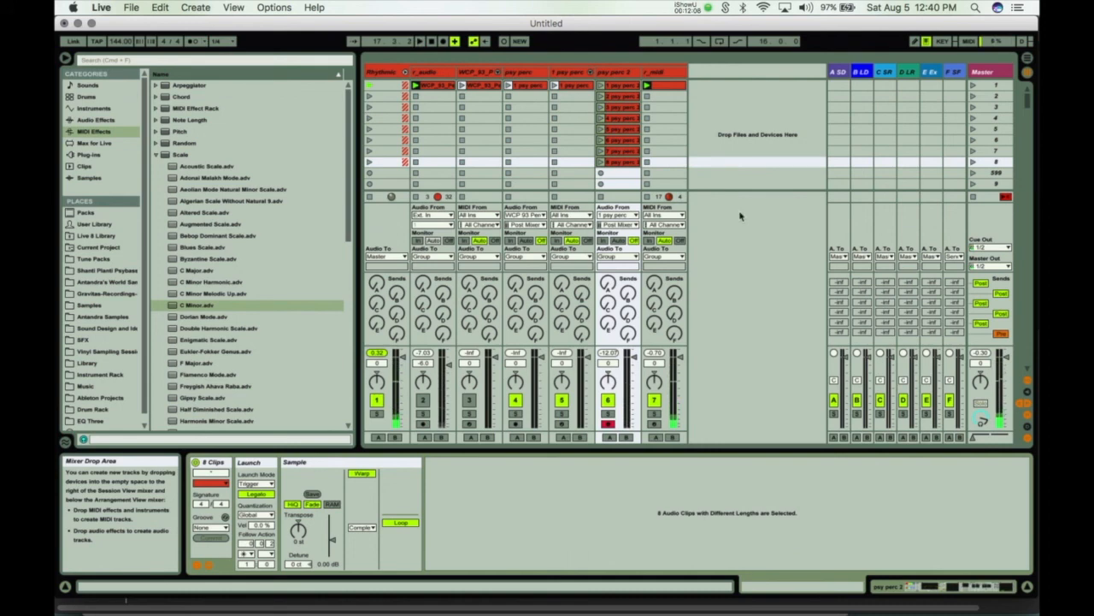
- Select the psy perc 2 track
left_click(621, 73)
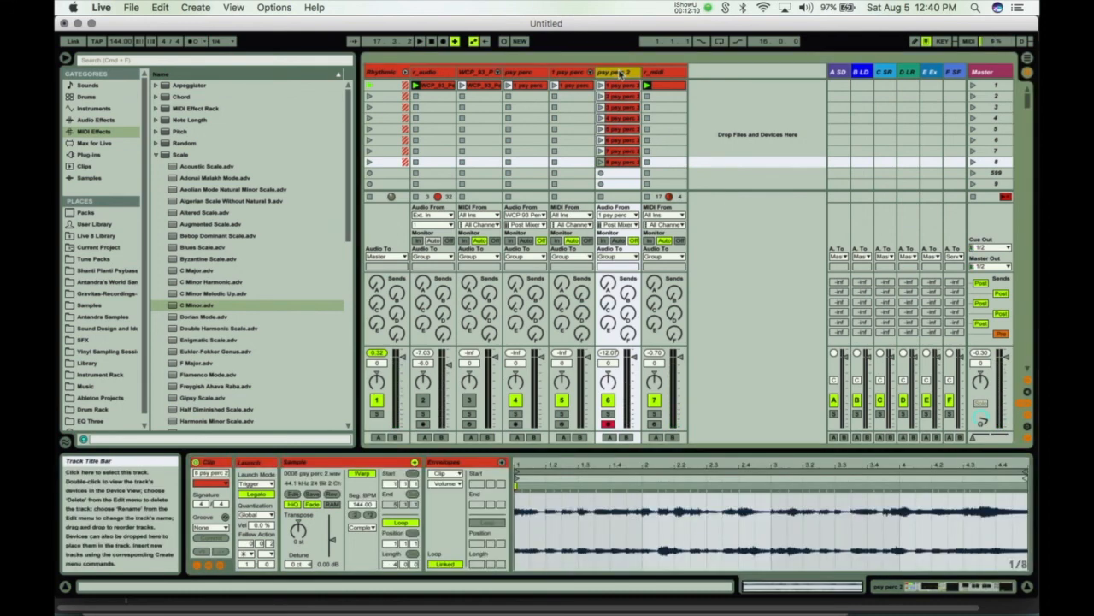